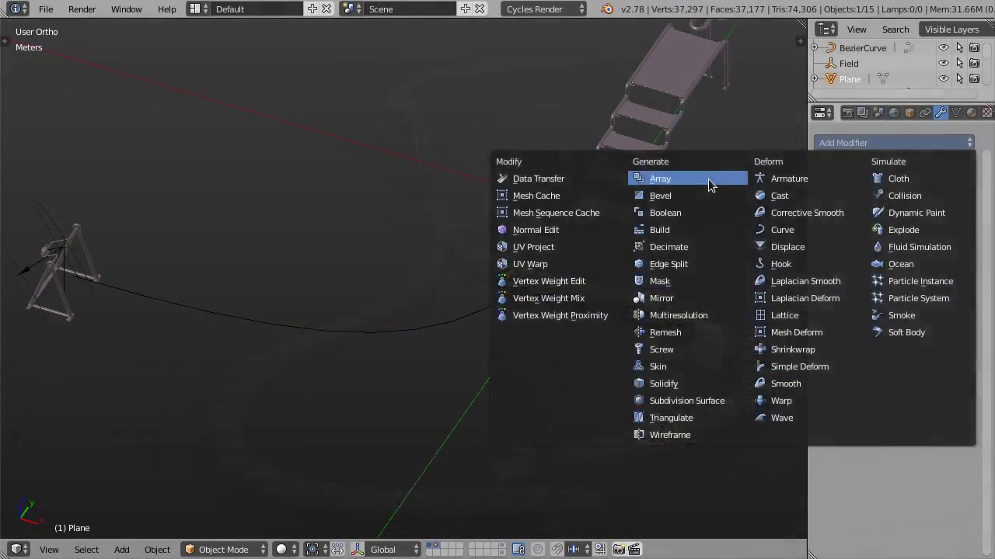
Step: Add an Array modifier to the plane, fitted to the length of BezierCurve
left_click(708, 179)
left_click(920, 216)
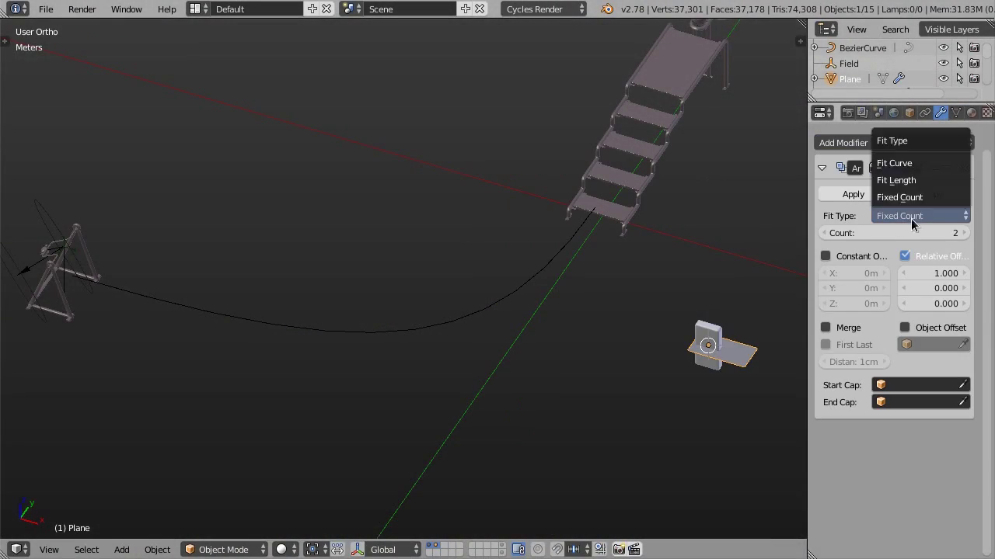
left_click(917, 162)
left_click(963, 233)
left_click(565, 247)
Step: Add a Curve modifier so the arrayed plane bends along BezierCurve
left_click(882, 143)
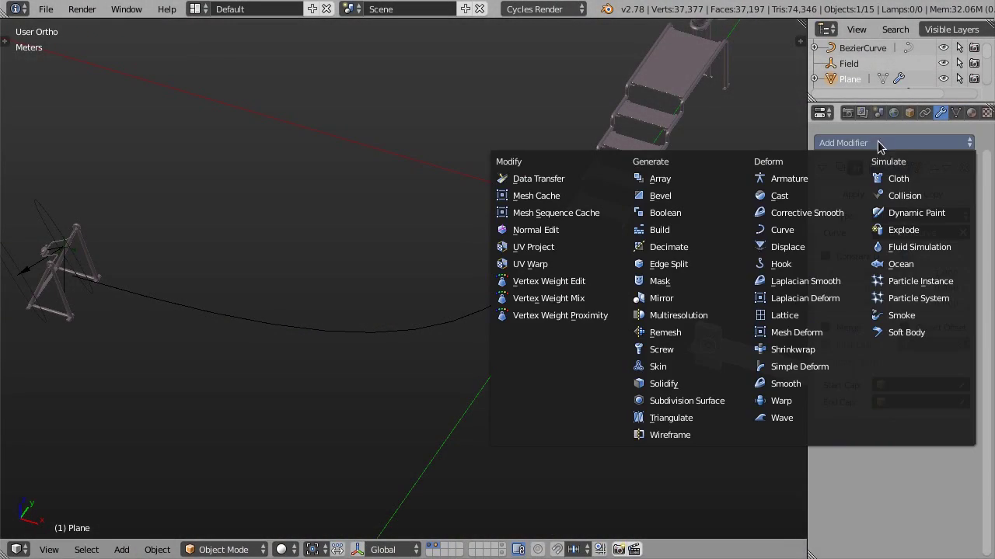
left_click(797, 234)
left_click(882, 502)
left_click(466, 311)
Step: Parent the domino to the plane and set the plane's Duplication to Faces
right_click(648, 336)
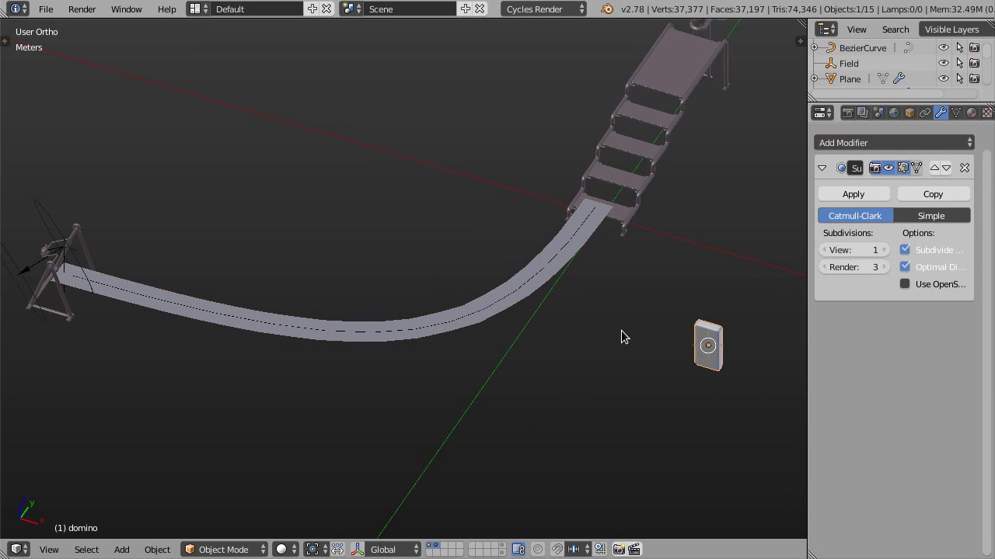
right_click(525, 301, "shift")
key("ctrl+p")
left_click(526, 302)
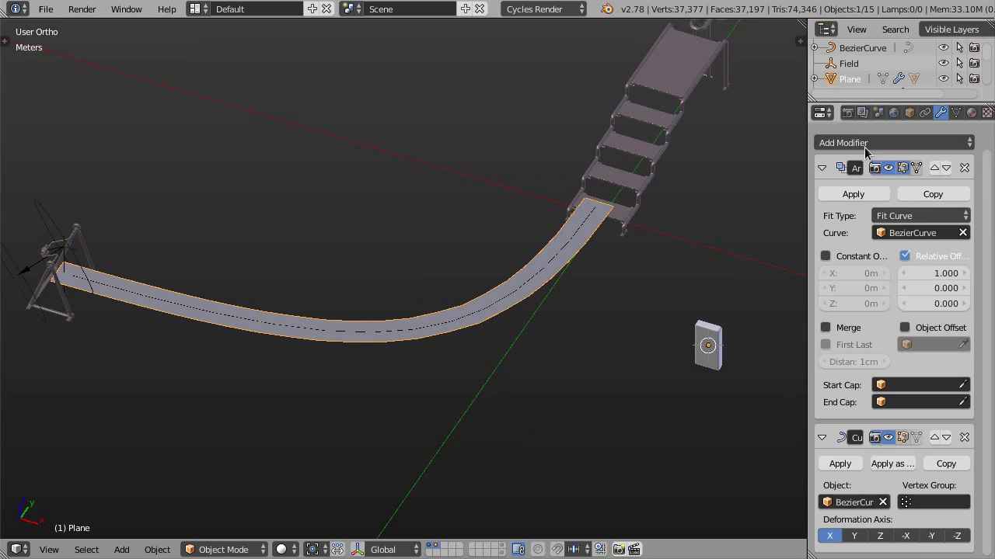
left_click(909, 112)
left_click(923, 334)
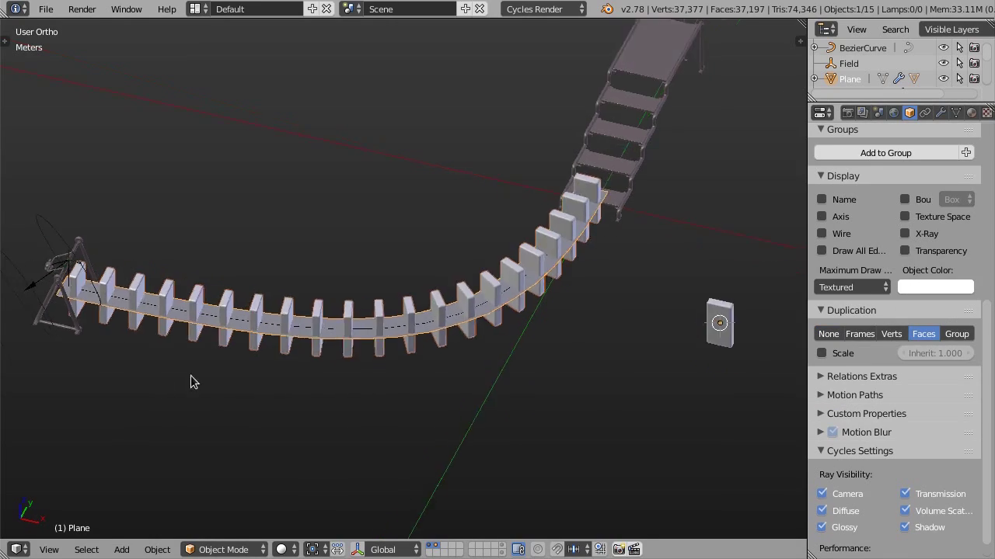
middle_click_drag(189, 378, 276, 343)
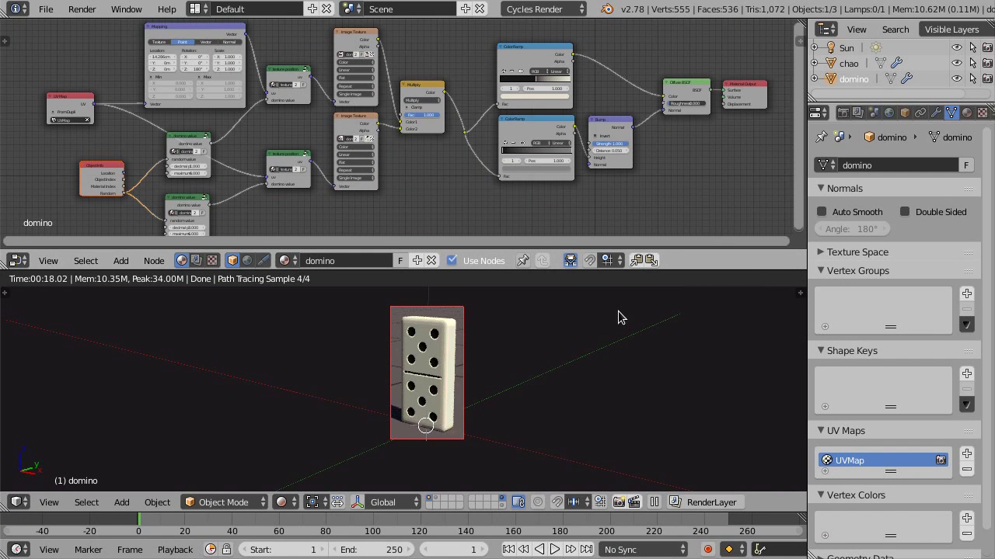
Step: Switch to Solid shading, merge away the node editor, clear the render border, and enable all scene layers
key("shift+z")
left_click_drag(800, 273, 631, 262)
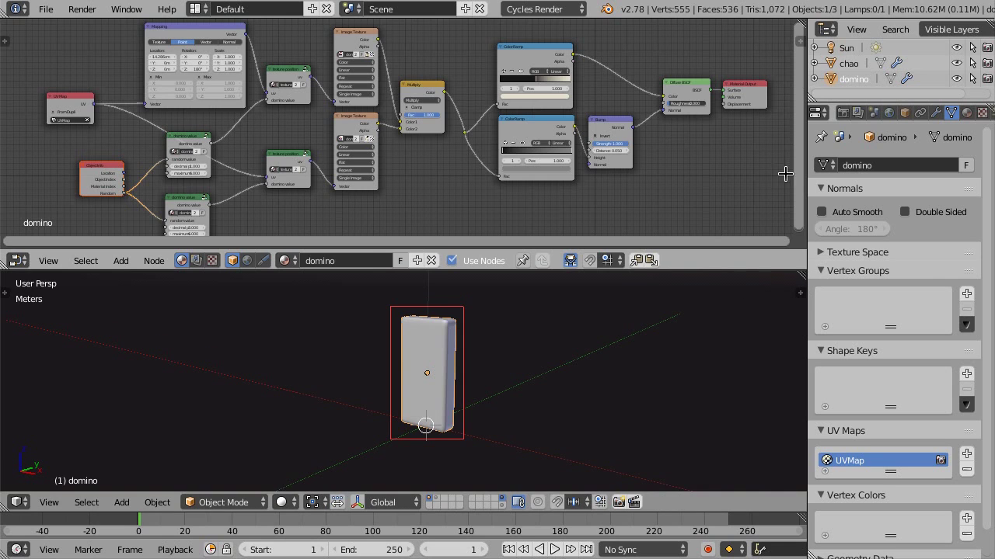
key("ctrl+alt+b")
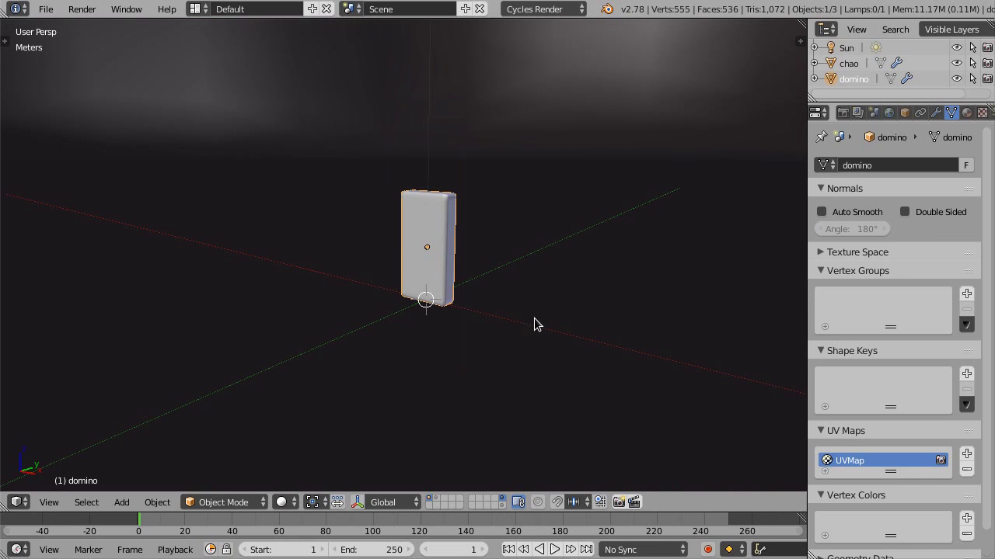
left_click(434, 499, "shift")
mouse_move(498, 365)
middle_mouse_down()
mouse_move(429, 359)
mouse_move(449, 362)
middle_mouse_up()
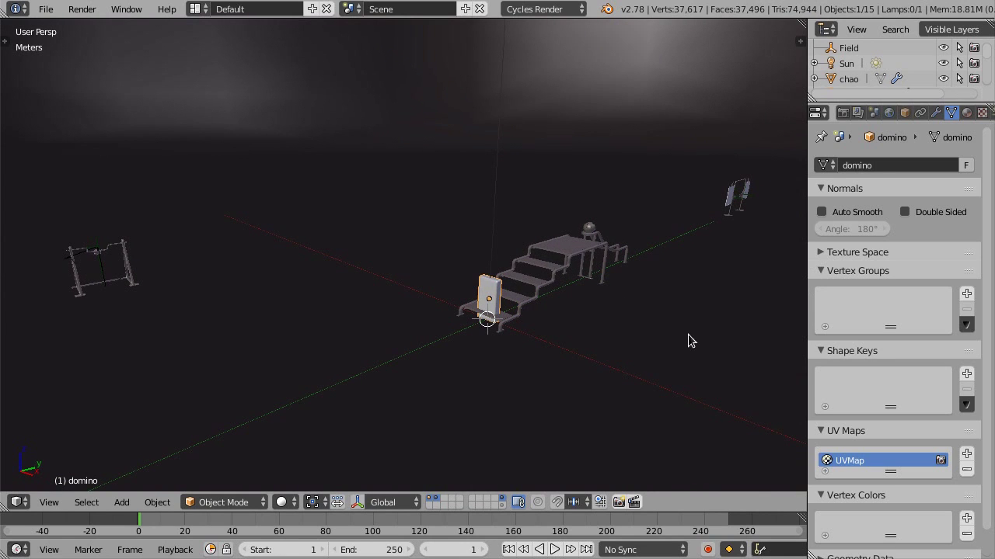
middle_click_drag(515, 317, 506, 310)
middle_click_drag(510, 344, 516, 351)
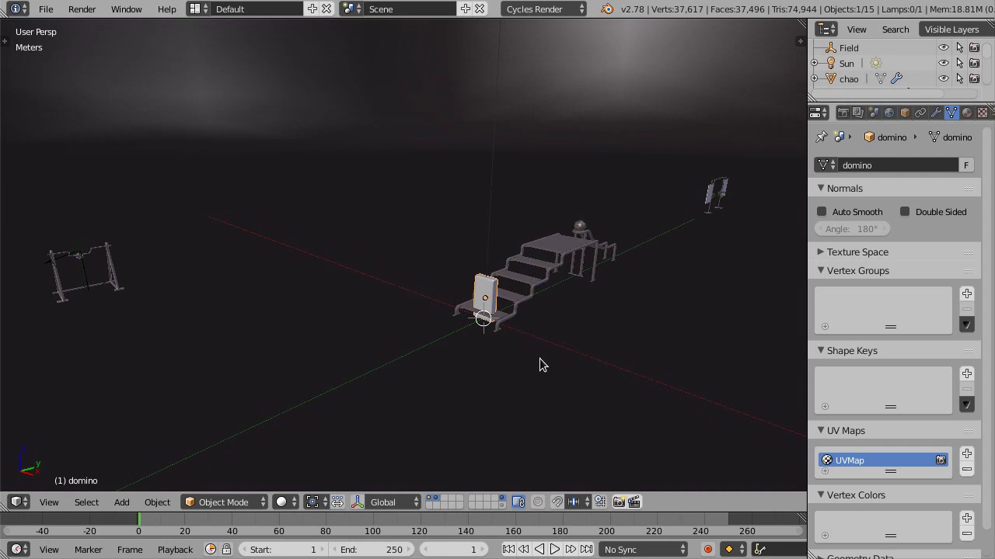
middle_click_drag(507, 346, 492, 357)
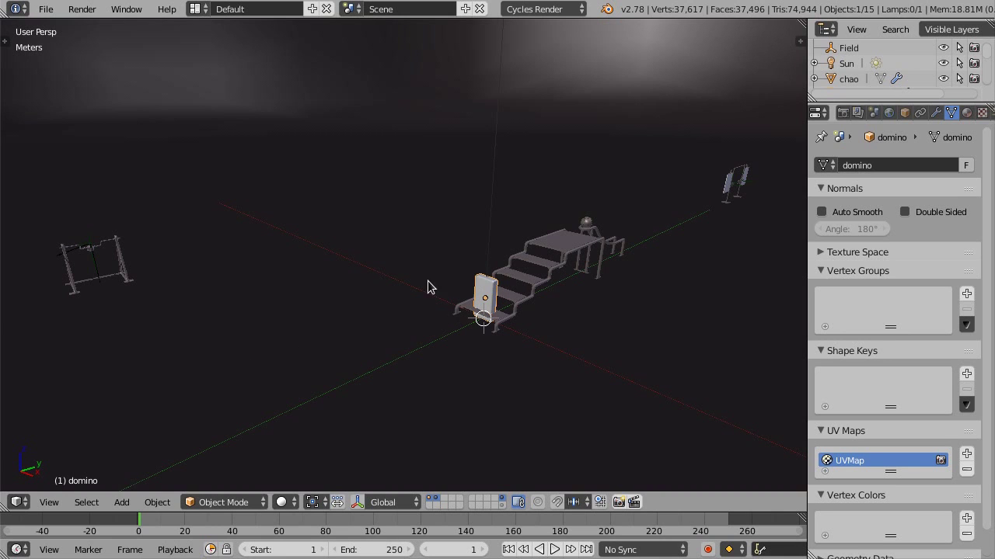
scroll(478, 301, "up", 2)
scroll(482, 303, "down", 1)
scroll(488, 305, "up", 2)
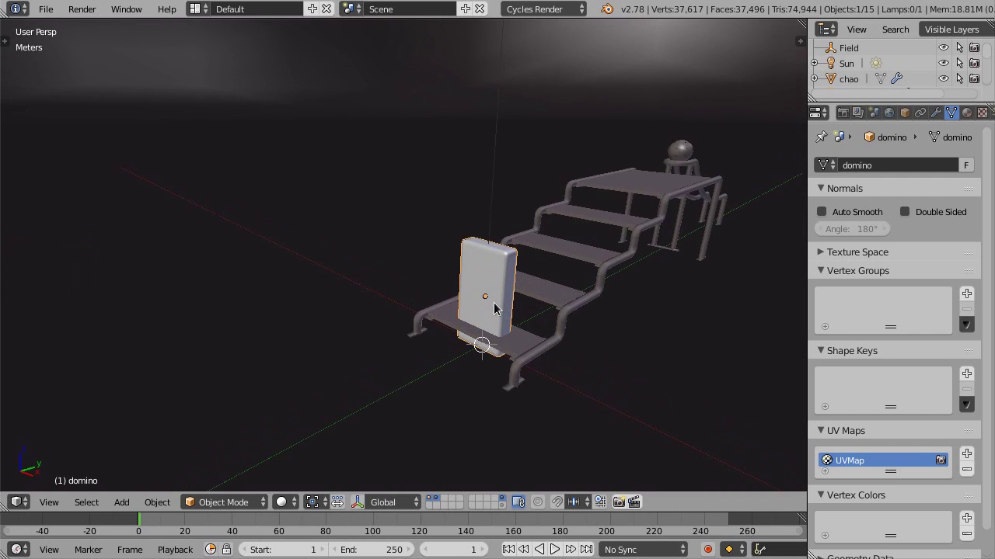
scroll(493, 307, "down", 1)
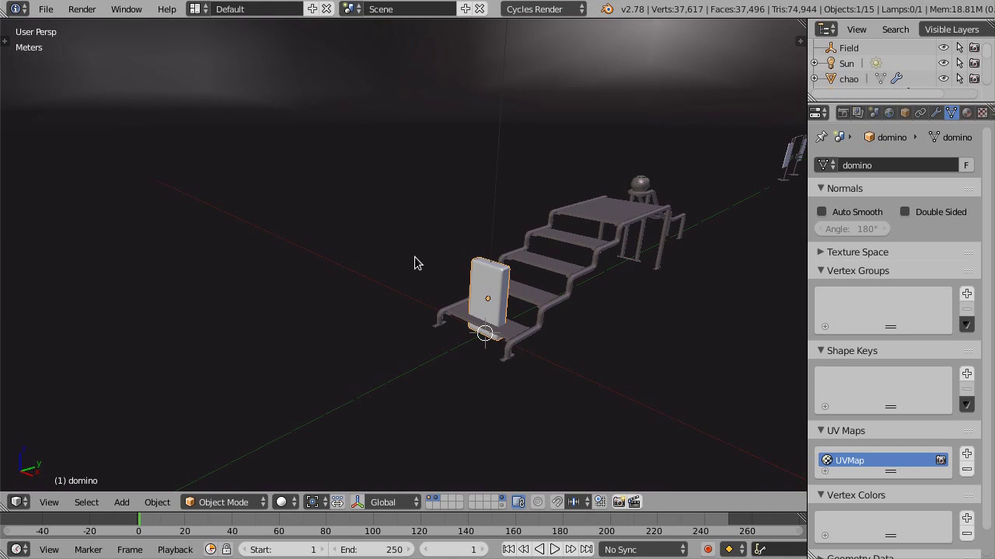
mouse_move(491, 340)
middle_mouse_down()
mouse_move(366, 325)
mouse_move(422, 327)
mouse_move(452, 282)
middle_mouse_up()
mouse_move(446, 327)
middle_mouse_down()
mouse_move(505, 332)
mouse_move(497, 321)
mouse_move(508, 324)
mouse_move(495, 338)
mouse_move(502, 341)
mouse_move(493, 331)
mouse_move(492, 339)
middle_mouse_up()
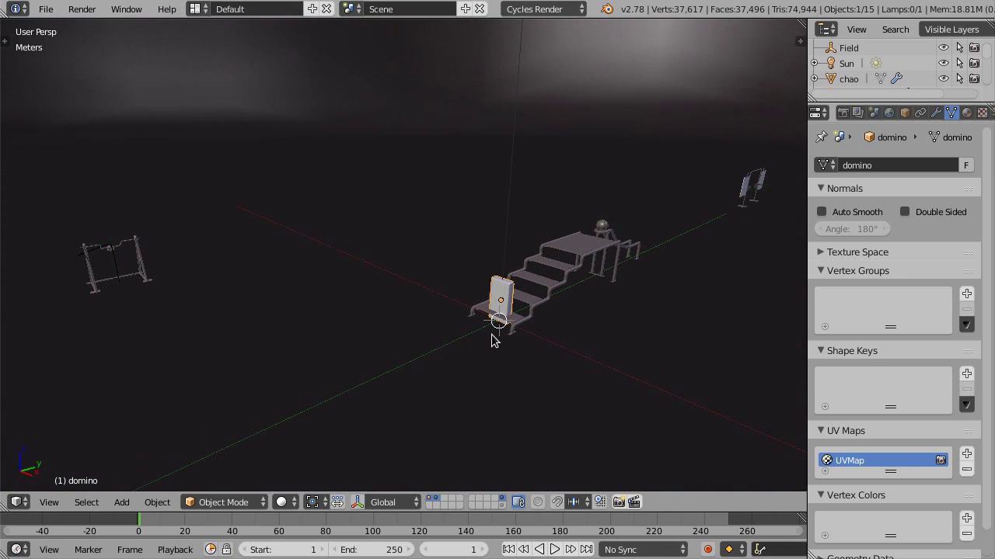
mouse_move(379, 333)
middle_mouse_down()
mouse_move(373, 318)
mouse_move(370, 336)
middle_mouse_up()
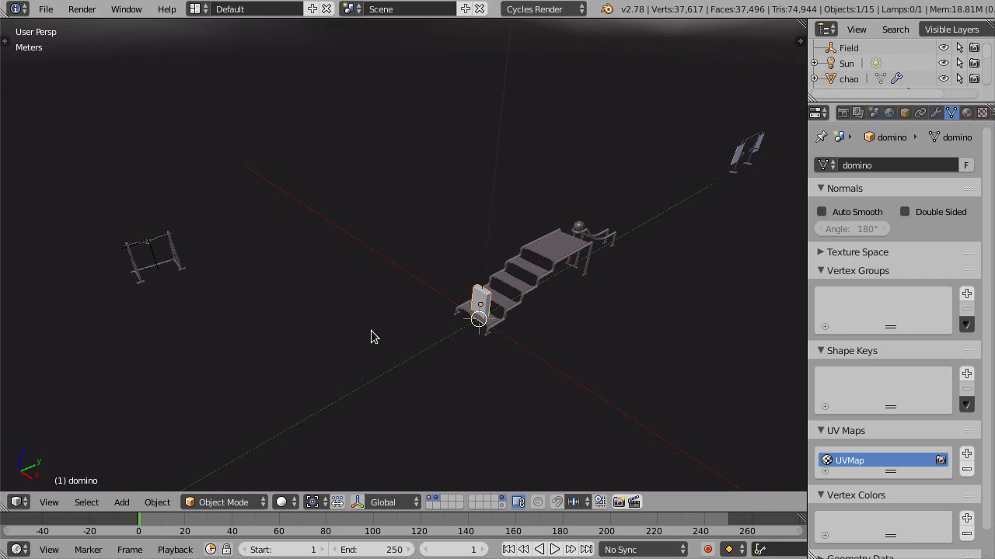
mouse_move(188, 301)
left_mouse_down()
mouse_move(256, 349)
mouse_move(349, 357)
mouse_move(431, 342)
left_mouse_up()
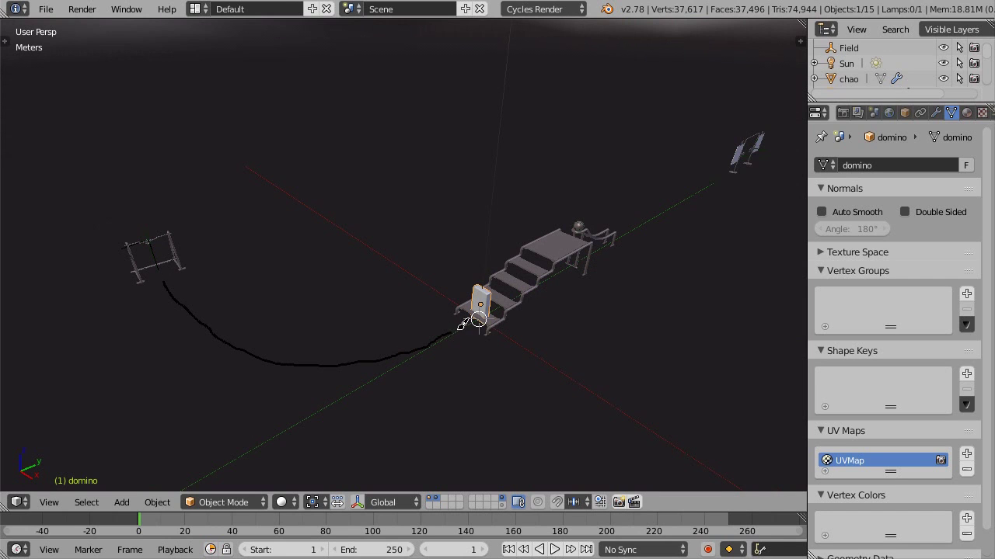
mouse_move(292, 308)
middle_mouse_down()
mouse_move(280, 320)
mouse_move(269, 282)
mouse_move(247, 275)
mouse_move(220, 282)
mouse_move(199, 319)
mouse_move(233, 360)
mouse_move(288, 368)
middle_mouse_up()
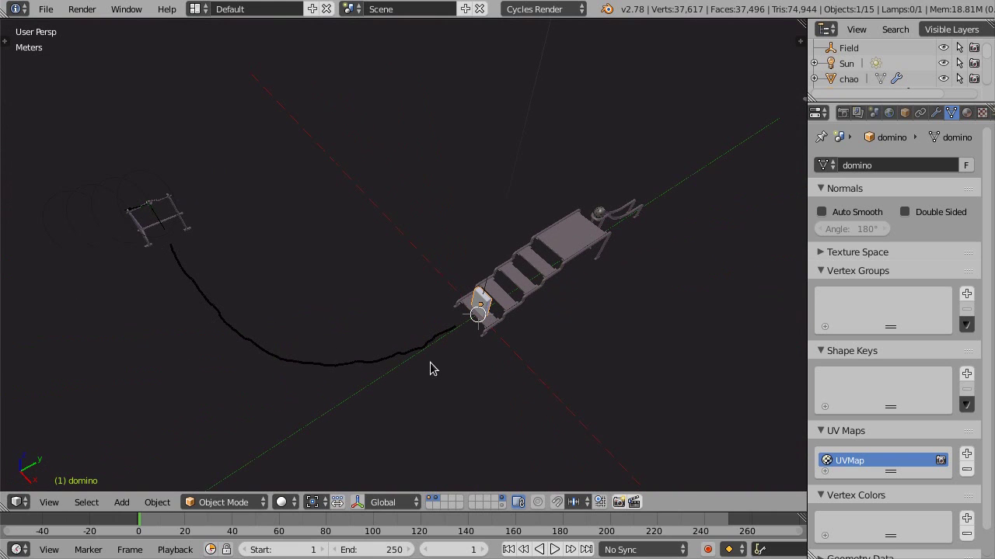
mouse_move(300, 317)
middle_mouse_down()
mouse_move(272, 338)
mouse_move(443, 326)
middle_mouse_up()
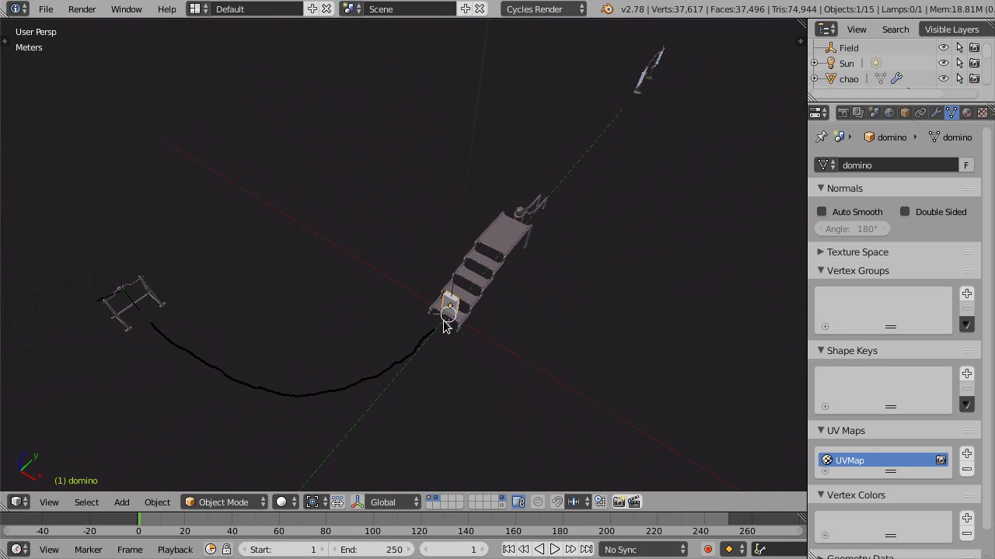
key("n")
left_click(774, 101)
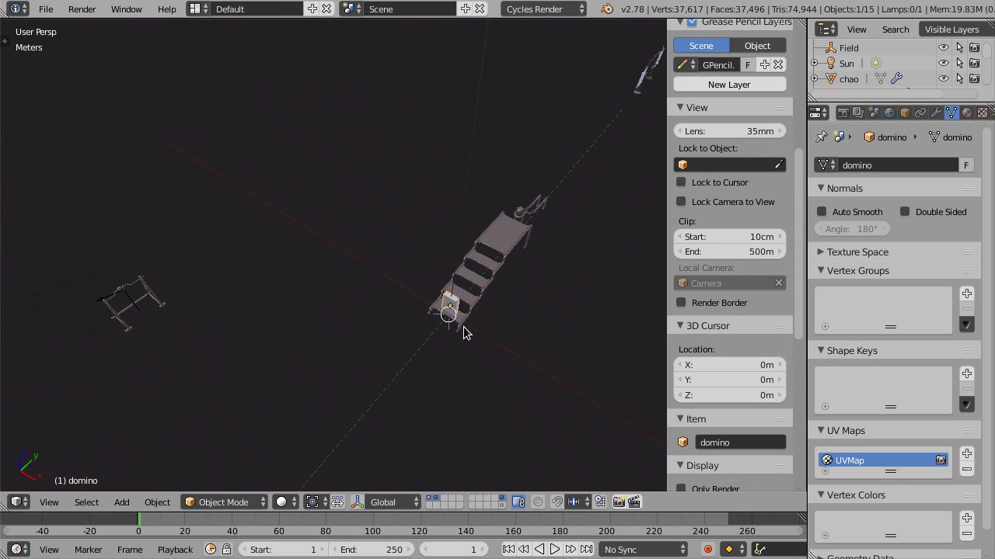
key("n")
mouse_move(417, 335)
middle_mouse_down()
mouse_move(433, 329)
mouse_move(421, 353)
middle_mouse_up()
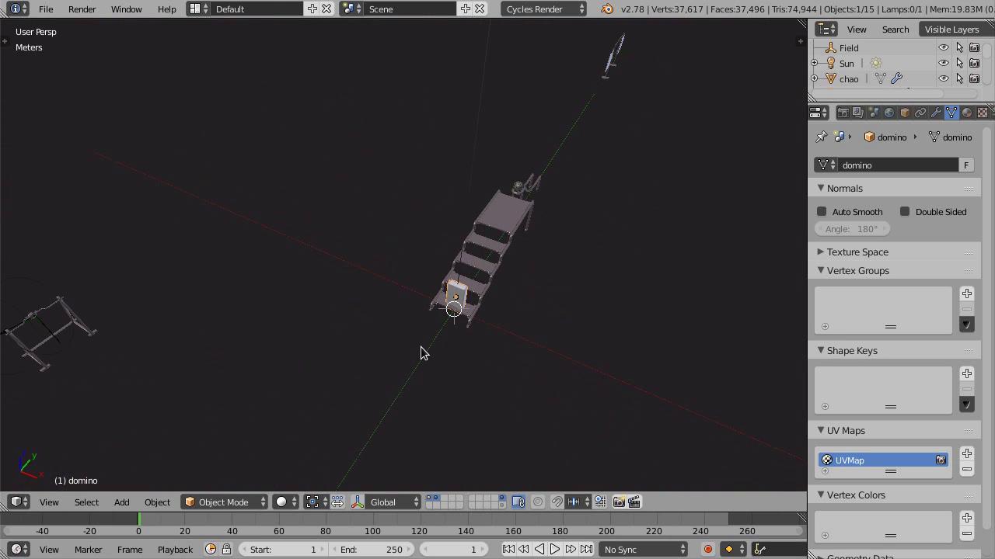
middle_click_drag(449, 305, 448, 296)
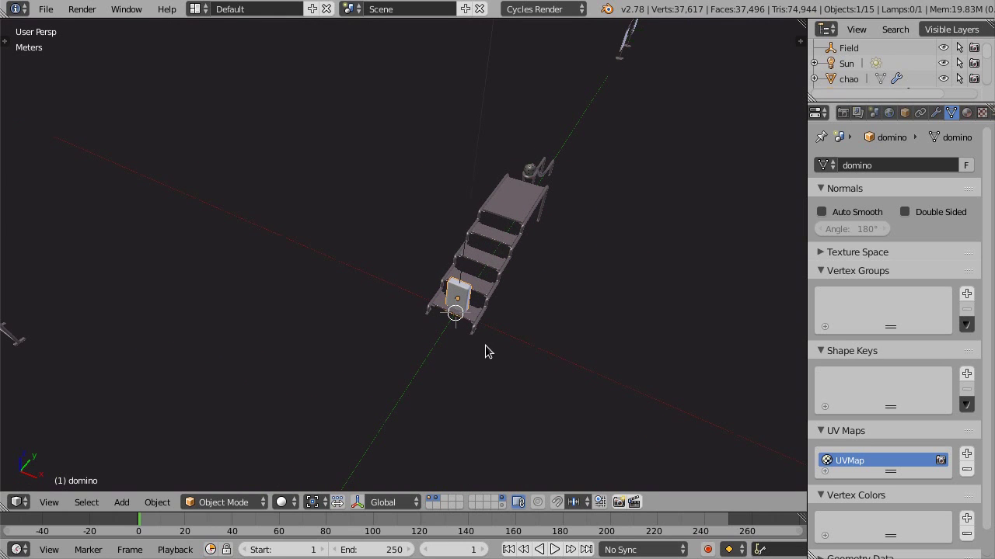
Step: Duplicate the domino in place and move the copy to an empty layer
key("shift+d")
key("Escape")
key("m")
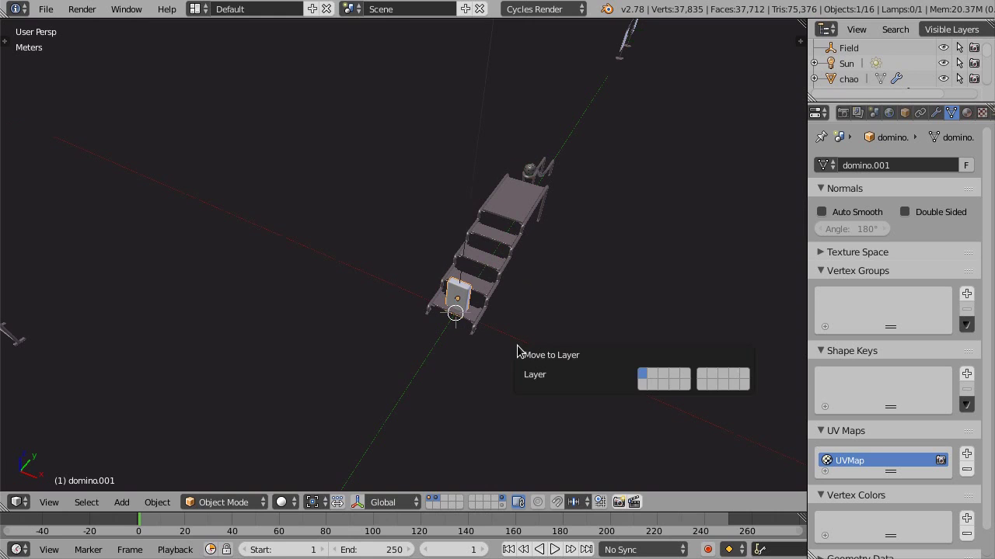
left_click(643, 387)
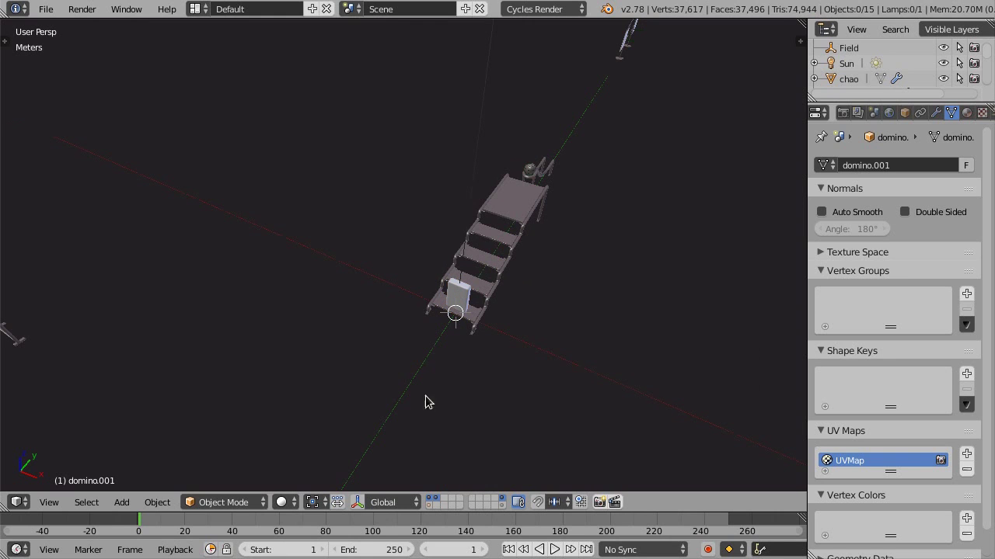
Step: Show only that layer in top orthographic view, zoomed and centred on the copy
left_click(428, 506)
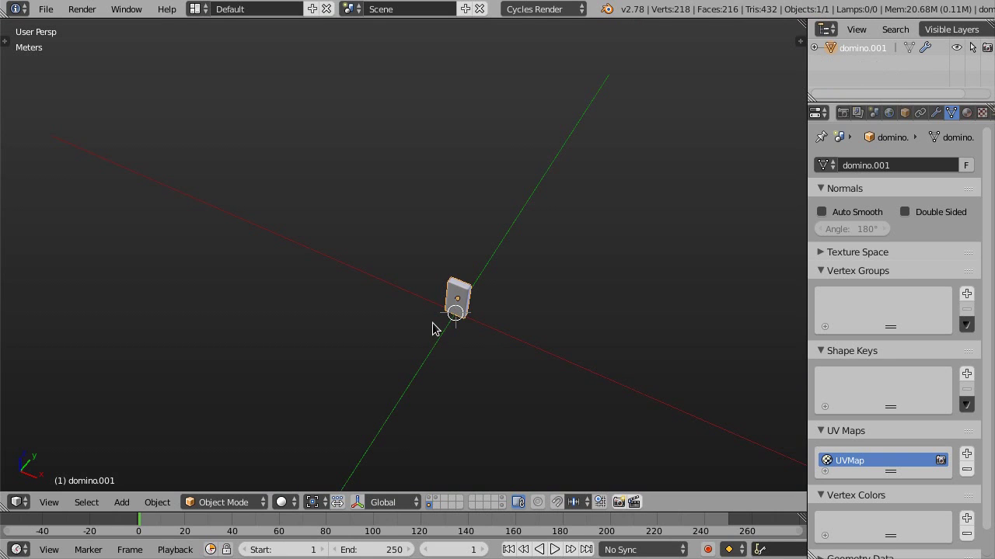
key("KP_7")
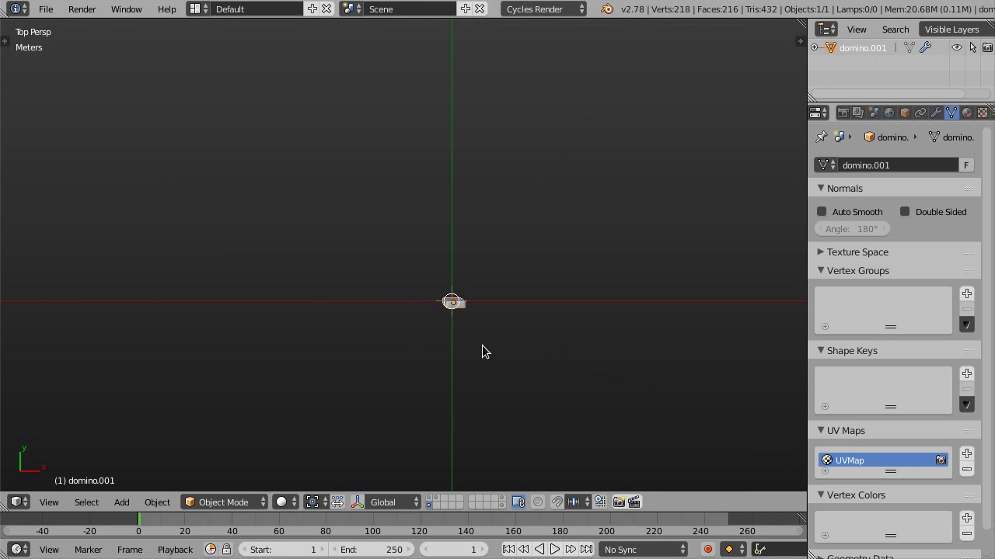
scroll(432, 317, "up", 2)
scroll(442, 311, "down", 2)
scroll(433, 313, "up", 2)
scroll(435, 319, "up", 1)
middle_click_drag(425, 326, 467, 313, "shift")
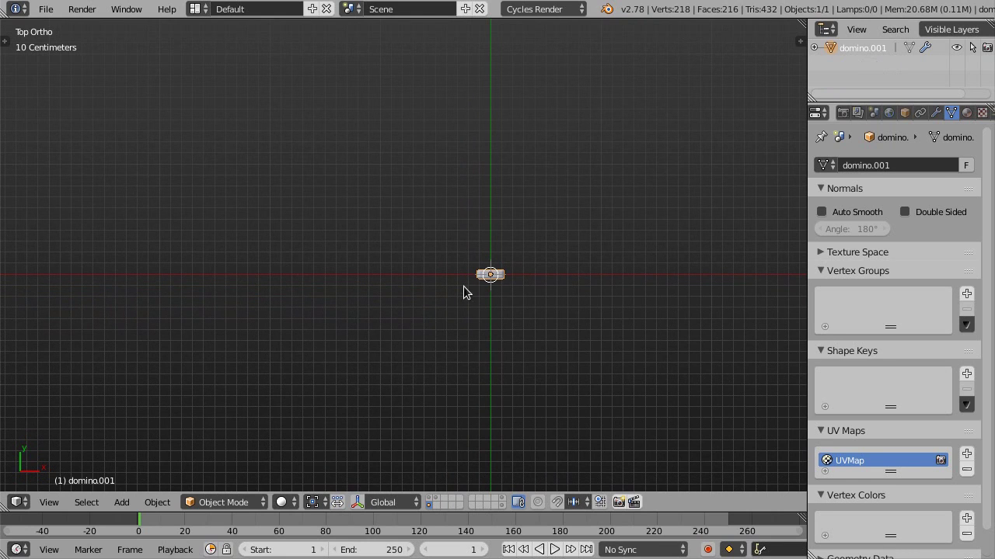
Step: Add a new Bezier curve and rotate its right control point's handles in Edit Mode
key("shift+a")
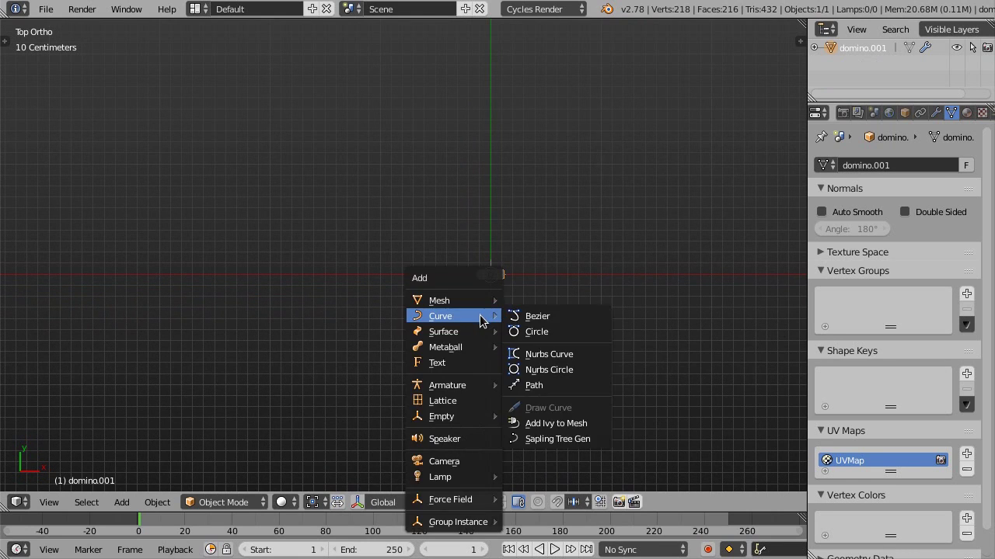
left_click(567, 320)
key("Tab")
right_click(588, 272)
key("r")
left_click(583, 331)
Step: Move, rotate and scale the right handle to sweep the curve into a wide upward arc
key("g")
left_click(591, 311)
key("r")
left_click(589, 406)
key("s")
left_click(525, 322)
key("Tab")
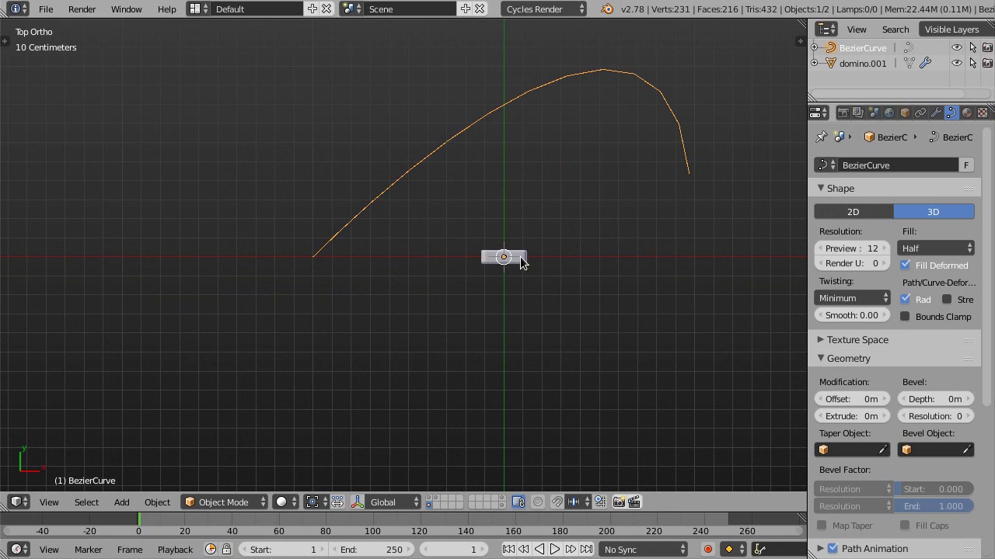
Step: Select the domino copy and pan so the curve and domino sit lower in view
scroll(528, 260, "down", 2)
scroll(521, 263, "up", 3)
right_click(522, 262)
scroll(480, 287, "down", 2)
middle_click_drag(510, 284, 490, 302, "shift")
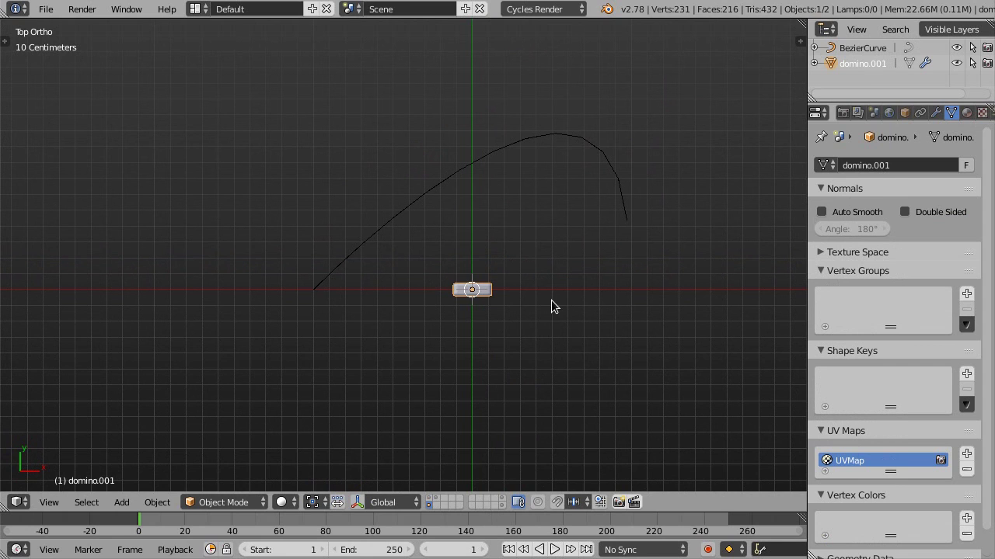
Step: Give domino.001 an Array modifier with Fit Type Fit Curve and BezierCurve as its curve
left_click(937, 114)
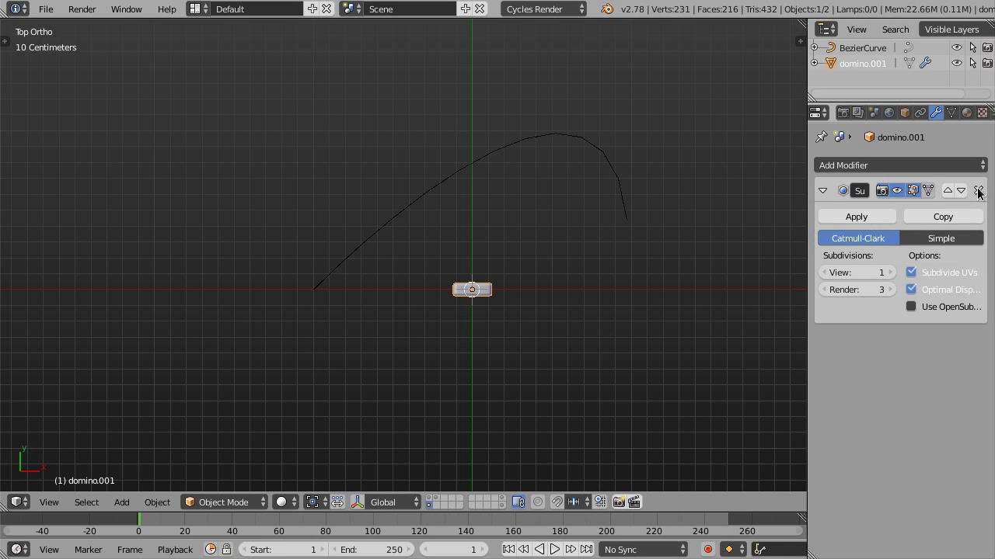
left_click(979, 191)
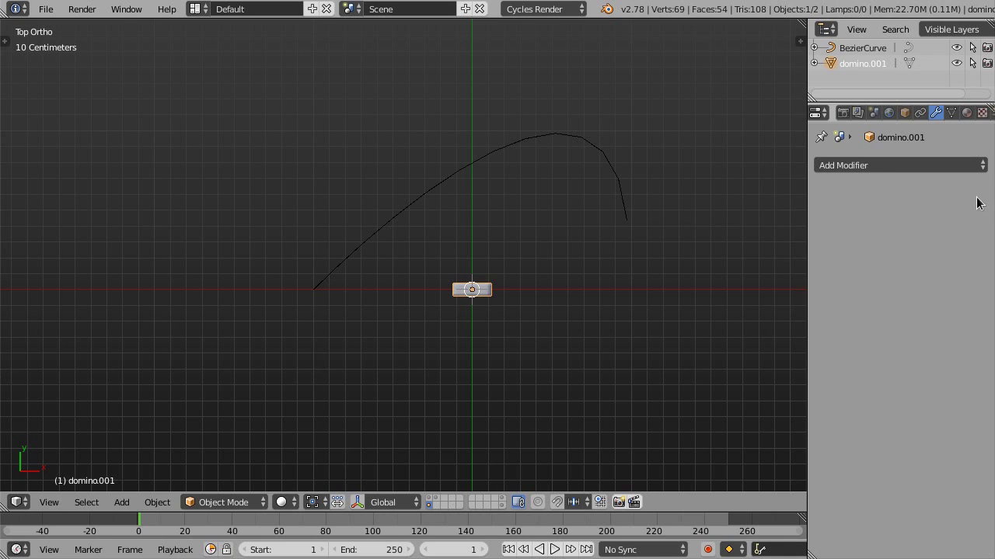
left_click(881, 166)
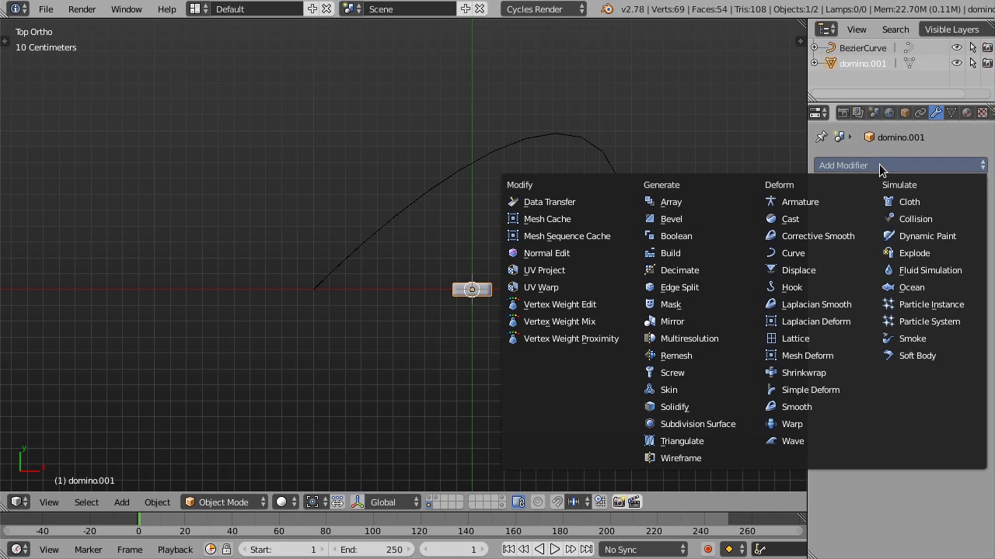
left_click(690, 203)
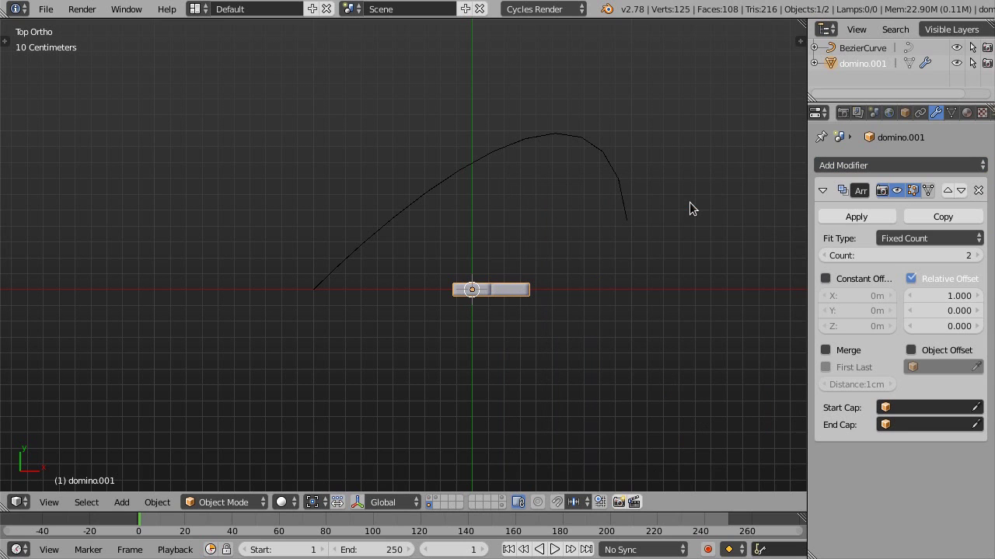
left_click(949, 238)
left_click(914, 187)
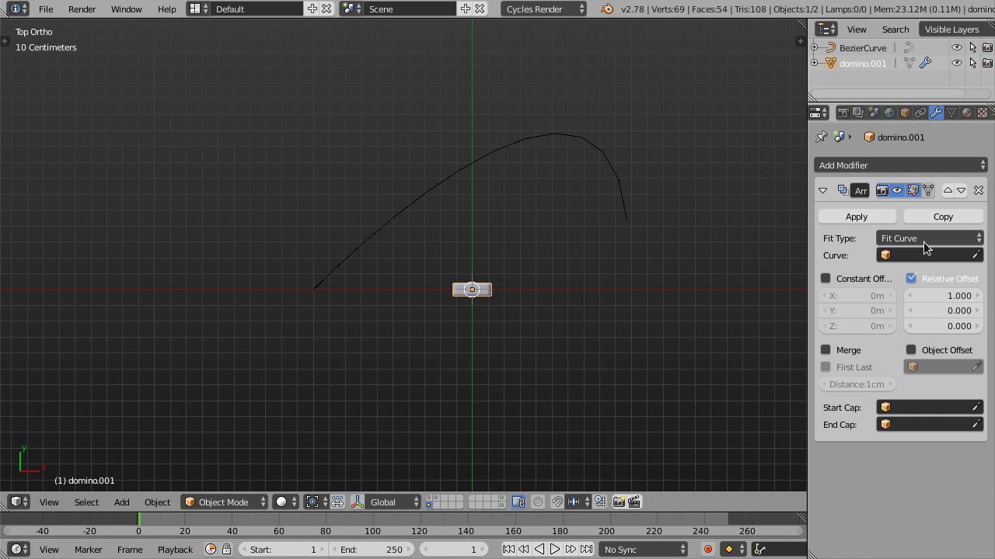
left_click(976, 255)
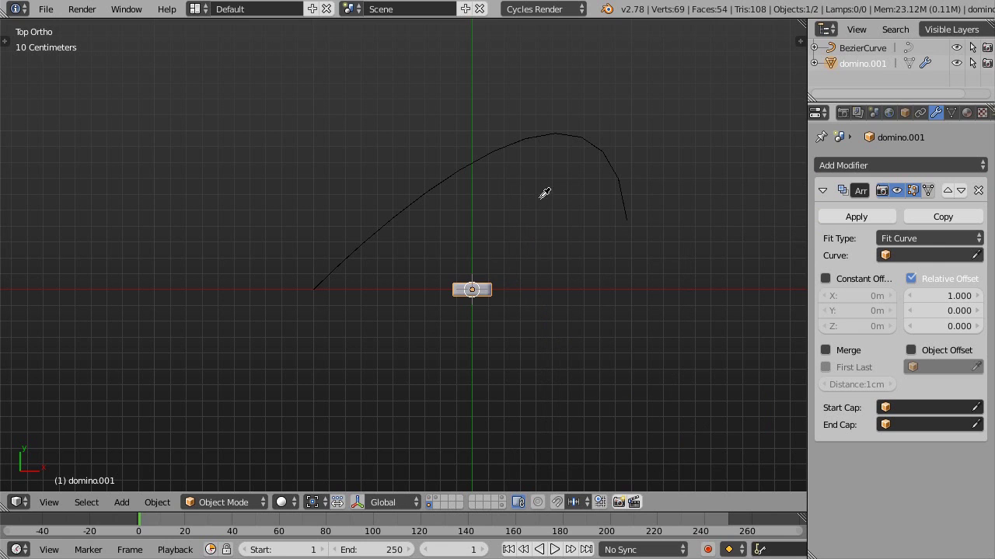
left_click(494, 162)
scroll(495, 241, "up", 1)
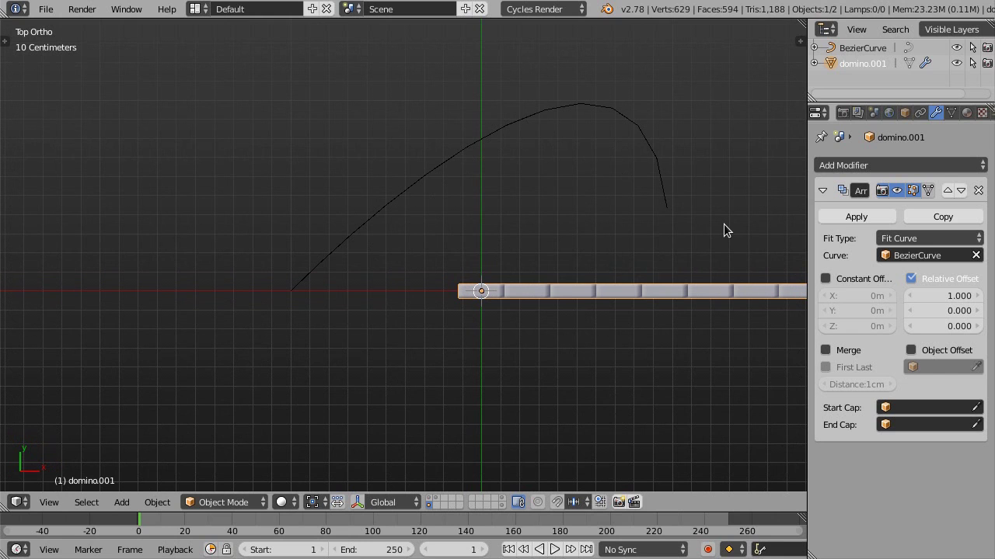
Step: Rotate domino.001's whole mesh 90 degrees in Edit Mode so slabs pack face to face
key("r")
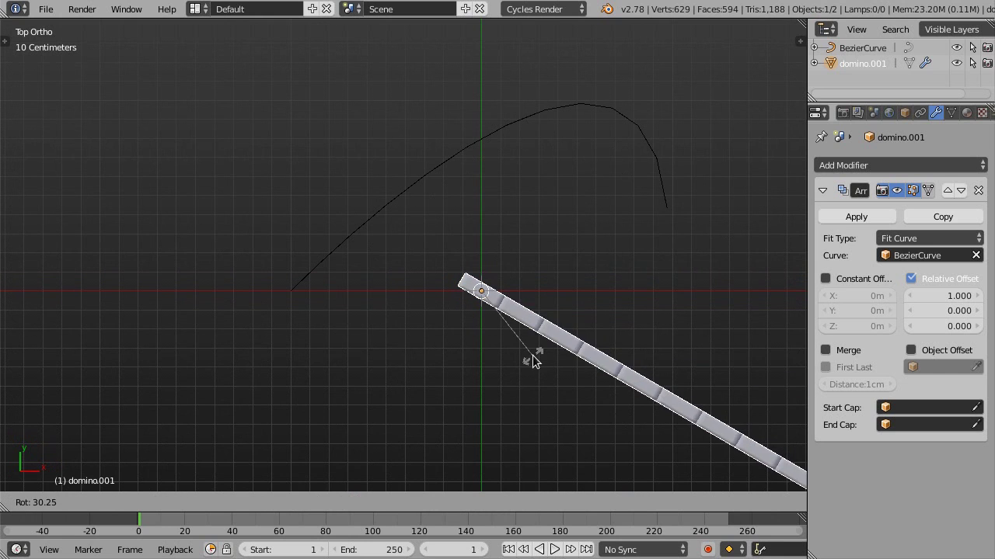
key("Escape")
key("Tab")
key("a")
key("r")
key("9")
key("0")
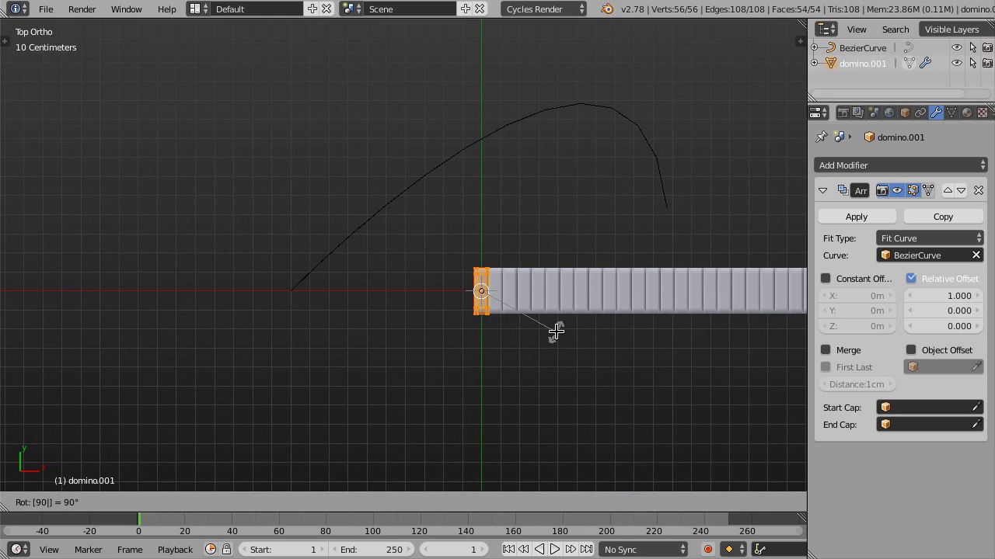
key("Return")
key("Tab")
middle_click_drag(522, 300, 374, 314, "shift")
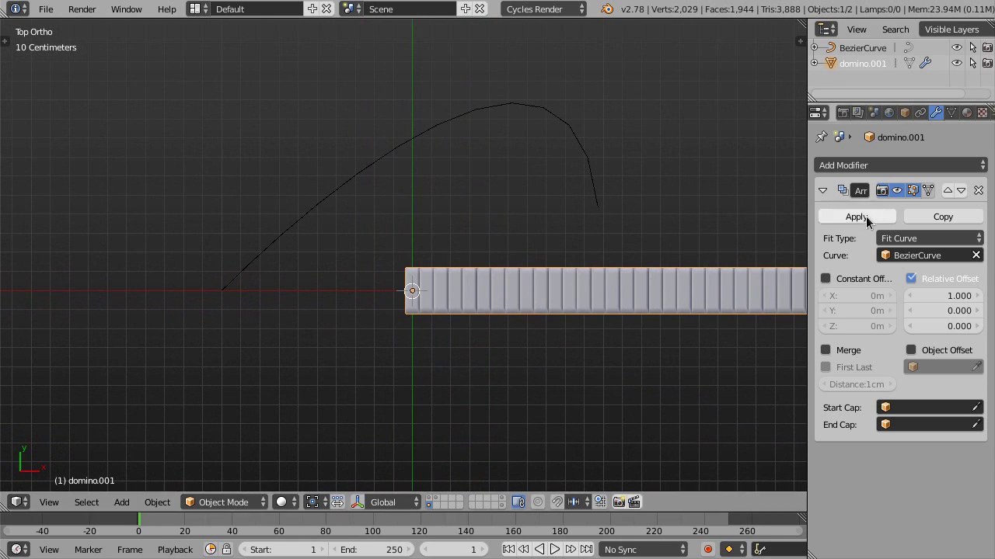
left_click(910, 166)
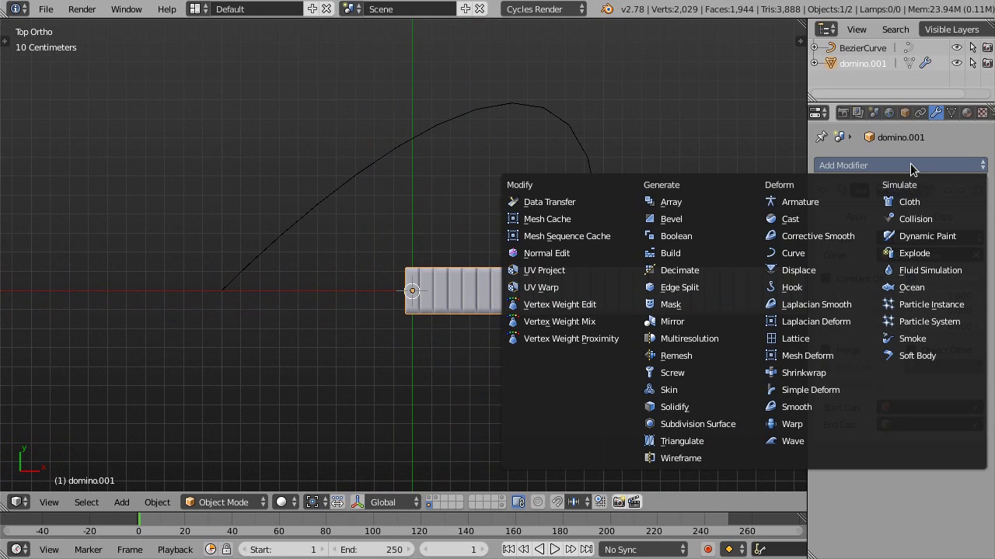
Step: Add a Curve modifier to domino.001 with BezierCurve as its Object
left_click(807, 254)
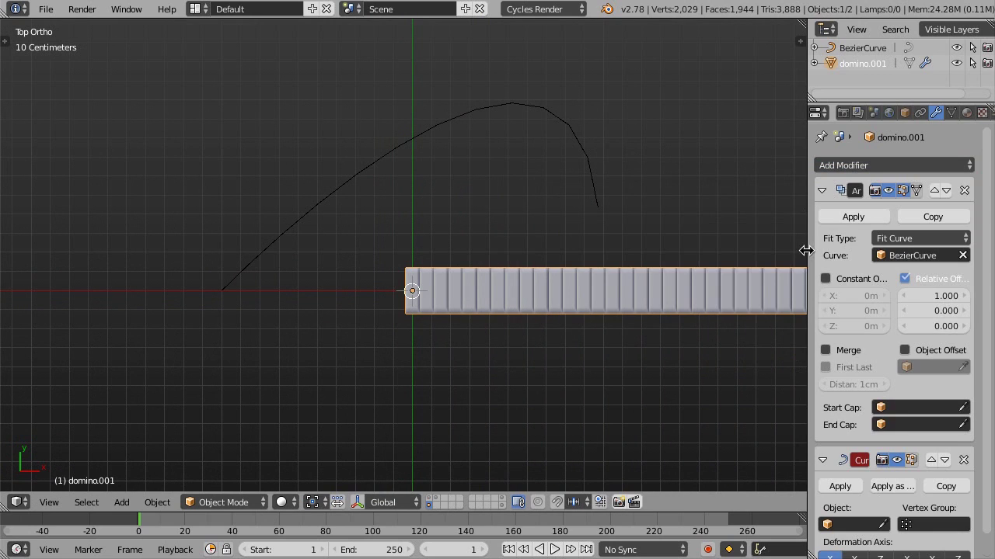
scroll(969, 403, "down", 1)
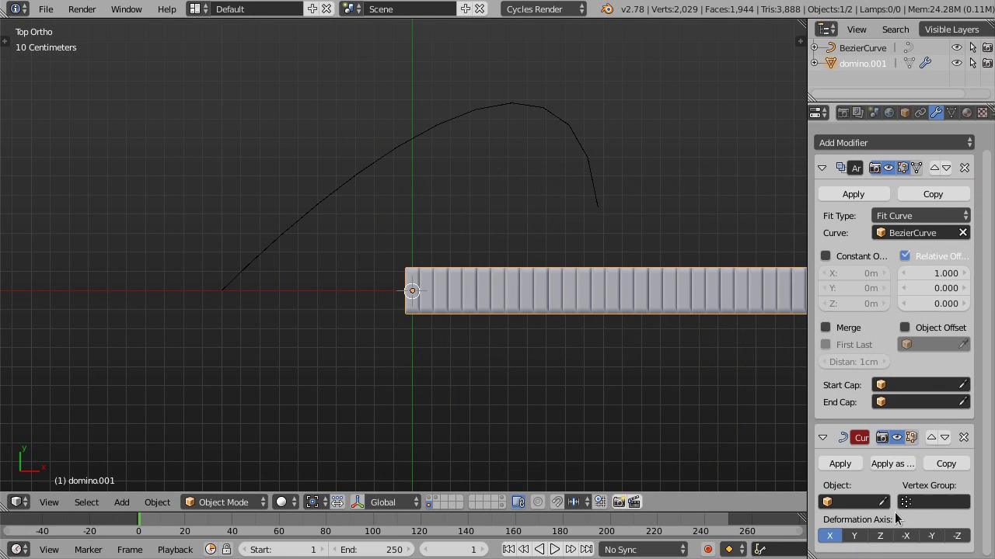
left_click(349, 166)
middle_click_drag(400, 175, 427, 210, "shift")
scroll(427, 205, "up", 1)
scroll(554, 138, "up", 2)
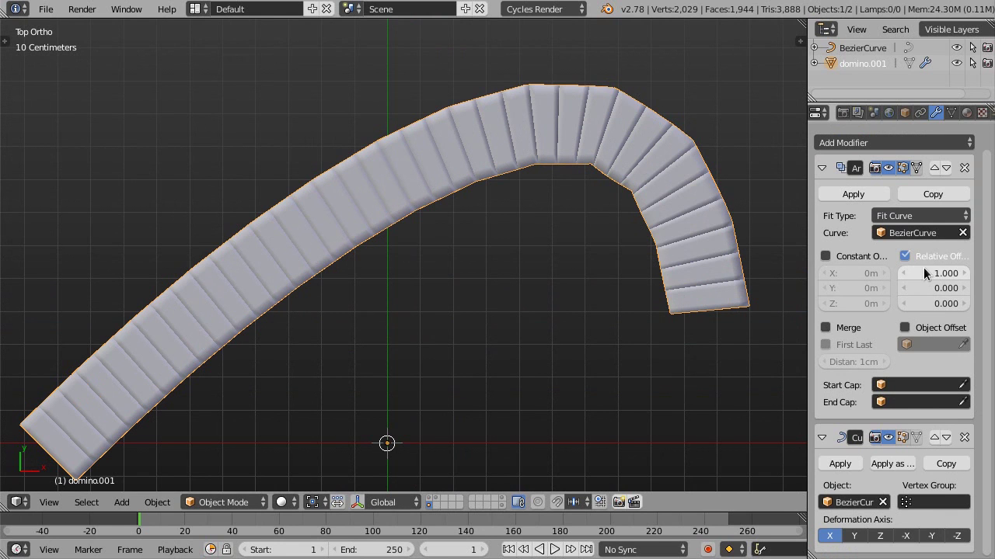
Step: Set the array's Relative Offset X to 1.75 and pull BezierCurve's end point further left
left_click_drag(924, 273, 964, 273)
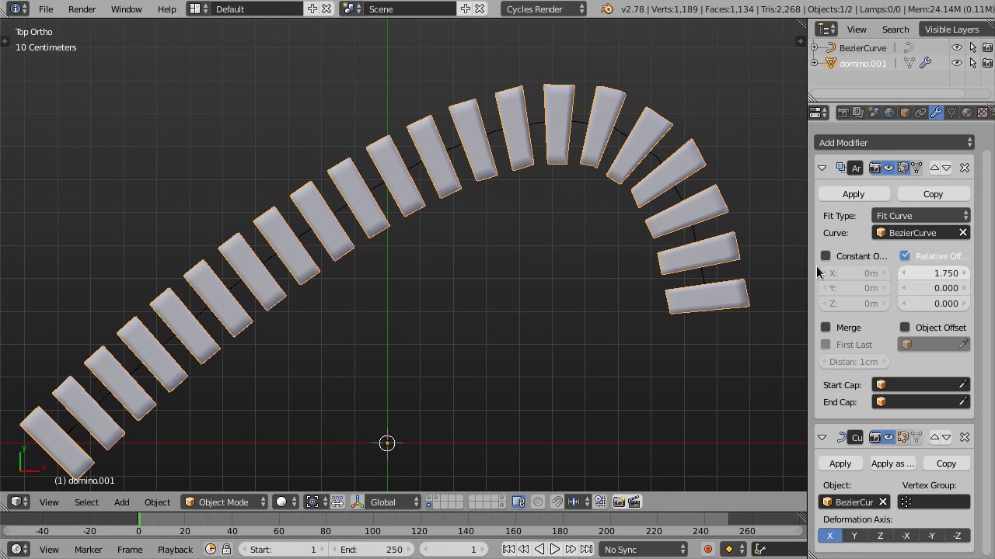
right_click(699, 275)
key("Tab")
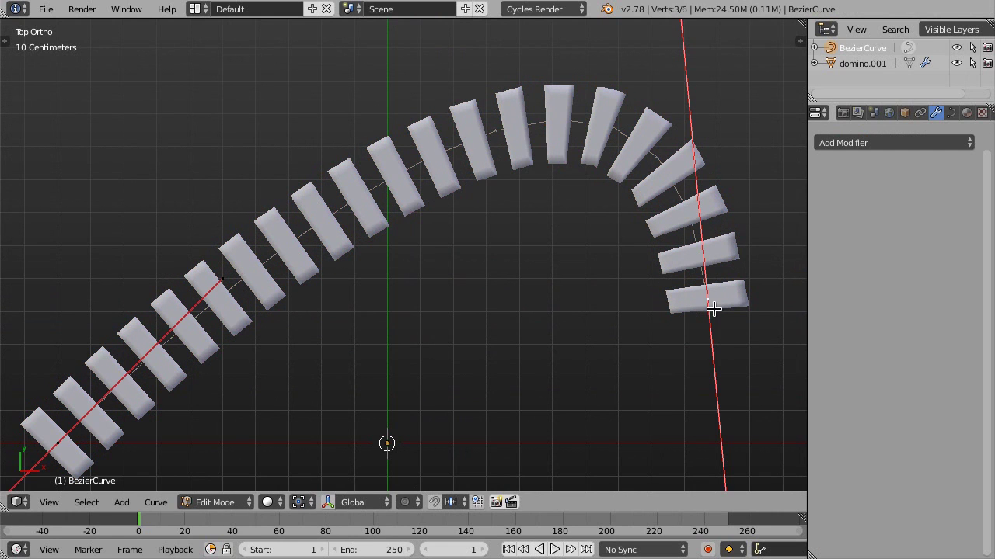
key("g")
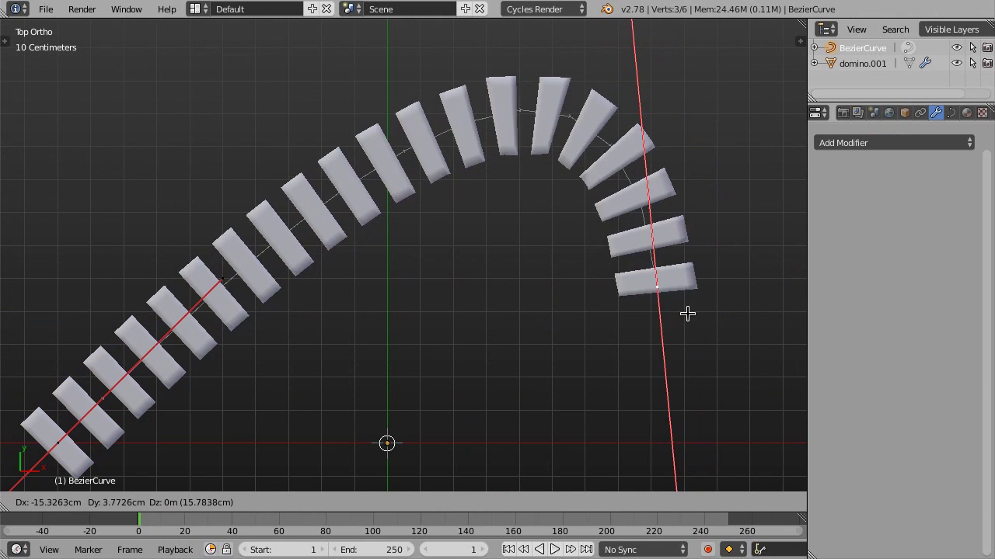
left_click(673, 310)
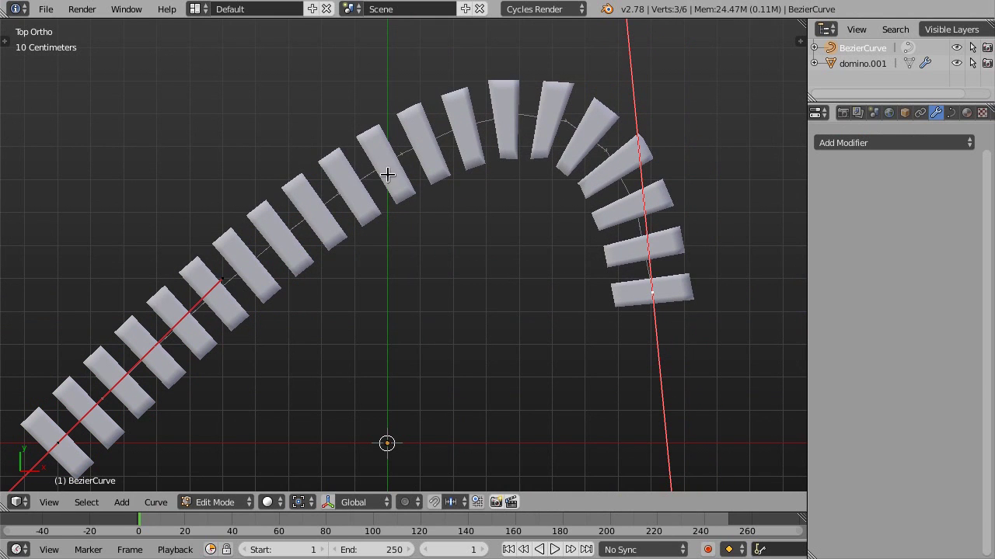
Step: Zoom to inspect the reshaped hooked curve, exit Edit Mode and reselect domino.001
scroll(621, 218, "down", 2)
scroll(622, 218, "up", 3)
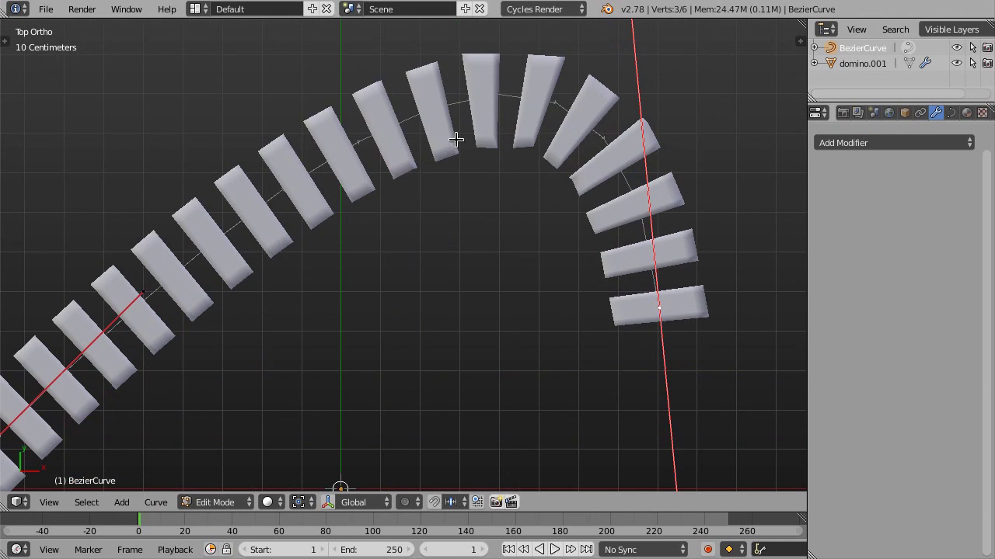
scroll(476, 129, "up", 1)
scroll(490, 146, "up", 1)
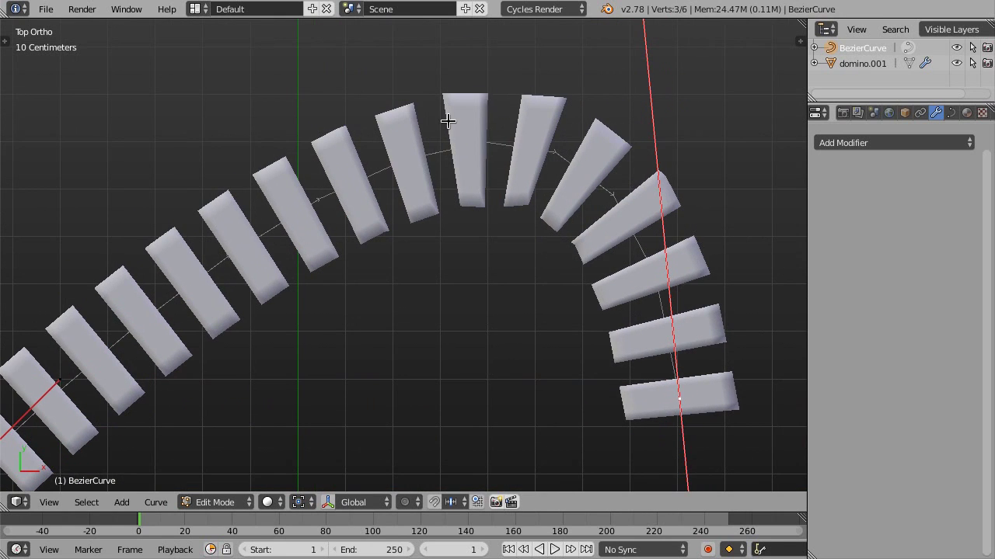
scroll(622, 173, "down", 5)
scroll(590, 191, "up", 1)
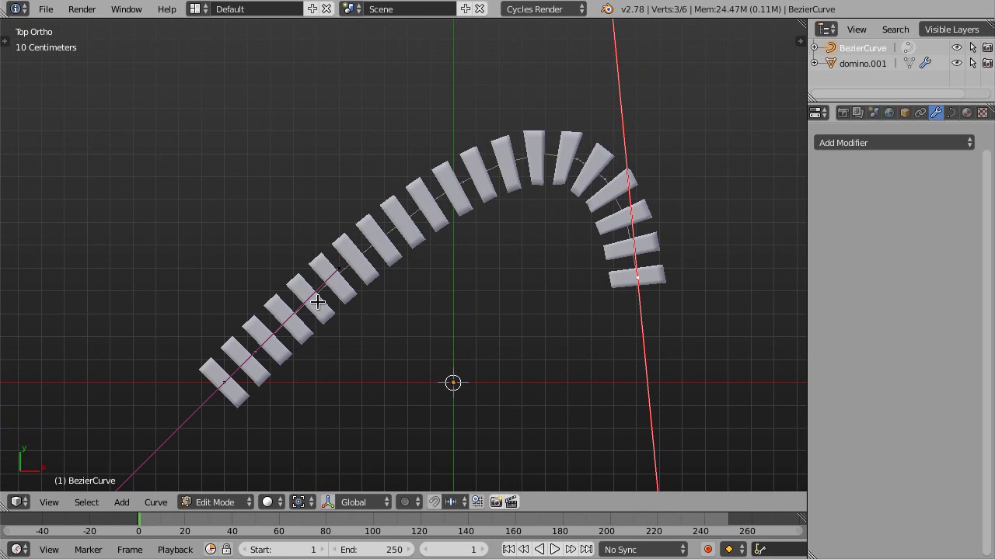
scroll(444, 232, "down", 1)
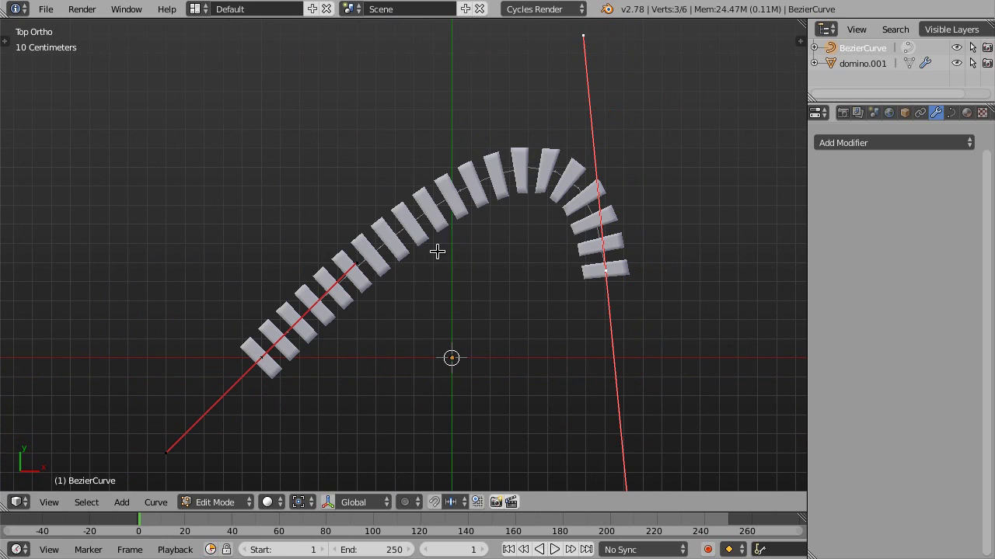
key("Tab")
right_click(445, 233)
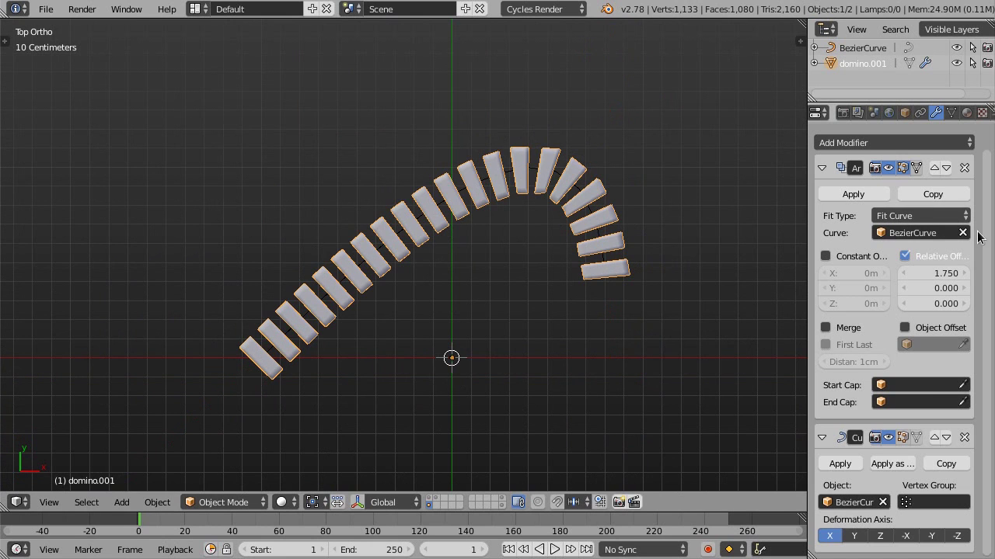
Step: Remove domino.001's Array and Curve modifiers, leaving a single domino
left_click(964, 168)
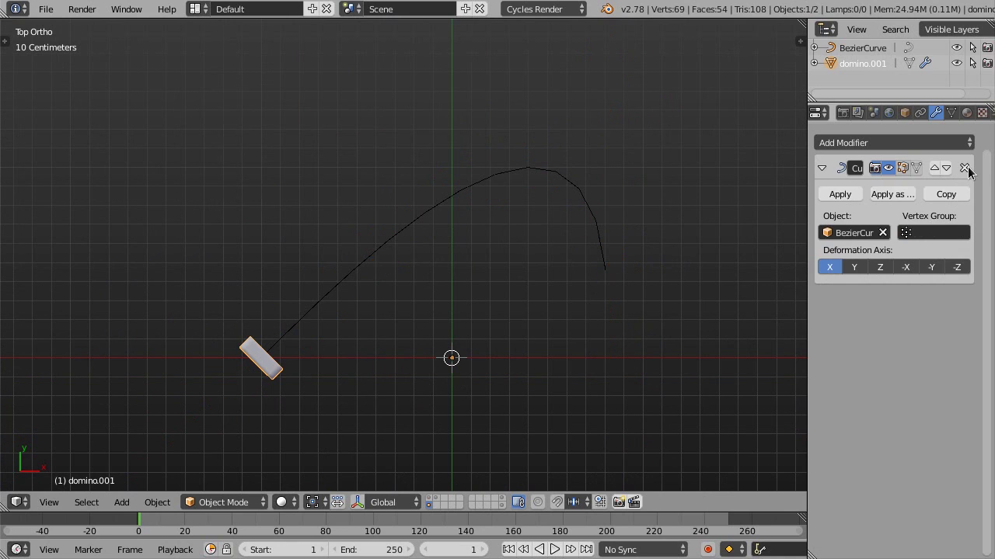
left_click(965, 167)
middle_click_drag(535, 326, 564, 316, "shift")
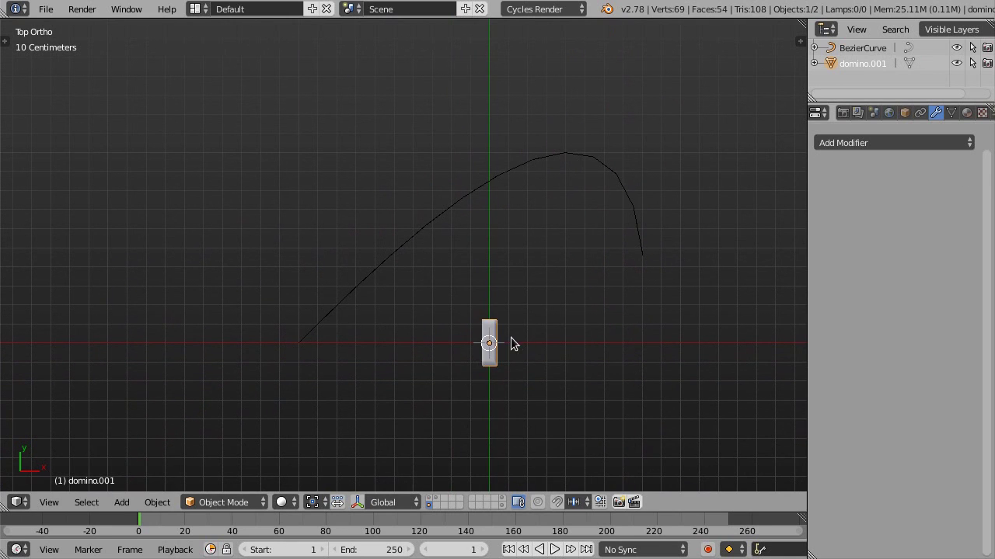
Step: Add a plane mesh and shrink it in Edit Mode toward the domino's size
key("shift+a")
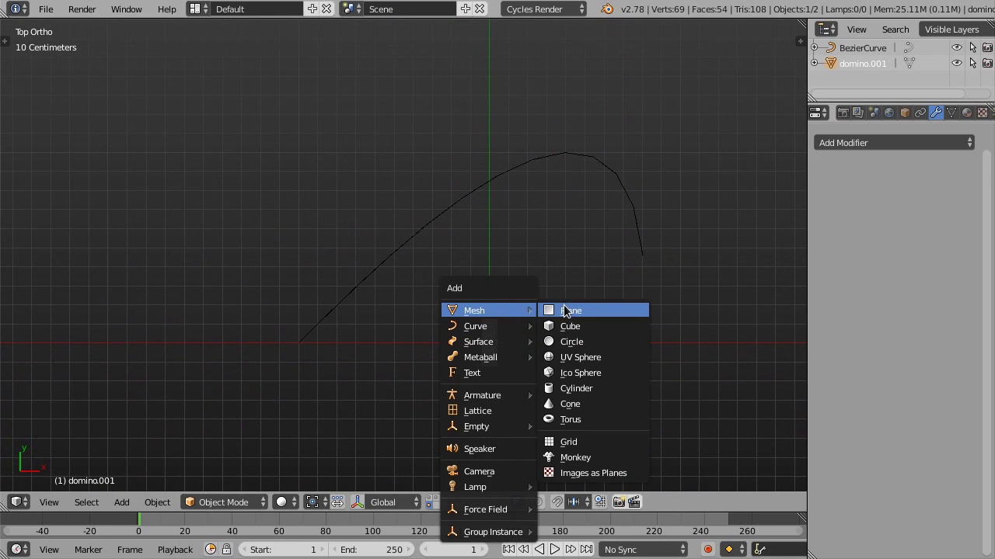
left_click(566, 310)
key("Tab")
key("s")
left_click(526, 383)
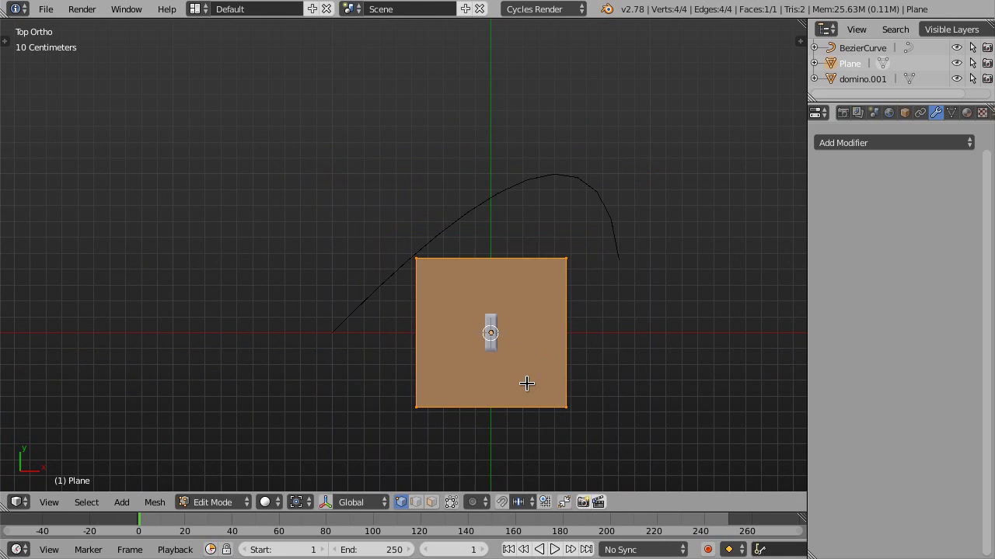
scroll(526, 383, "up", 3)
key("s")
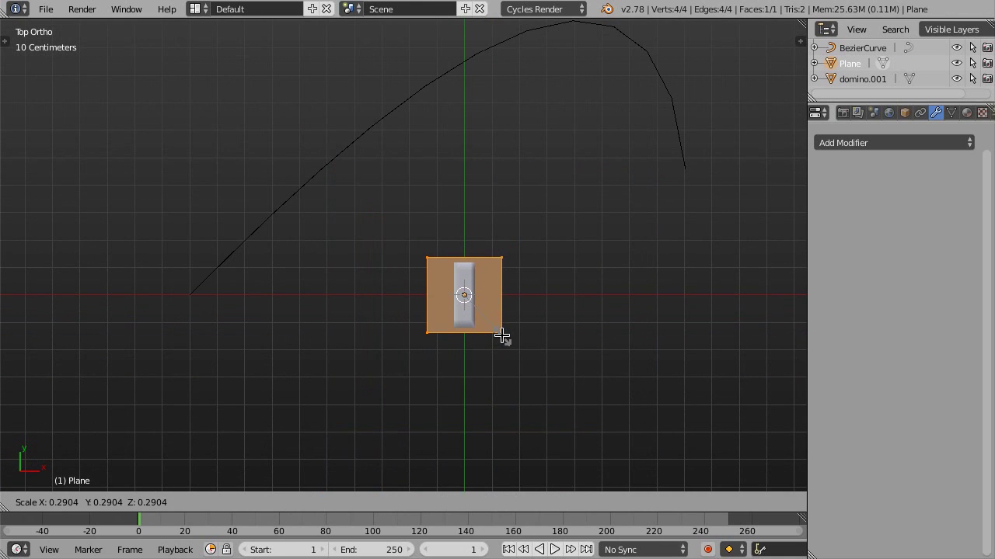
left_click(501, 336)
Step: Fine-tune the plane into a small square just around the domino, back in Object Mode
mouse_move(438, 305)
middle_mouse_down("shift")
mouse_move(480, 282)
mouse_move(544, 282)
middle_mouse_up("shift")
scroll(522, 288, "up", 1)
scroll(520, 285, "down", 1)
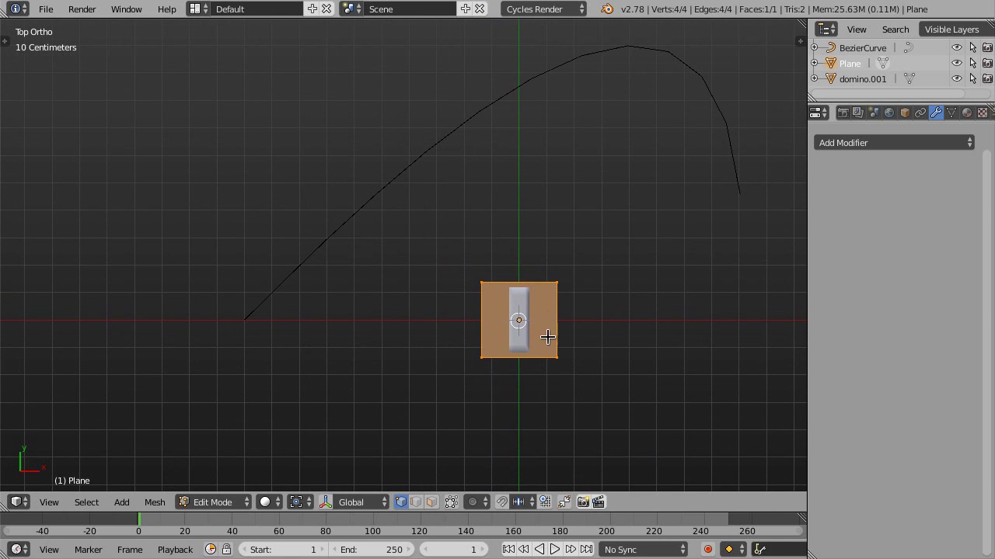
key("s")
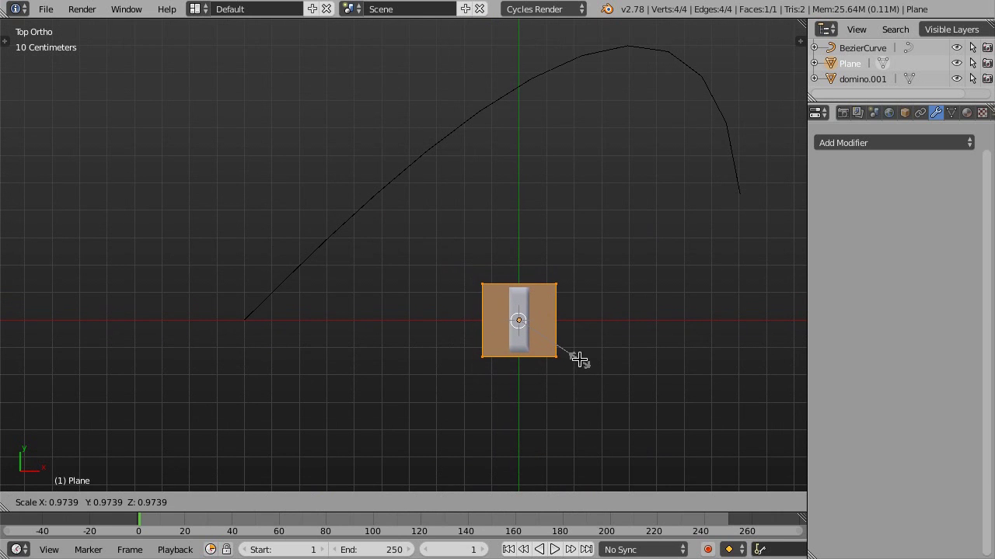
left_click(571, 355)
scroll(536, 326, "up", 1)
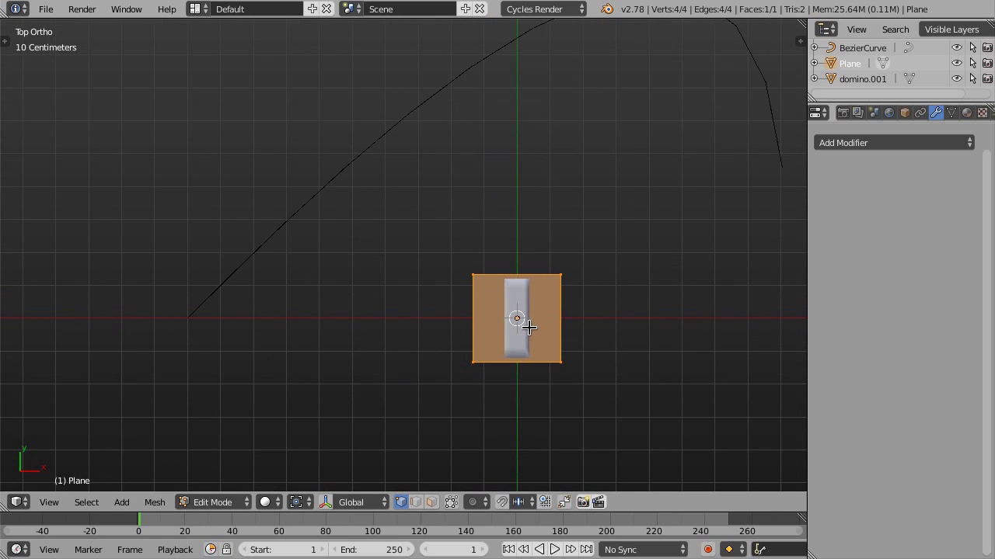
key("Tab")
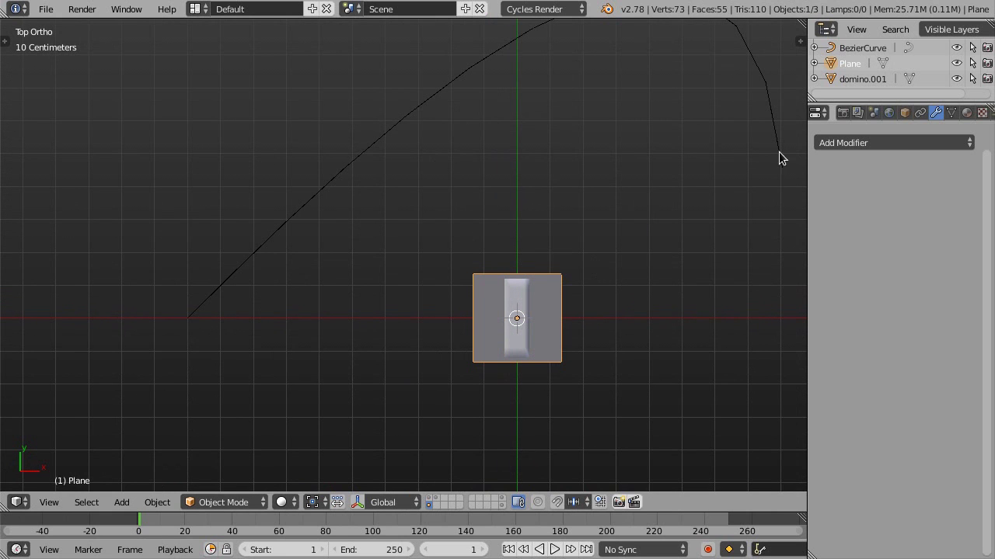
Step: Add an Array modifier to the plane with Fit Curve set to BezierCurve
left_click(896, 140)
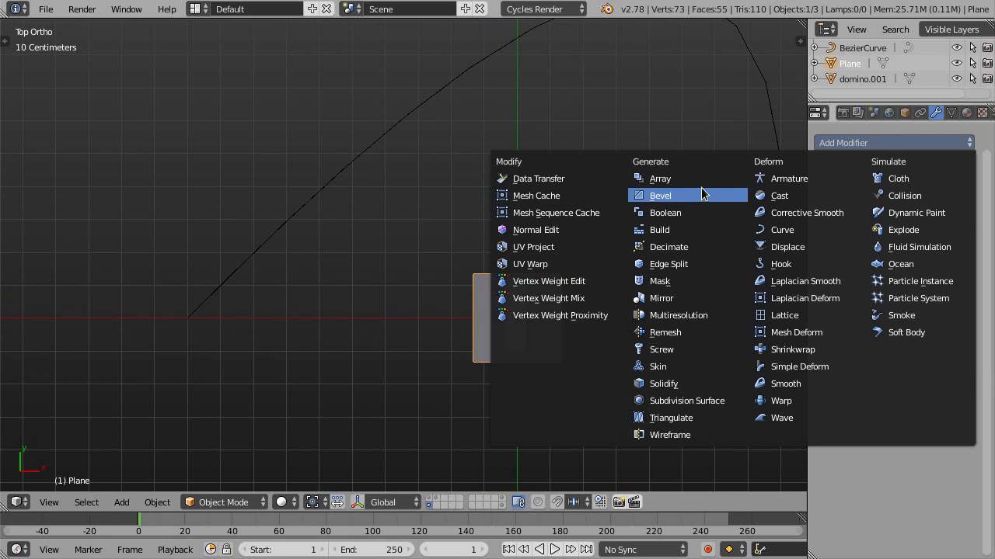
left_click(672, 181)
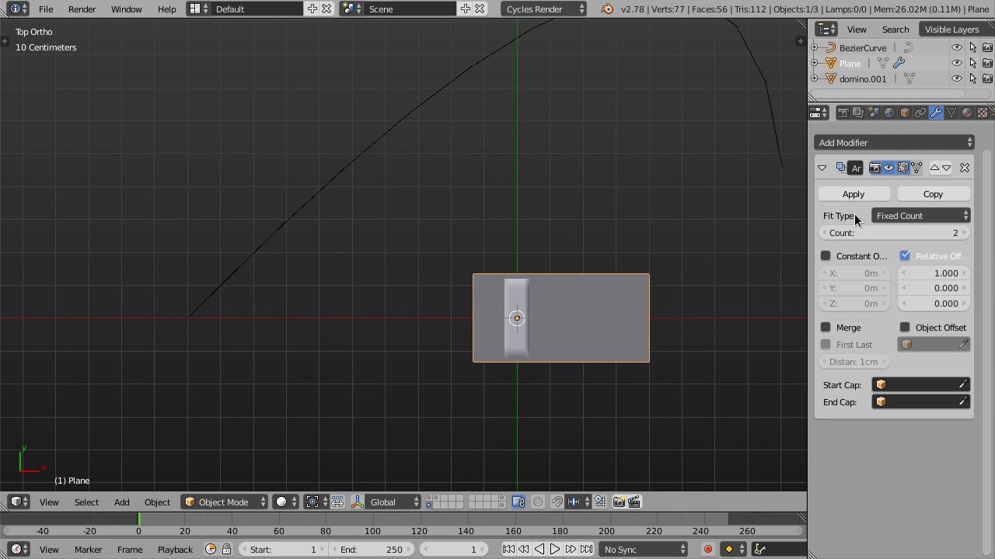
left_click(922, 213)
left_click(906, 163)
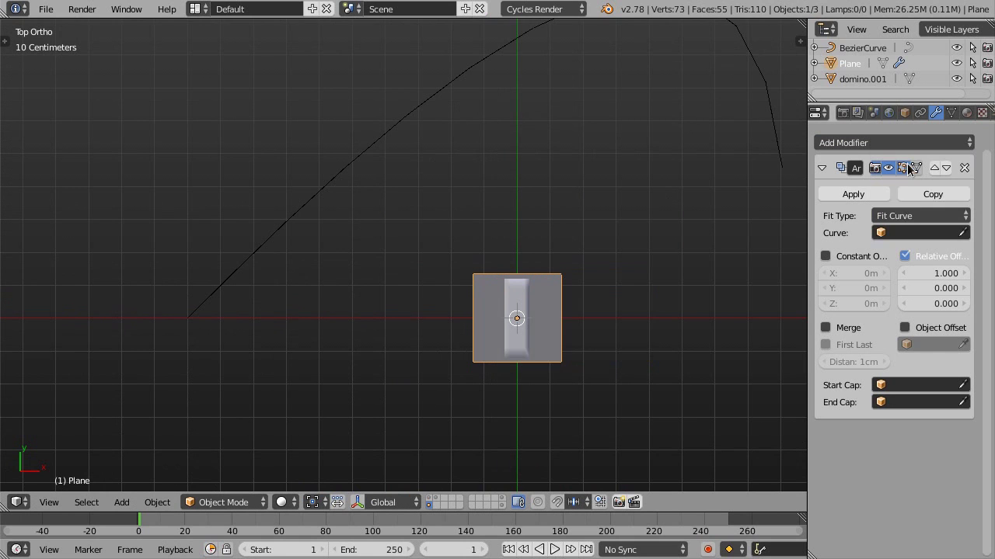
left_click(963, 233)
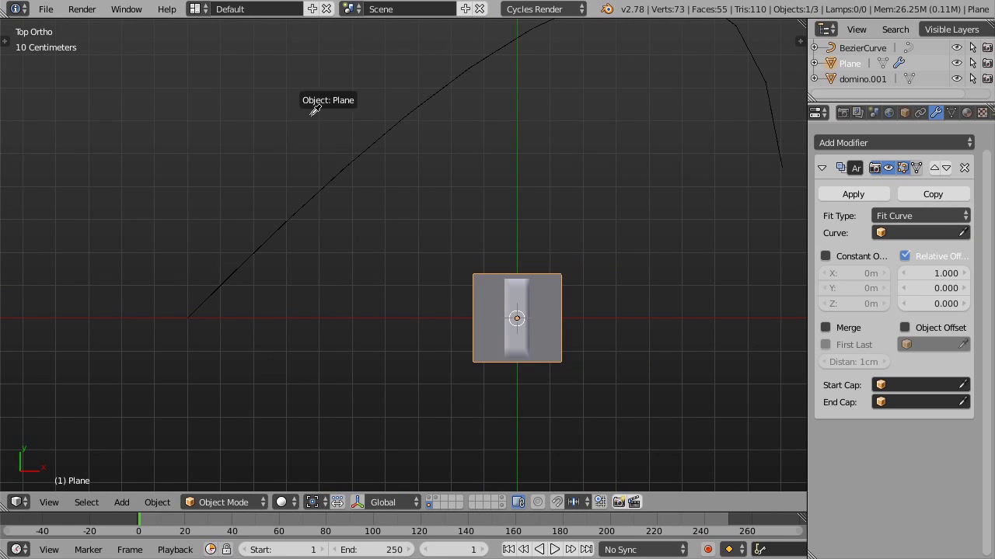
left_click(370, 146)
scroll(381, 155, "down", 2)
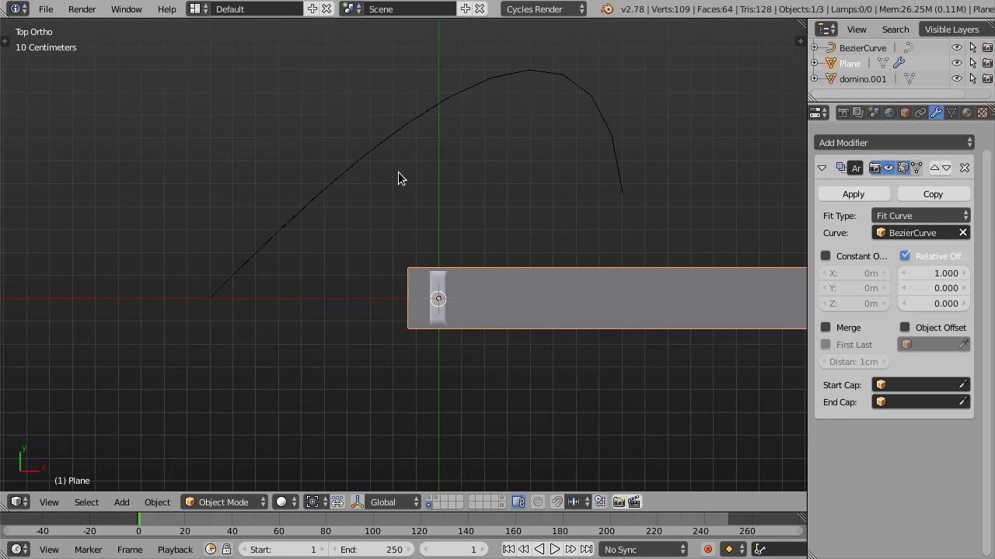
Step: Add a Curve modifier bending the plane strip along BezierCurve, check it in wireframe, and reselect the domino
left_click(879, 143)
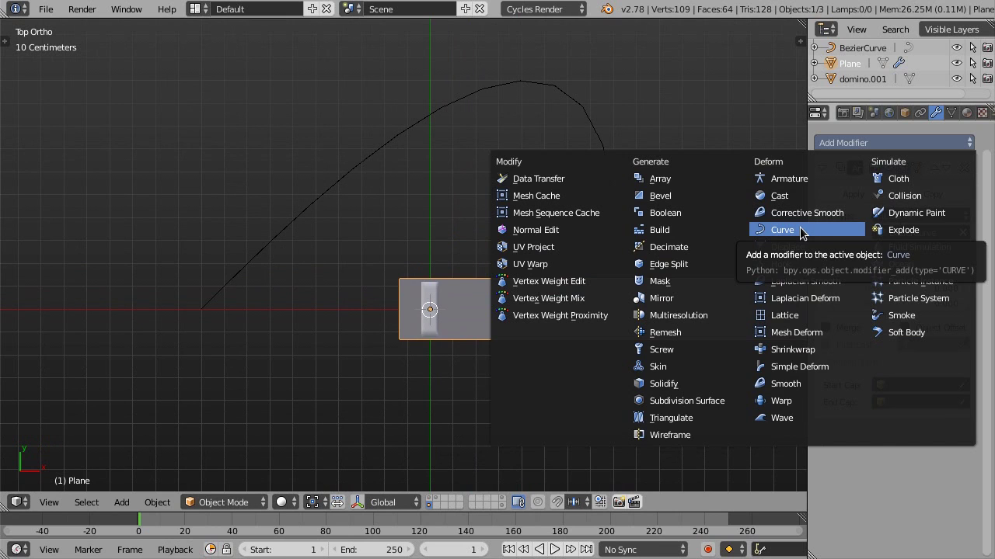
left_click(805, 233)
left_click(883, 502)
left_click(605, 180)
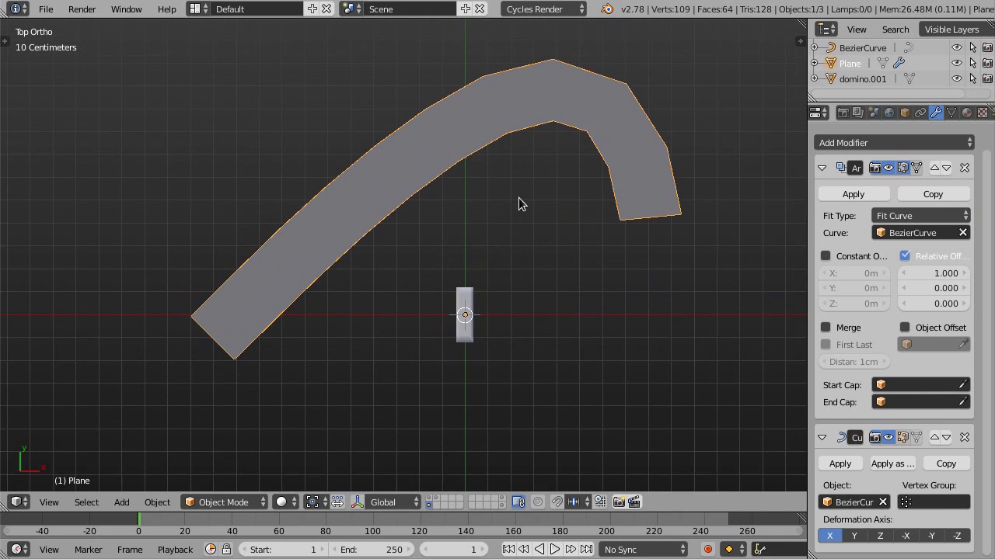
scroll(518, 198, "up", 3, "ctrl")
key("z")
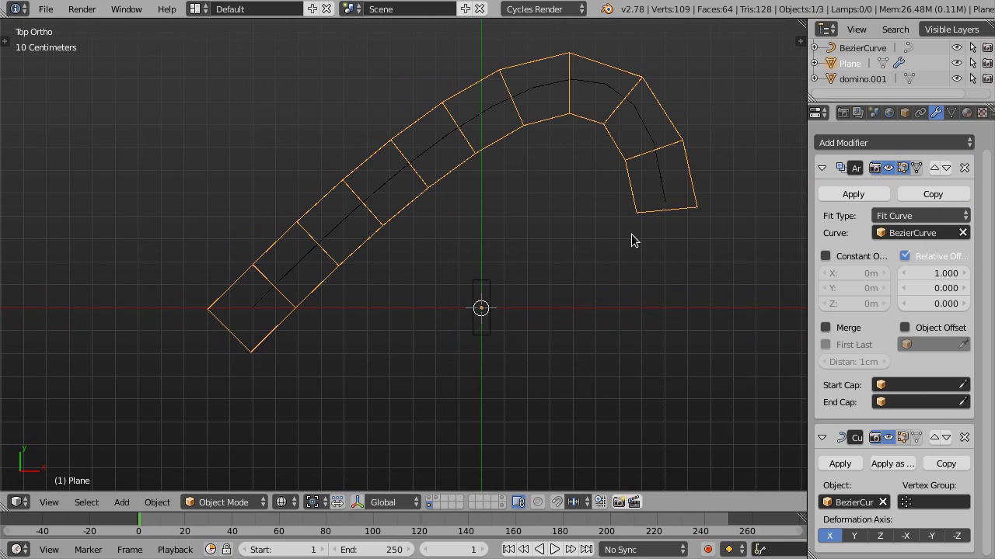
key("z")
right_click(488, 297)
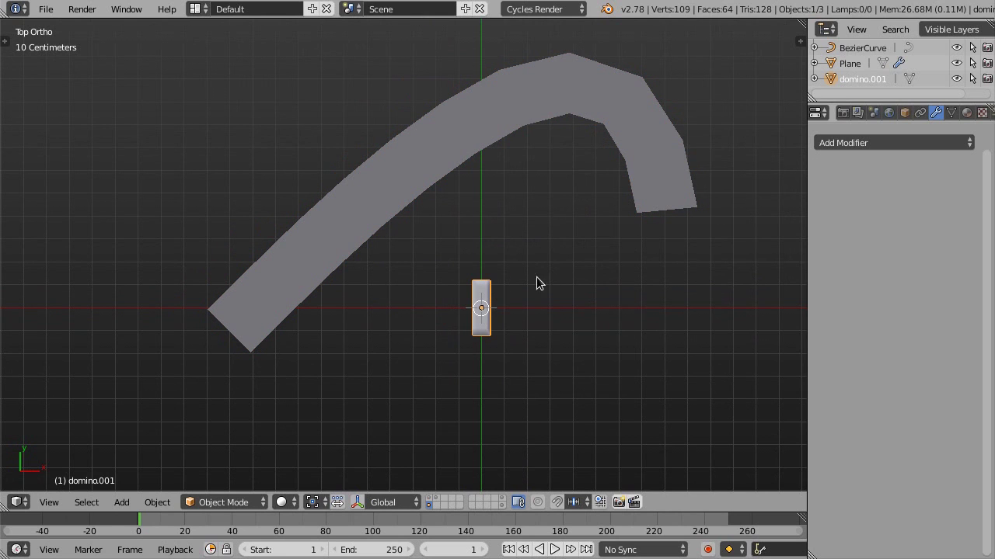
Step: Parent the single domino to the bent Plane using Ctrl+P > Object
right_click(328, 272, "shift")
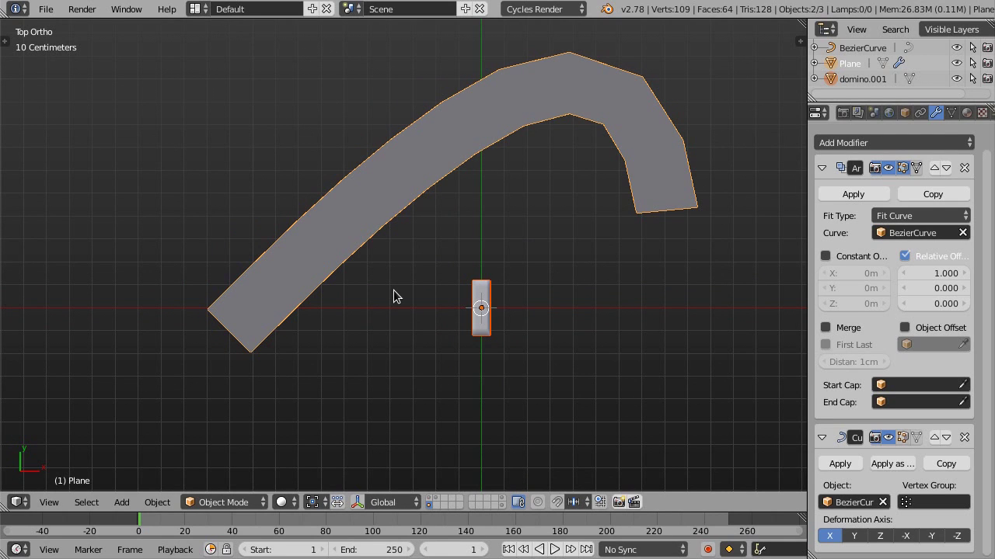
key("ctrl+p")
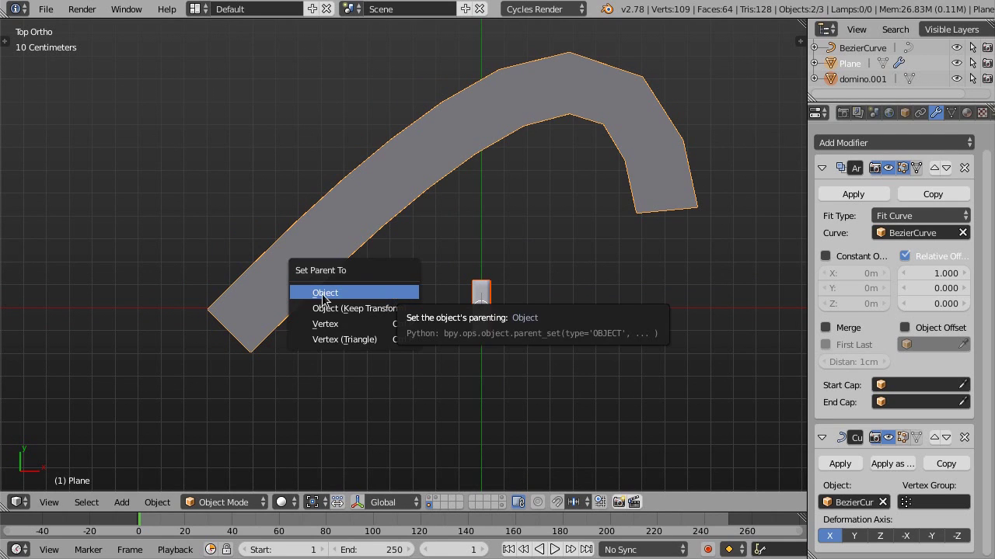
left_click(355, 295)
middle_click_drag(417, 341, 433, 336, "shift")
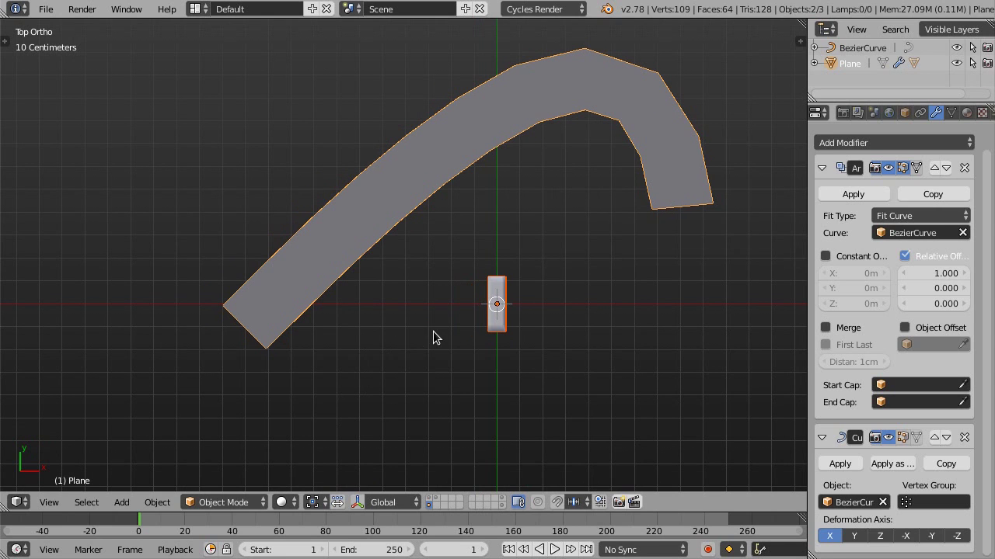
Step: Select only the Plane and bring up its Object properties down to Duplication
right_click(280, 332)
left_click(899, 113)
left_click_drag(992, 292, 992, 459)
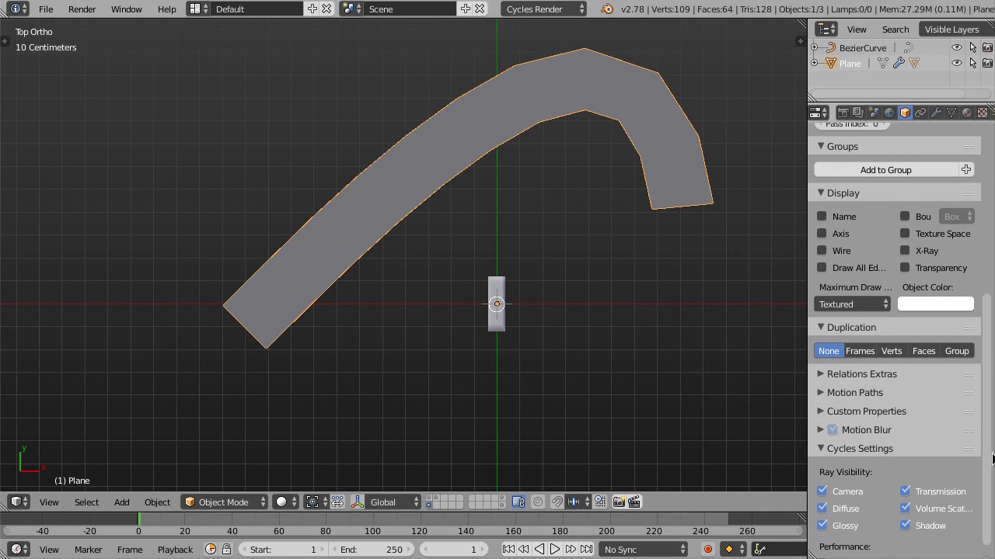
Step: Set the Plane's duplication to Faces so a domino stands on every face
left_click(861, 352)
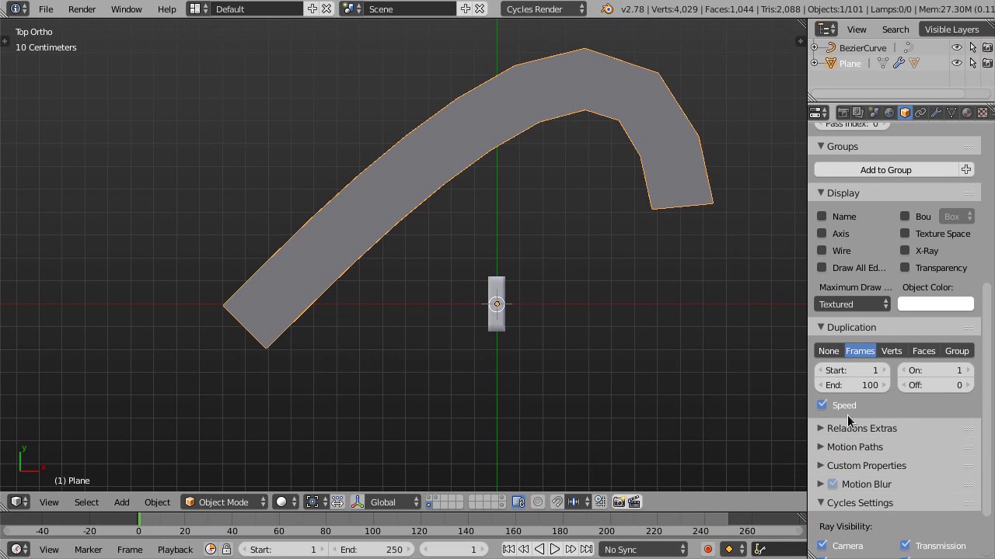
left_click(929, 351)
middle_click_drag(360, 304, 380, 307, "shift")
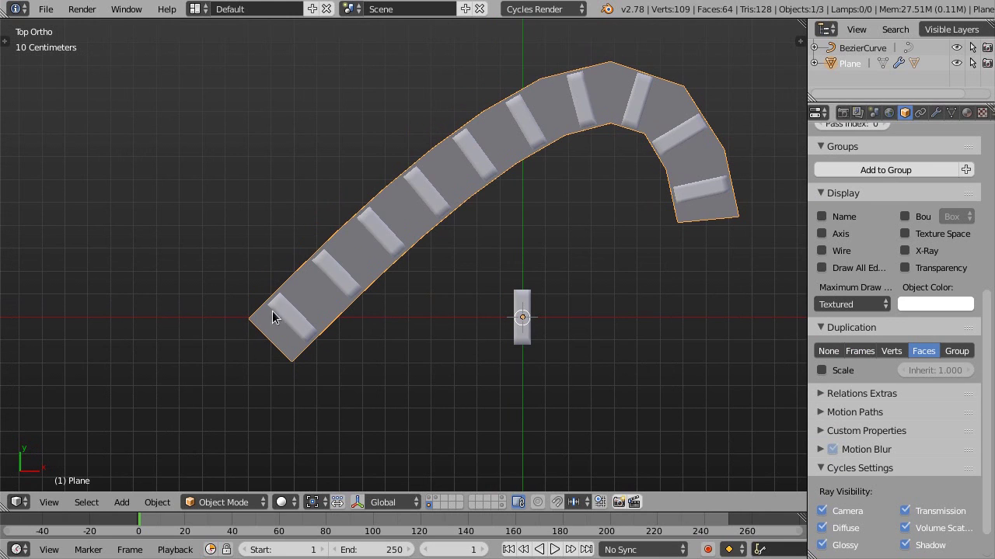
mouse_move(508, 307)
middle_mouse_down()
mouse_move(455, 204)
mouse_move(352, 197)
mouse_move(331, 207)
mouse_move(637, 324)
mouse_move(592, 333)
mouse_move(361, 317)
mouse_move(770, 299)
mouse_move(639, 304)
mouse_move(524, 246)
mouse_move(502, 303)
mouse_move(549, 308)
mouse_move(370, 308)
mouse_move(484, 306)
mouse_move(564, 328)
mouse_move(316, 230)
mouse_move(551, 133)
mouse_move(549, 207)
mouse_move(528, 230)
mouse_move(548, 216)
middle_mouse_up()
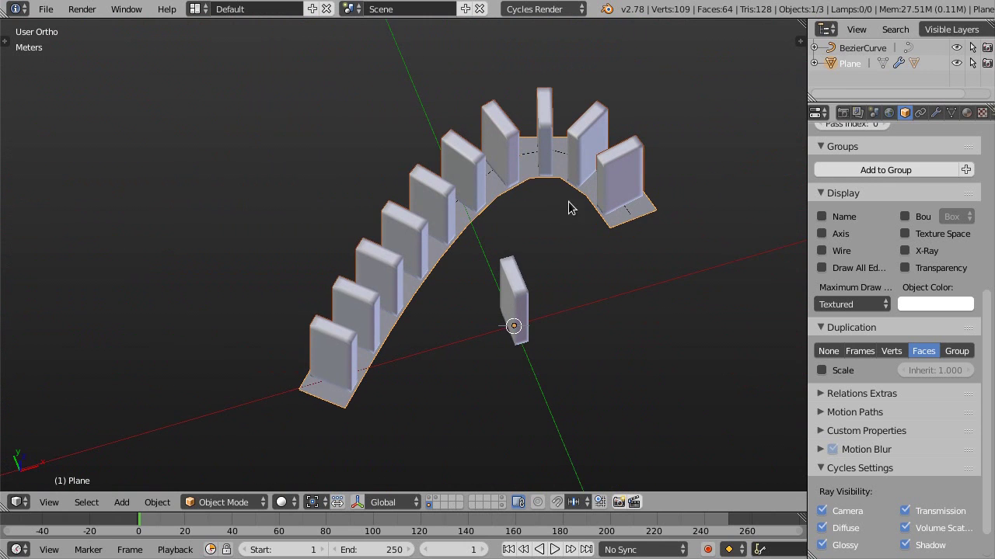
Step: Inspect the arch of instanced dominoes from the top view and at an angle
key("KP_7")
middle_click_drag(517, 261, 527, 252, "shift")
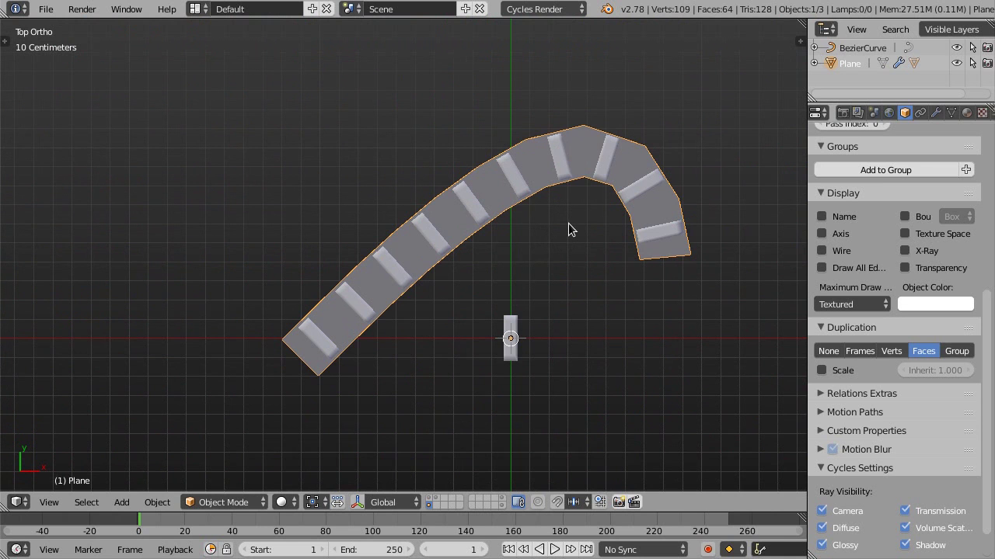
middle_click_drag(533, 262, 541, 186)
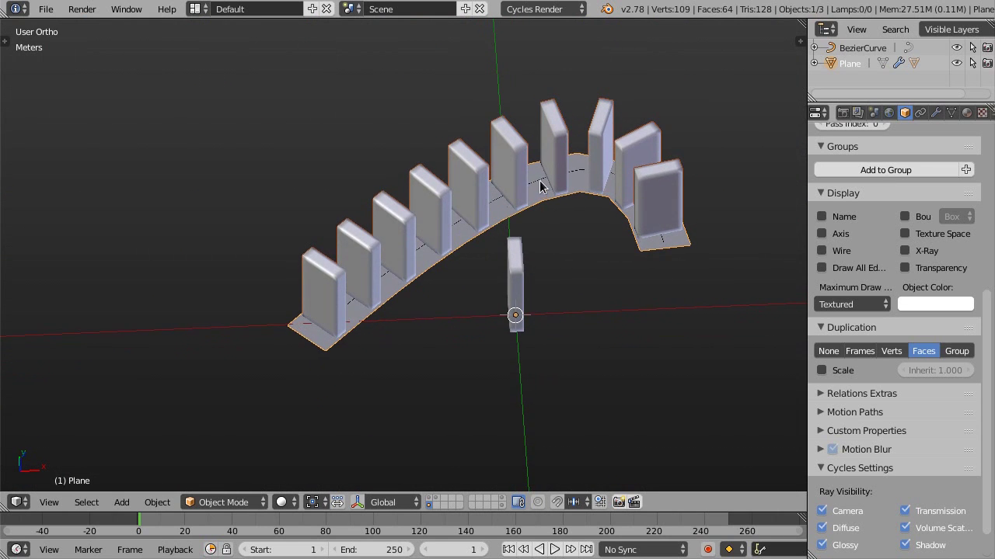
scroll(540, 190, "up", 1)
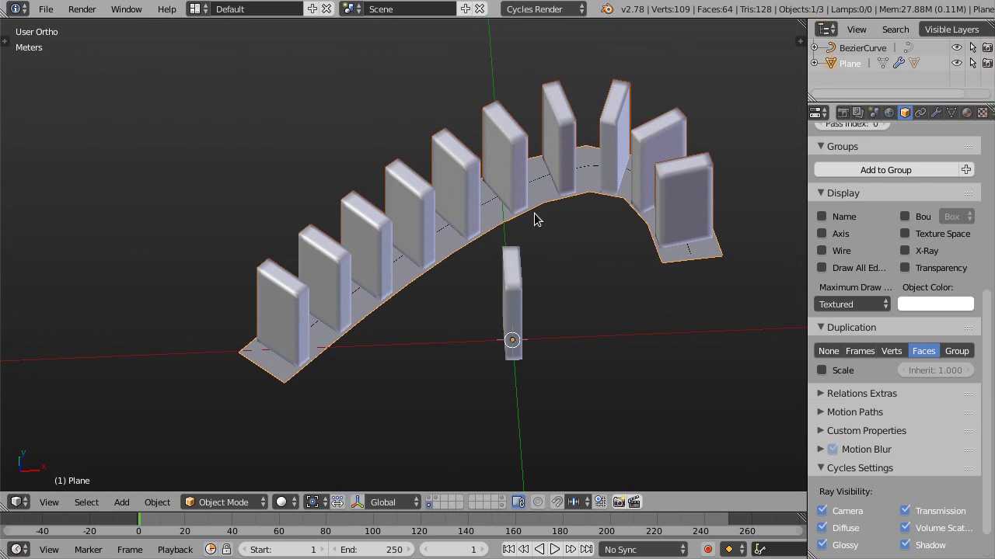
scroll(536, 221, "down", 1)
middle_click_drag(554, 232, 559, 241)
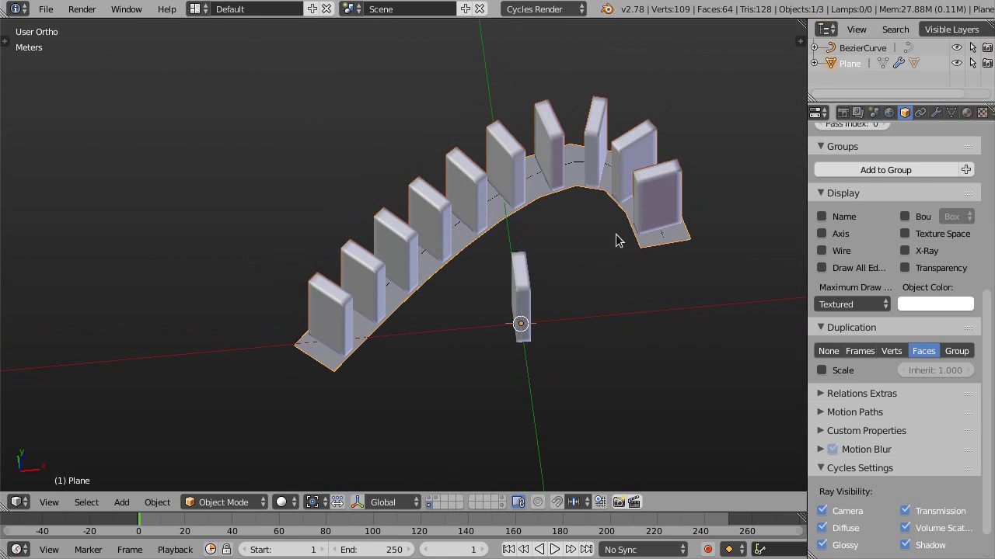
Step: Delete the Plane together with its face-instanced dominoes
key("x")
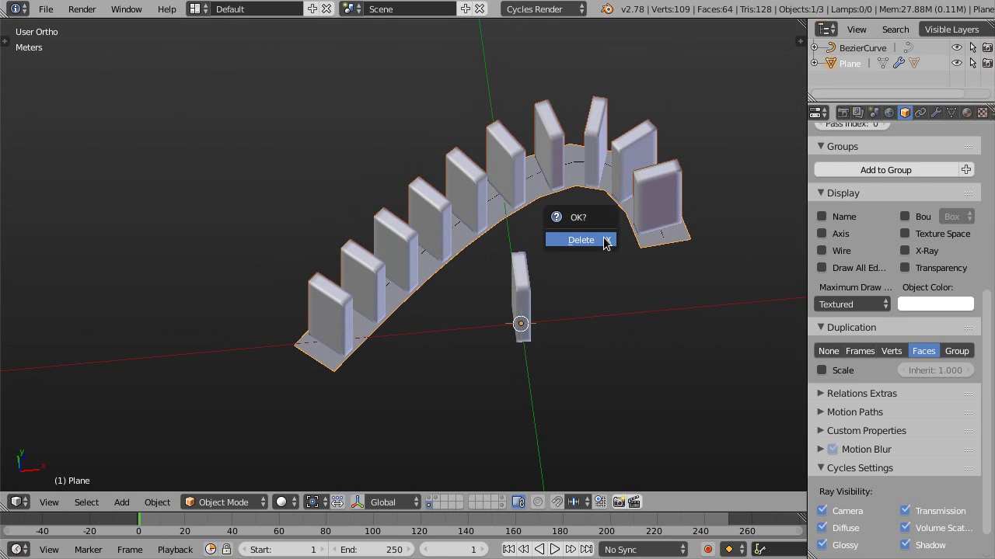
left_click(605, 241)
mouse_move(603, 244)
middle_mouse_down()
mouse_move(536, 222)
mouse_move(544, 257)
mouse_move(562, 254)
mouse_move(538, 254)
mouse_move(526, 297)
middle_mouse_up()
Step: Select the remaining domino and view it zoomed in from the top
right_click(522, 295)
mouse_move(542, 263)
middle_mouse_down()
mouse_move(519, 267)
mouse_move(562, 261)
mouse_move(472, 212)
middle_mouse_up()
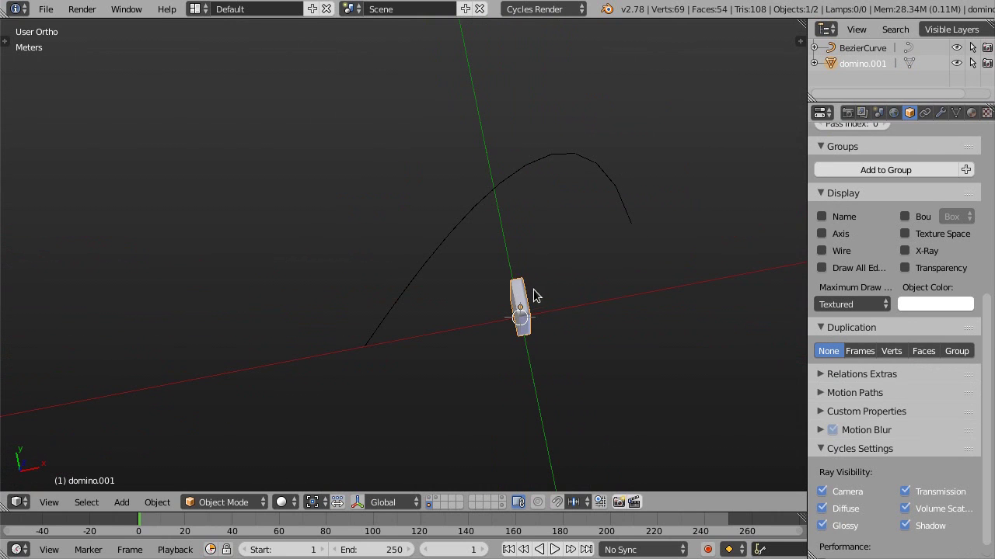
key("KP_7")
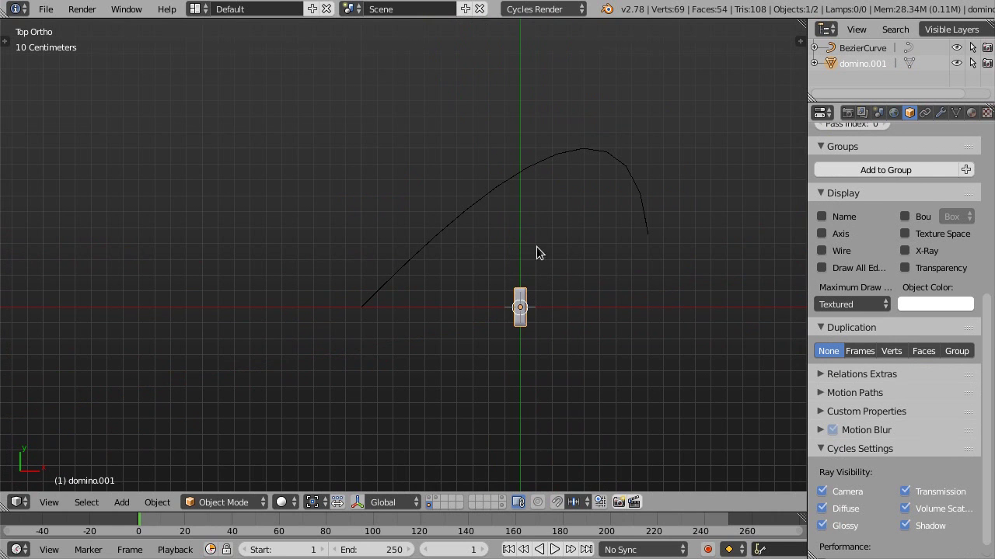
scroll(526, 304, "up", 1)
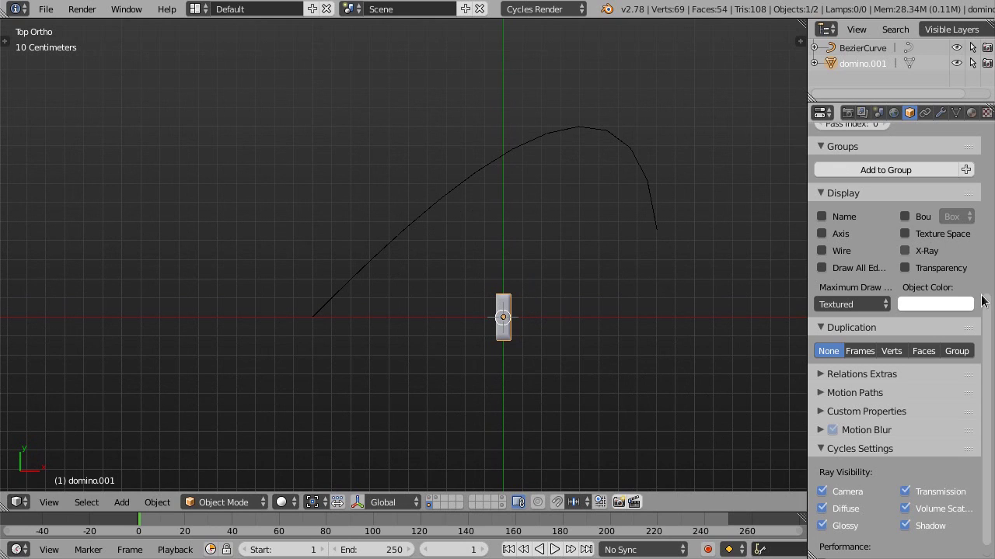
Step: Set Domino.001's Relations parent to BezierCurve with the eyedropper, moving it to the curve's start
left_click_drag(987, 325, 991, 236)
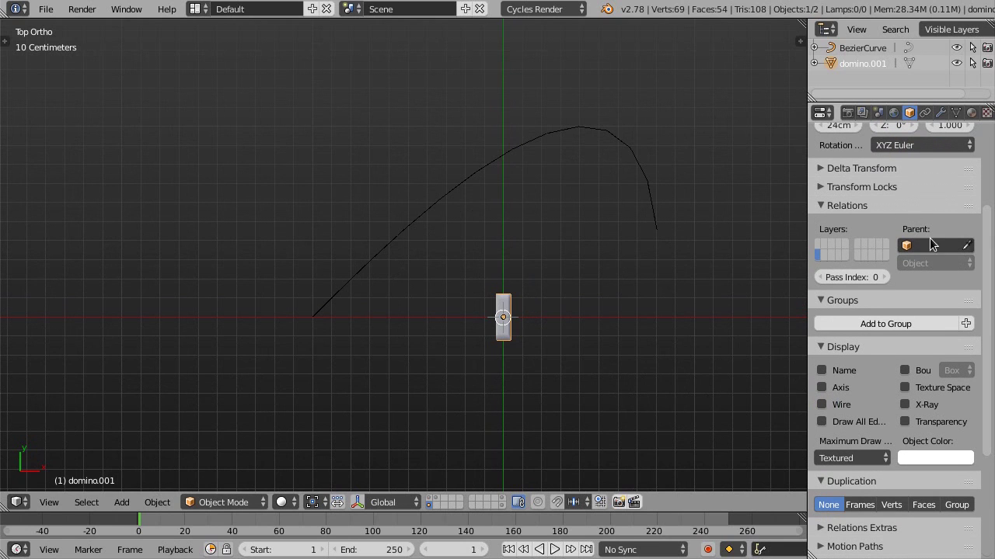
left_click(968, 246)
left_click(474, 172)
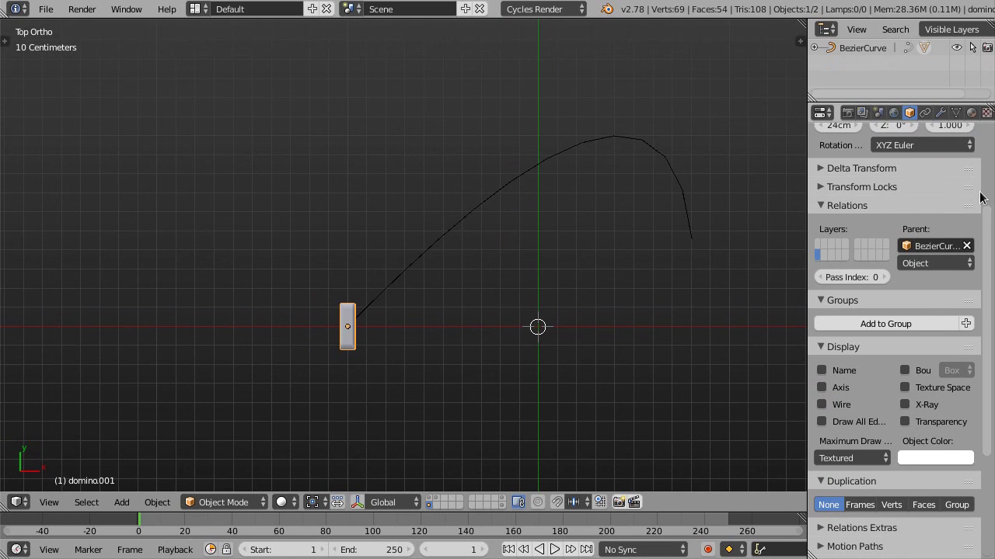
left_click_drag(989, 251, 992, 317)
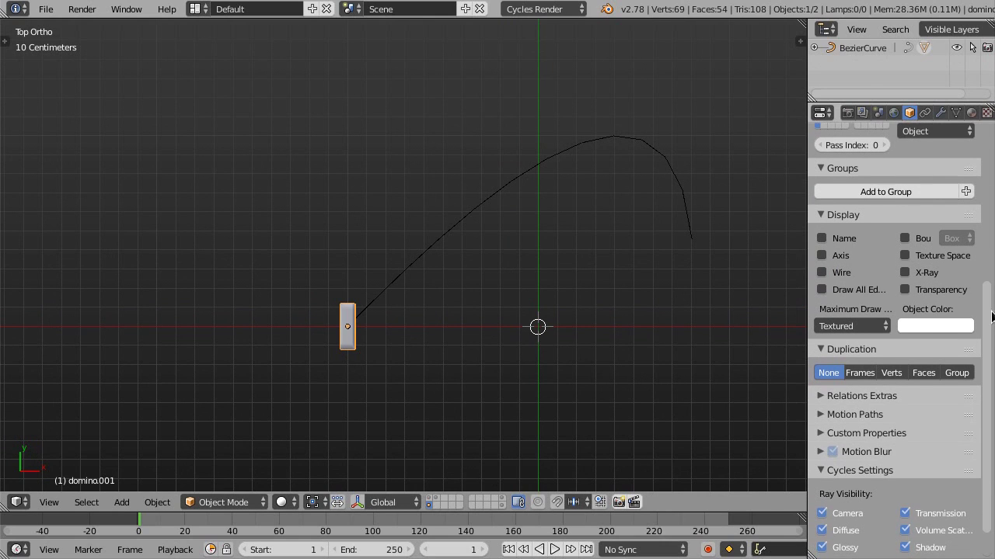
Step: Give Domino.001 Frames duplication with Speed unchecked, filling the curve with 100 copies
left_click(861, 374)
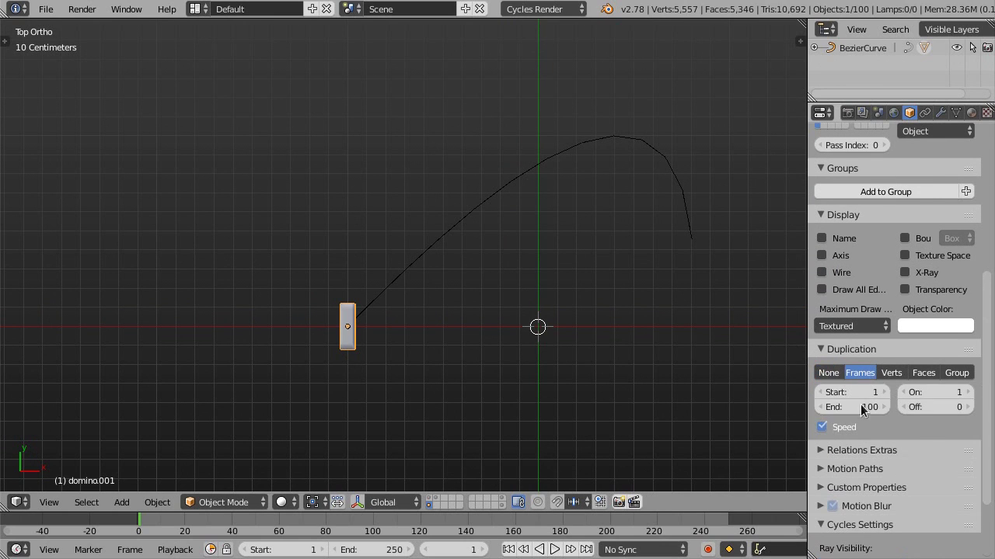
left_click(822, 427)
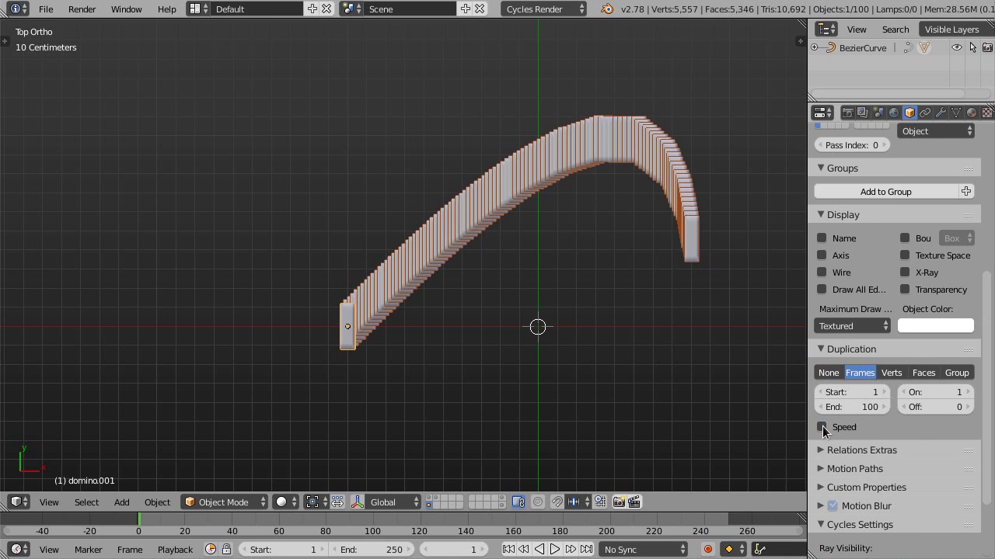
middle_click_drag(486, 267, 479, 277, "shift")
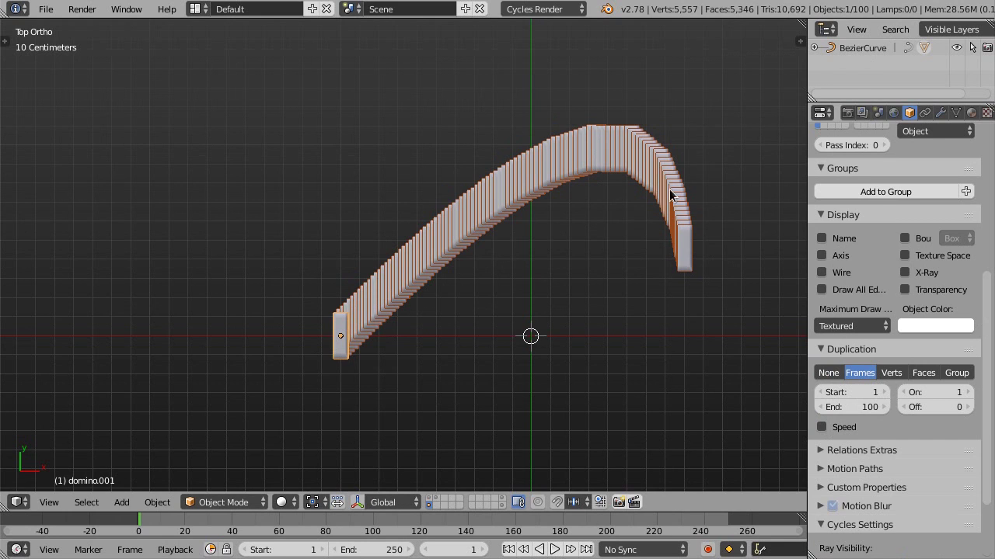
left_click(861, 48)
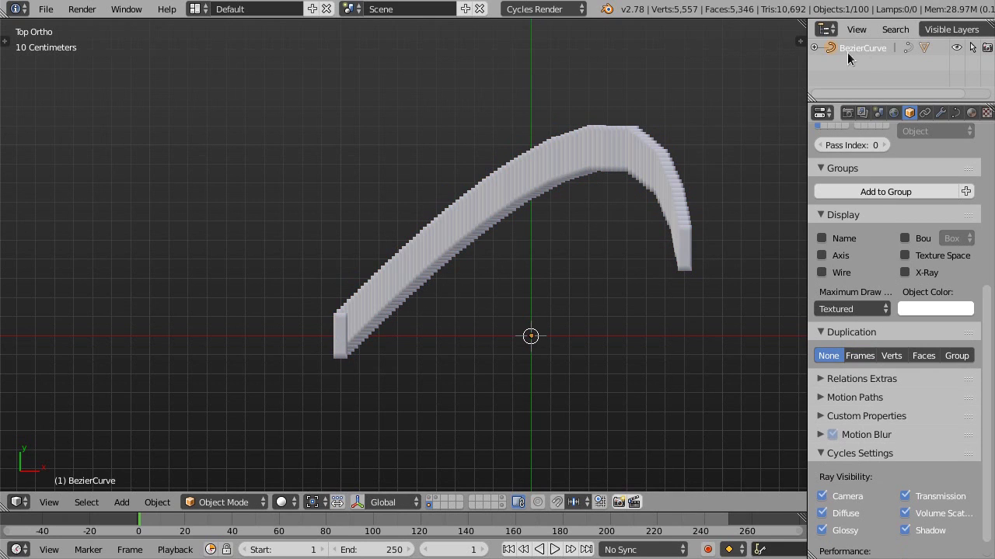
Step: Enable Follow under BezierCurve's Path Animation so the dominoes align with the arc
left_click(958, 114)
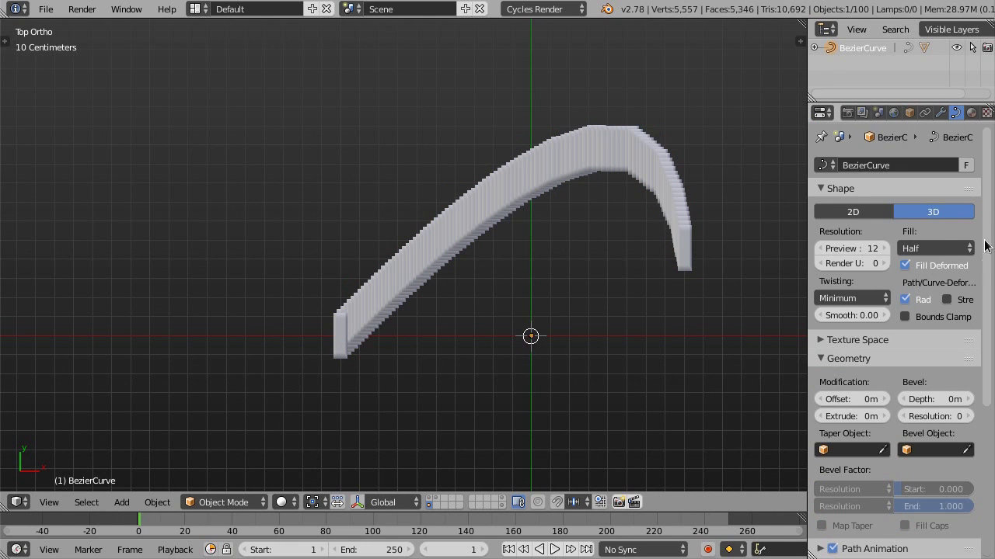
scroll(907, 345, "down", 2)
scroll(907, 345, "down", 4)
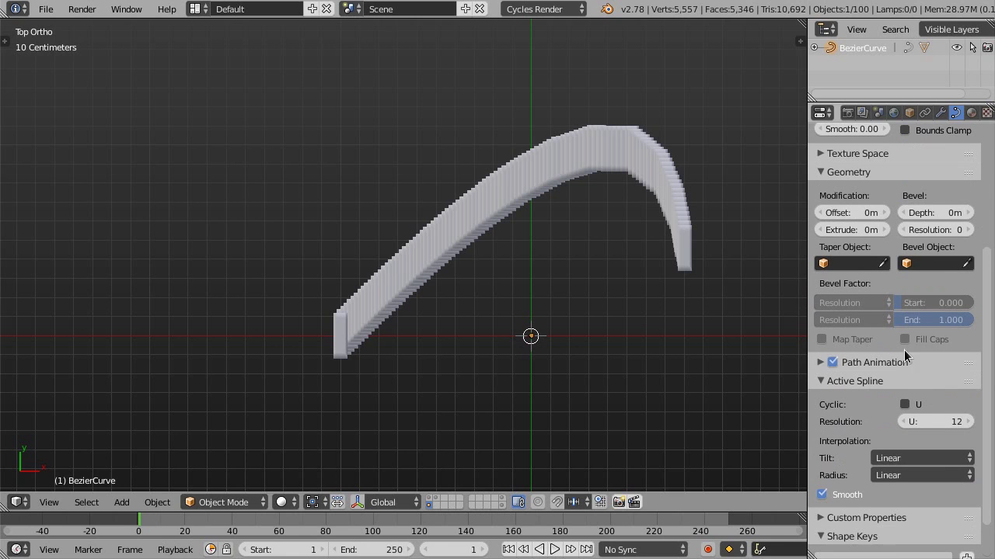
left_click(820, 362)
left_click(822, 422)
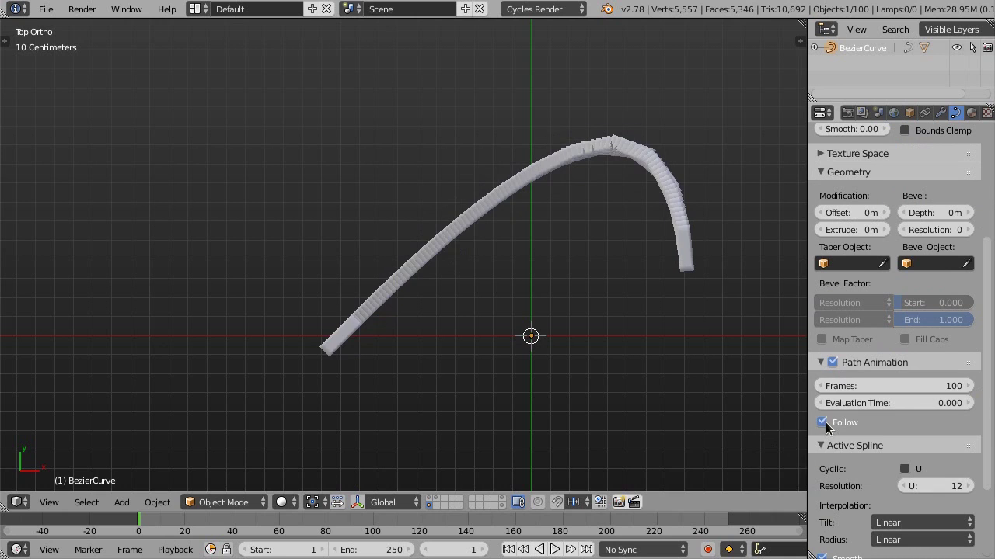
middle_click_drag(530, 297, 546, 287, "shift")
scroll(536, 292, "up", 1)
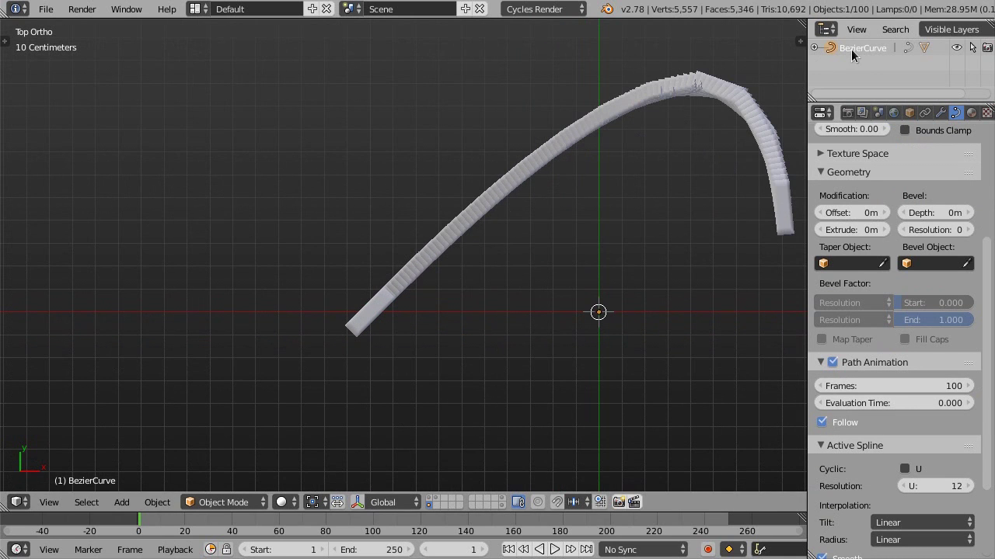
Step: Rotate domino.001's mesh 90° in Edit Mode so the copies sit crosswise
right_click(365, 323)
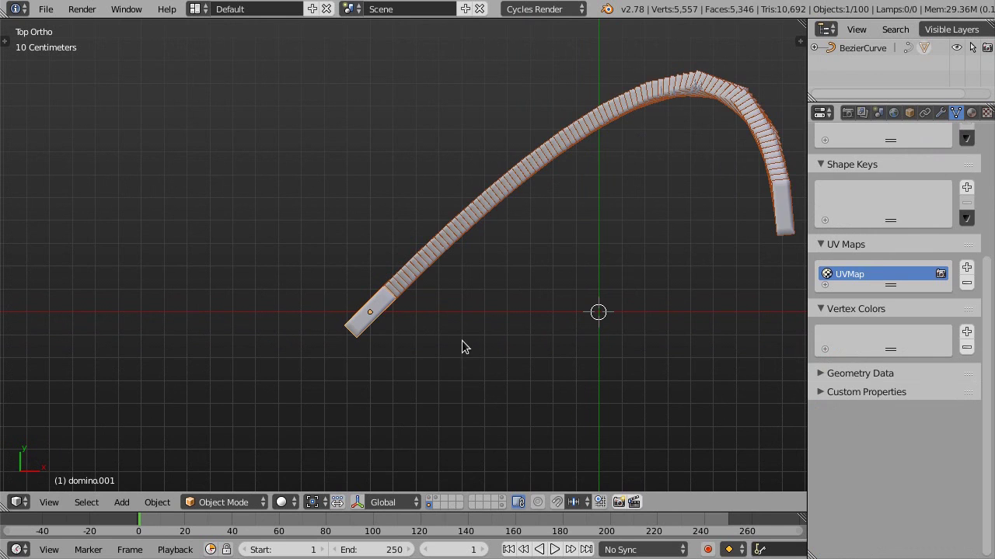
key("Tab")
type("r")
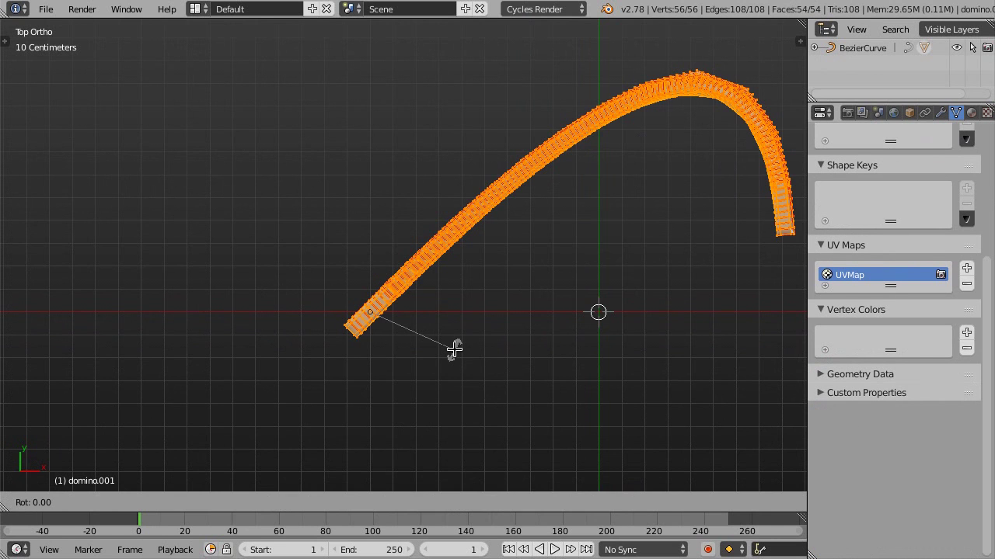
type("90")
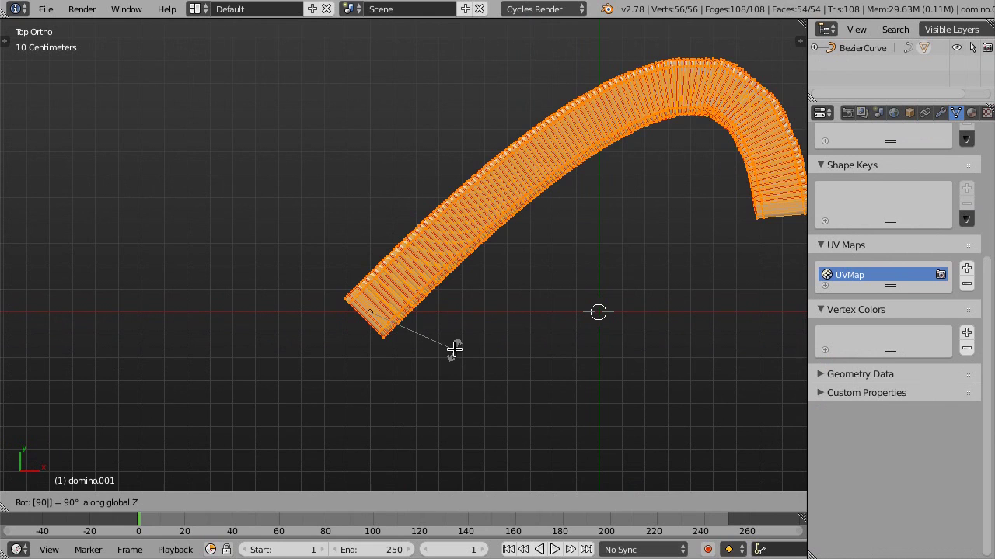
key("Return")
key("Tab")
middle_click_drag(571, 230, 490, 251, "shift")
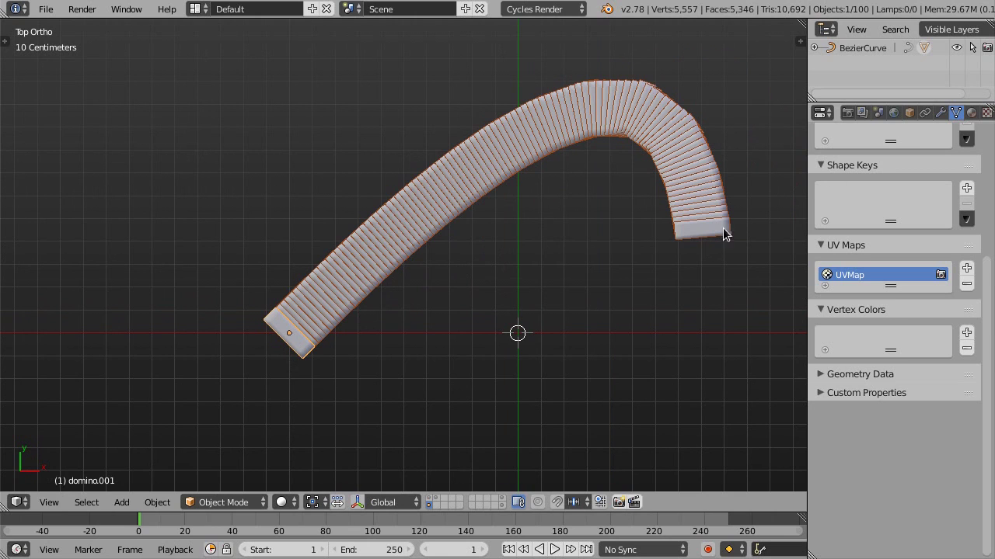
Step: Set the domino's frame duplication to Off 10 and Start 10
left_click(909, 113)
scroll(990, 367, "down", 2)
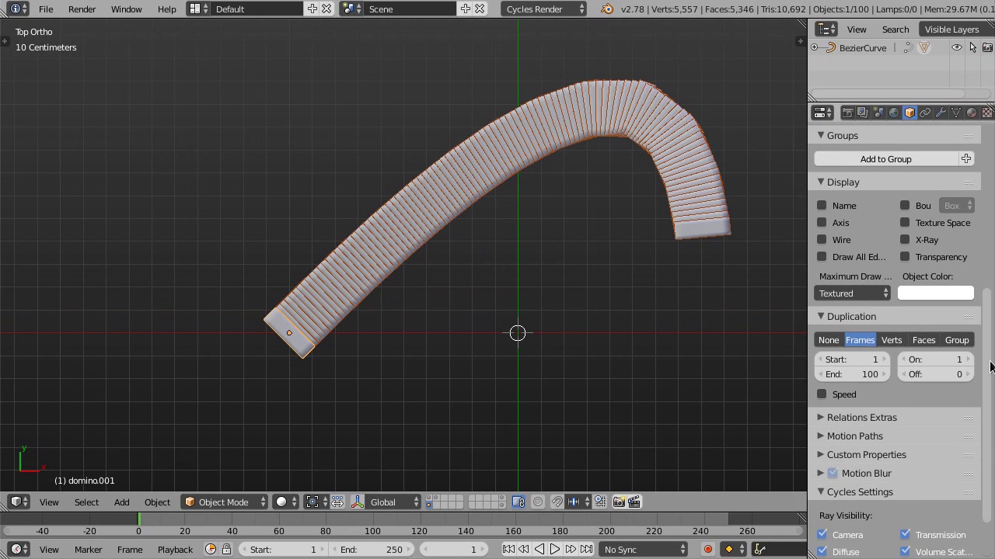
scroll(990, 367, "down", 1)
mouse_move(929, 366)
left_mouse_down()
mouse_move(971, 367)
mouse_move(938, 366)
left_mouse_up()
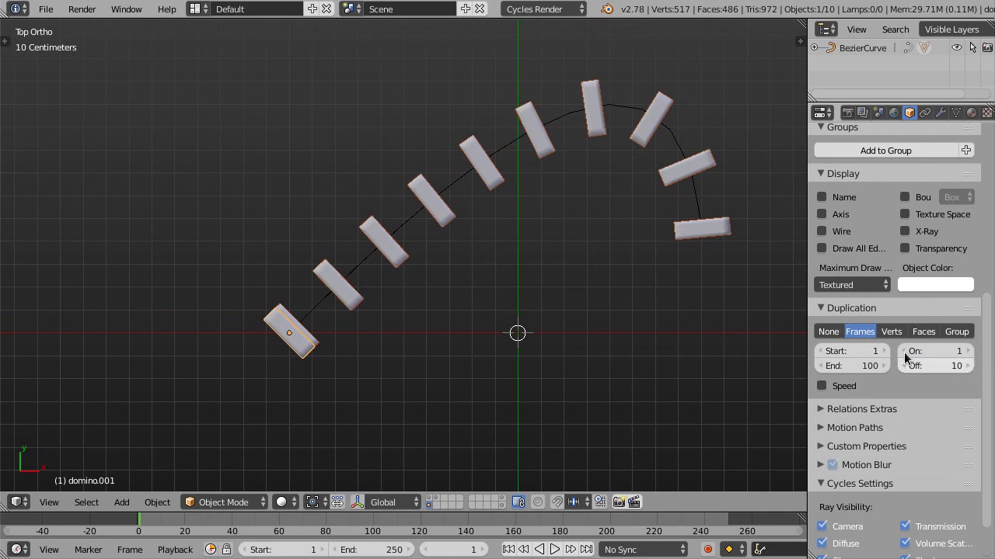
left_click(845, 352)
left_click_drag(845, 352, 885, 352)
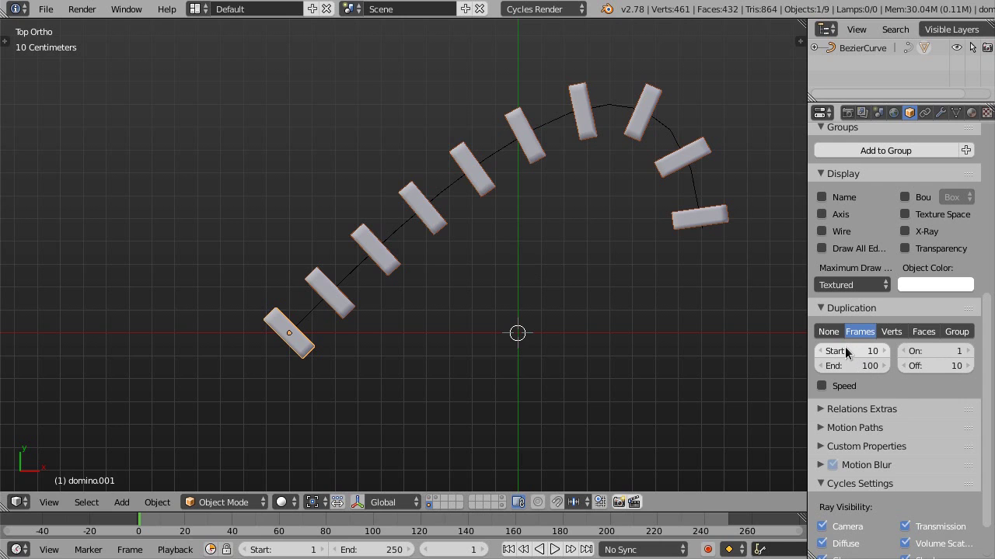
Step: Move the Bezier curve's control points in Edit Mode to reshape the path
right_click(691, 189)
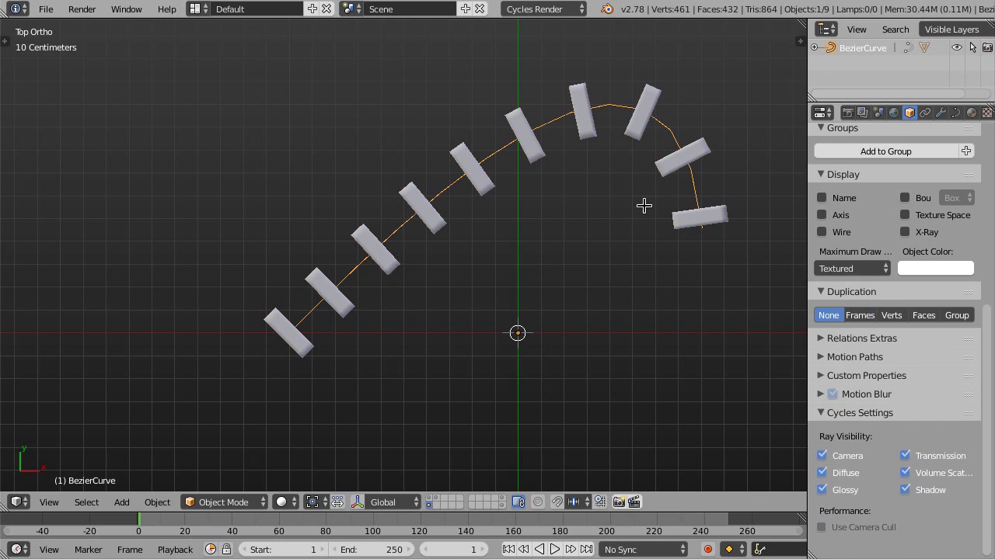
key("Tab")
key("g")
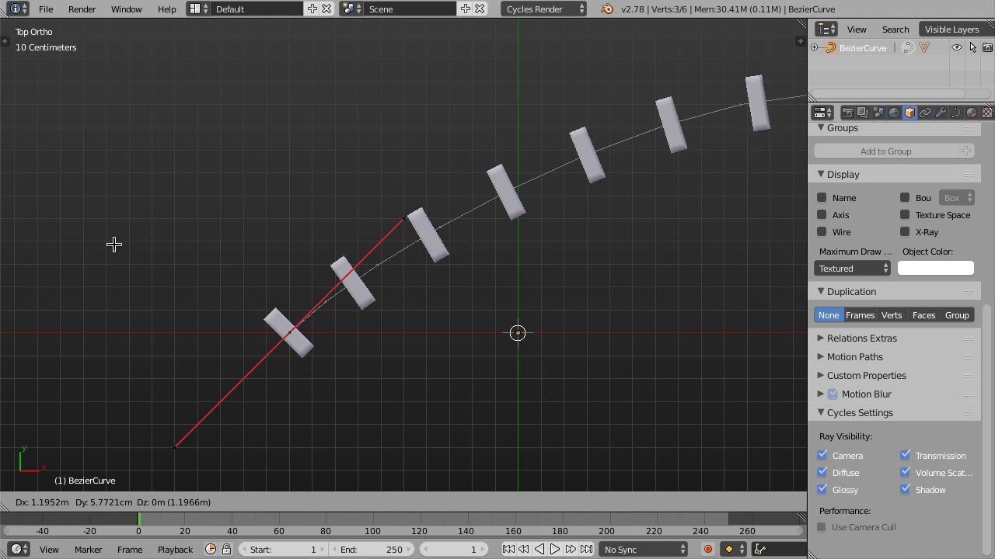
left_click(151, 240)
key("Tab")
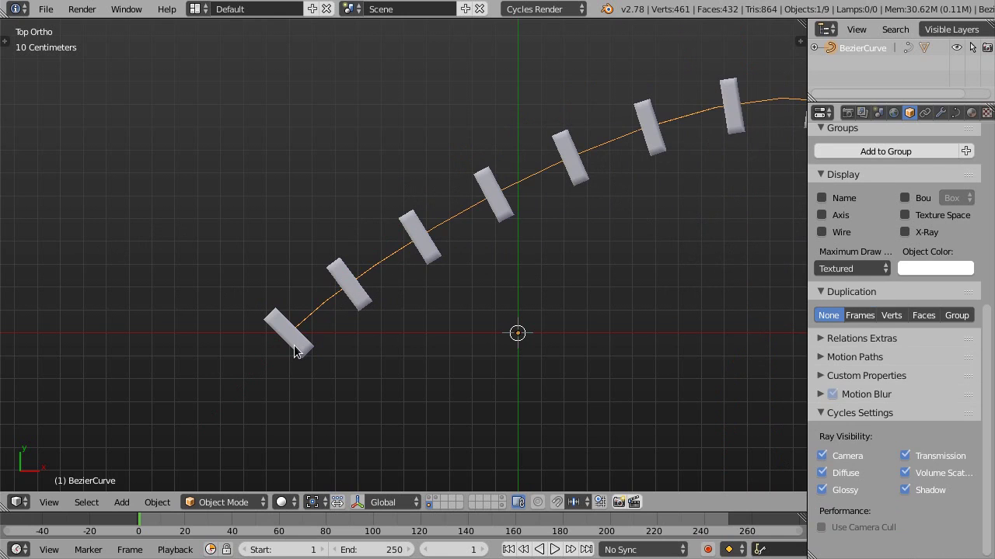
Step: Tighten domino.001's frame duplication to Off 3 and Start 5 for a denser row
right_click(290, 348)
left_click_drag(927, 366, 921, 366)
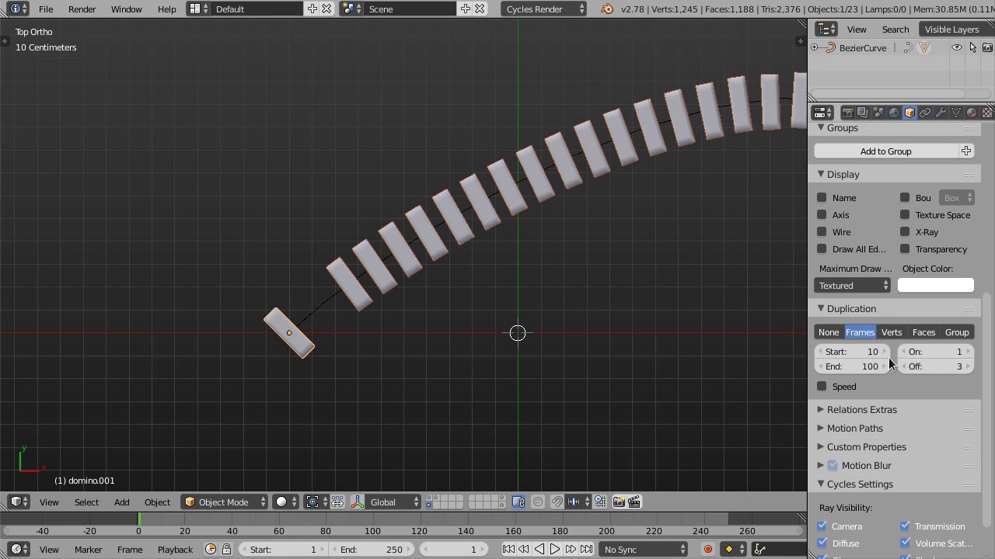
mouse_move(854, 352)
left_mouse_down()
mouse_move(839, 351)
mouse_move(855, 351)
left_mouse_up()
scroll(398, 241, "down", 3)
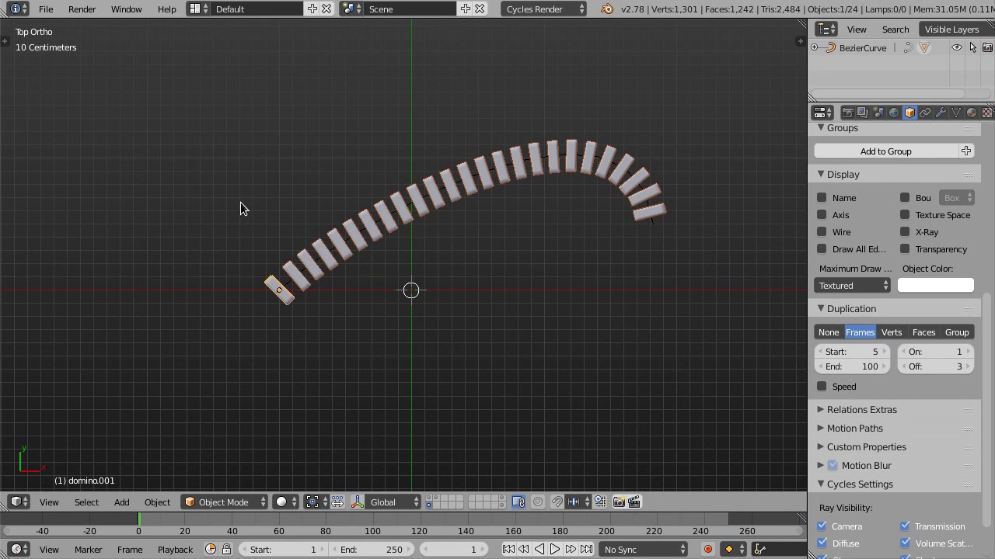
mouse_move(536, 256)
middle_mouse_down()
mouse_move(422, 232)
mouse_move(387, 255)
middle_mouse_up()
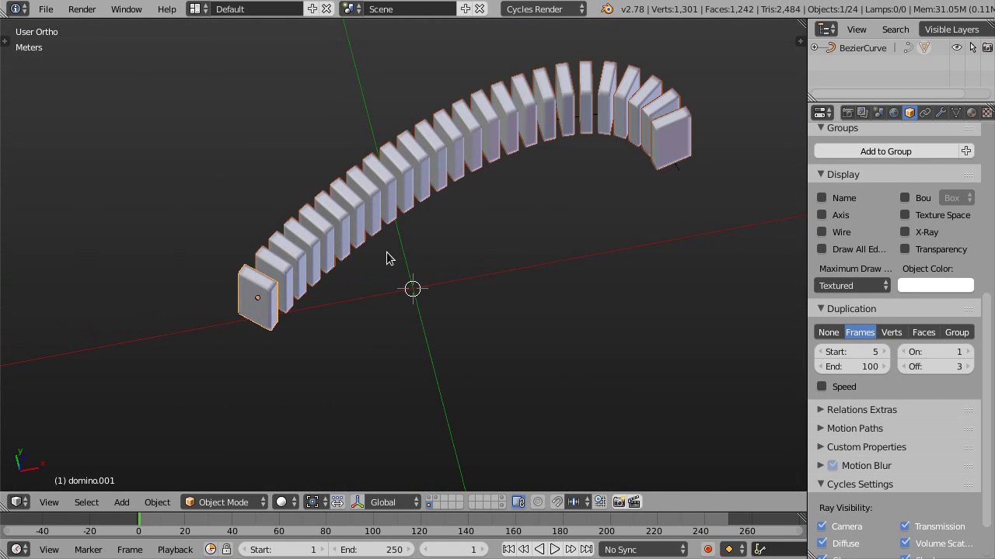
mouse_move(438, 218)
middle_mouse_down()
mouse_move(456, 237)
mouse_move(437, 244)
mouse_move(435, 211)
middle_mouse_up()
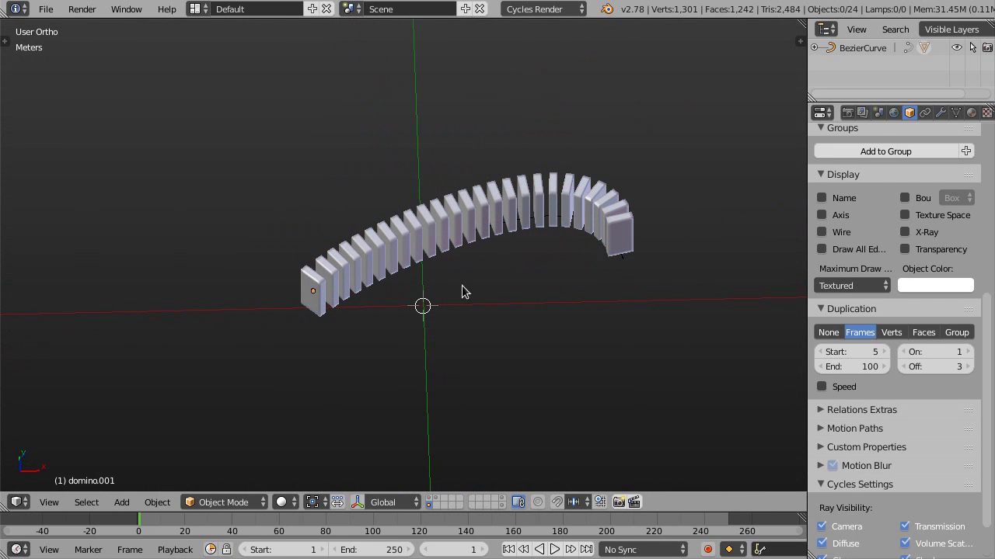
Step: Delete the test domino row and re-enable the staircase scene layer
key("x")
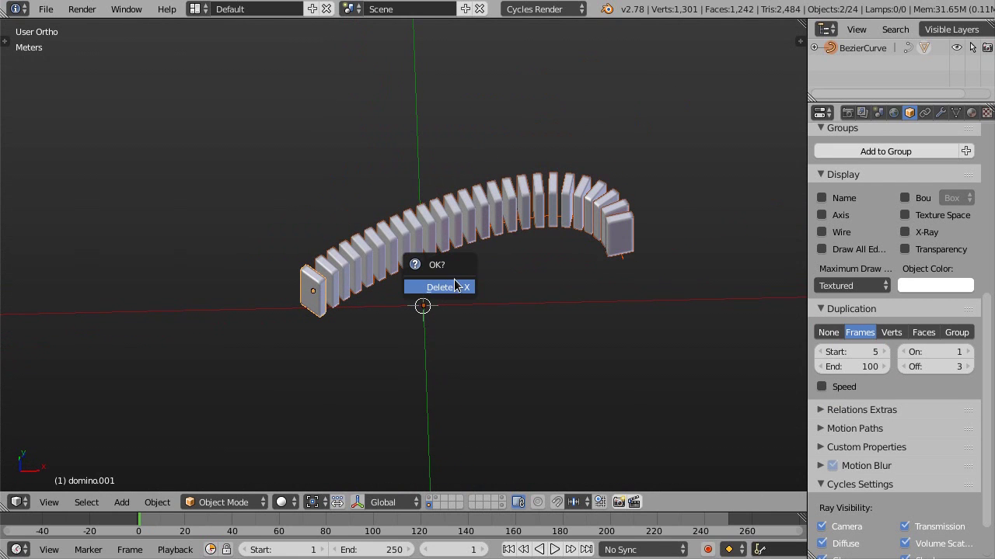
left_click(453, 286)
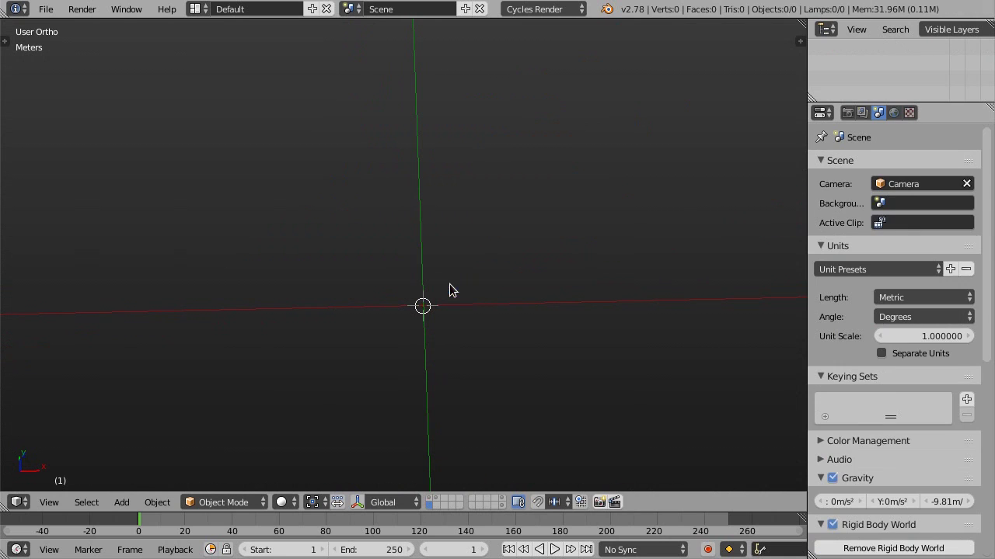
left_click(432, 498)
left_click(440, 498, "shift")
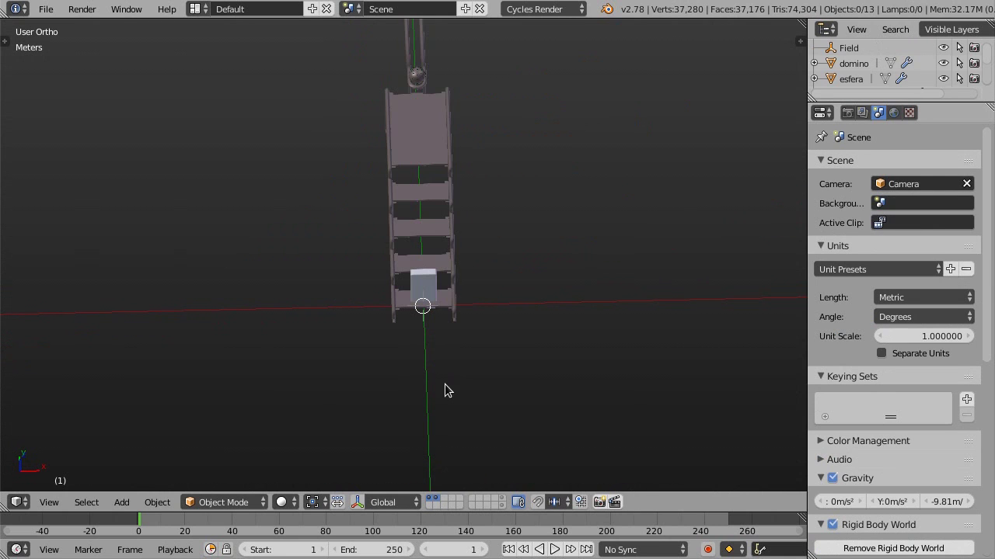
scroll(445, 390, "down", 2)
key("KP_7")
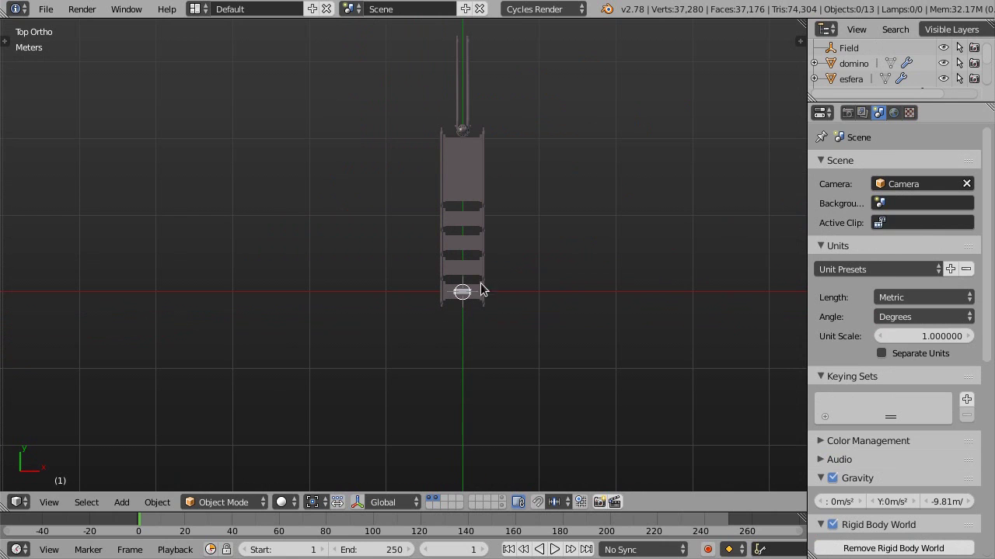
Step: Select the original domino in the Outliner and inspect it beside the staircase
left_click(853, 66)
scroll(421, 224, "down", 1)
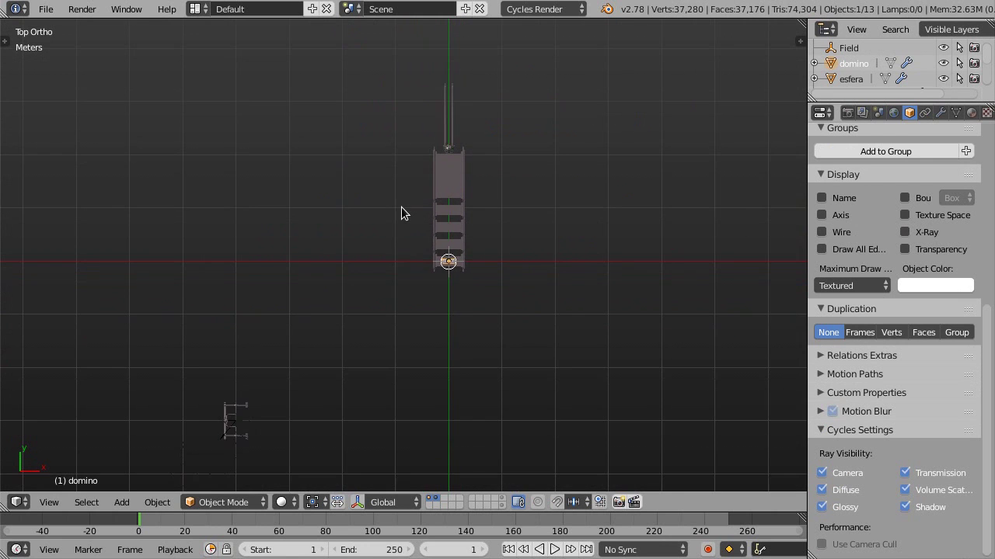
scroll(418, 255, "down", 2, "shift")
key("g")
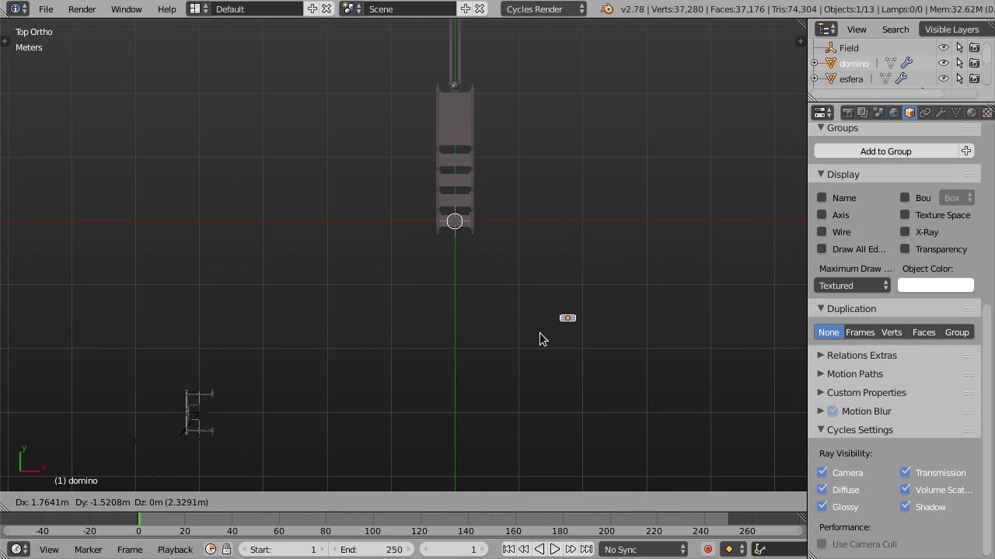
left_click(540, 332)
scroll(507, 316, "down", 2, "shift")
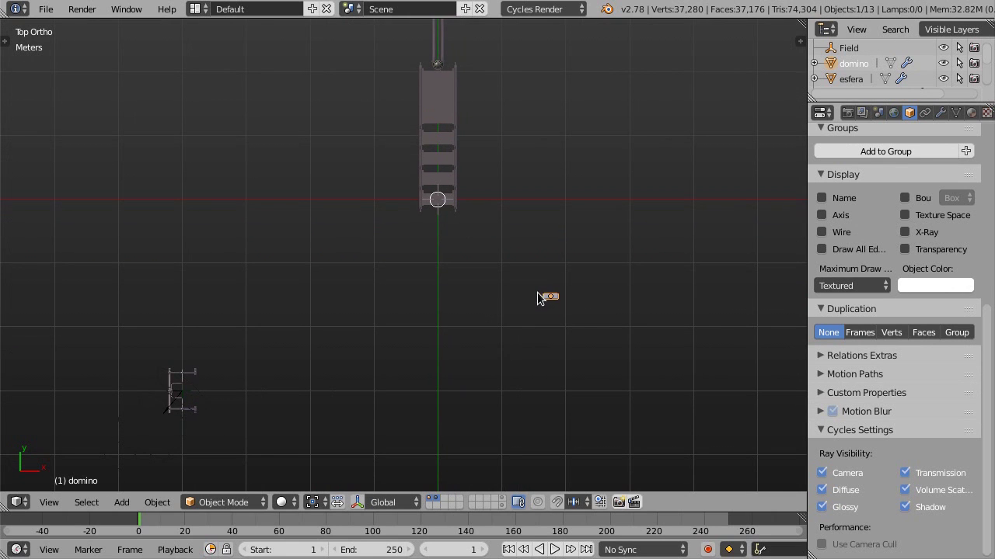
mouse_move(530, 320)
middle_mouse_down()
mouse_move(535, 267)
mouse_move(568, 300)
mouse_move(533, 311)
mouse_move(549, 292)
middle_mouse_up()
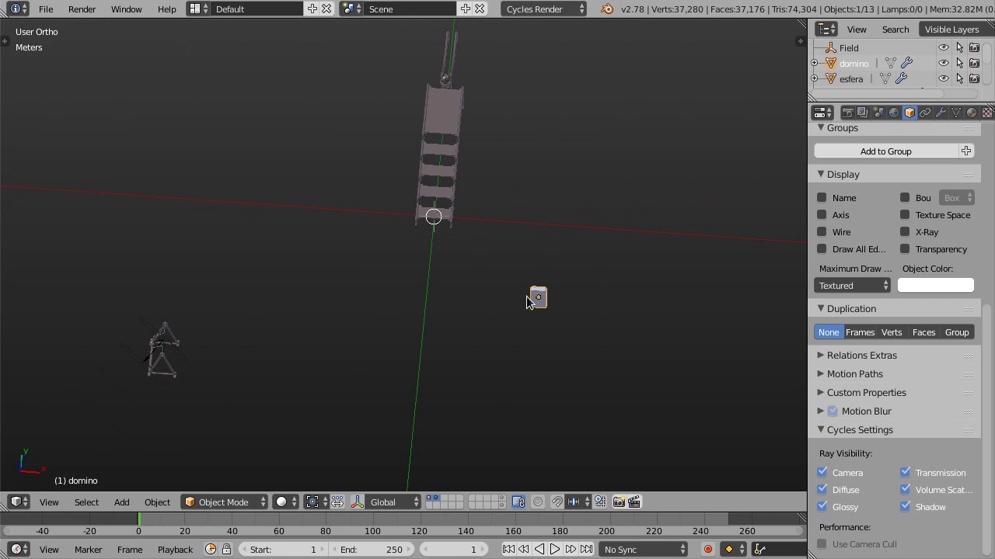
mouse_move(519, 357)
middle_mouse_down()
mouse_move(456, 345)
mouse_move(200, 246)
middle_mouse_up()
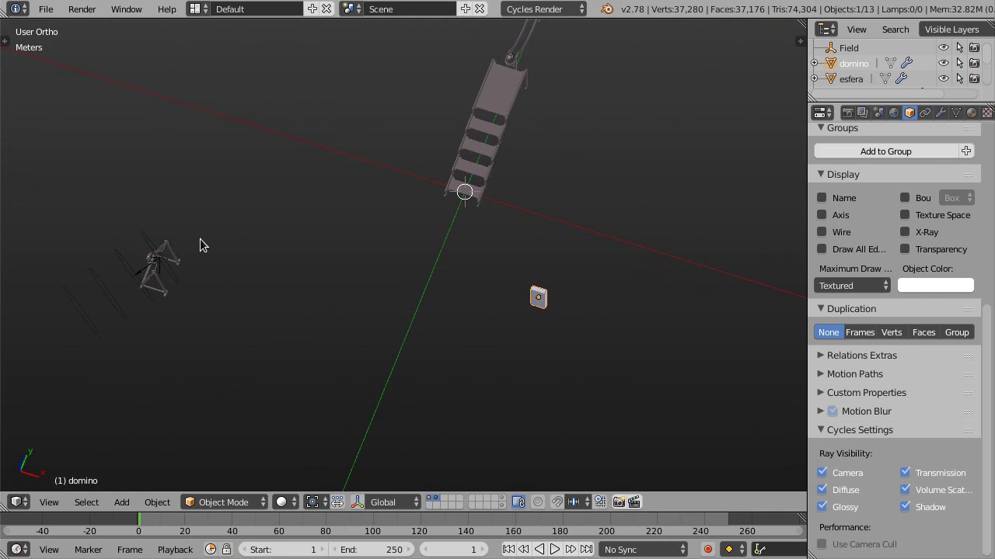
middle_click_drag(444, 335, 469, 337)
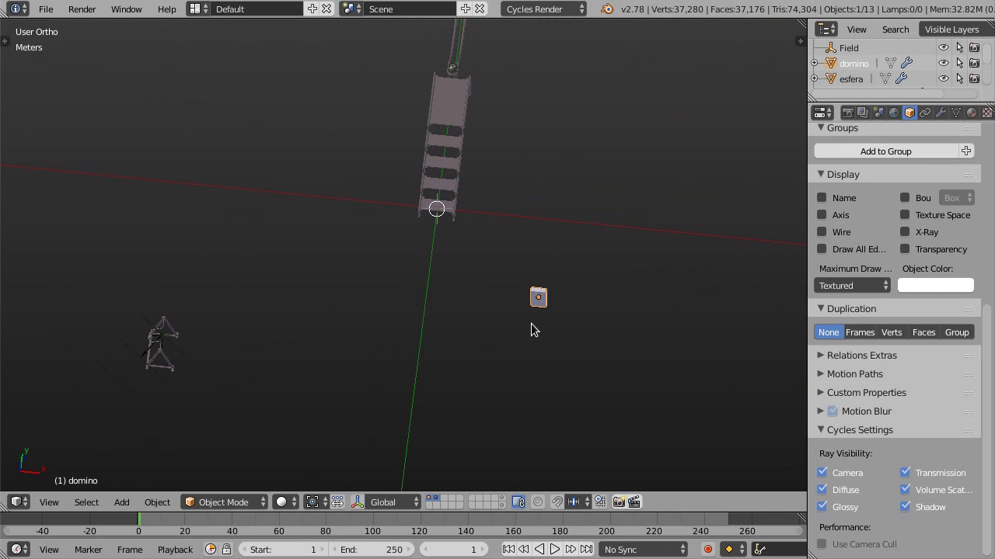
Step: Snap the 3D cursor onto the selected domino and return to top view
key("shift+s")
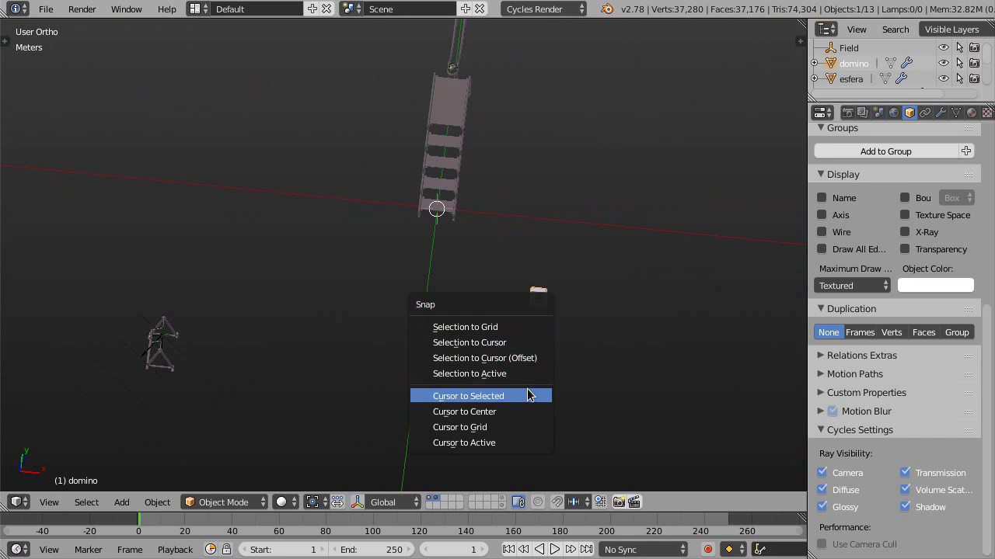
left_click(509, 396)
key("KP_7")
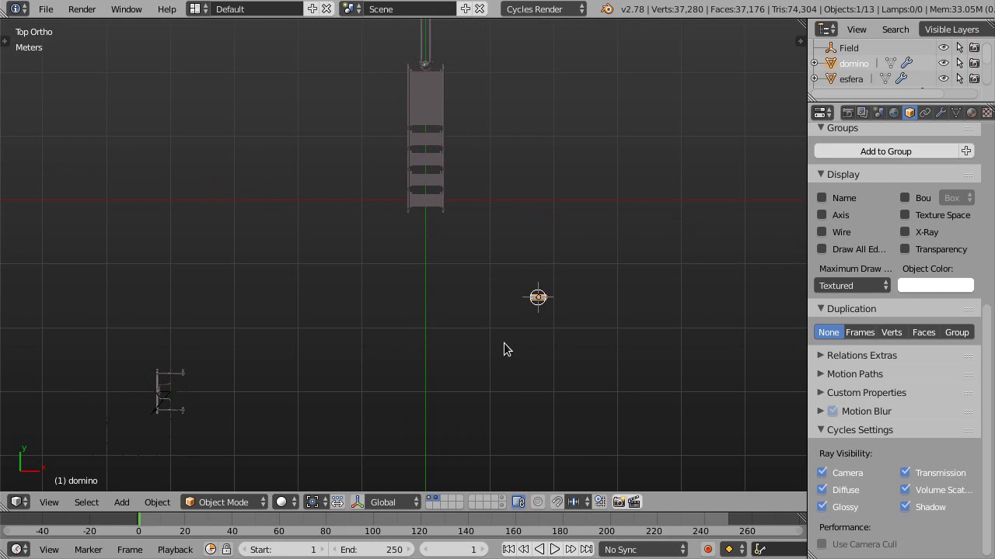
key("shift+a")
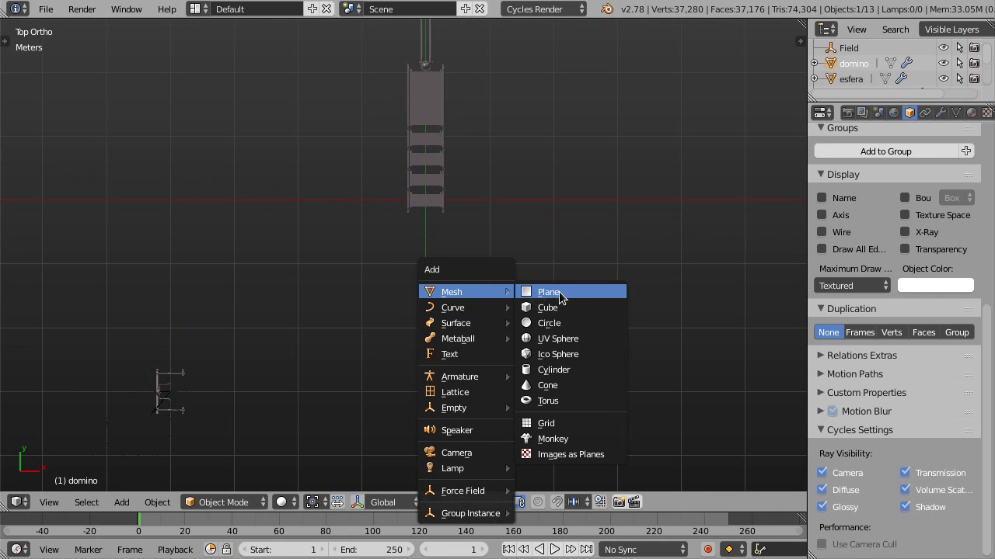
Step: Add a plane at the domino's position and shrink its geometry in Edit Mode
left_click(578, 292)
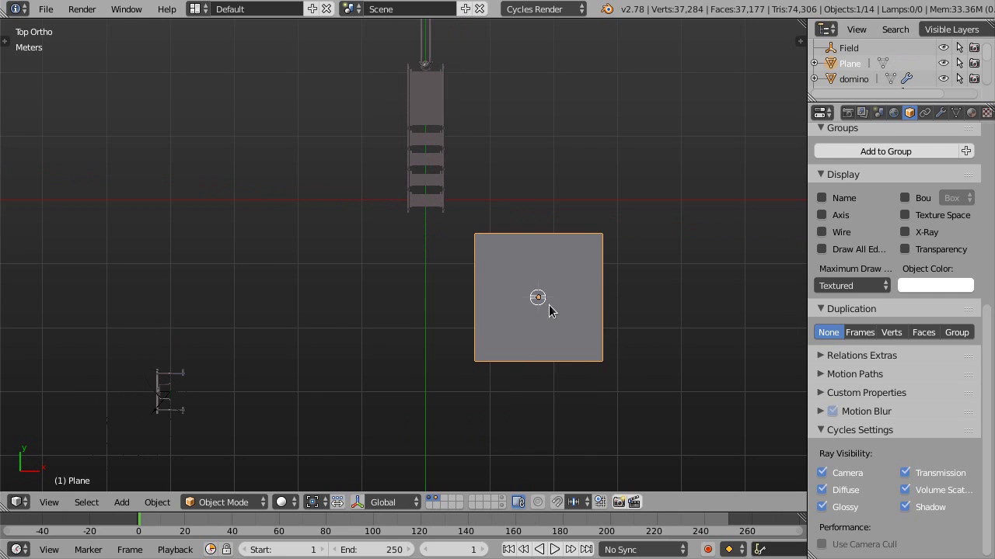
key("Tab")
key("s")
left_click(591, 345)
scroll(559, 332, "up", 3)
key("s")
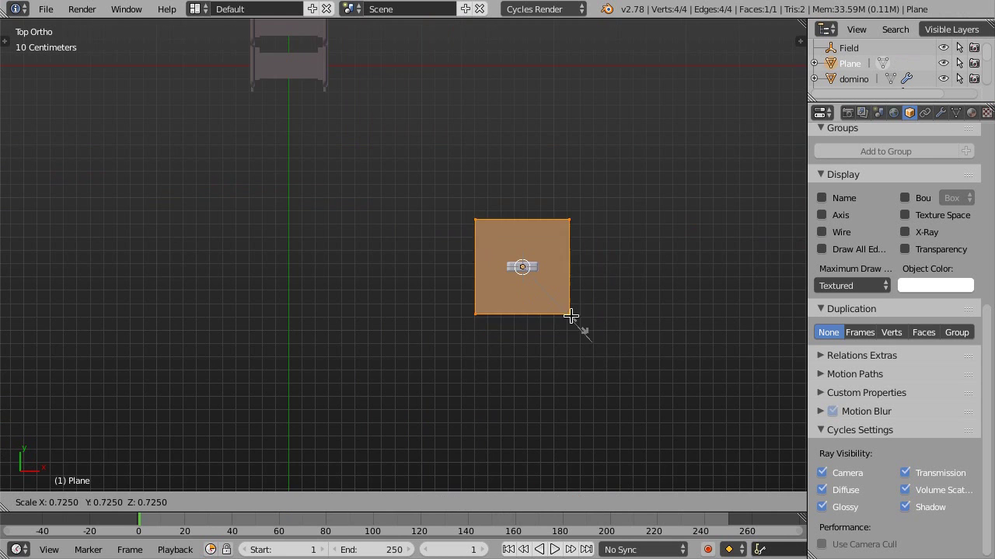
left_click(565, 311)
Step: Shrink the plane further into a small square around the domino, then zoom out
scroll(590, 318, "up", 4)
key("s")
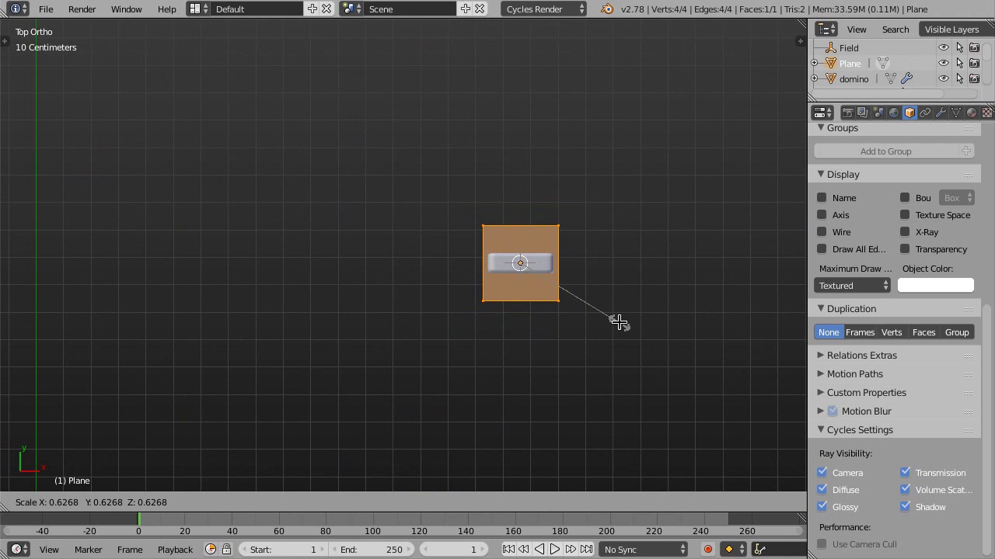
left_click(614, 317)
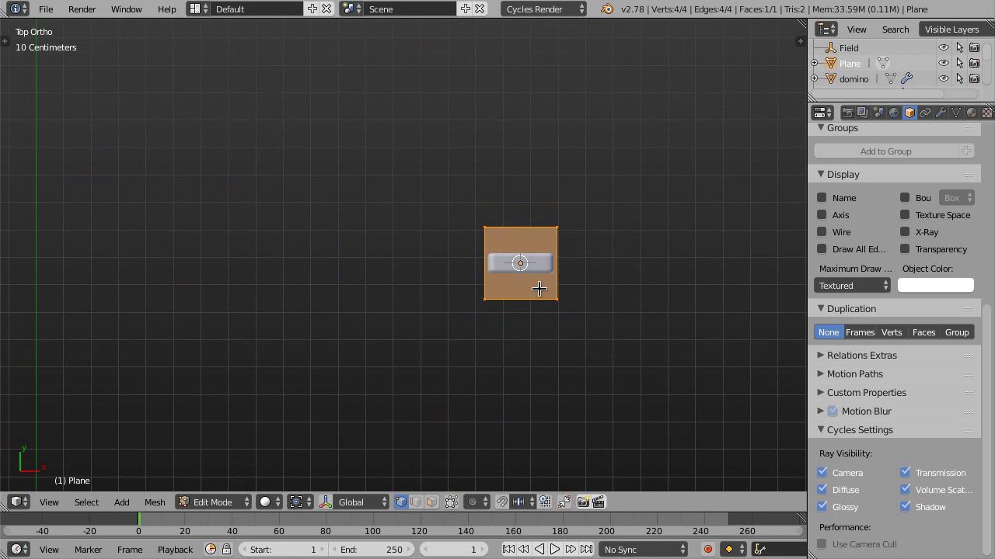
scroll(498, 294, "down", 3)
scroll(436, 326, "down", 1)
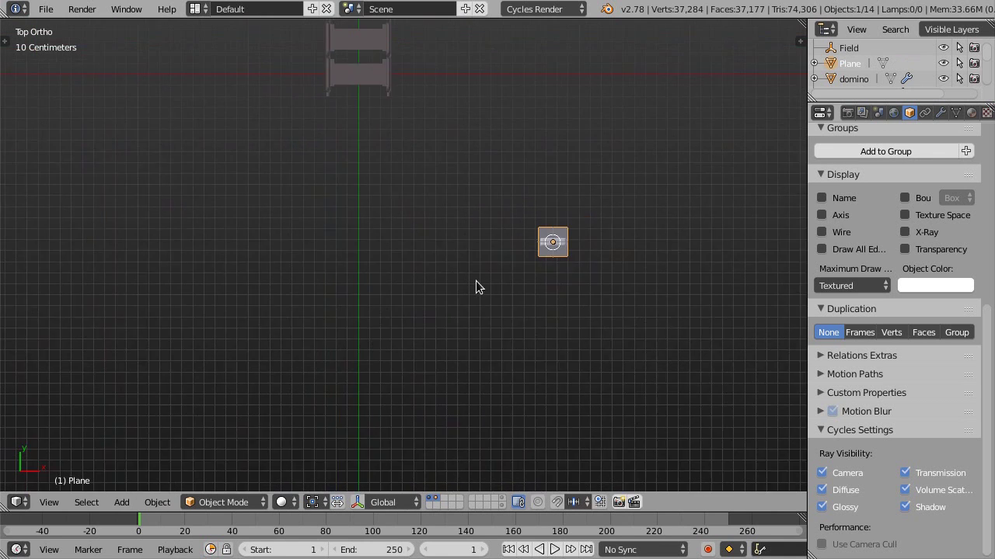
scroll(475, 287, "down", 1)
scroll(490, 287, "down", 1)
scroll(481, 288, "up", 1)
Step: Add a Bezier curve and enter its Edit Mode
key("shift+a")
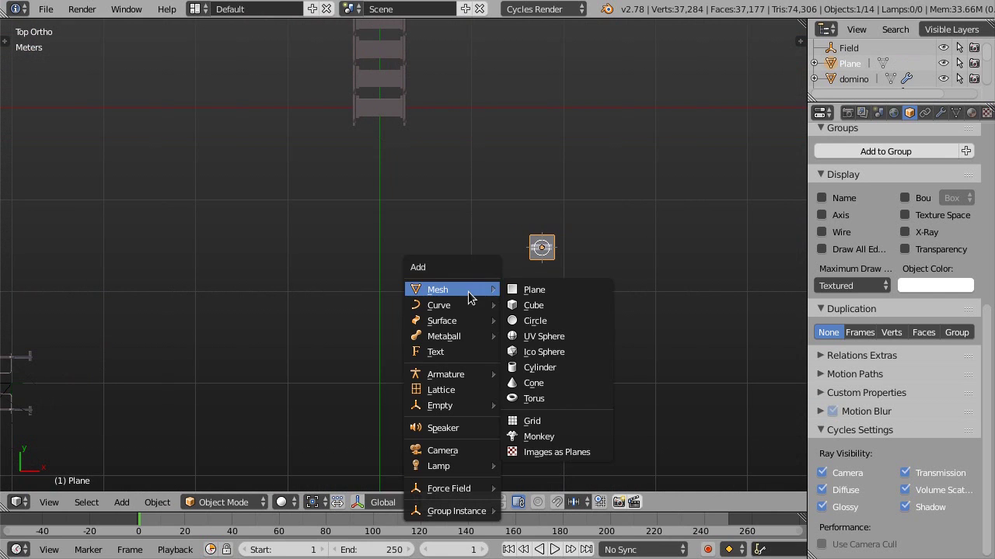
left_click(521, 303)
scroll(487, 276, "up", 5, "ctrl")
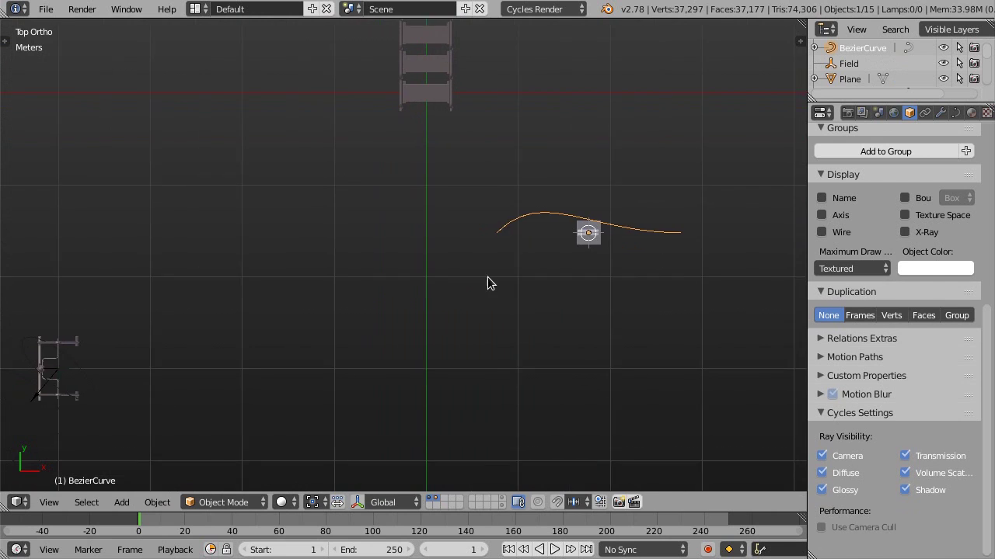
key("Tab")
Step: Move the curve's left point to the structure, with long horizontal handles
key("g")
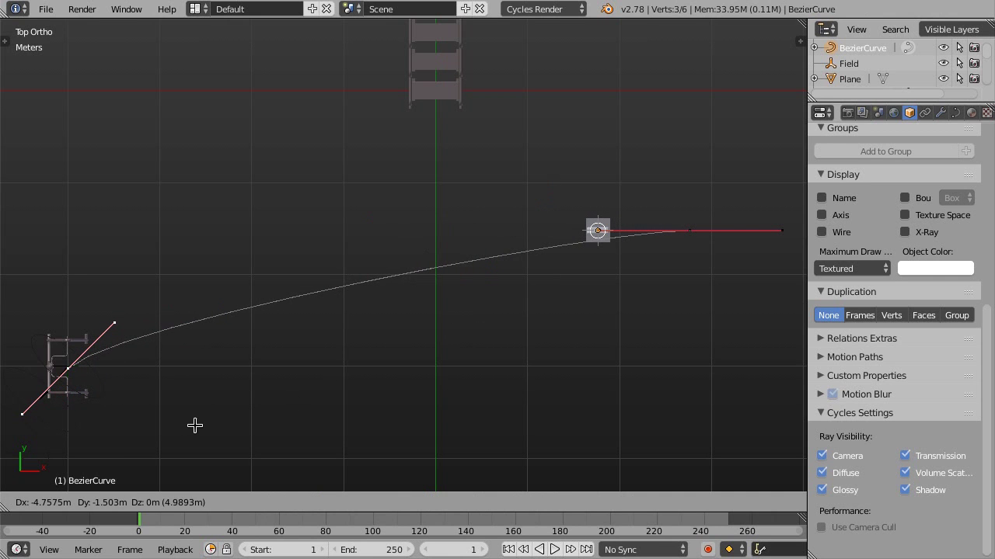
left_click(175, 412)
middle_click_drag(293, 356, 380, 324, "shift")
key("r")
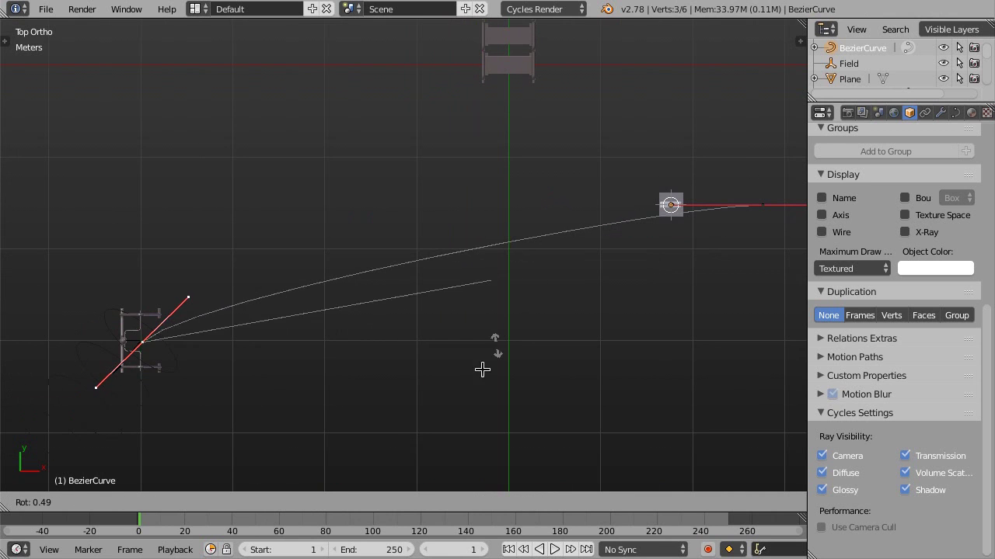
left_click(286, 423)
key("s")
left_click(411, 395)
Step: Move the other end point to the staircase foot with a long, exactly vertical handle
right_click(758, 202)
key("g")
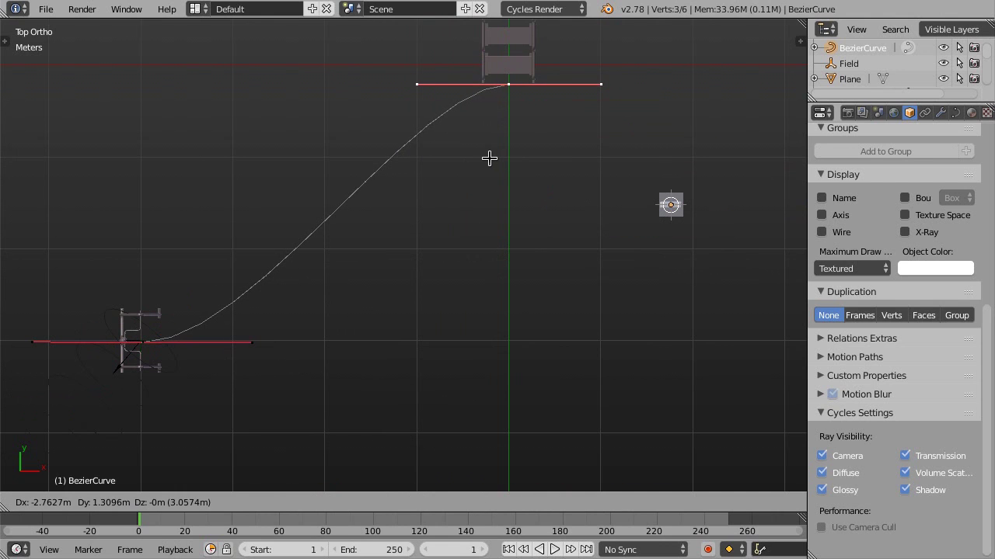
left_click(493, 160)
key("r")
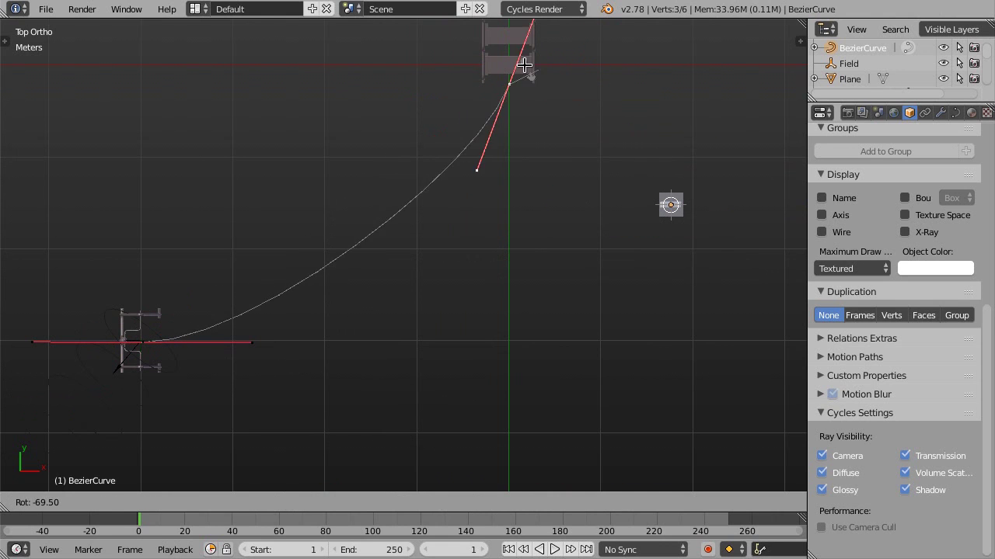
left_click(573, 94)
key("s")
key("x")
key("0")
key("Return")
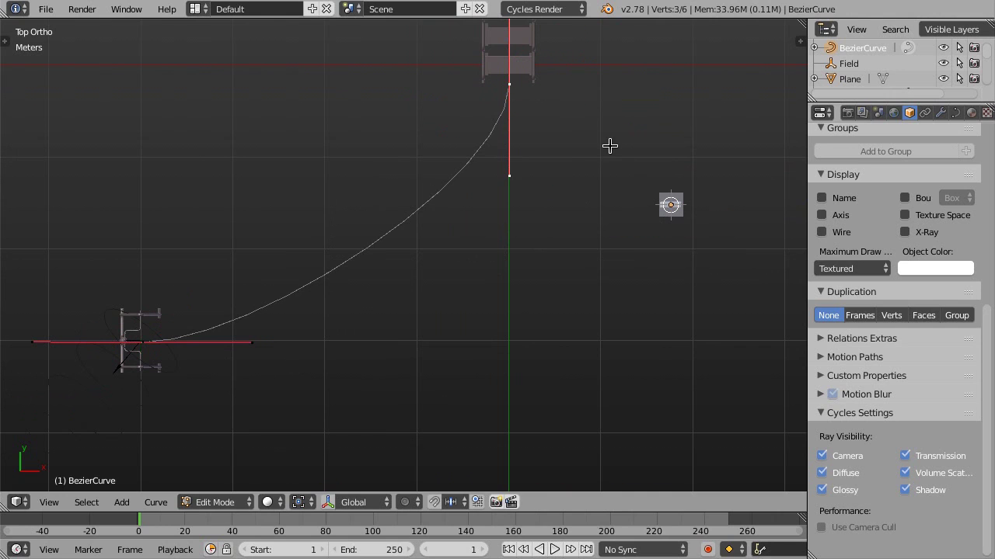
key("s")
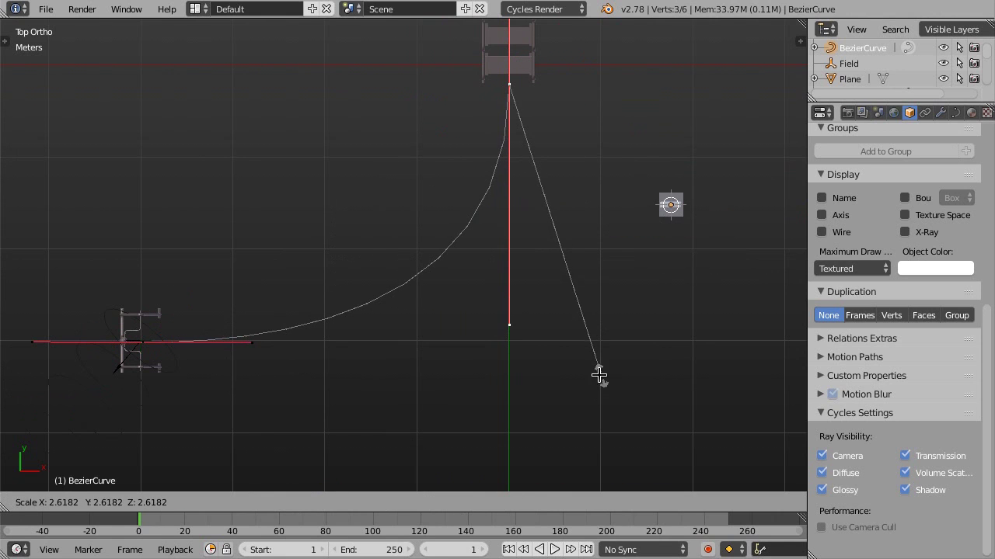
left_click(599, 377)
Step: Make the bottom point's handle horizontal and longer, slide it along Y, and exit Edit Mode
right_click(152, 336)
key("s")
key("y")
key("0")
key("Return")
key("s")
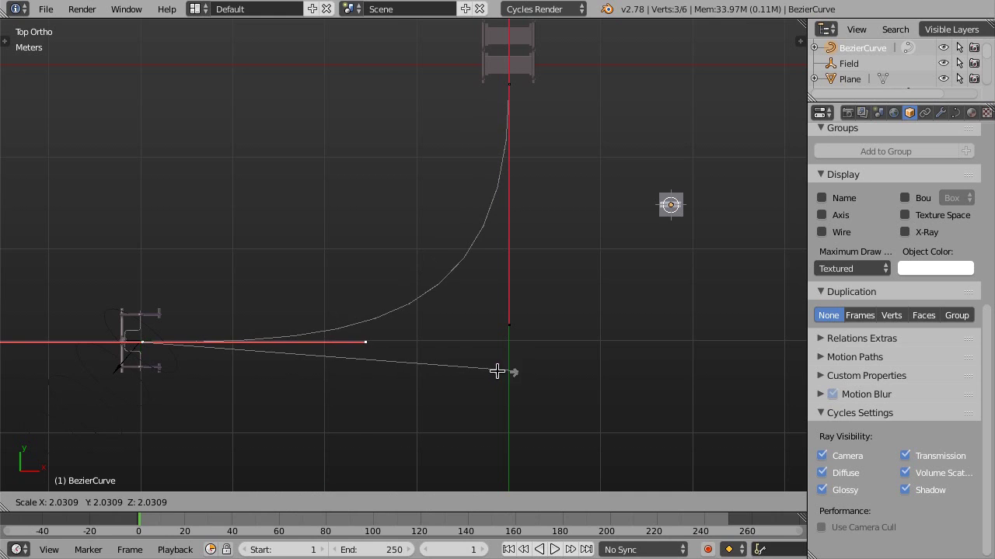
left_click(471, 373)
key("g")
key("y")
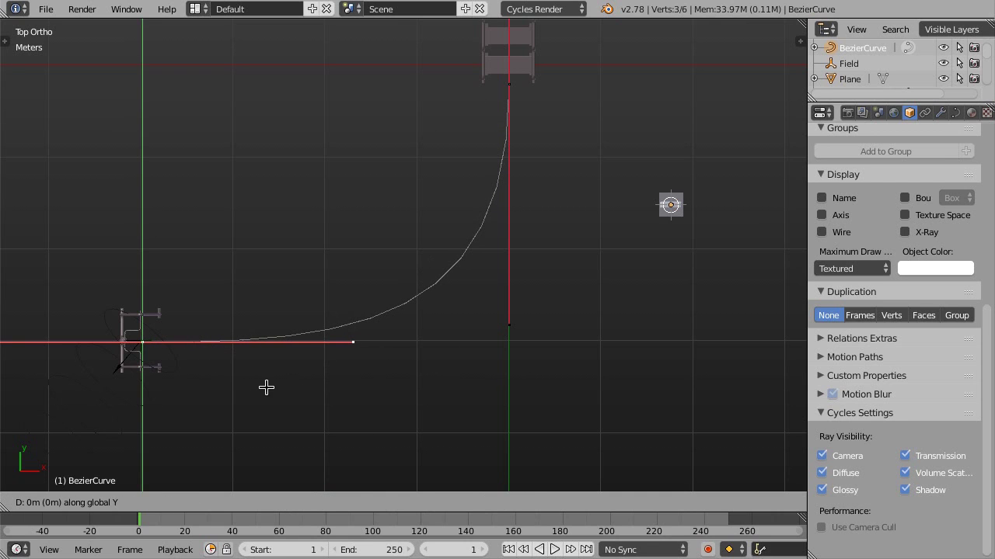
left_click(269, 376)
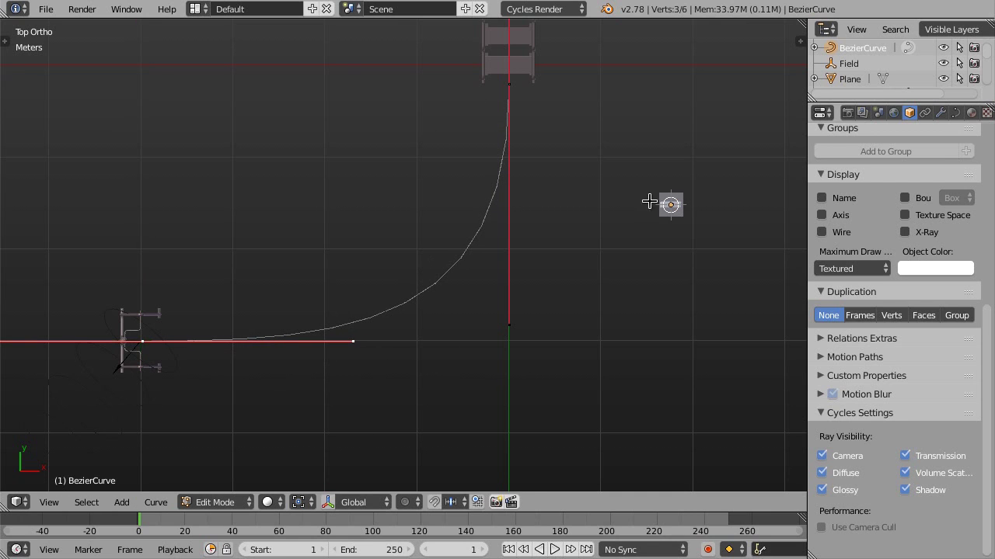
key("Tab")
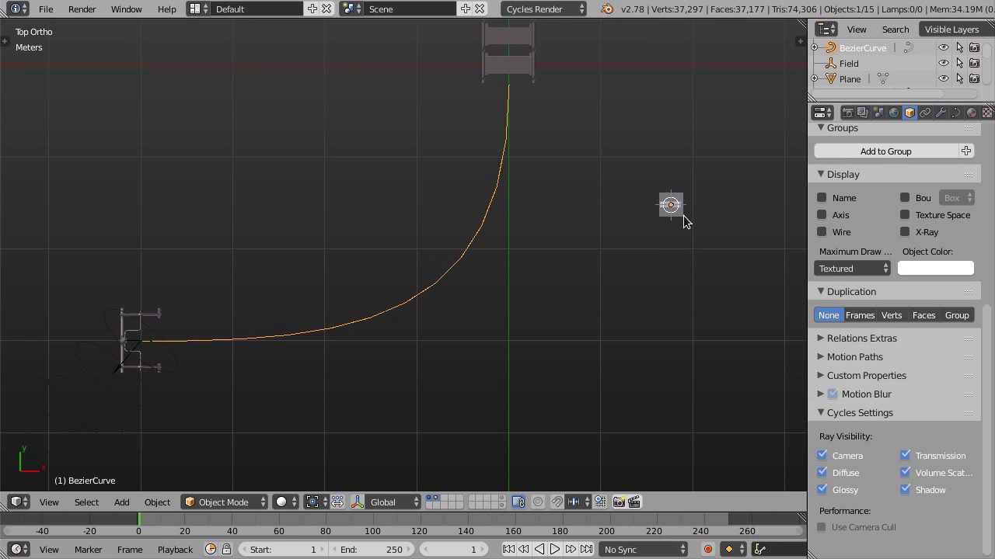
right_click(682, 214)
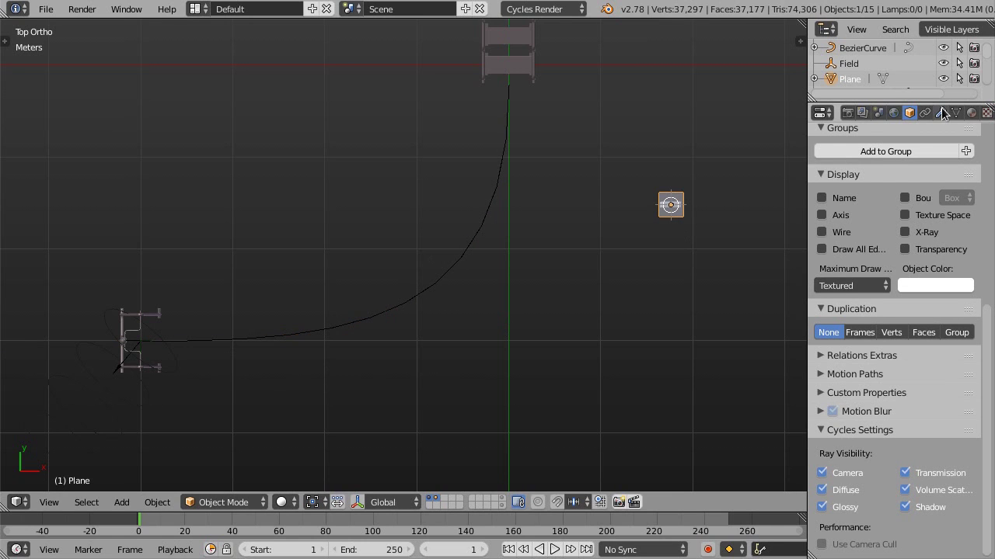
Step: Give the Plane an Array modifier with Fit Type Fit Curve set to BezierCurve
left_click(941, 113)
left_click(873, 142)
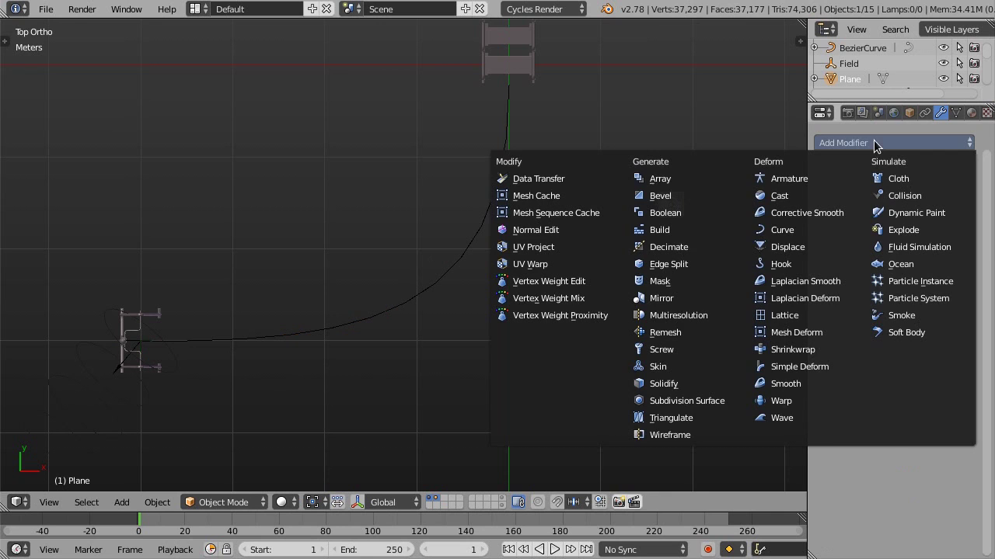
left_click(689, 178)
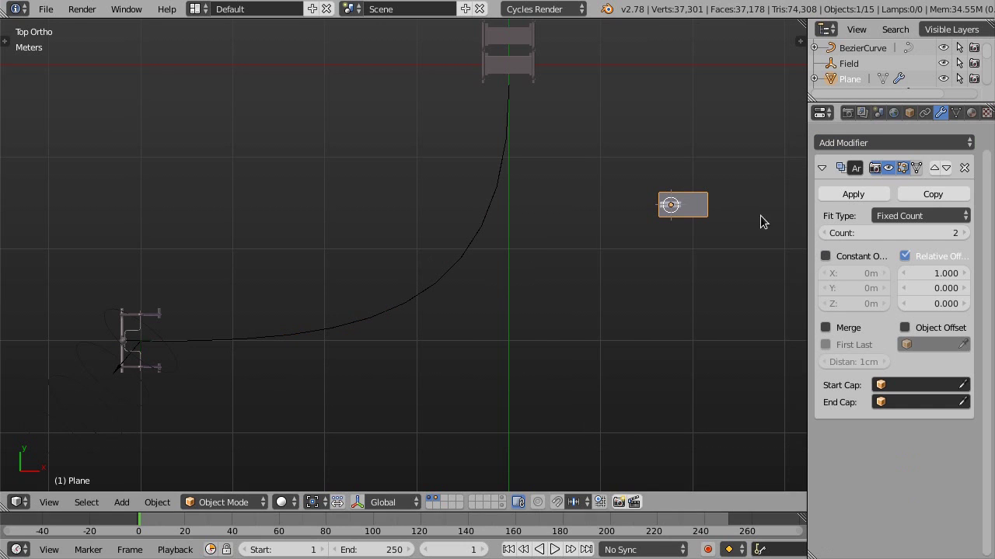
left_click(934, 215)
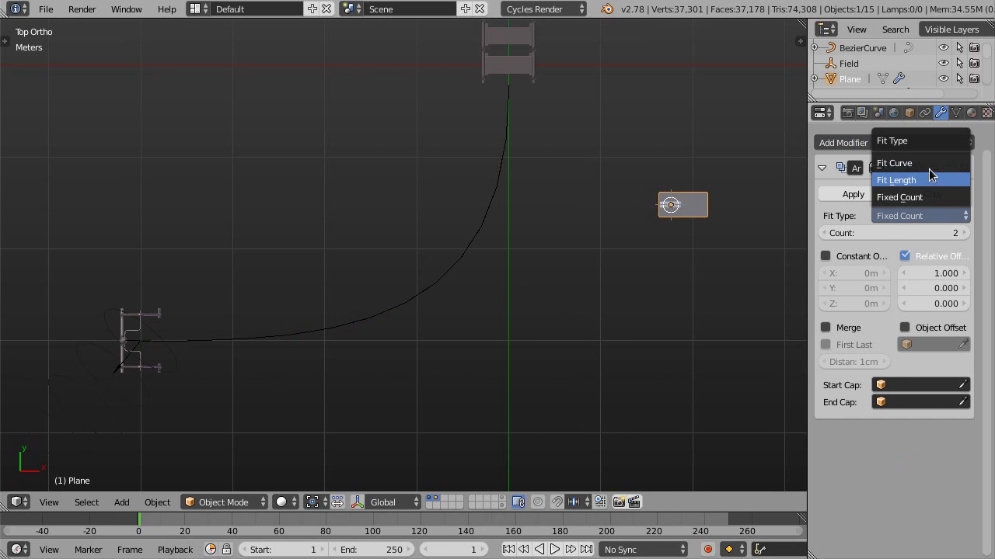
left_click(926, 163)
left_click(963, 233)
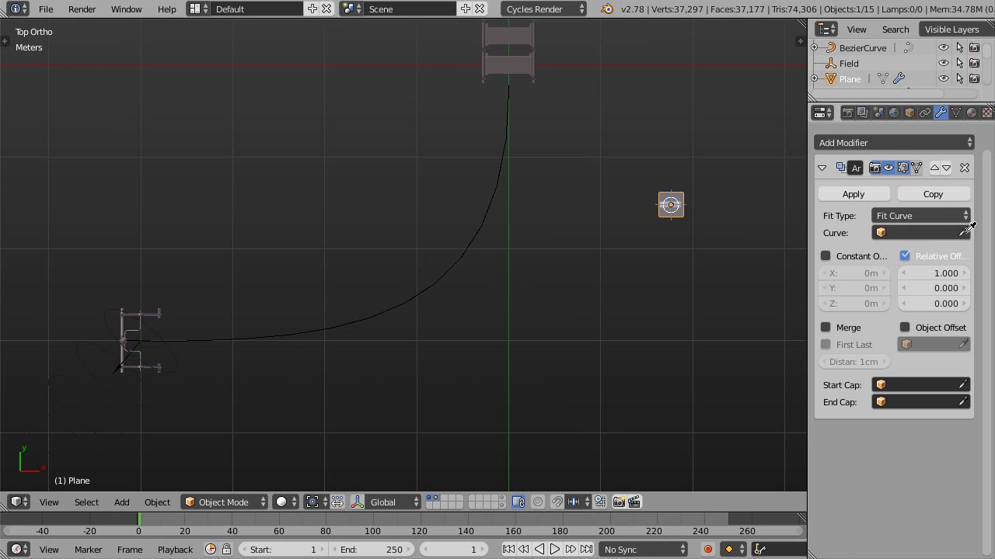
left_click(475, 239)
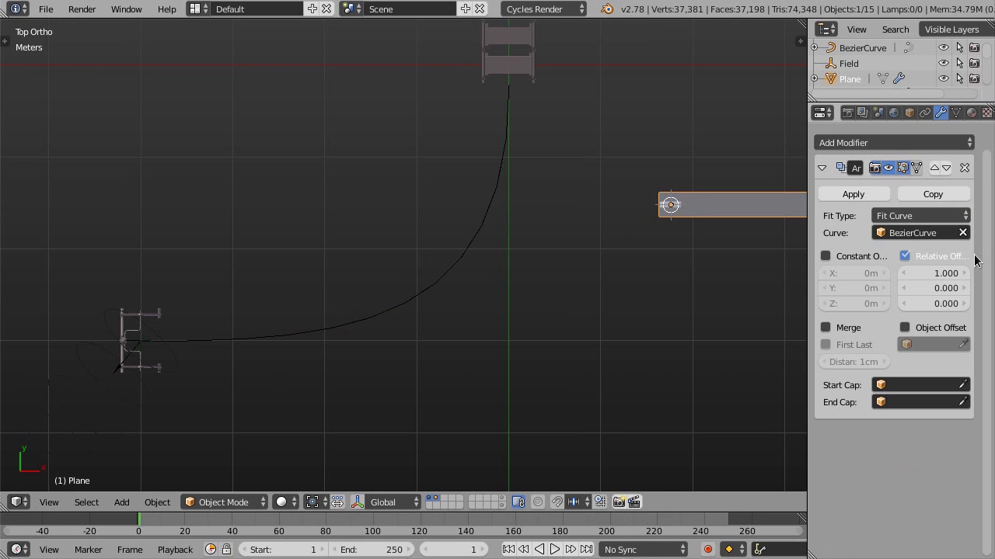
Step: Add a Curve modifier to the Plane with BezierCurve as its object
left_click(925, 144)
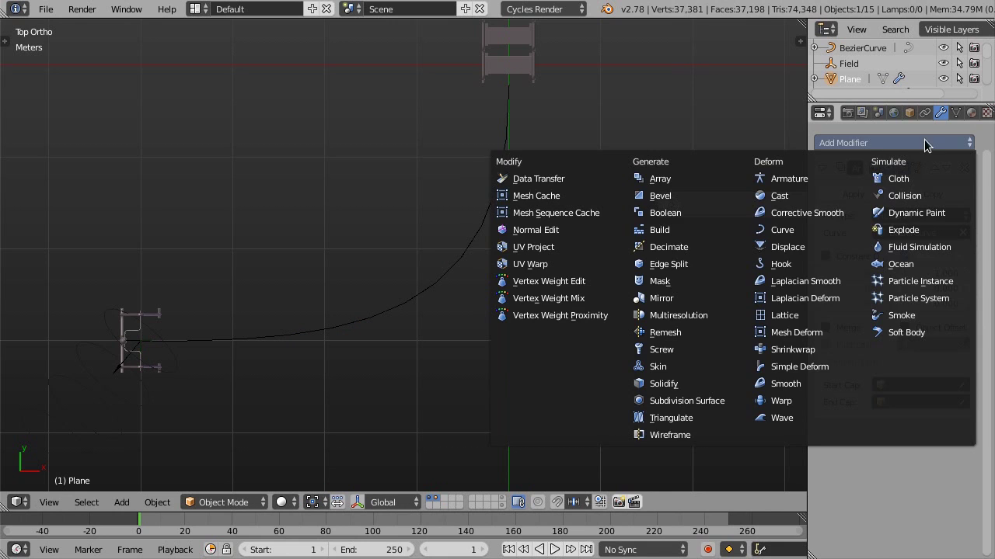
left_click(795, 236)
left_click(882, 502)
left_click(437, 277)
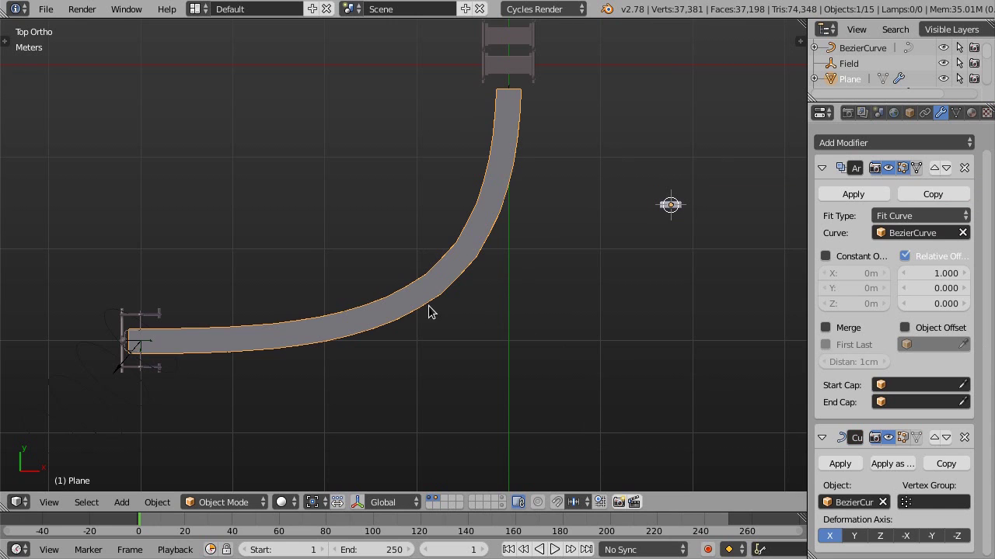
middle_click_drag(447, 297, 472, 289, "shift")
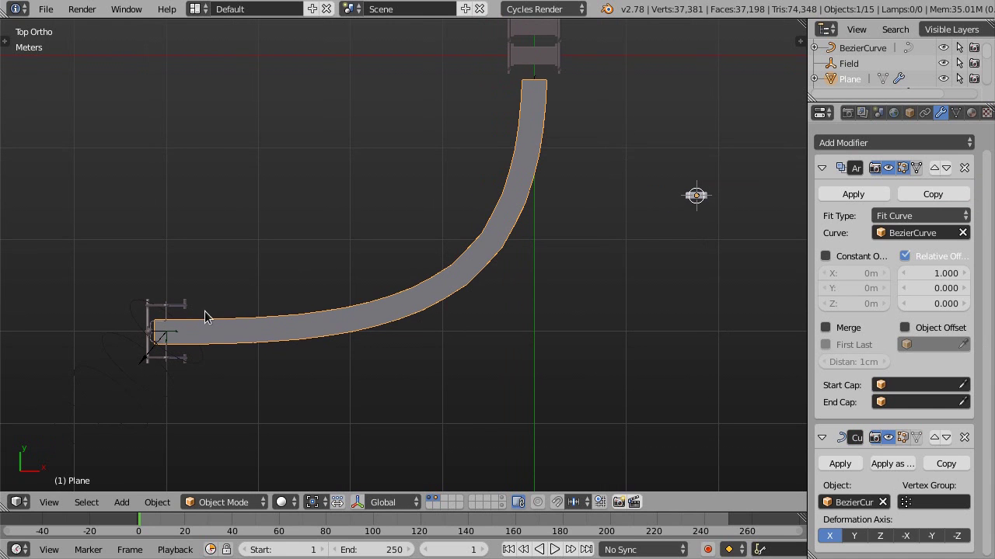
key("Tab")
key("Tab")
Step: Parent the domino to the Plane strip, then keep only the Plane selected
right_click(696, 199)
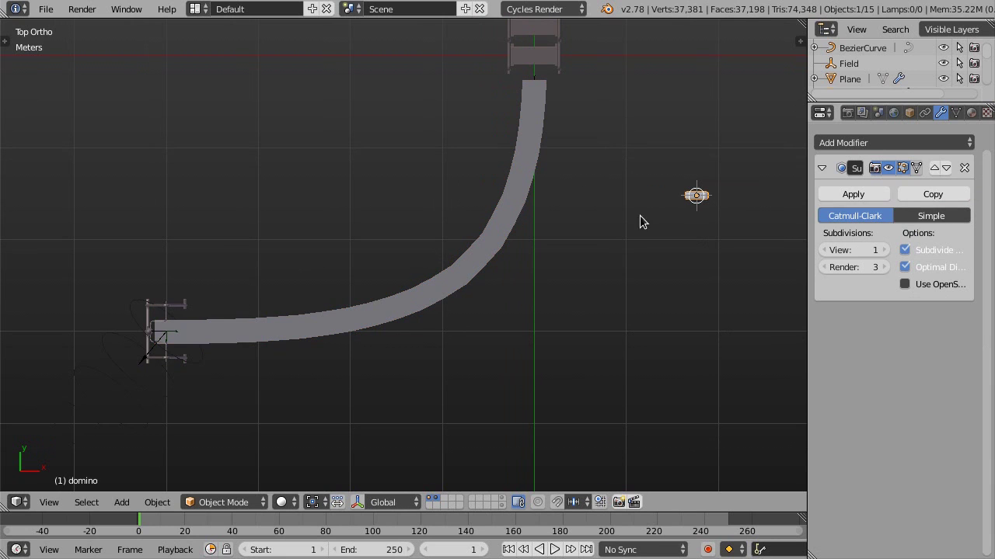
scroll(522, 250, "up", 1)
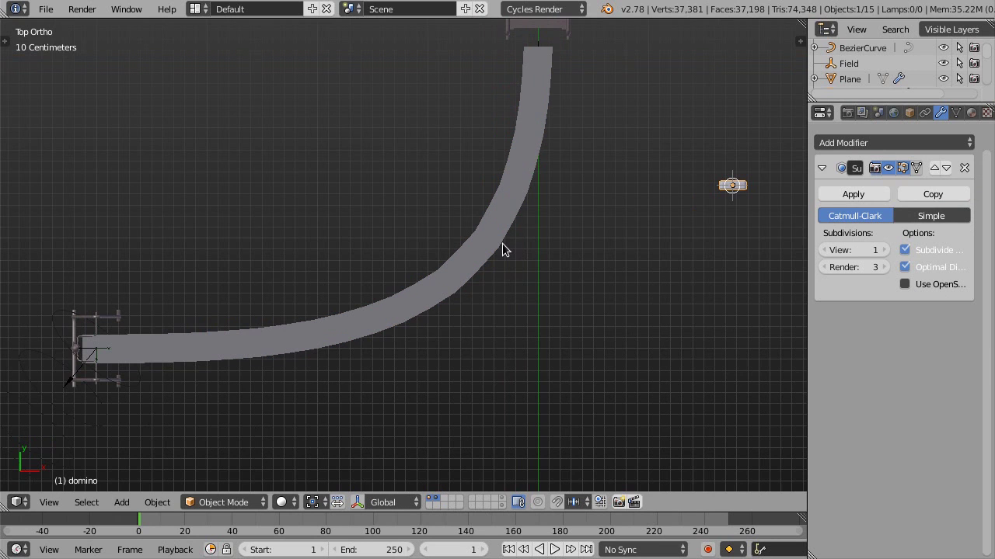
right_click(503, 243)
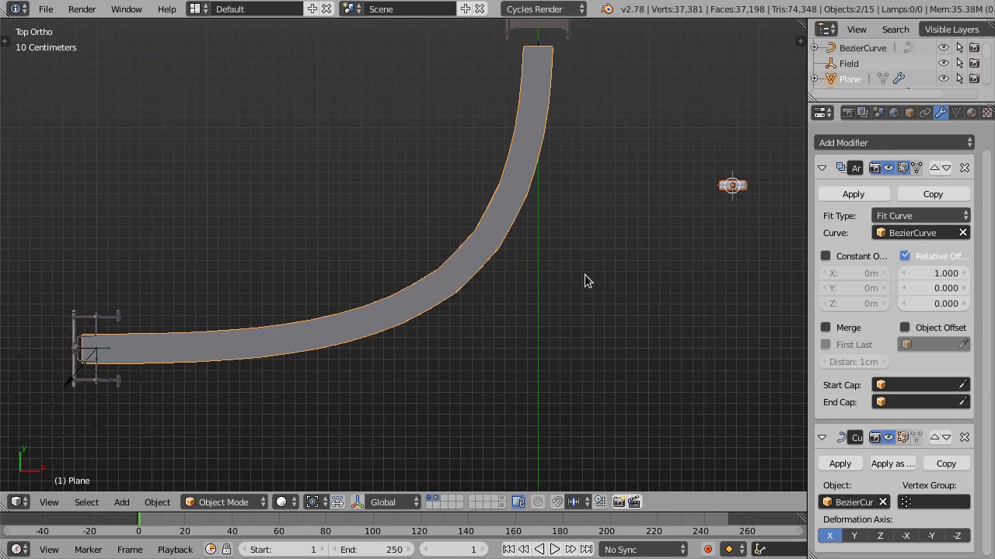
key("ctrl+p")
left_click(585, 276)
middle_click_drag(603, 276, 523, 195)
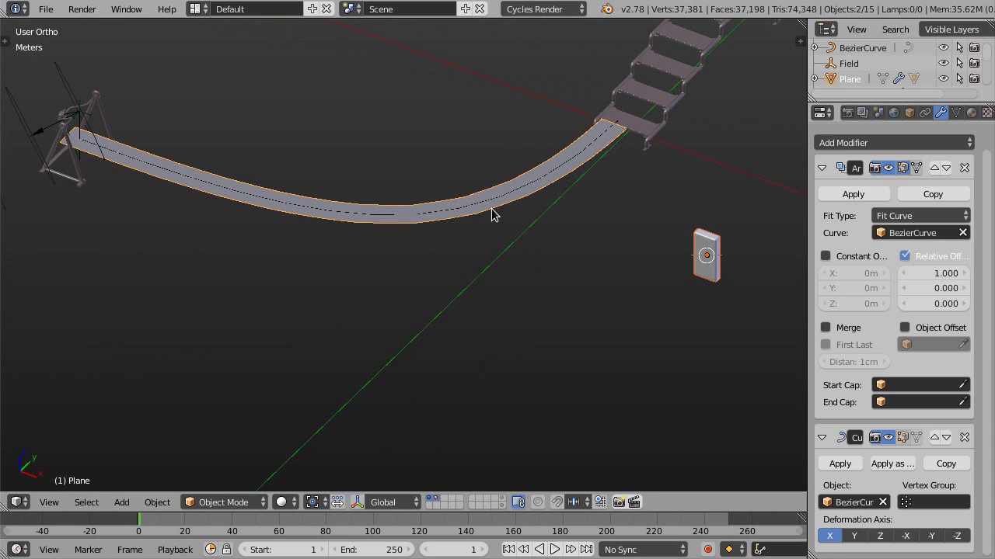
right_click(491, 208)
Step: Set the Plane's Duplication to Faces so a domino stands on each strip segment
left_click(909, 114)
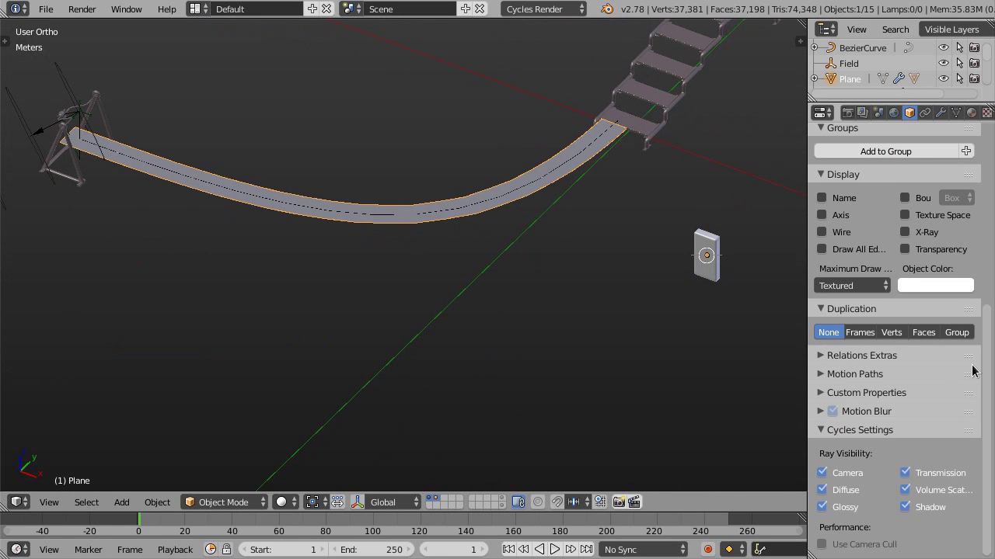
scroll(972, 315, "up", 3)
scroll(971, 314, "down", 3)
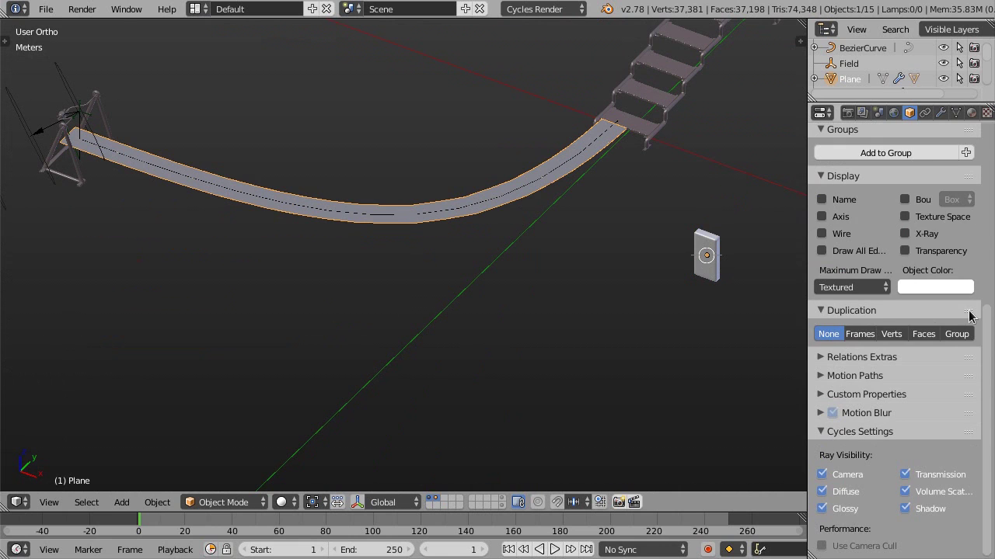
left_click(924, 334)
mouse_move(322, 315)
middle_mouse_down()
mouse_move(424, 335)
mouse_move(279, 327)
mouse_move(229, 311)
mouse_move(362, 311)
mouse_move(459, 277)
mouse_move(399, 308)
mouse_move(372, 289)
middle_mouse_up()
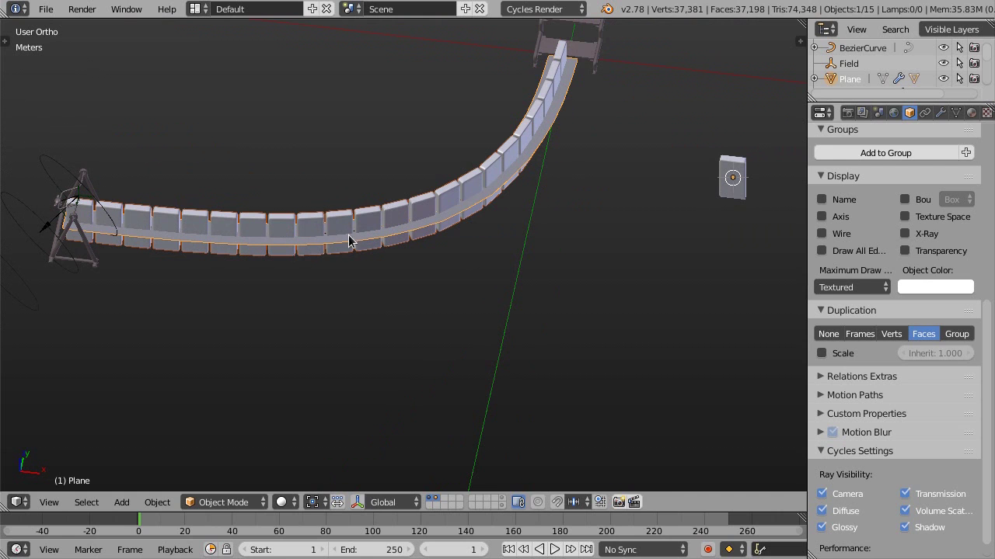
Step: Rotate the Plane's mesh -90 degrees around Z so the dominoes stand upright
key("Tab")
mouse_move(648, 209)
middle_mouse_down("shift")
mouse_move(541, 242)
mouse_move(589, 257)
middle_mouse_up("shift")
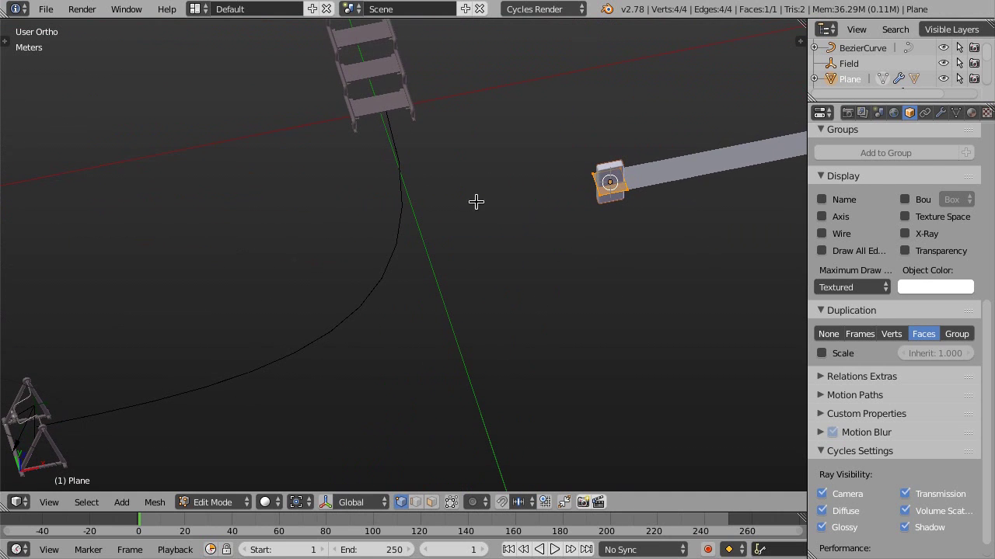
middle_click_drag(675, 257, 668, 268)
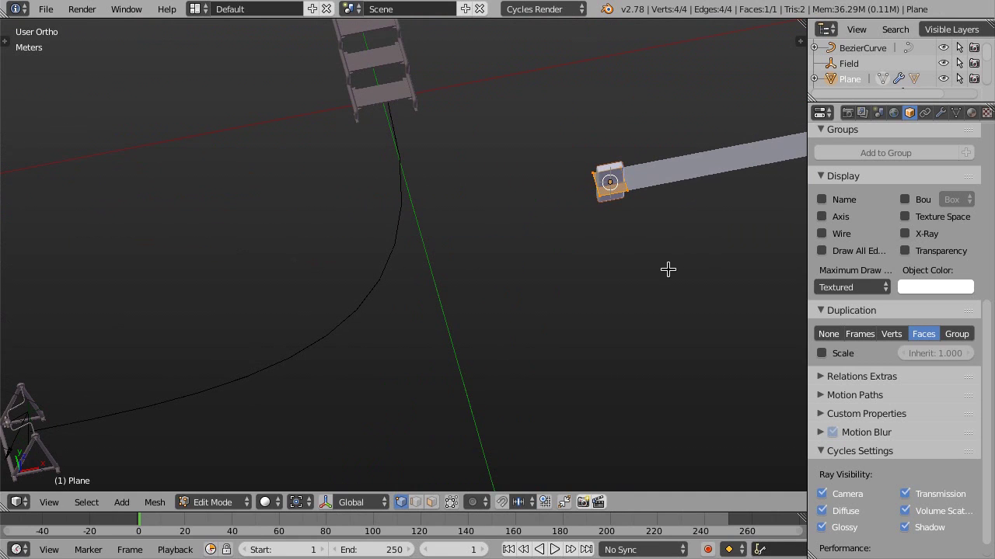
key("r")
key("z")
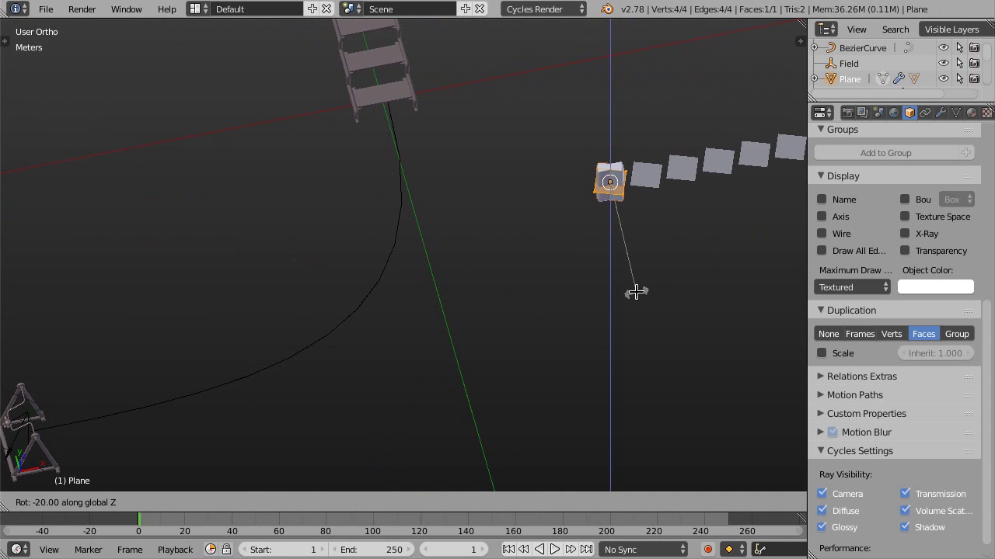
type("-90")
key("Return")
mouse_move(636, 291)
middle_mouse_down()
mouse_move(515, 244)
mouse_move(434, 249)
mouse_move(406, 223)
middle_mouse_up()
Step: Draw a render border over the middle dominoes and switch to rendered preview
key("b")
left_click_drag(318, 181, 519, 284)
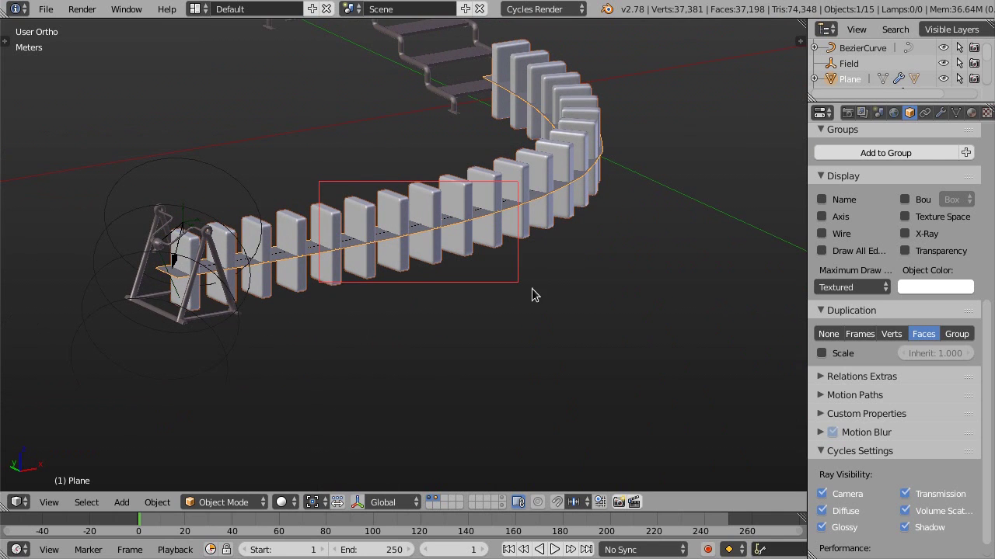
key("shift+z")
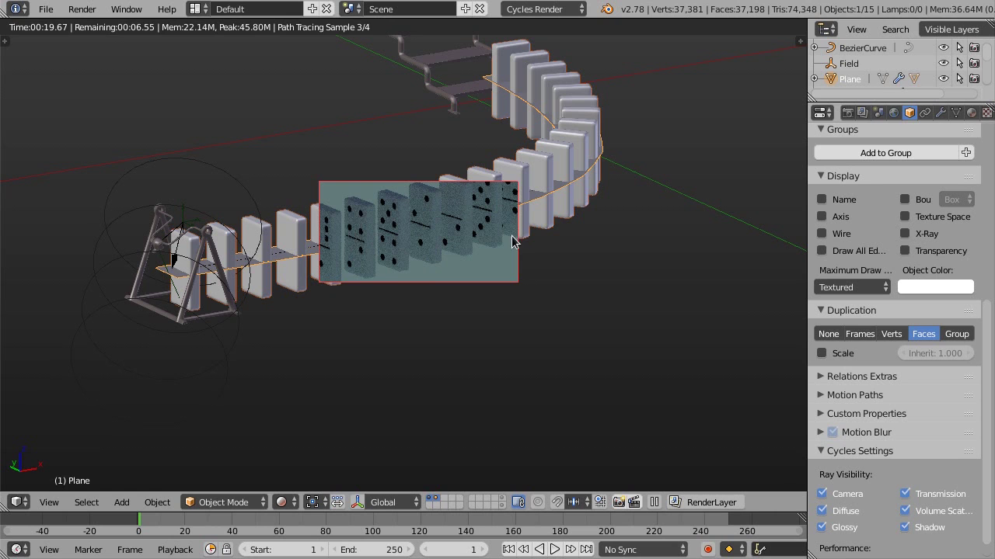
Step: Return to Solid shading and clear the render border with Ctrl+Alt+B
key("shift+z")
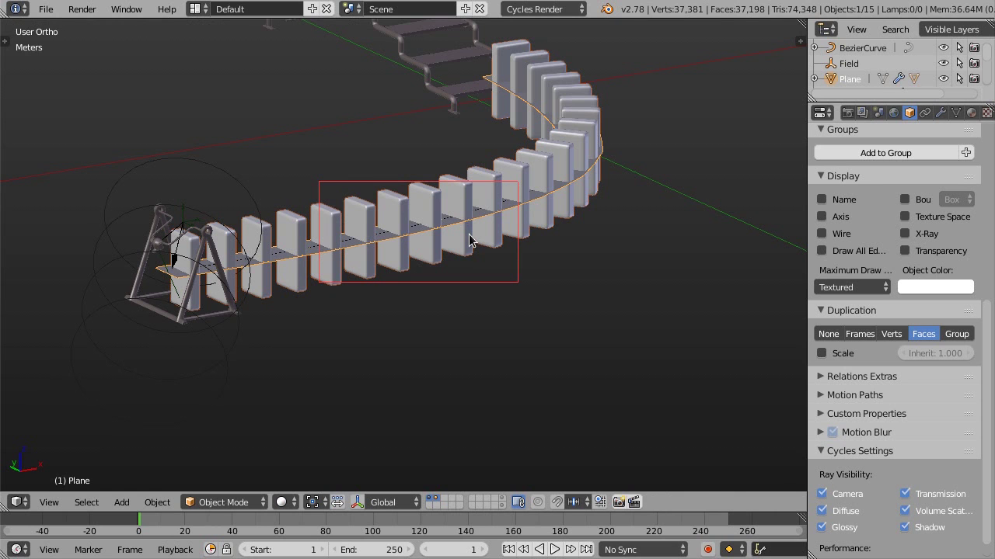
key("ctrl+alt+b")
middle_click_drag(469, 241, 565, 194)
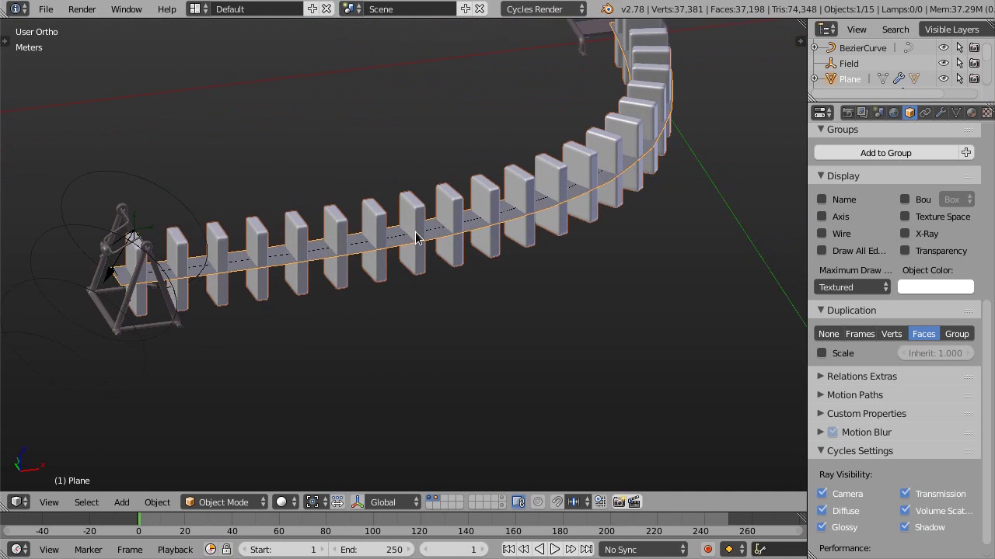
Step: Select BezierCurve, enter Edit Mode, and move its end point along X
left_click(862, 51)
middle_click_drag(378, 285, 381, 296)
key("KP_7")
mouse_move(326, 314)
middle_mouse_down()
mouse_move(408, 259)
mouse_move(290, 195)
middle_mouse_up()
key("Tab")
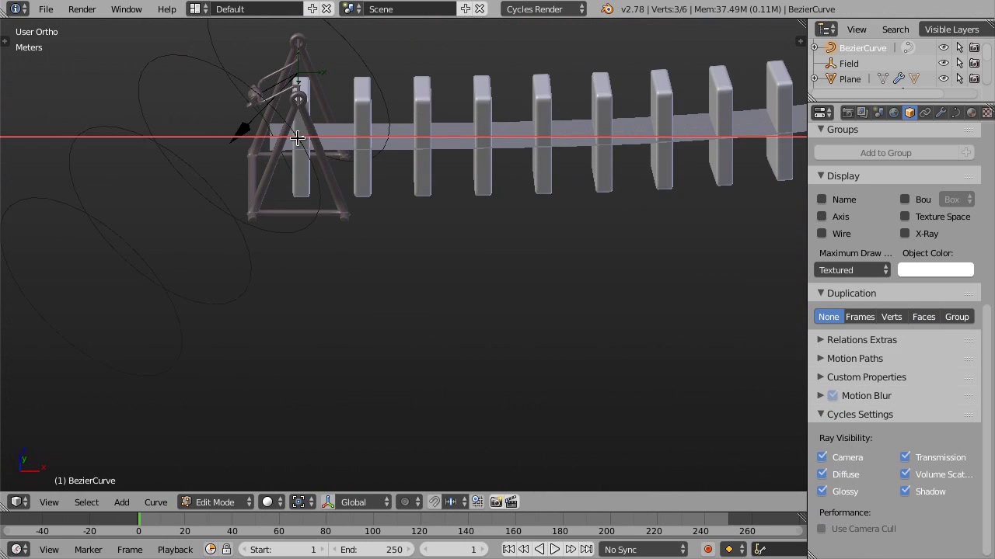
scroll(297, 138, "down", 2)
middle_click_drag(297, 137, 272, 162, "shift")
scroll(272, 163, "up", 4)
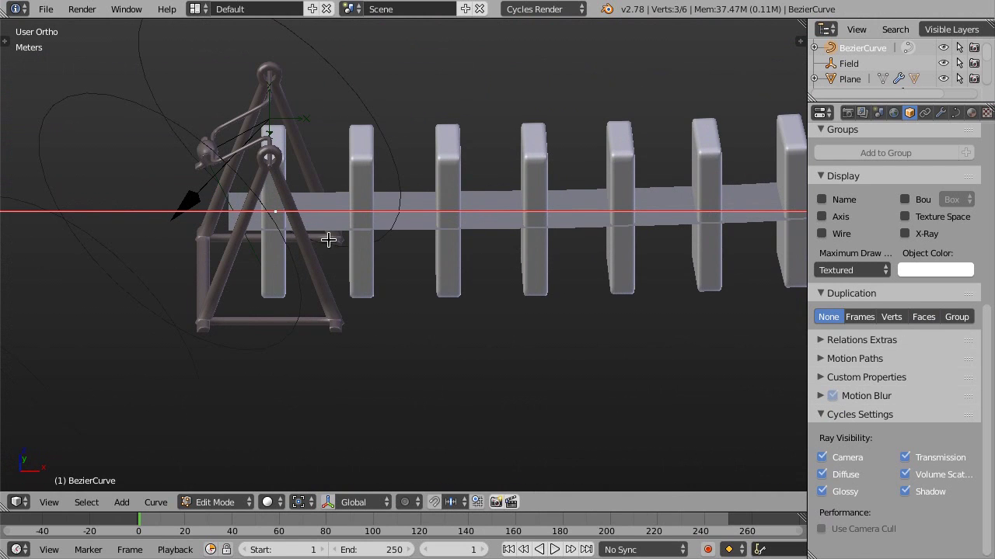
key("g")
key("x")
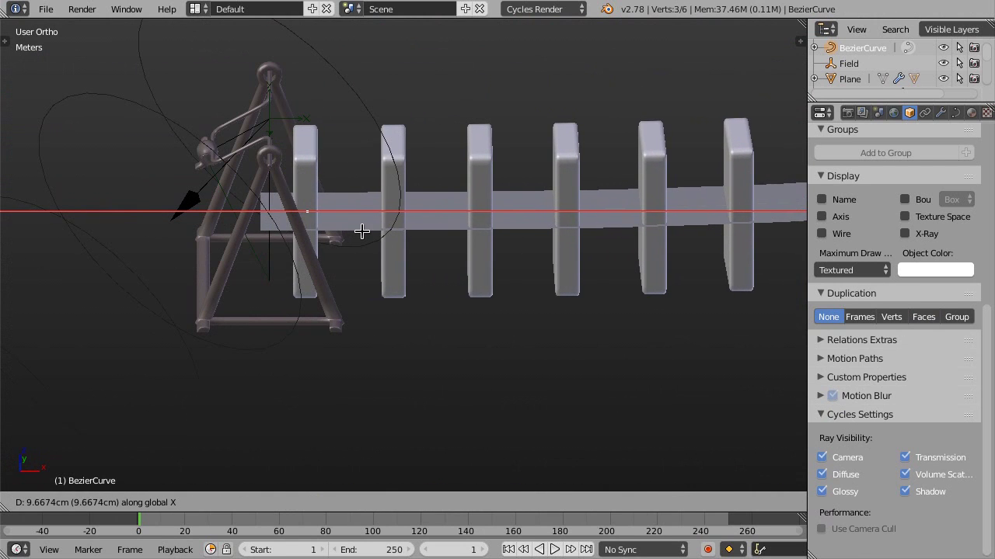
left_click(341, 231)
Step: Move the curve end along Y beside the staircase's bottom step, then exit Edit Mode
scroll(342, 230, "down", 3)
middle_click_drag(342, 231, 346, 202)
scroll(410, 251, "up", 3)
middle_click_drag(411, 251, 385, 256)
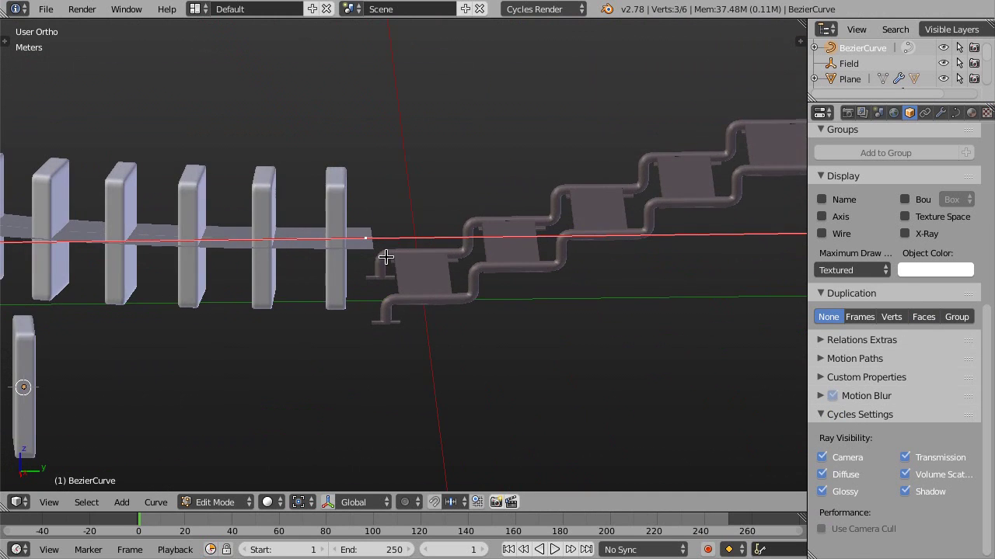
scroll(385, 257, "up", 2)
key("g")
key("x")
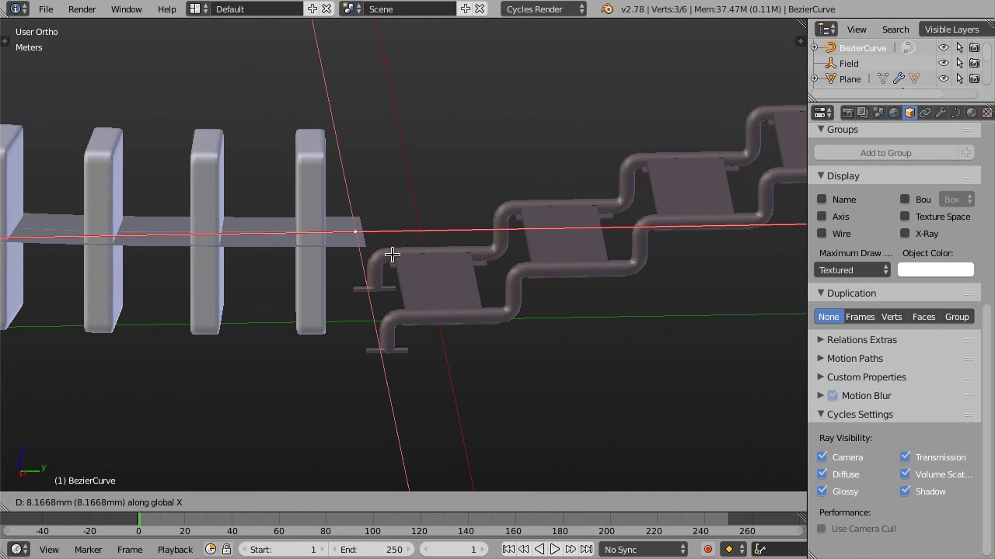
key("y")
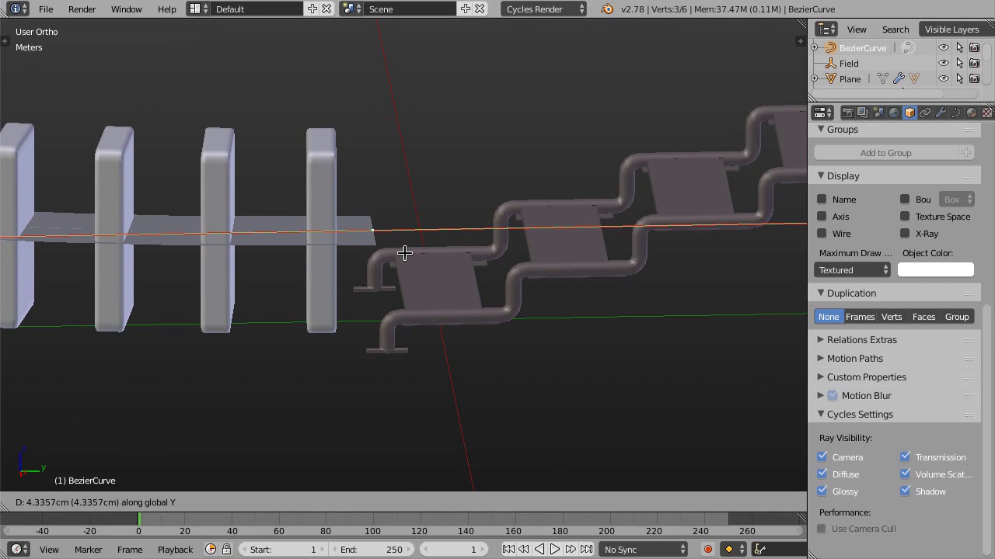
left_click(406, 252)
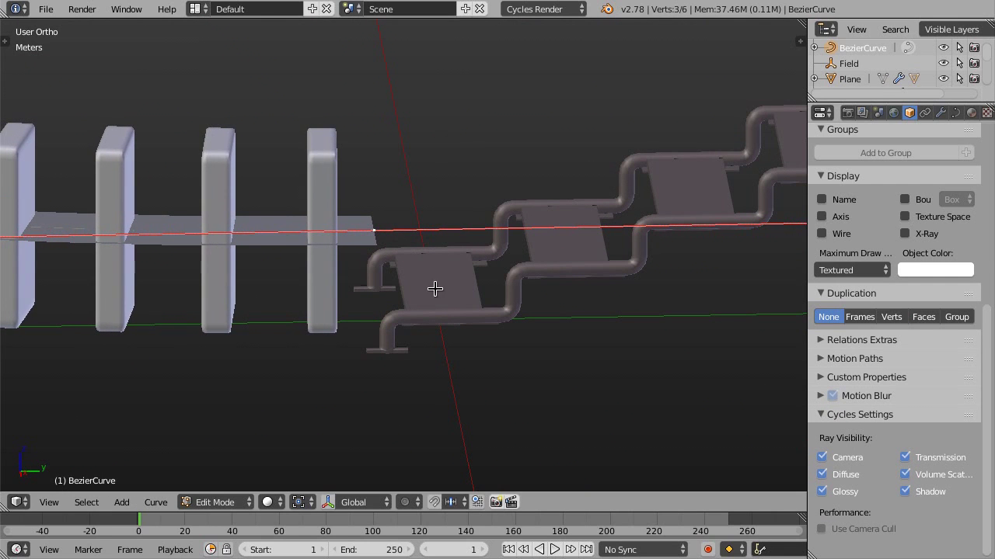
scroll(428, 220, "down", 3)
key("Tab")
mouse_move(423, 236)
middle_mouse_down()
mouse_move(381, 262)
mouse_move(427, 278)
mouse_move(433, 266)
mouse_move(391, 282)
mouse_move(417, 300)
middle_mouse_up()
Step: Orbit and zoom around the staircase to inspect where the domino row ends
scroll(426, 309, "up", 3)
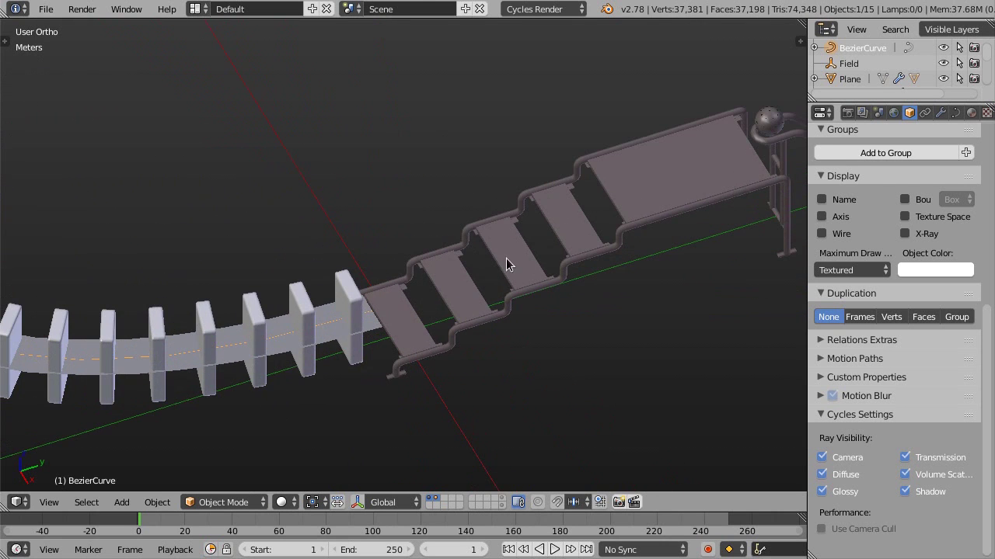
scroll(506, 264, "down", 4)
mouse_move(557, 195)
middle_mouse_down()
mouse_move(459, 248)
mouse_move(506, 233)
mouse_move(427, 216)
middle_mouse_up()
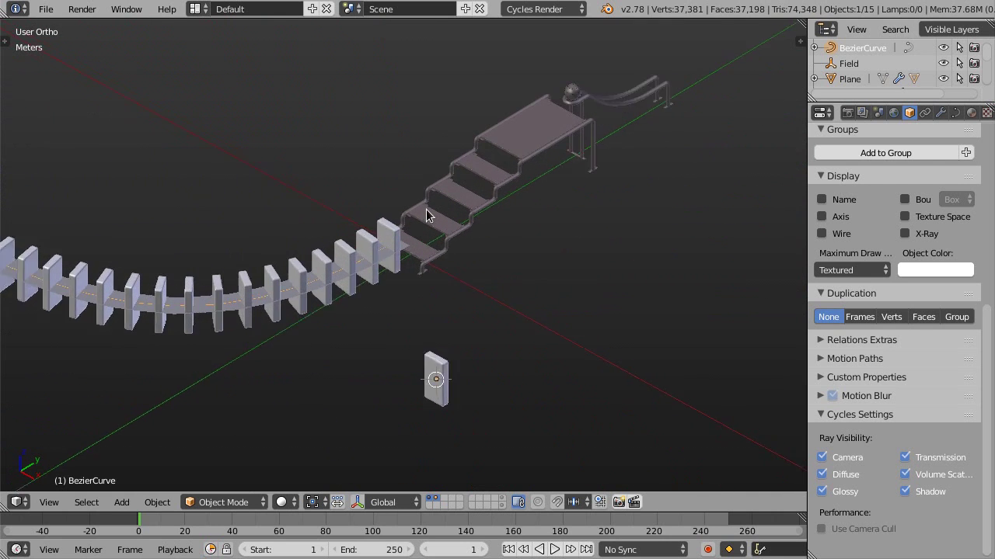
scroll(427, 216, "up", 2)
mouse_move(419, 252)
middle_mouse_down()
mouse_move(415, 269)
mouse_move(416, 246)
middle_mouse_up()
scroll(400, 266, "up", 3)
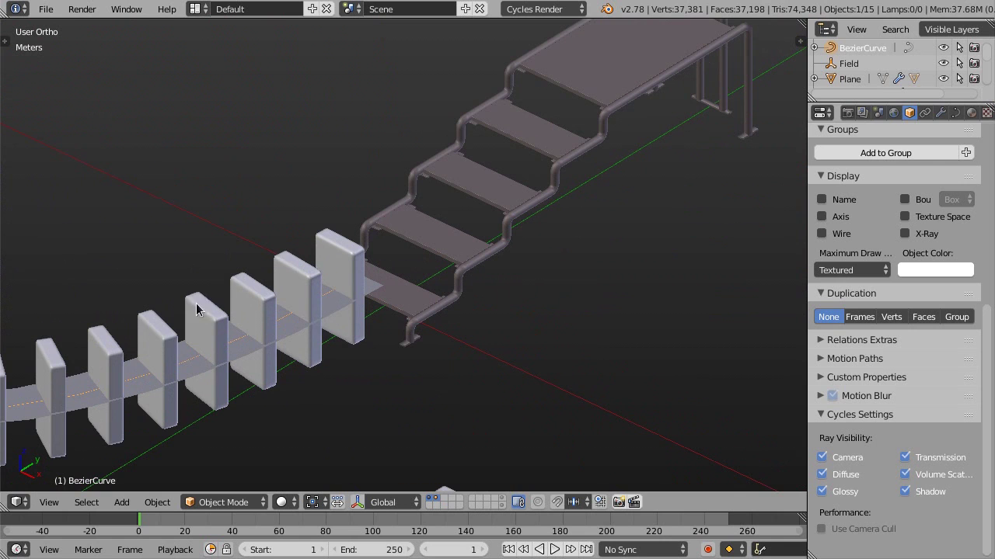
scroll(324, 308, "down", 2)
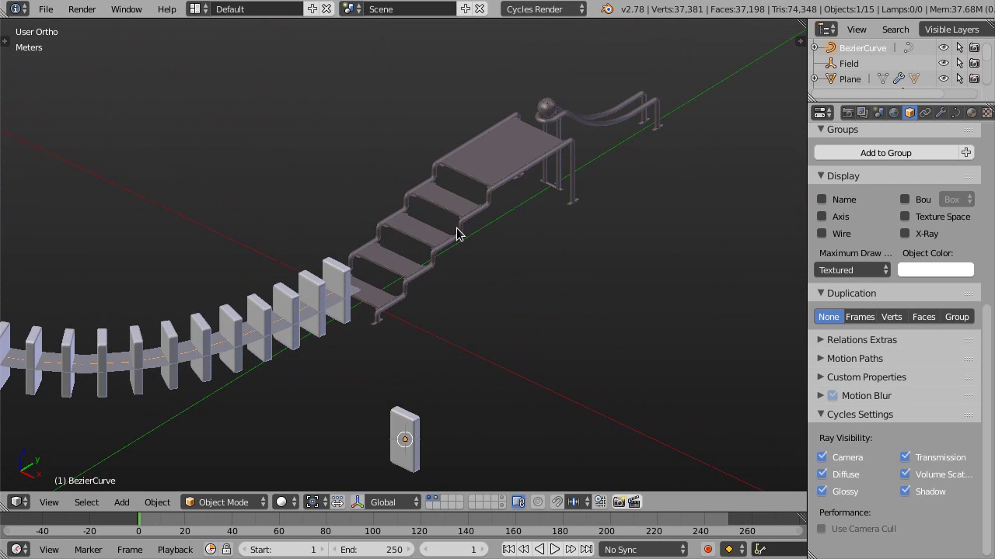
mouse_move(426, 269)
middle_mouse_down()
mouse_move(411, 282)
mouse_move(411, 262)
mouse_move(413, 285)
middle_mouse_up()
scroll(413, 285, "up", 1)
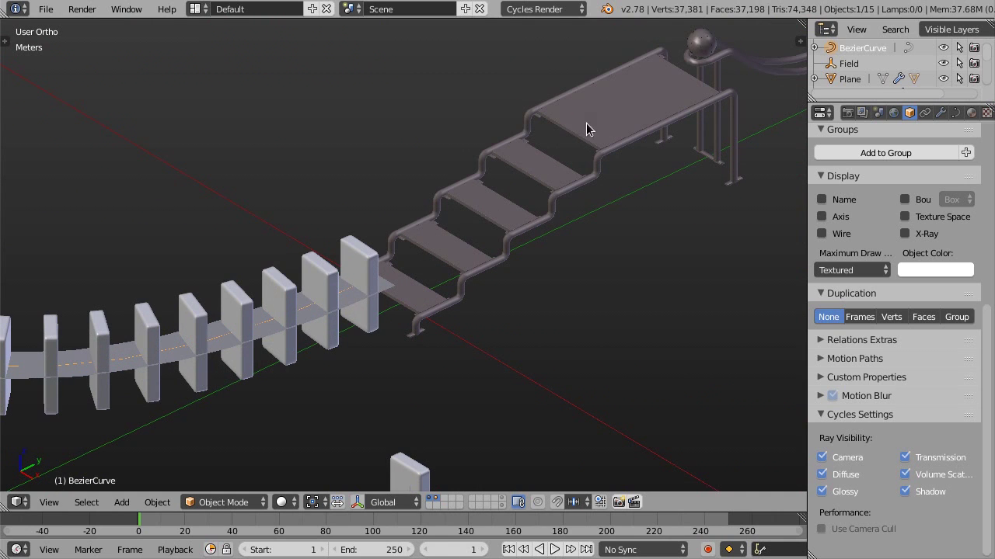
scroll(613, 104, "down", 2)
mouse_move(599, 106)
middle_mouse_down()
mouse_move(499, 222)
mouse_move(517, 238)
mouse_move(505, 264)
mouse_move(519, 261)
middle_mouse_up()
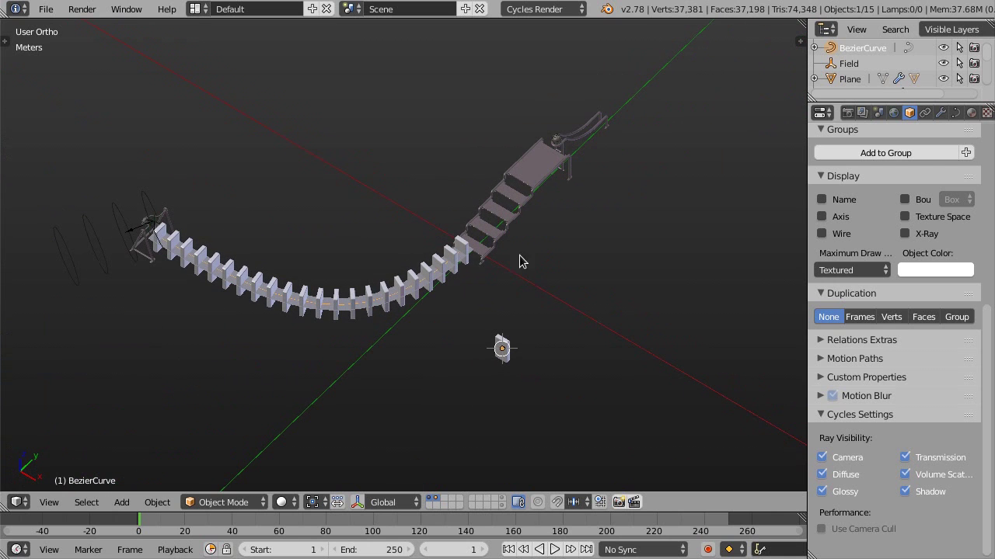
Step: In top view, deselect all and box-select the curve track with its two attached objects
key("KP_7")
scroll(546, 211, "down", 2)
middle_click_drag(539, 176, 501, 268, "shift")
middle_click_drag(415, 102, 424, 173, "shift")
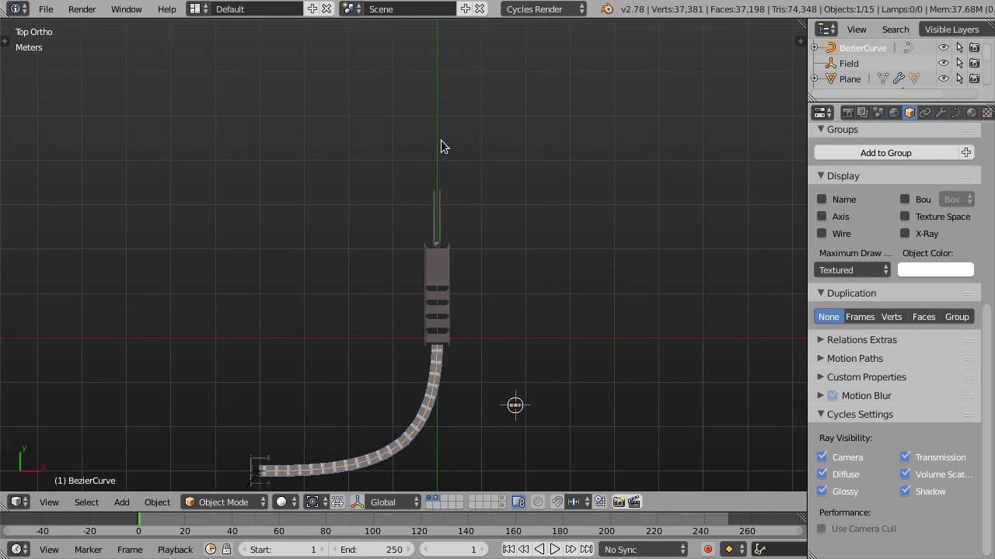
scroll(434, 171, "down", 2)
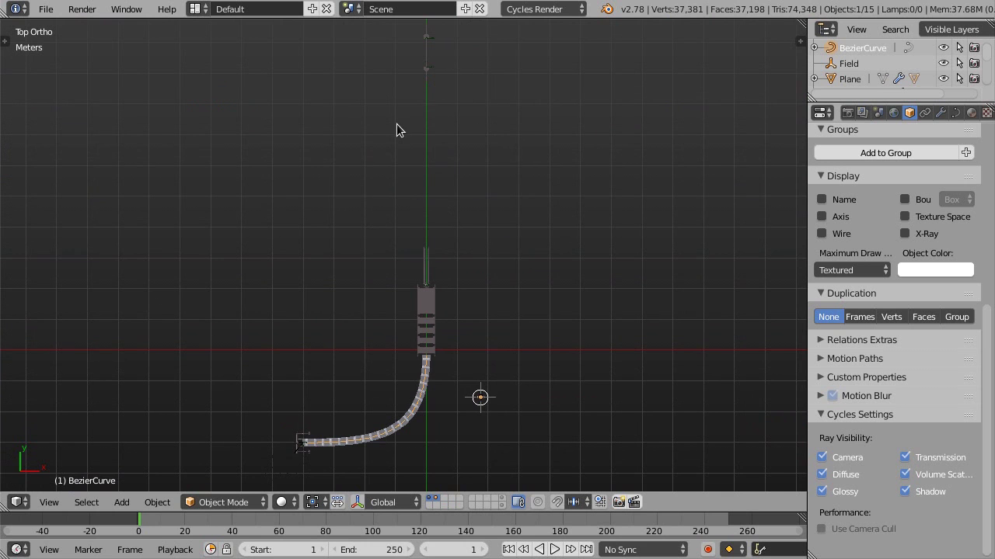
scroll(398, 129, "down", 2)
scroll(400, 268, "up", 3)
scroll(408, 261, "up", 4)
key("a")
middle_click_drag(466, 229, 393, 226, "shift")
key("b")
left_click_drag(288, 202, 556, 277)
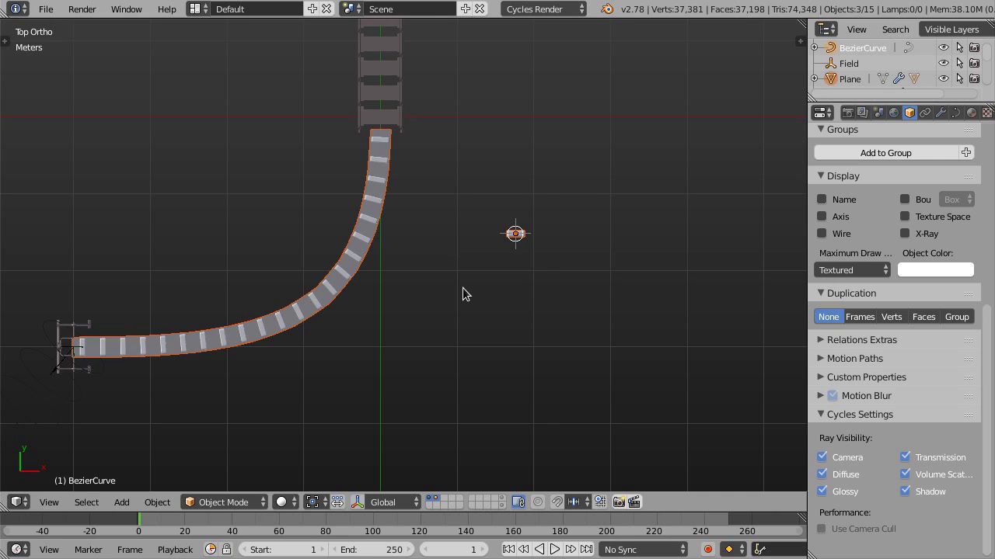
Step: Duplicate the domino track and place the copy beside the original along X
key("shift+d")
key("x")
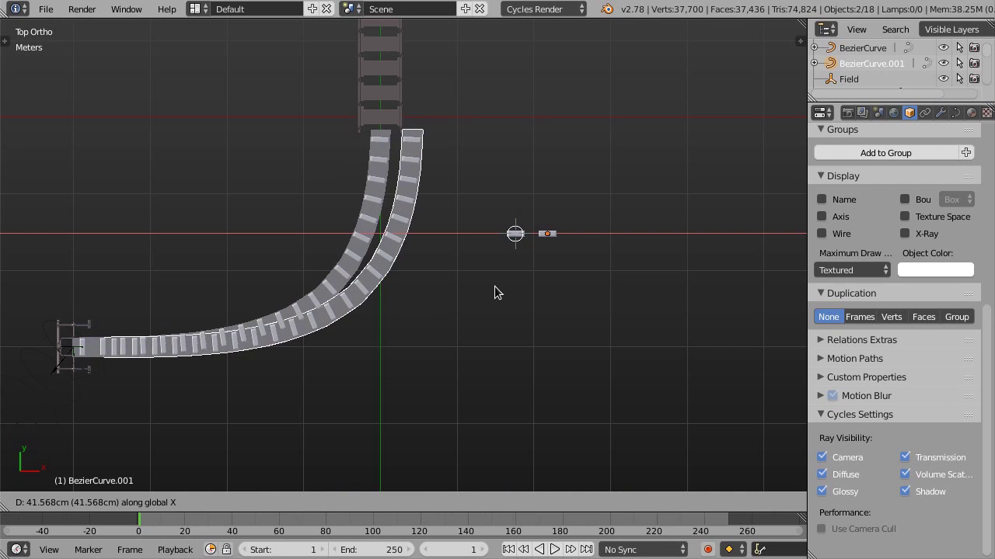
left_click(495, 286)
scroll(431, 272, "up", 2, "ctrl")
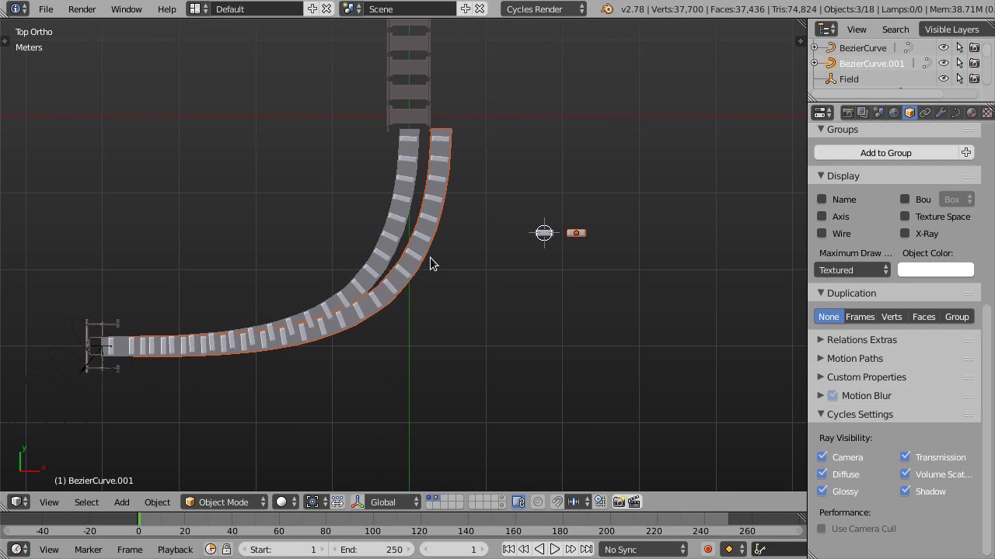
Step: Select the copied curve, make its curve data independent, then undo that change
left_click(878, 60)
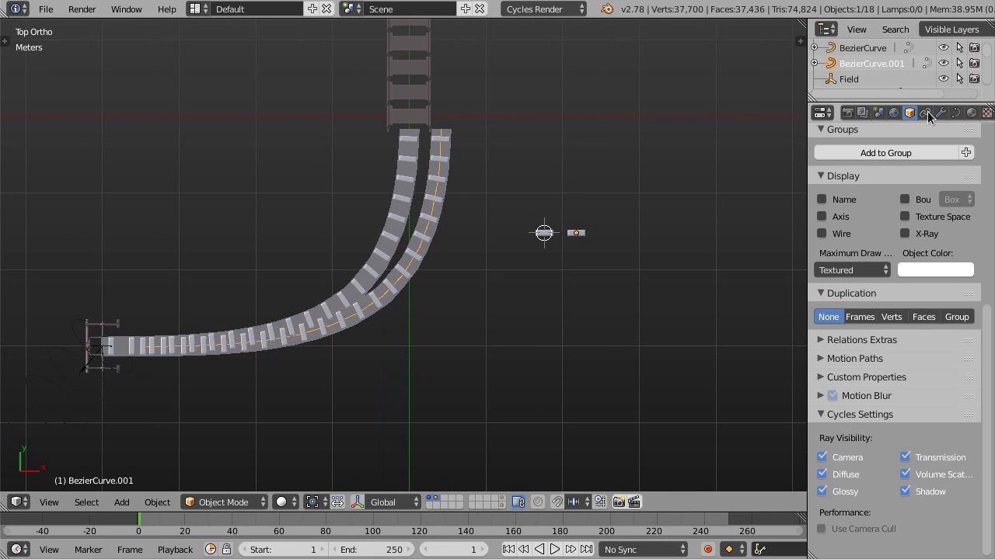
left_click(958, 112)
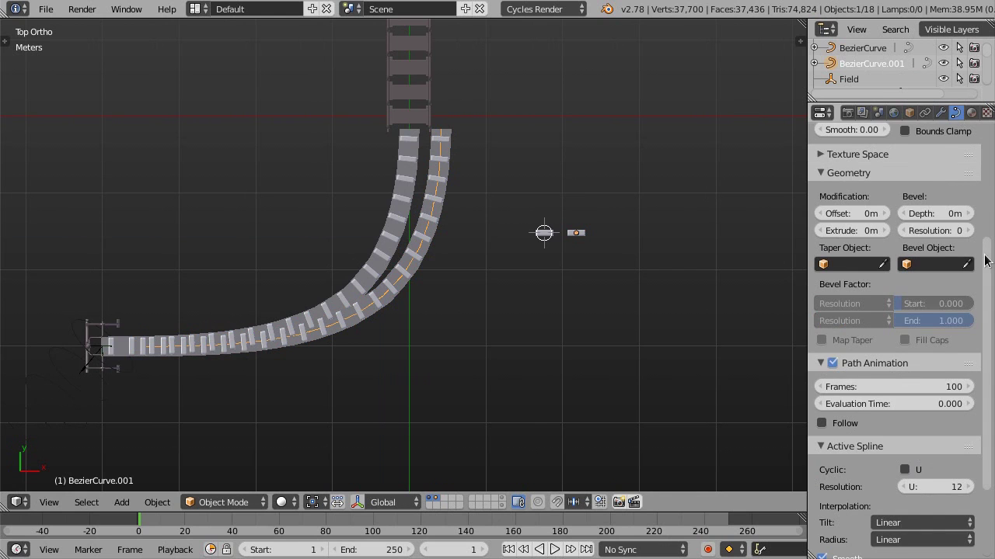
scroll(984, 262, "up", 6)
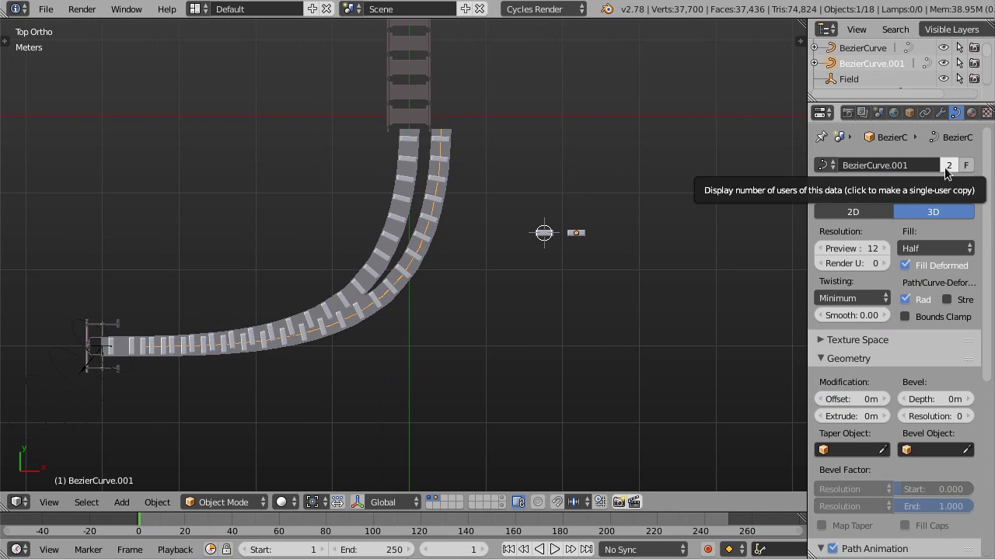
left_click(946, 170)
scroll(466, 311, "down", 1)
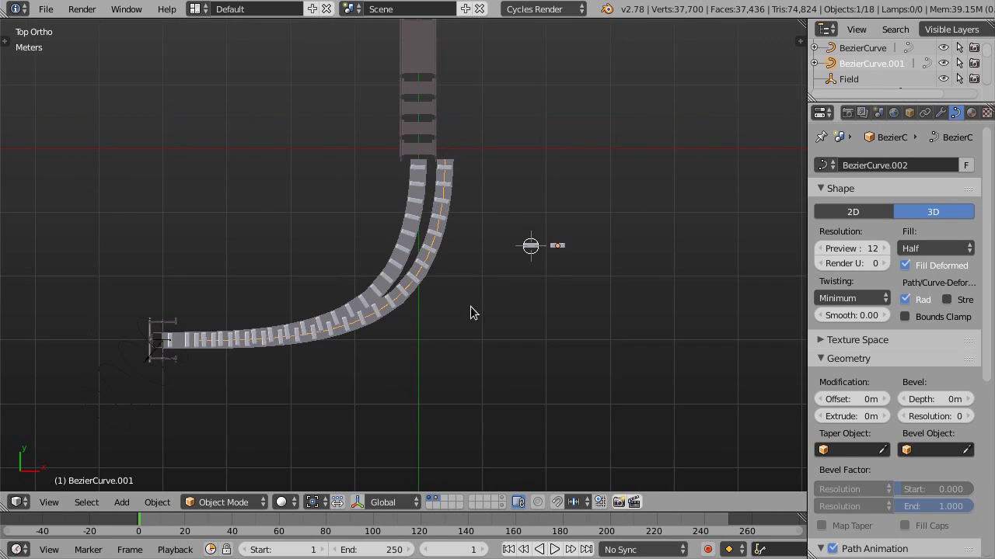
scroll(470, 312, "up", 1)
scroll(464, 282, "up", 1)
key("ctrl+z")
Step: Move the copied curve's points to line up with the upper rail
key("Tab")
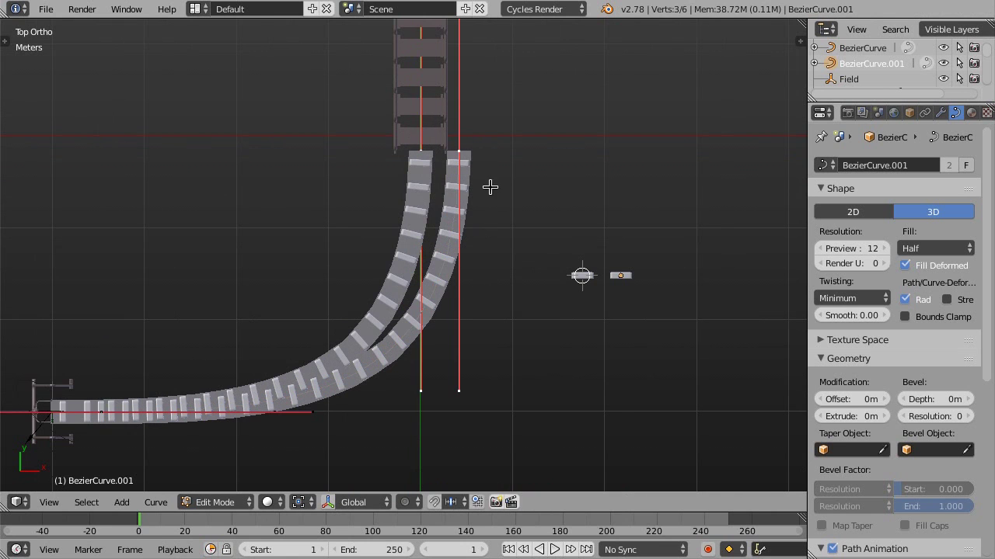
key("g")
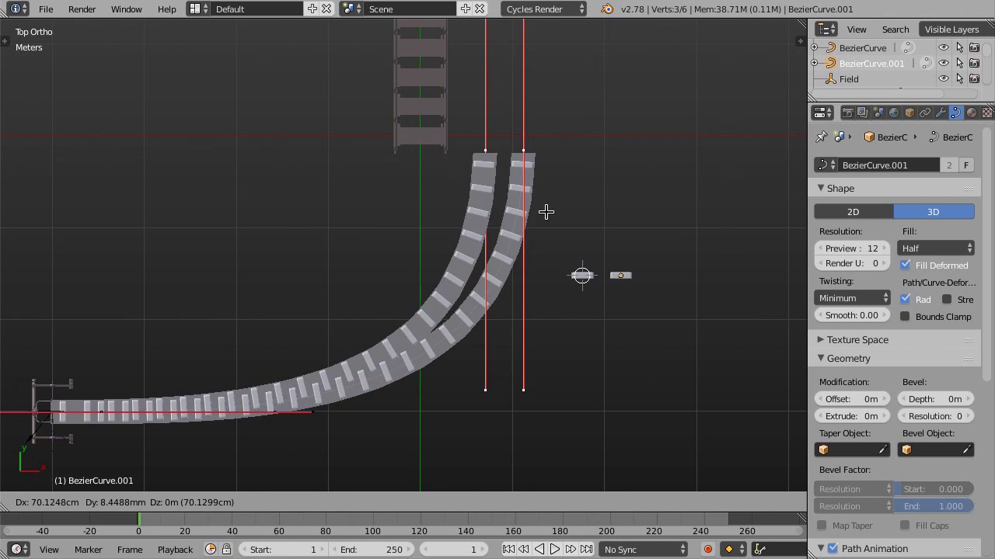
left_click(502, 198)
key("Tab")
Step: Give the copied curve its own independent curve data
left_click(948, 164)
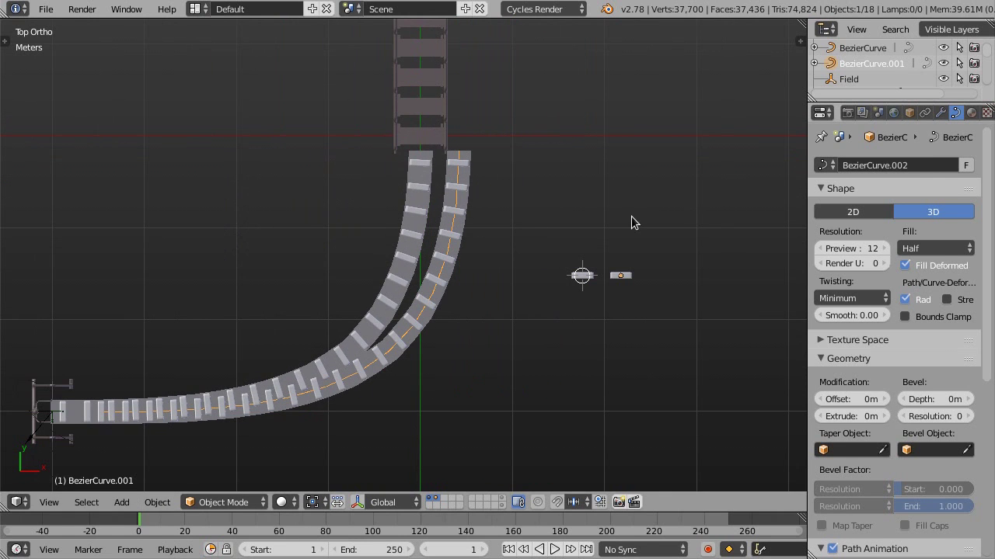
scroll(630, 220, "down", 2)
scroll(541, 241, "down", 2)
scroll(495, 337, "up", 2)
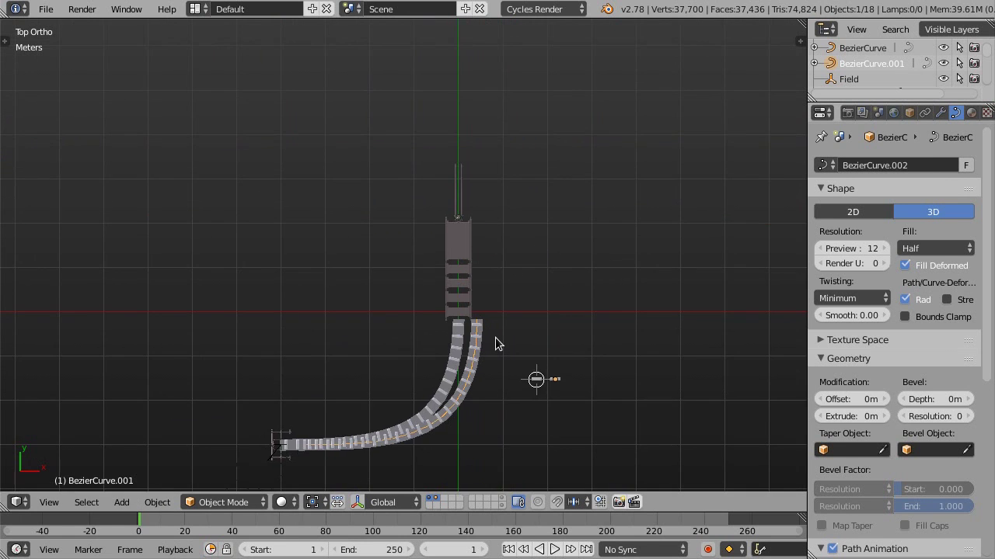
Step: Select all points of the copied curve and move the curve piece upward
key("Tab")
scroll(495, 337, "down", 2)
scroll(495, 337, "down", 1)
key("a")
key("a")
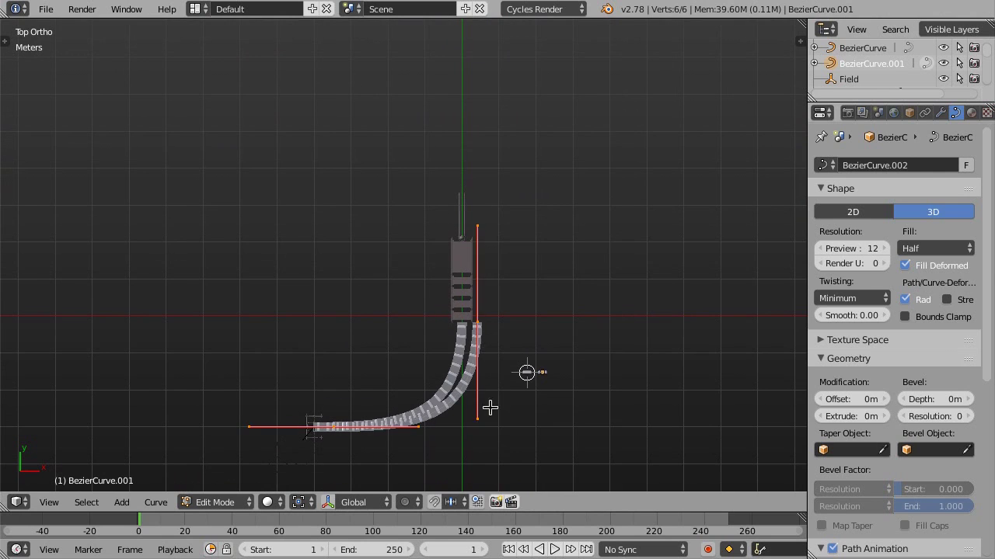
key("g")
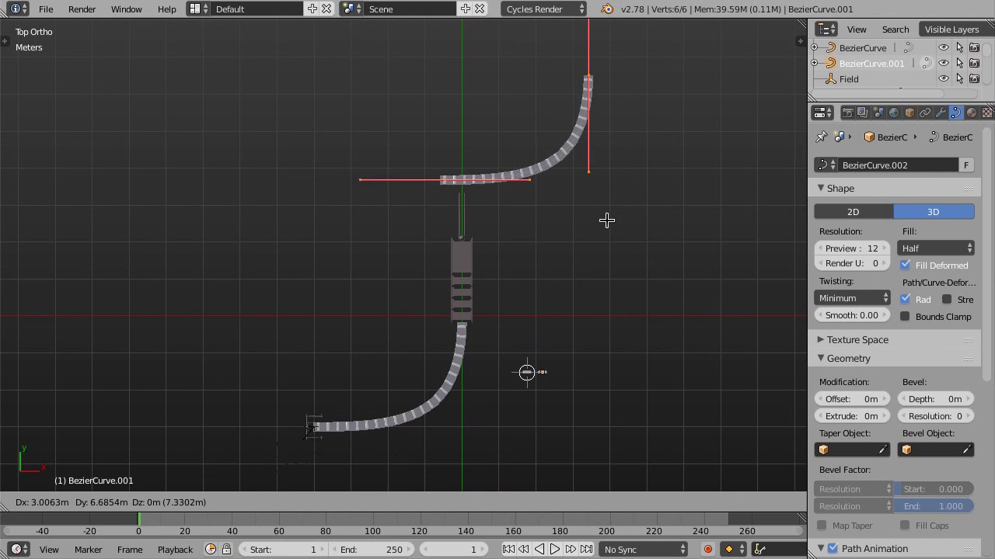
left_click(535, 194)
scroll(461, 191, "up", 2)
Step: Rotate the middle control point's handle, stand it vertical with S X 0, and reposition it
right_click(455, 182)
key("s")
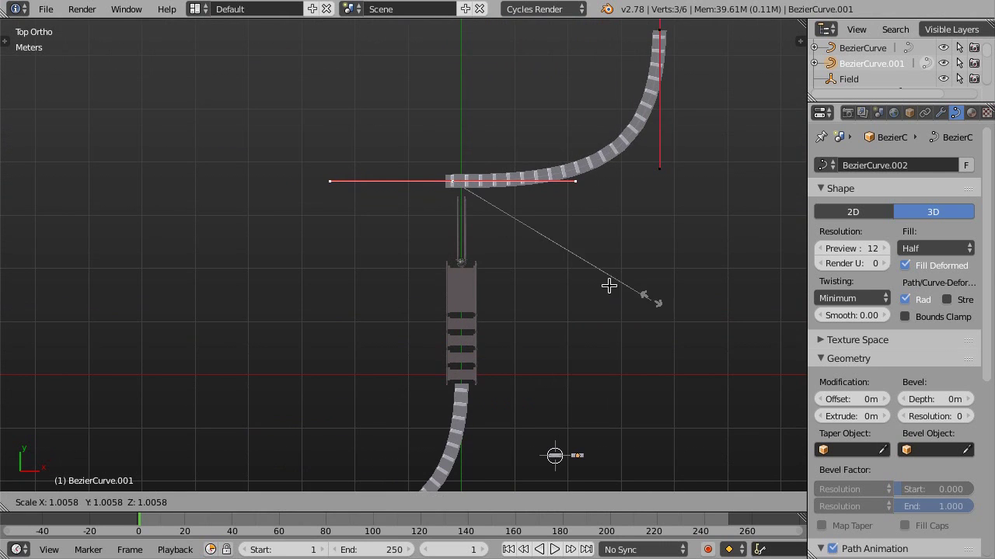
key("r")
left_click(548, 125)
type("sx0")
key("Return")
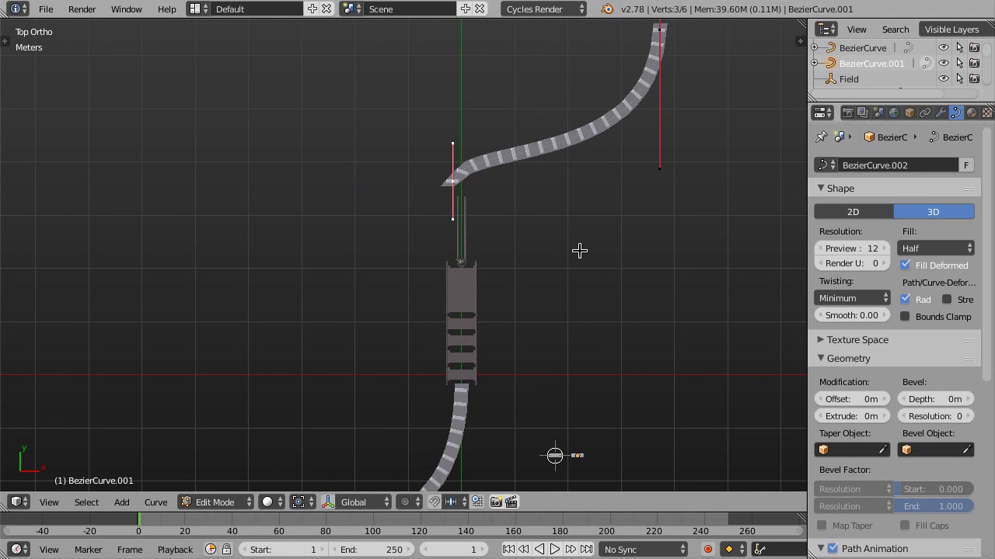
key("g")
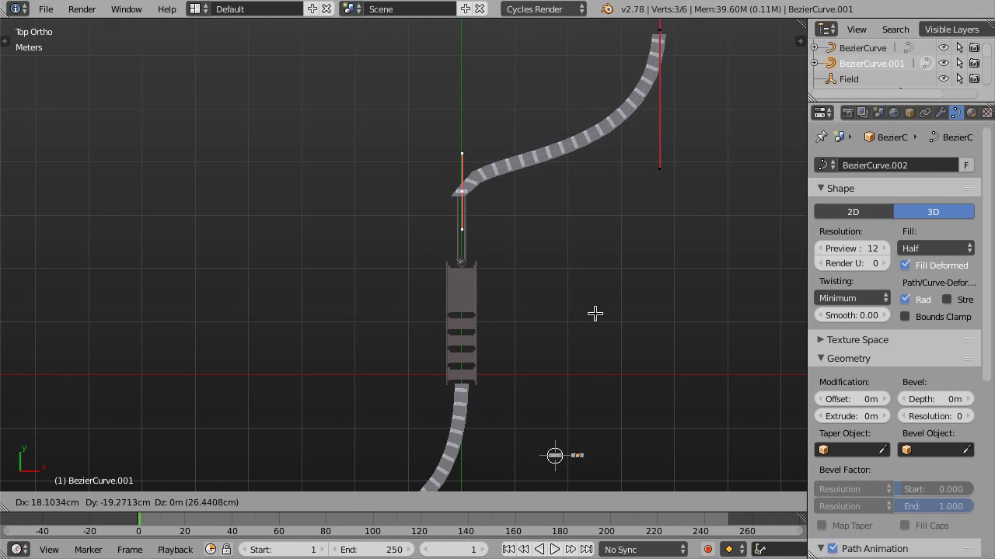
left_click(591, 314)
scroll(563, 193, "up", 3, "shift")
Step: Resize the top-right endpoint's handle and move the endpoint next to the green axis
right_click(655, 102)
key("s")
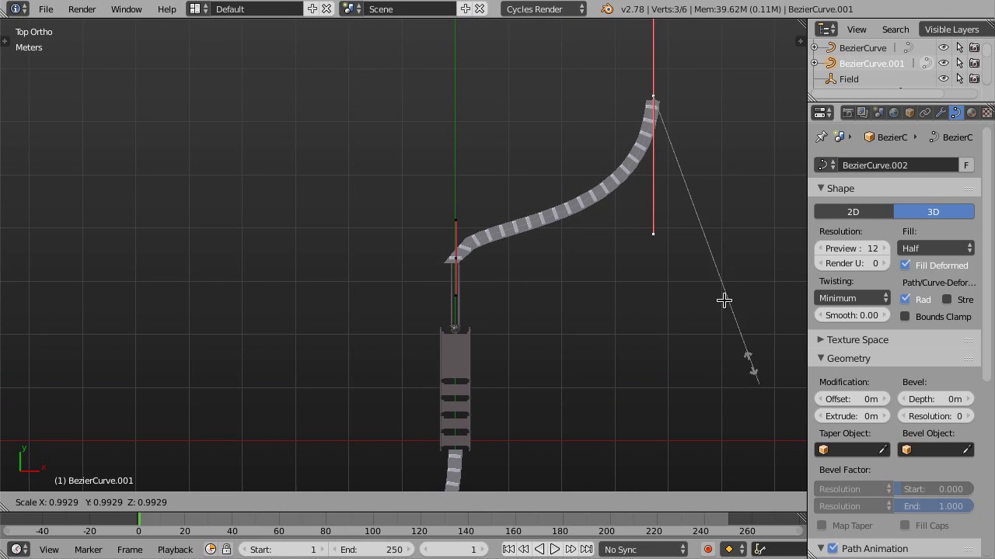
left_click(684, 208)
key("g")
left_click(490, 262)
Step: Straighten the whole curve into a line by scaling all points to zero on X
key("a")
key("a")
key("s")
key("x")
key("0")
key("Return")
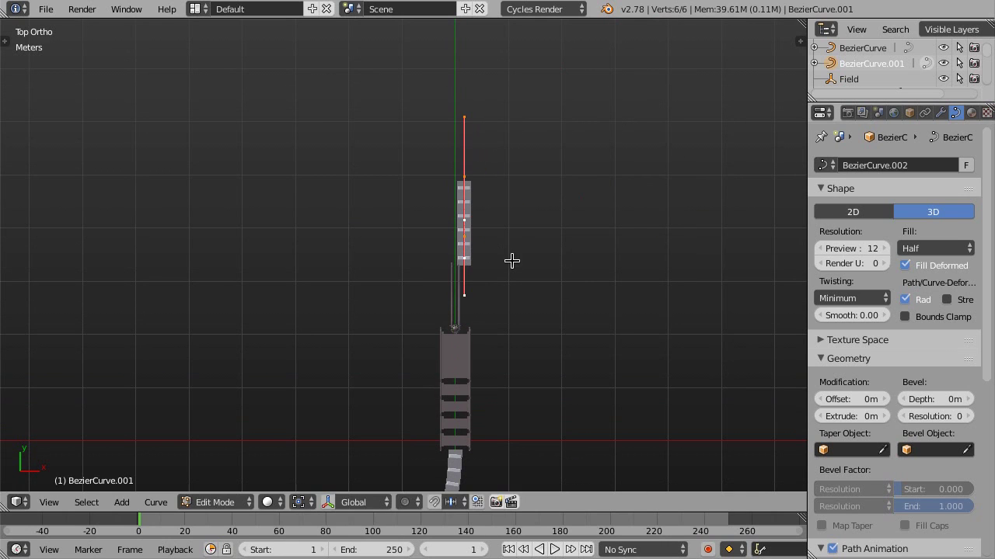
Step: Move the straight row along X so it is centred over the ramp
key("g")
key("x")
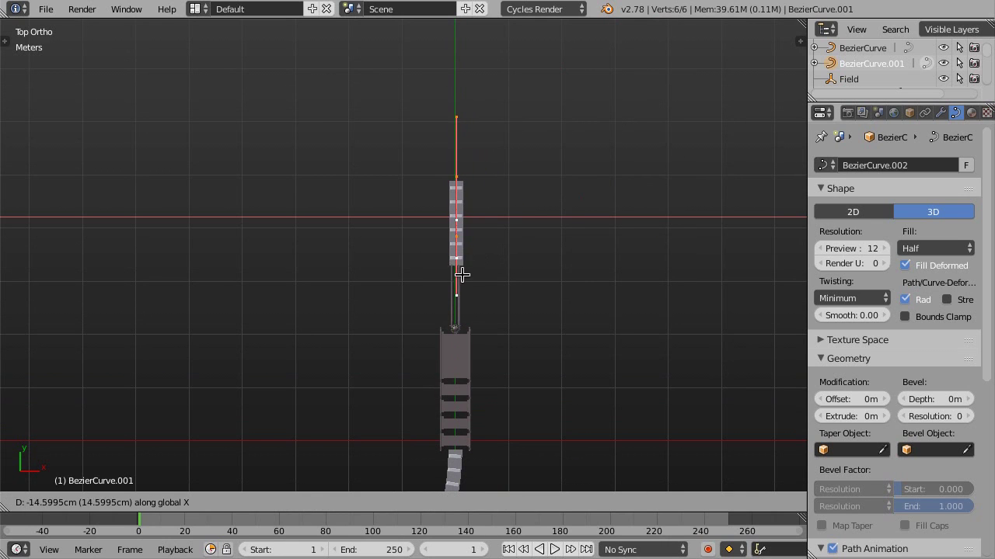
left_click(454, 284)
scroll(455, 286, "up", 4)
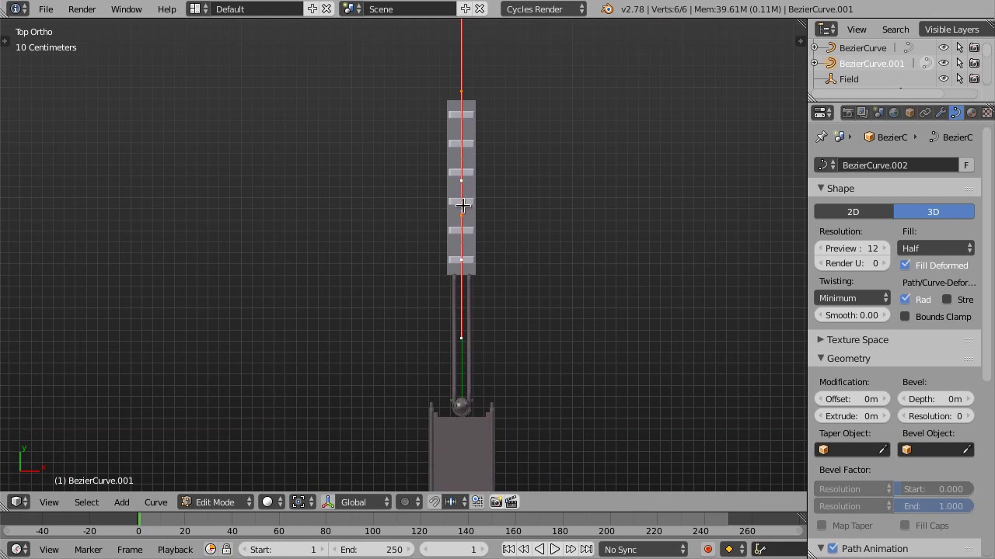
key("s")
key("Escape")
key("s")
key("Escape")
Step: Shorten the row by moving its top point along Y
right_click(464, 92)
key("s")
key("Escape")
key("g")
key("y")
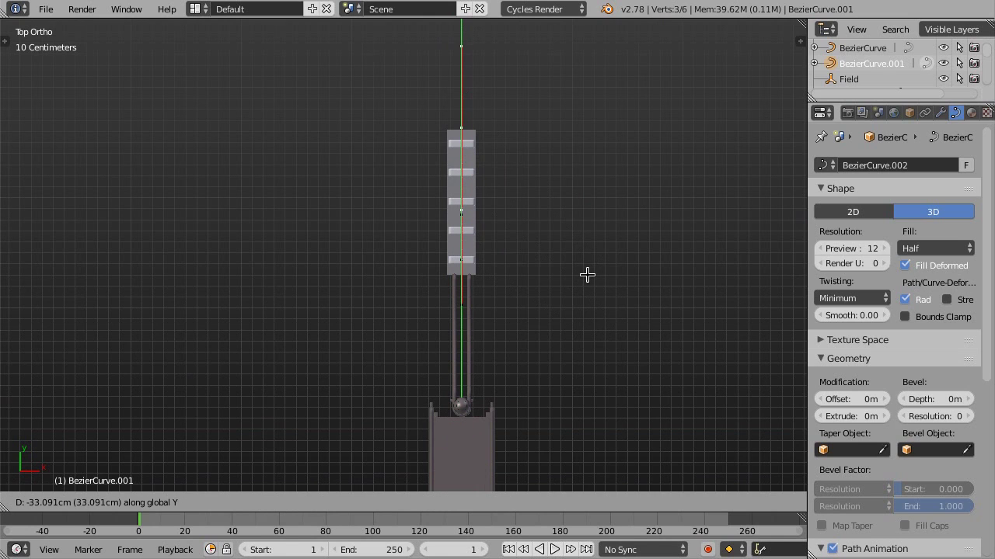
left_click(587, 274)
key("s")
key("Escape")
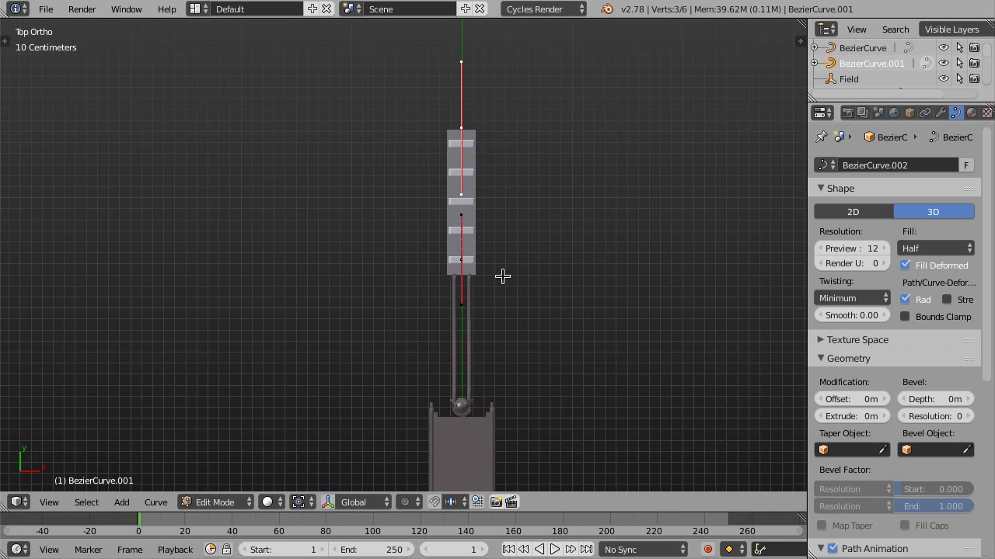
Step: Move the curve points along Y so the row sits right at the ramp's end
scroll(492, 343, "down", 3)
scroll(493, 344, "down", 1)
scroll(497, 295, "down", 1)
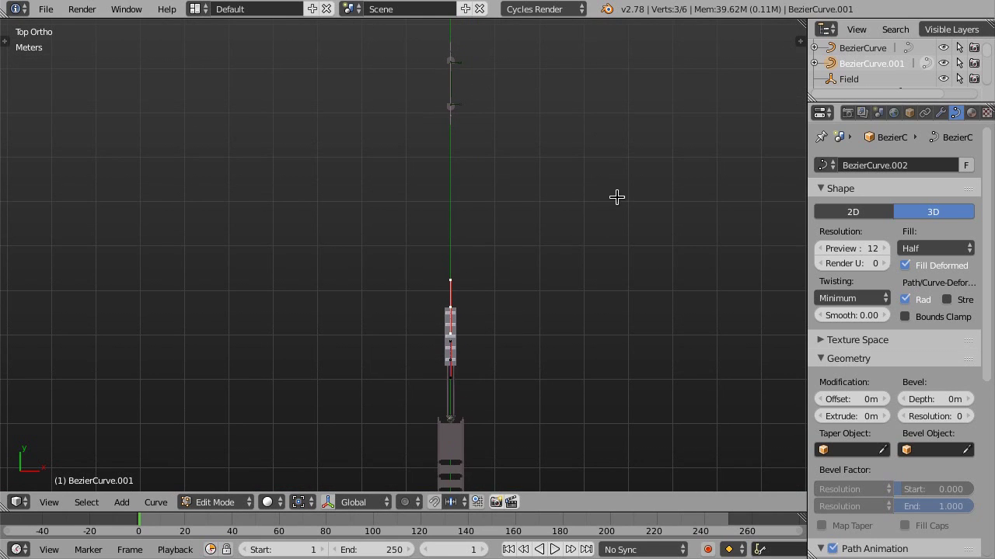
scroll(436, 383, "up", 5)
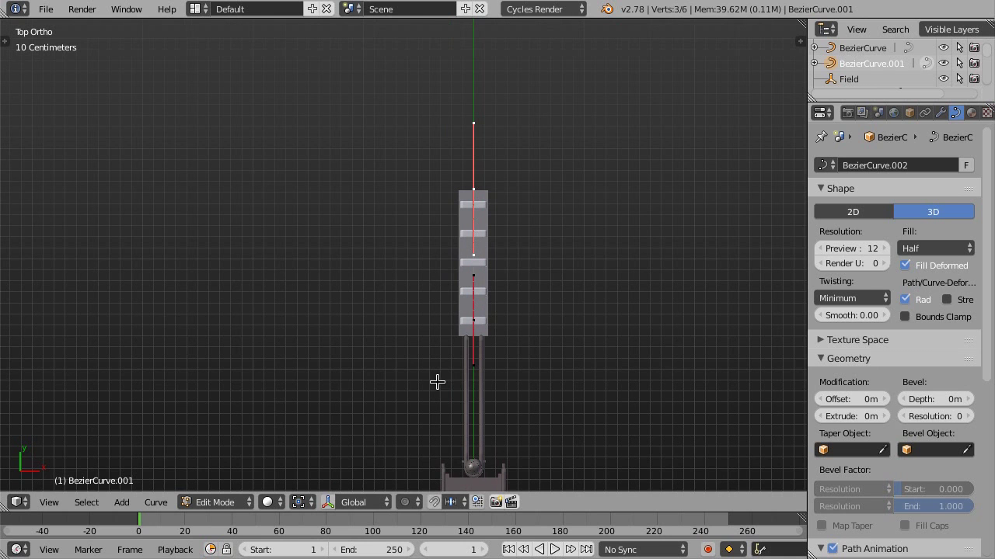
key("g")
key("y")
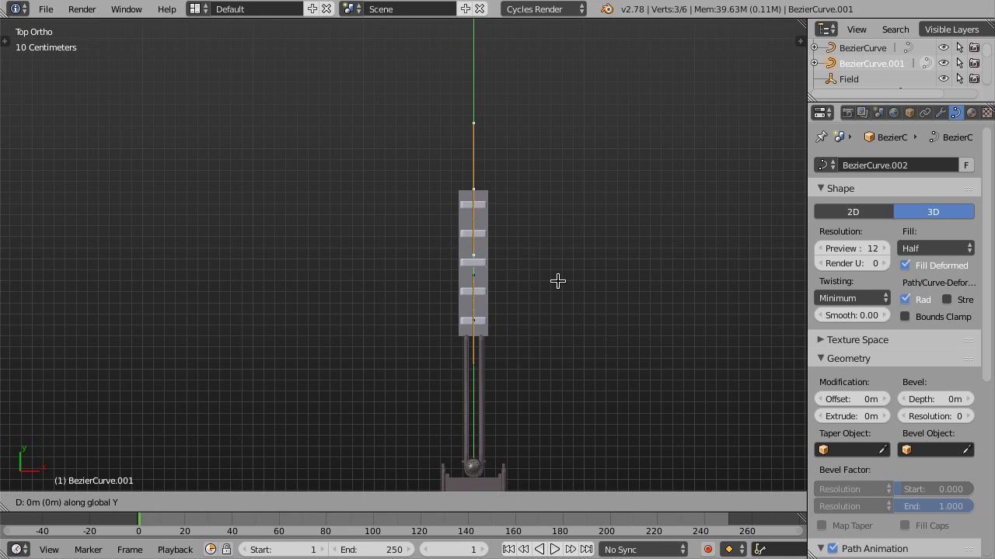
left_click(555, 299)
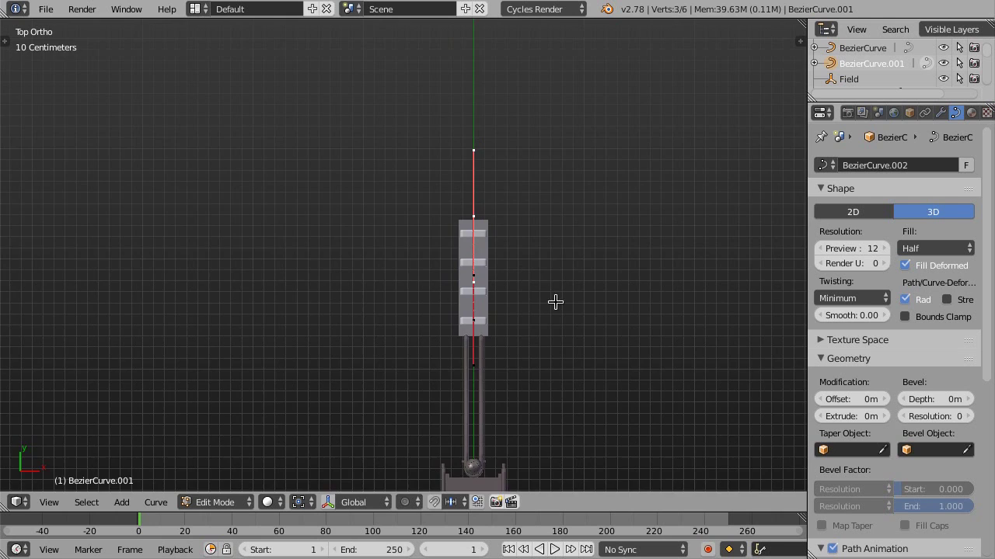
Step: Return to Object Mode and orbit the view to check the four-domino row in 3D
scroll(552, 256, "down", 3)
scroll(493, 393, "down", 2)
middle_click_drag(493, 393, 501, 370, "shift")
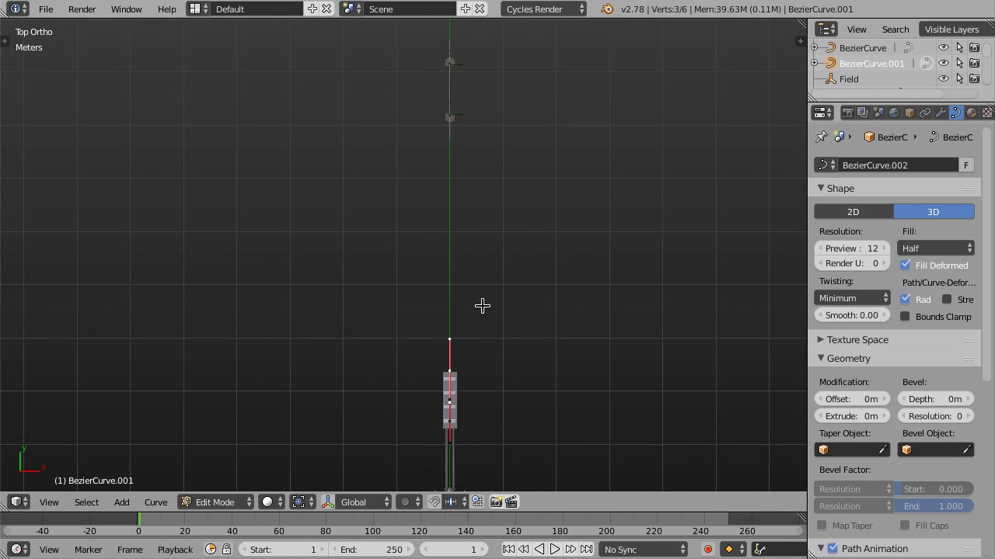
middle_click_drag(482, 304, 506, 238, "shift")
key("Tab")
mouse_move(522, 410)
middle_mouse_down()
mouse_move(391, 262)
mouse_move(469, 251)
middle_mouse_up()
scroll(404, 241, "up", 3)
scroll(405, 242, "up", 2)
scroll(406, 236, "down", 5)
scroll(482, 253, "up", 1)
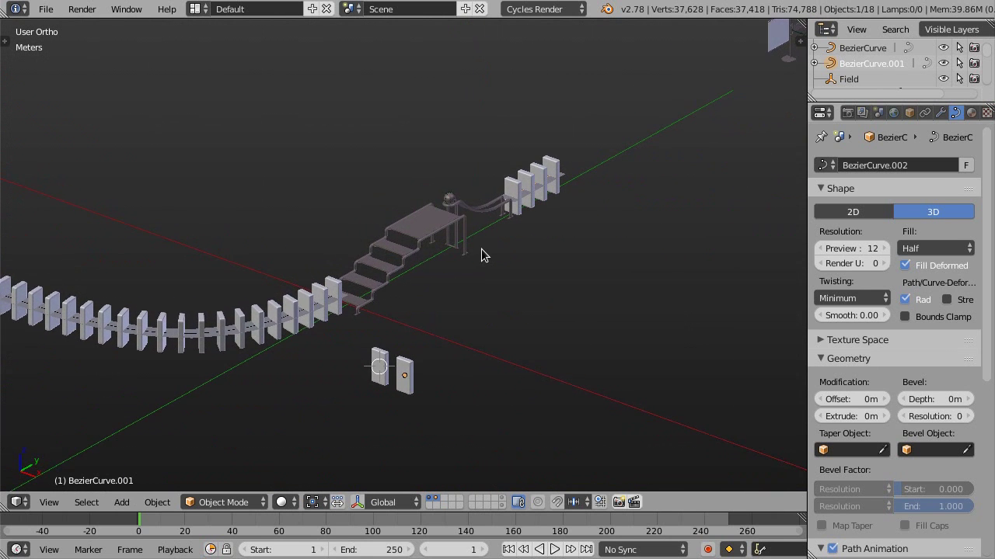
Step: From top view, box-select the curved domino track and place an X-shifted duplicate beside it
key("KP_7")
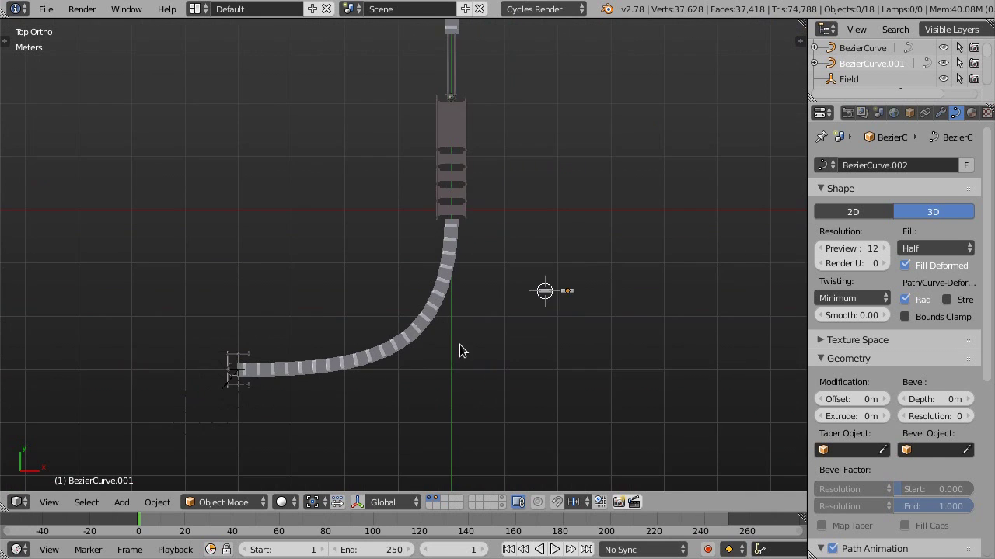
key("b")
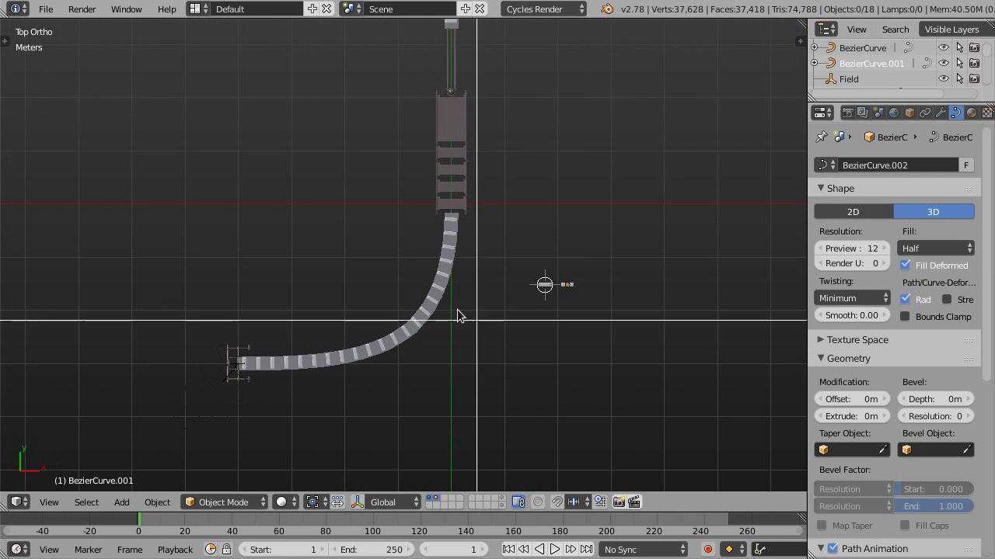
left_click_drag(402, 249, 553, 324)
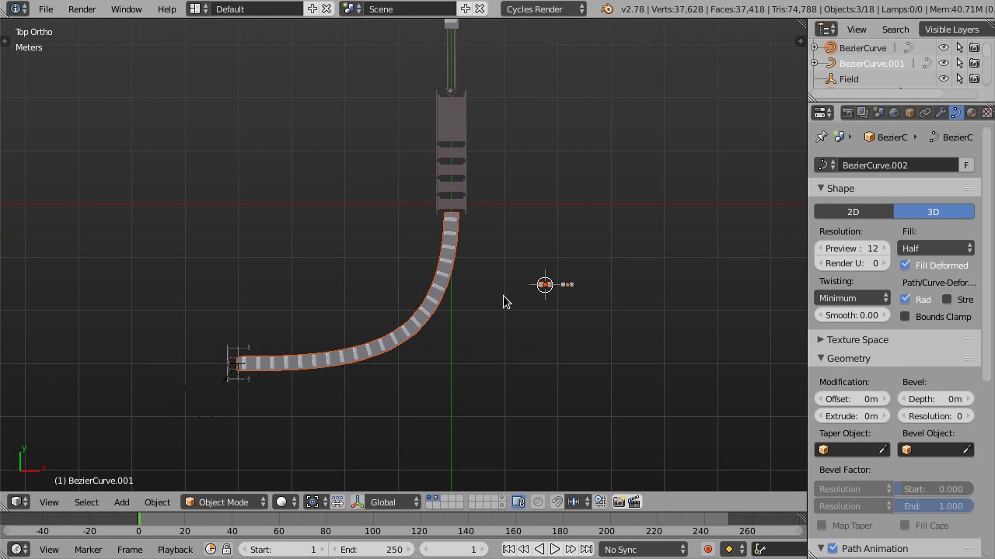
key("shift+d")
key("x")
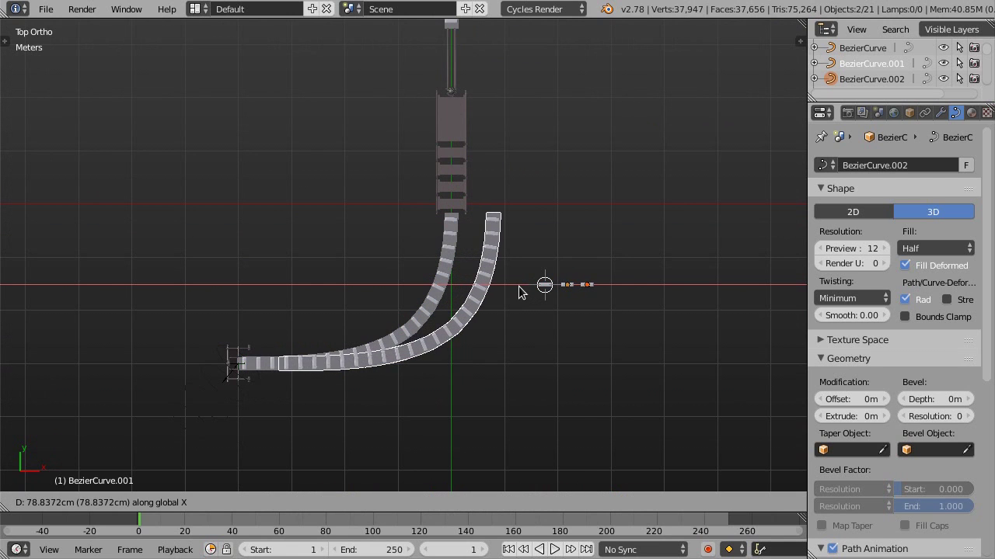
left_click(491, 306)
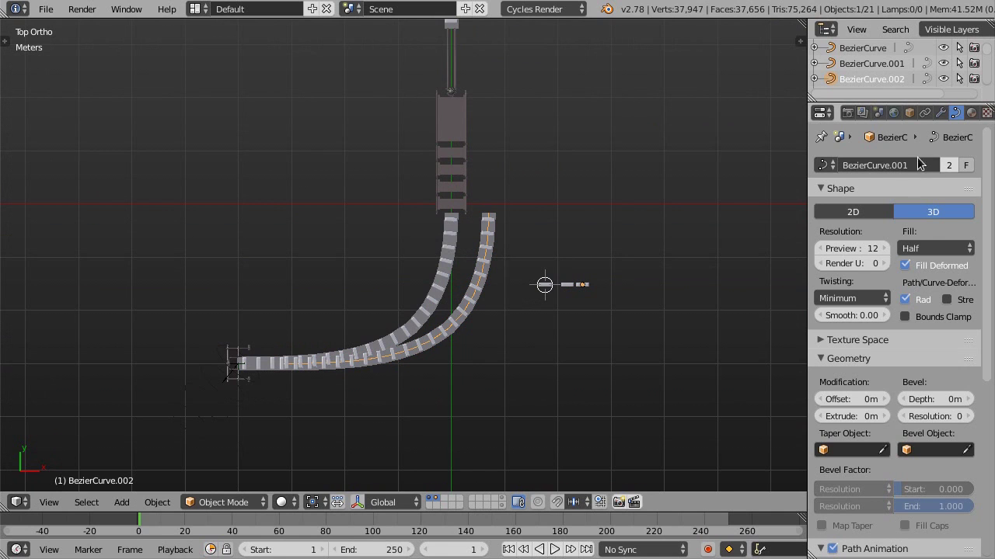
Step: Give the copy independent curve data (BezierCurve.003) and move its curve above the ramp
left_click(949, 168)
scroll(482, 260, "down", 1)
key("Tab")
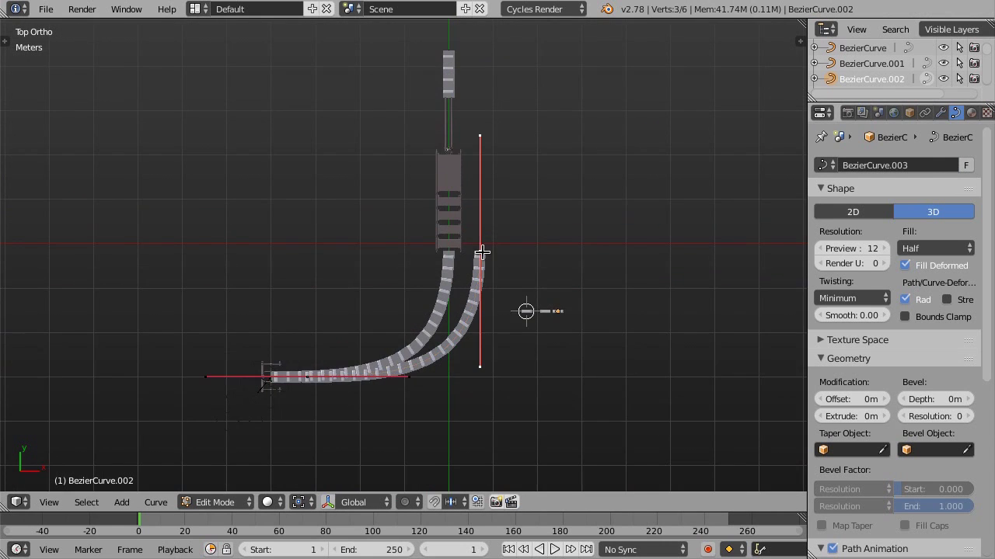
scroll(479, 280, "down", 2)
key("g")
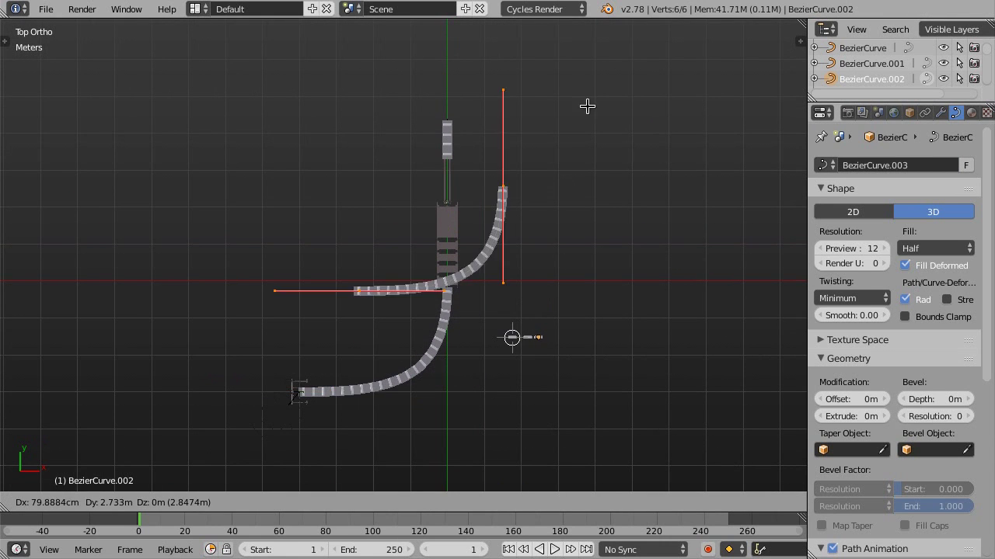
left_click(617, 134)
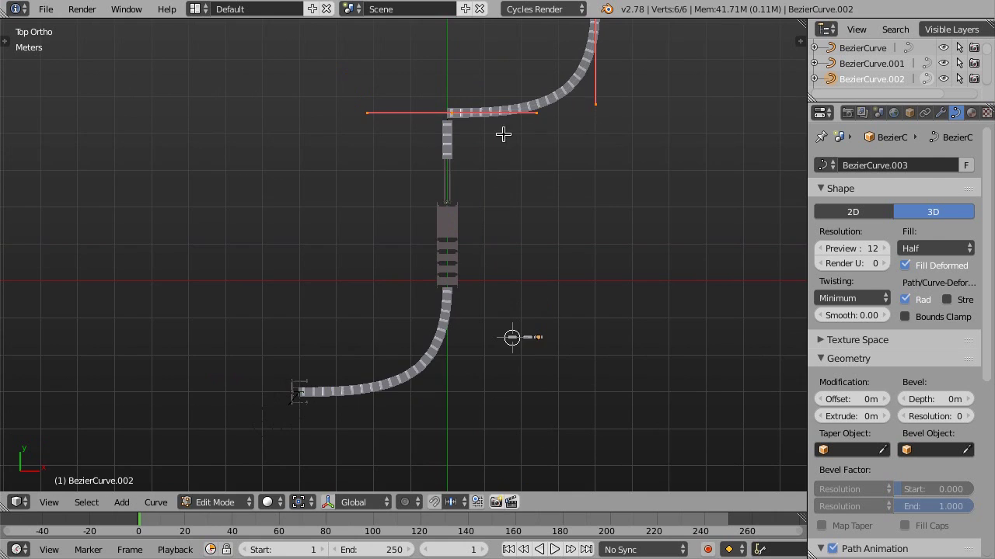
middle_click_drag(505, 133, 506, 248, "shift")
scroll(520, 257, "up", 2)
Step: Rotate the curve handle twice to start bending the copy into an S shape
key("s")
key("Escape")
key("r")
left_click(554, 137)
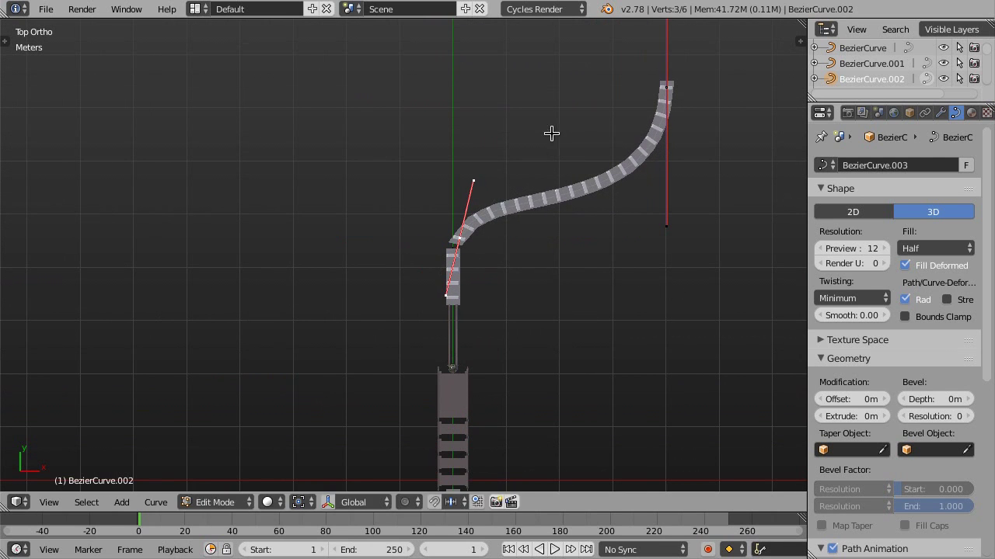
key("r")
left_click(466, 249)
scroll(462, 244, "up", 3)
scroll(462, 244, "up", 3)
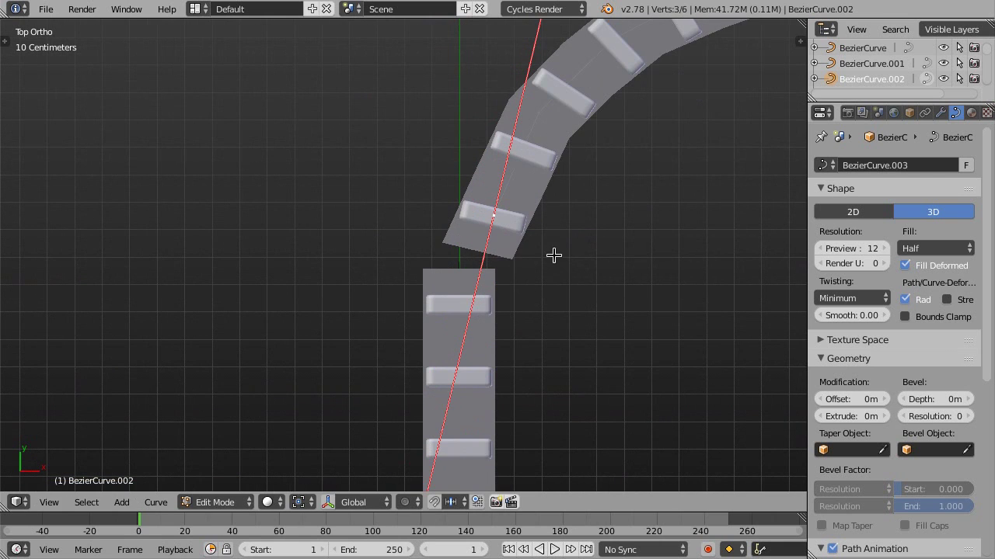
Step: Join the curve's end to the straight row and shorten that end's handle
key("g")
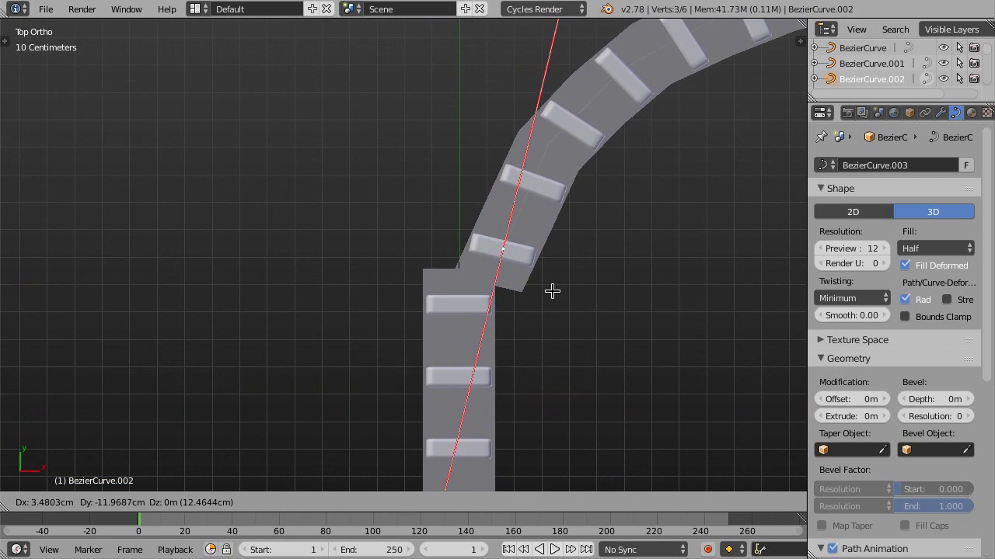
left_click(518, 303)
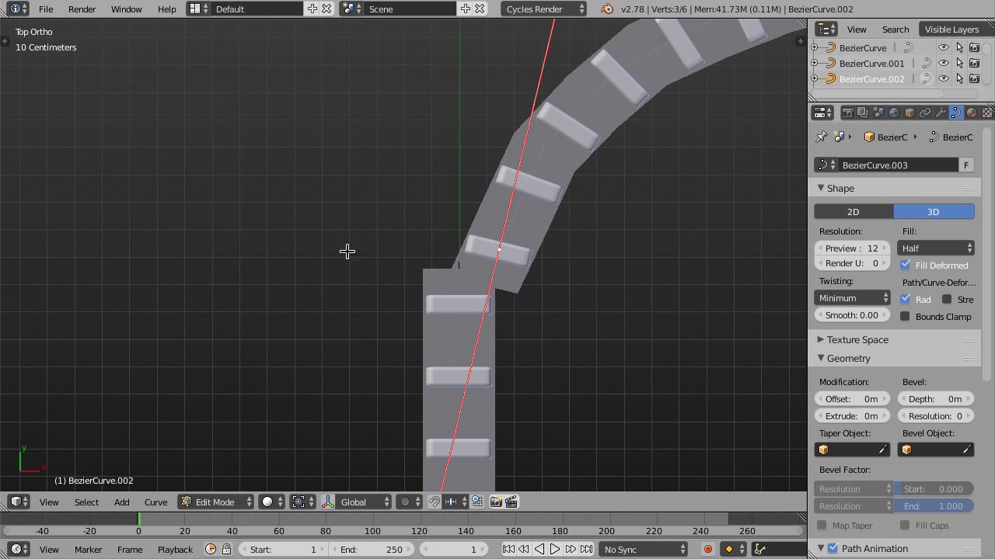
scroll(528, 174, "down", 2)
scroll(595, 207, "down", 2)
scroll(570, 282, "down", 2)
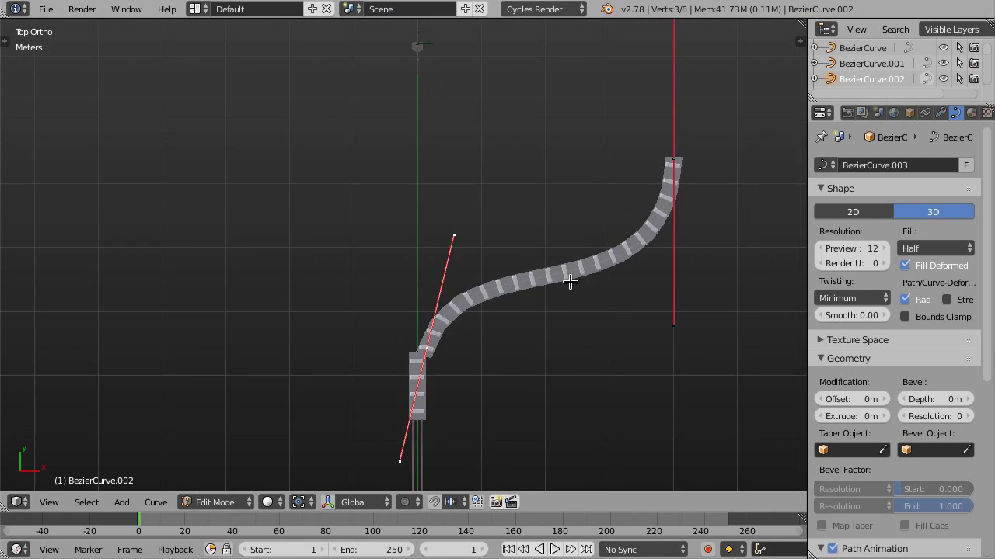
scroll(622, 244, "down", 1)
key("g")
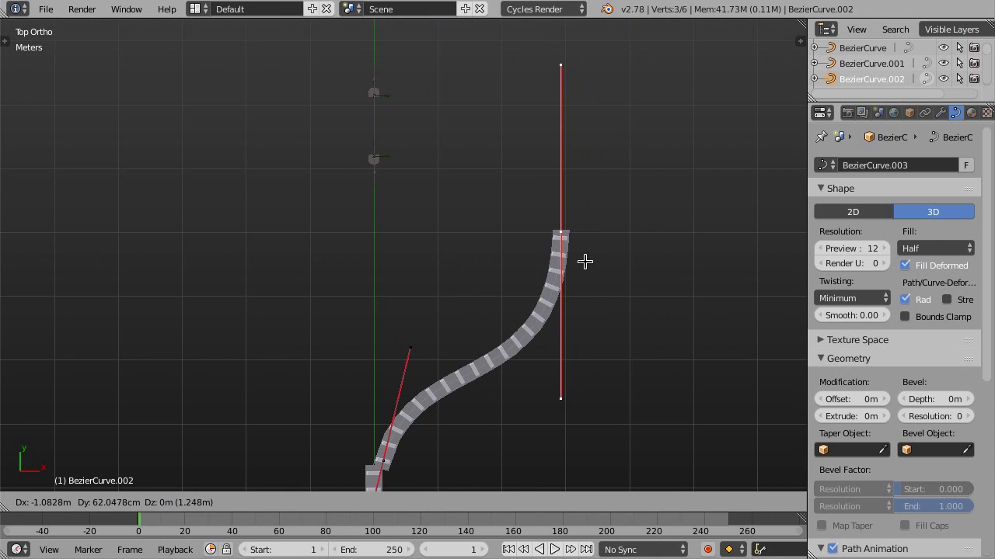
key("s")
left_click(637, 318)
Step: Extrude a new curve point, then rotate and shorten its handle
key("e")
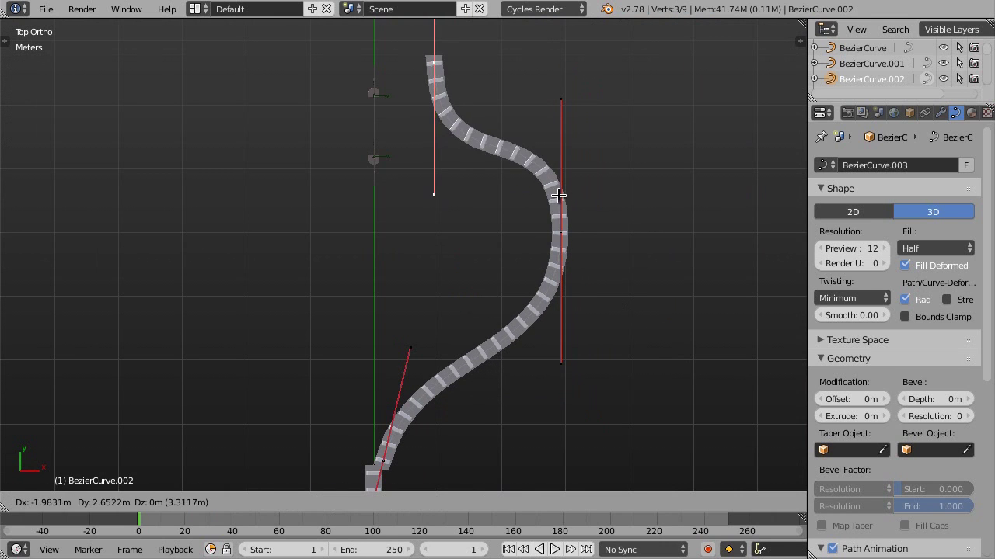
left_click(535, 238)
key("r")
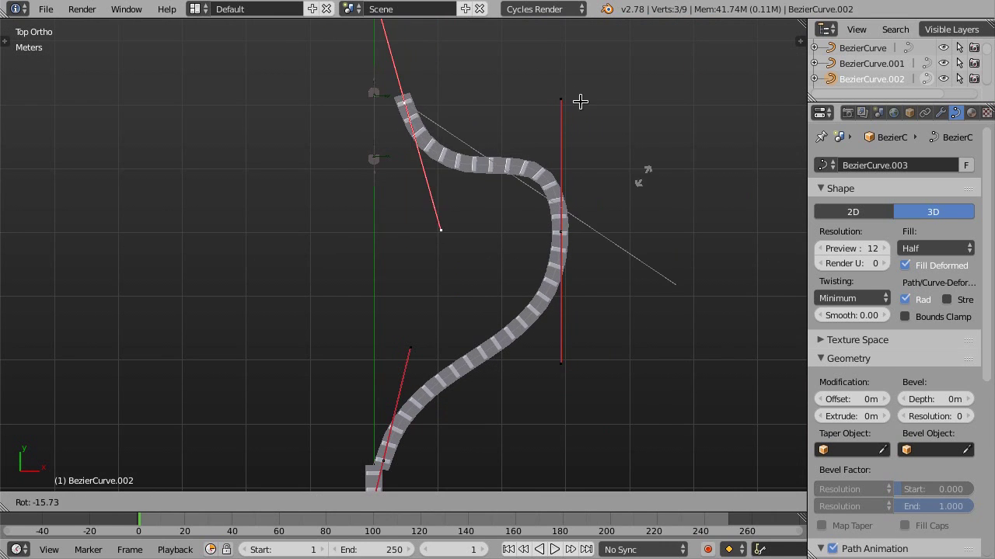
left_click(479, 55)
key("s")
left_click(522, 179)
Step: Flatten the top end handle level with S Y 0, then reposition and resize it
type("sy0")
key("Return")
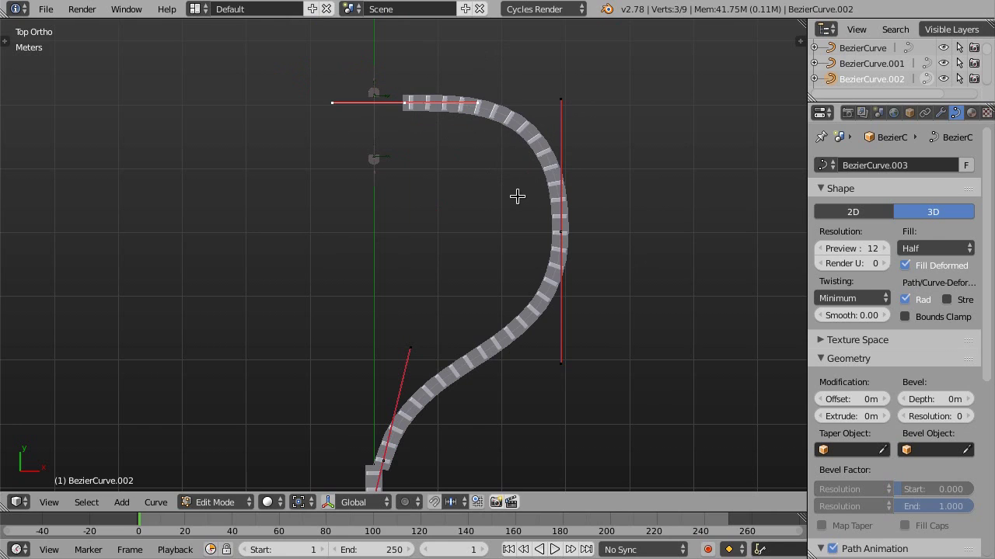
key("g")
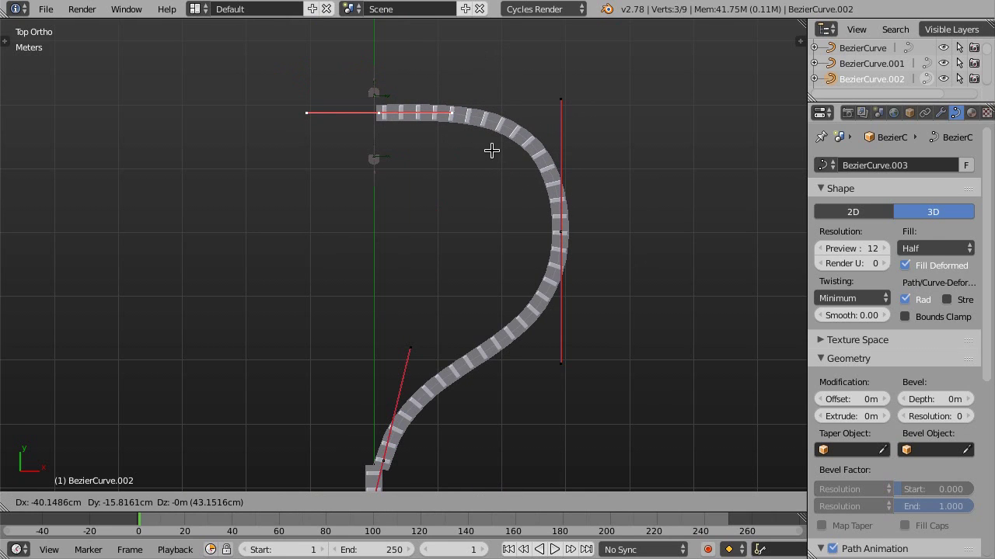
left_click(491, 153)
key("s")
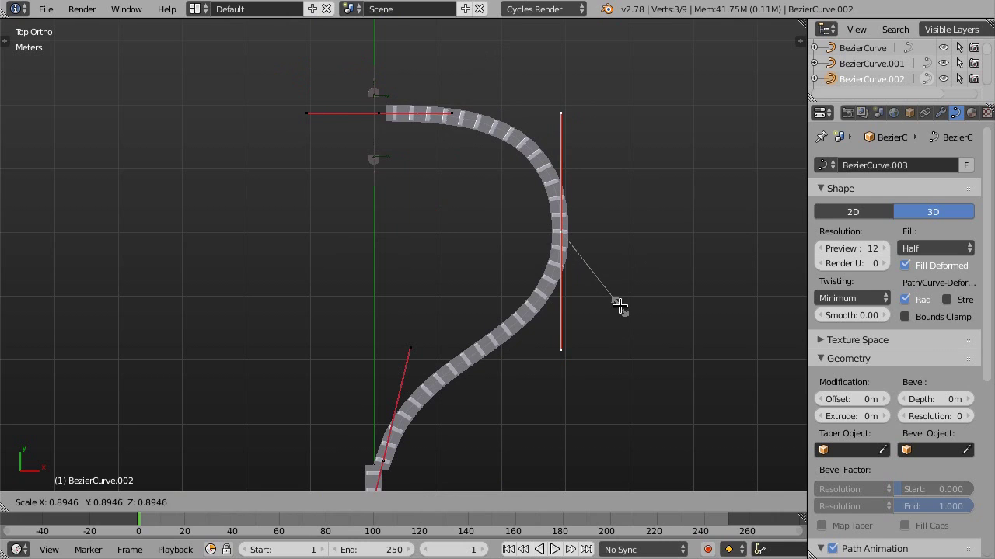
left_click(619, 305)
Step: Fine-tune the top end point's position and handle length, then orbit to inspect the row
key("g")
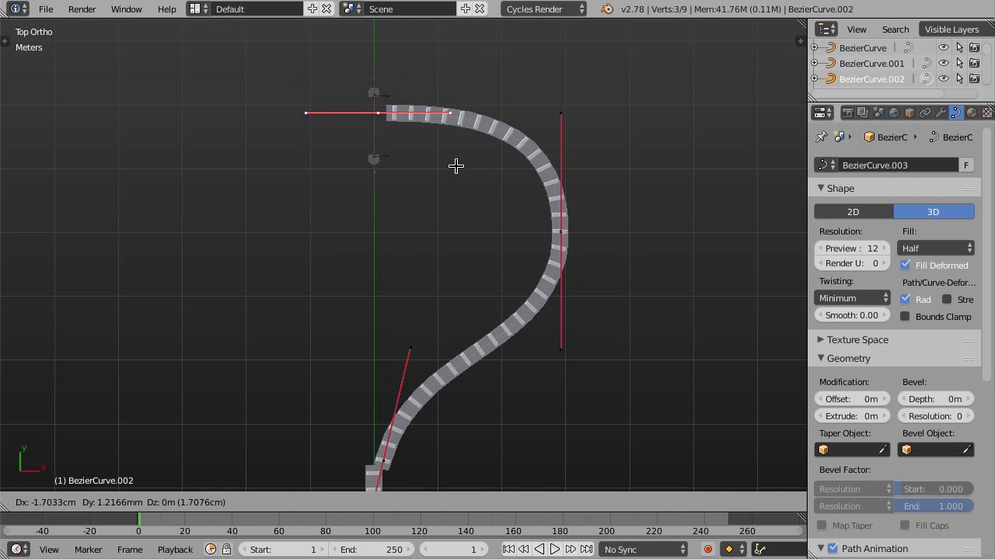
left_click(447, 167)
key("s")
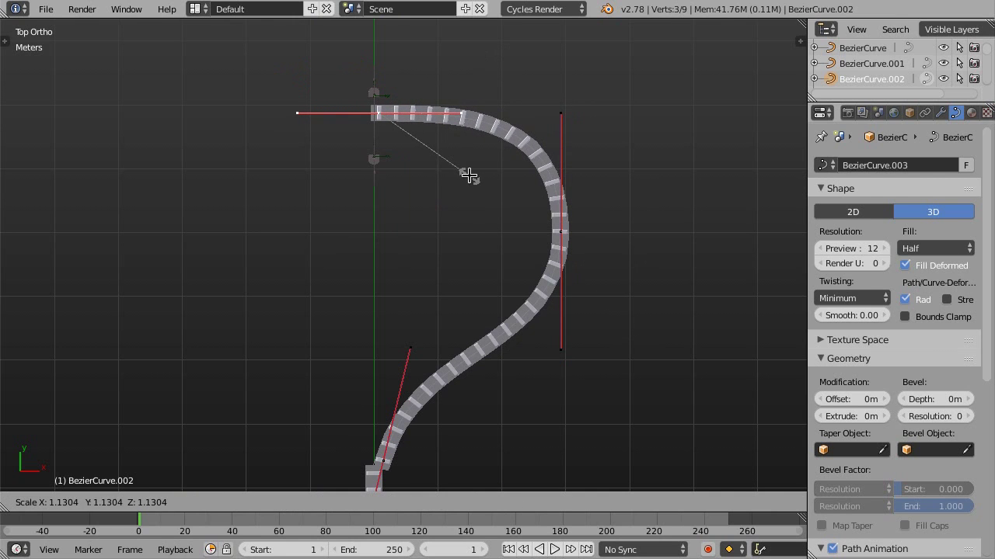
left_click(466, 175)
key("g")
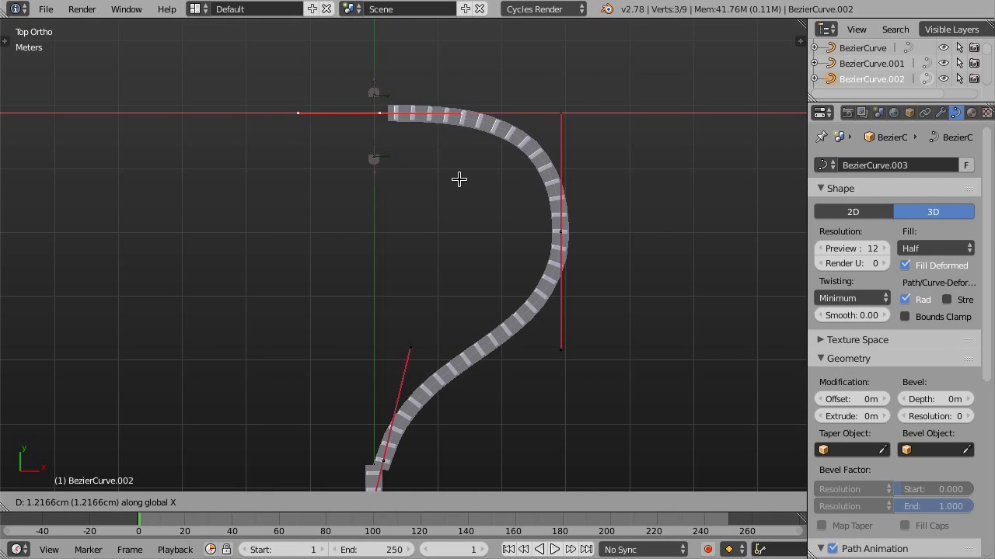
left_click(456, 178)
mouse_move(455, 178)
middle_mouse_down()
mouse_move(329, 167)
mouse_move(377, 178)
mouse_move(366, 206)
mouse_move(345, 194)
middle_mouse_up()
Step: Shift the curve end along X and scale it so the dominoes fit against the panel
scroll(345, 194, "up", 3)
scroll(411, 196, "up", 2)
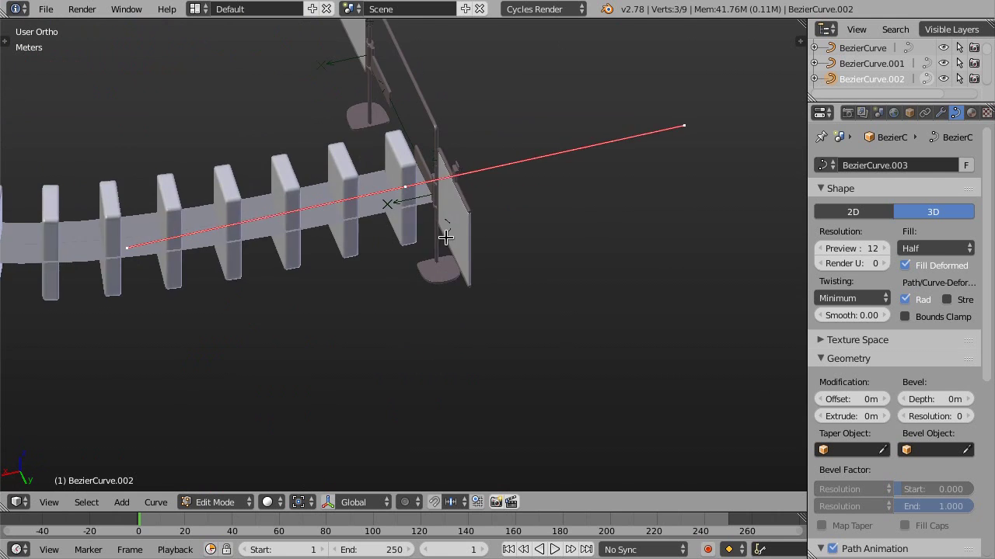
scroll(482, 198, "up", 2)
mouse_move(443, 179)
middle_mouse_down()
mouse_move(412, 221)
mouse_move(478, 244)
middle_mouse_up()
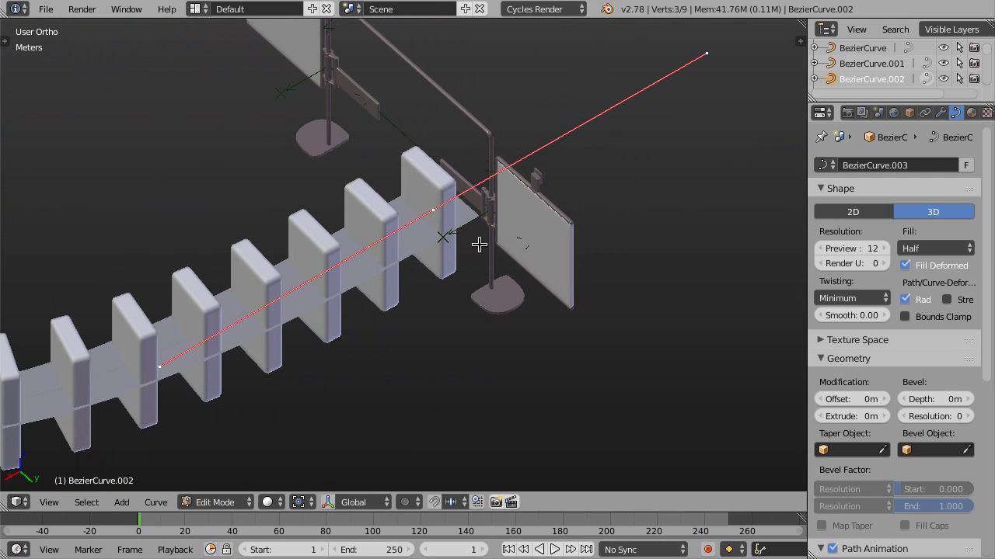
key("g")
key("x")
key("s")
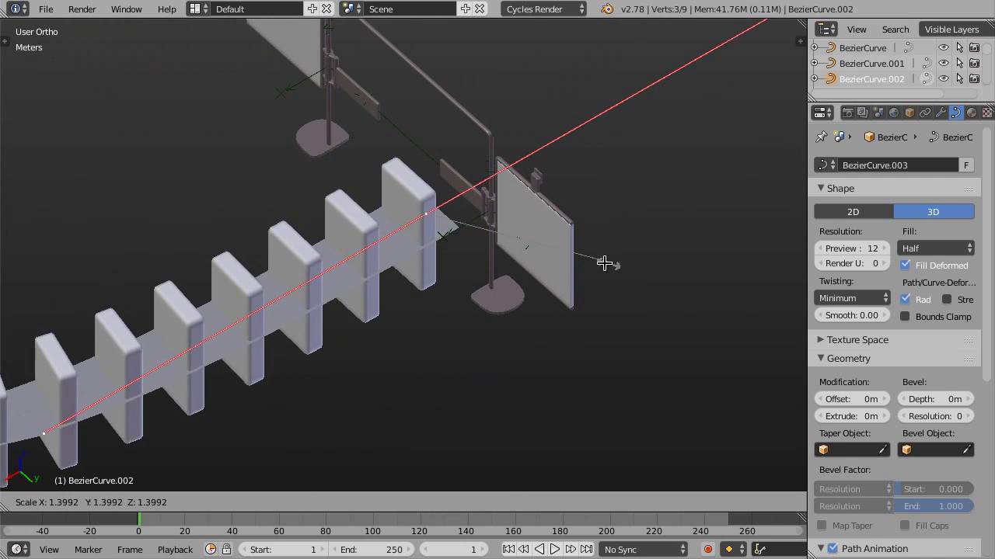
key("KP_8")
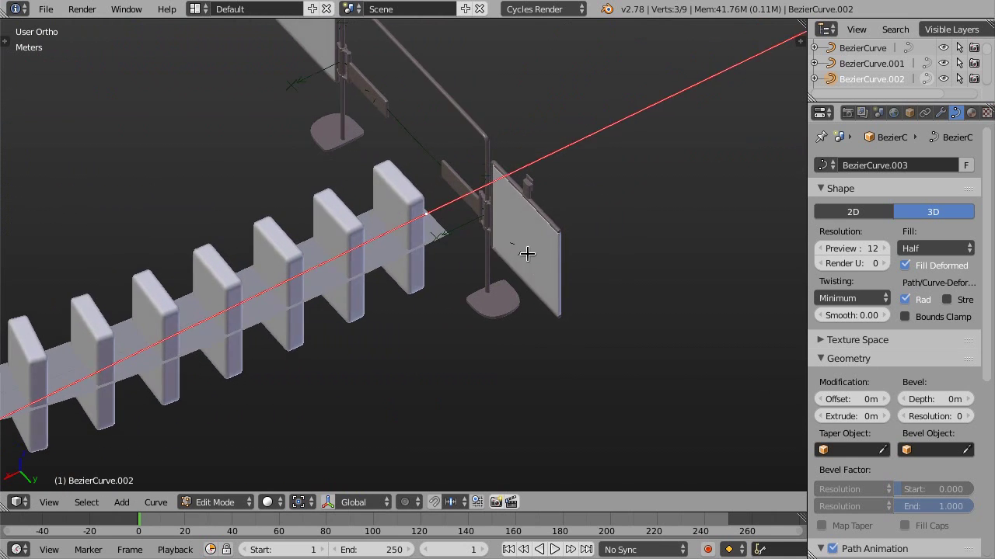
key("KP_8")
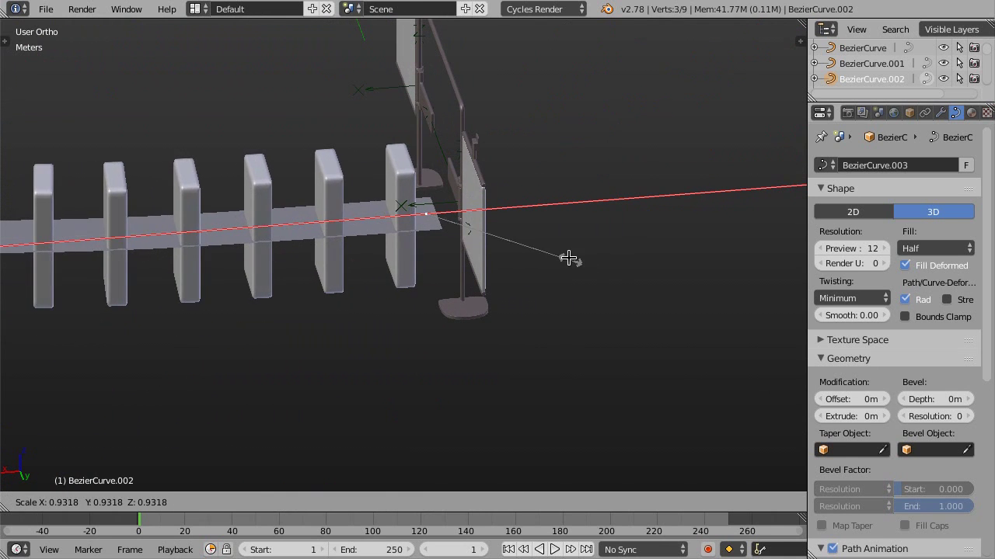
left_click(564, 260)
Step: Inspect the curved domino row from top view and return to Object Mode
scroll(562, 260, "down", 5)
middle_click_drag(562, 260, 513, 262)
scroll(375, 276, "up", 2)
middle_click_drag(375, 276, 494, 285)
key("KP_7")
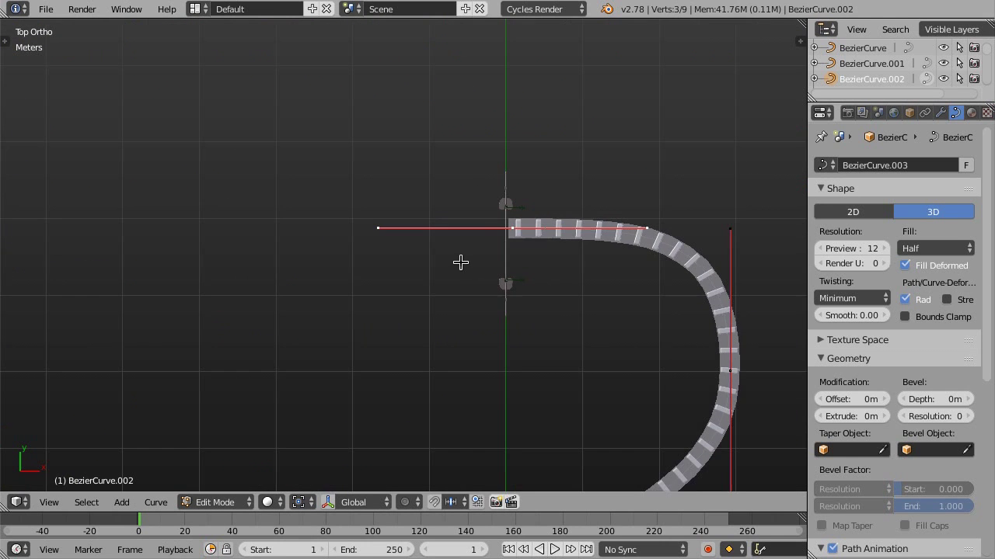
scroll(481, 249, "down", 4)
scroll(490, 217, "up", 2)
key("Tab")
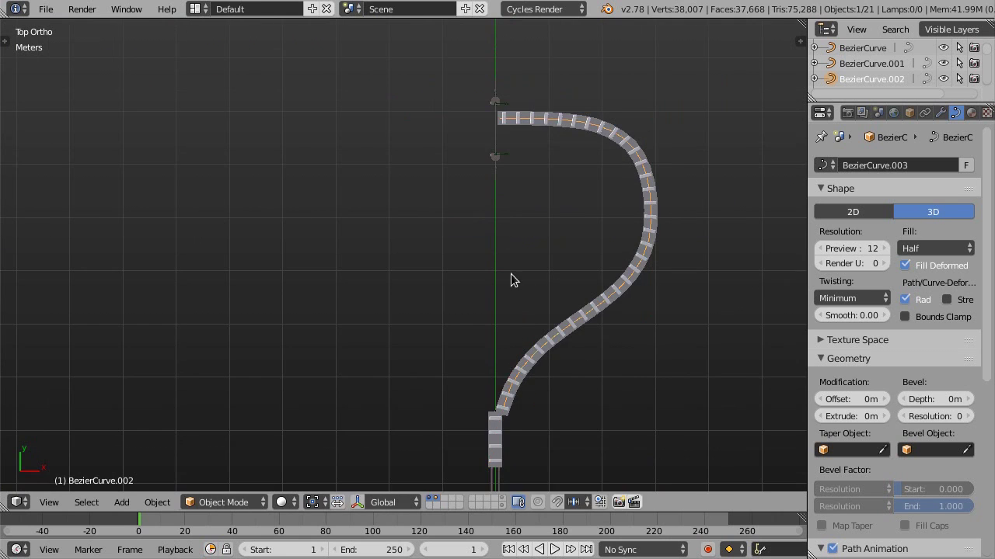
Step: Box-select the lower domino curve objects and duplicate them
scroll(501, 262, "down", 4)
middle_click_drag(500, 262, 557, 260, "shift")
scroll(531, 297, "down", 2)
key("a")
scroll(546, 321, "up", 3)
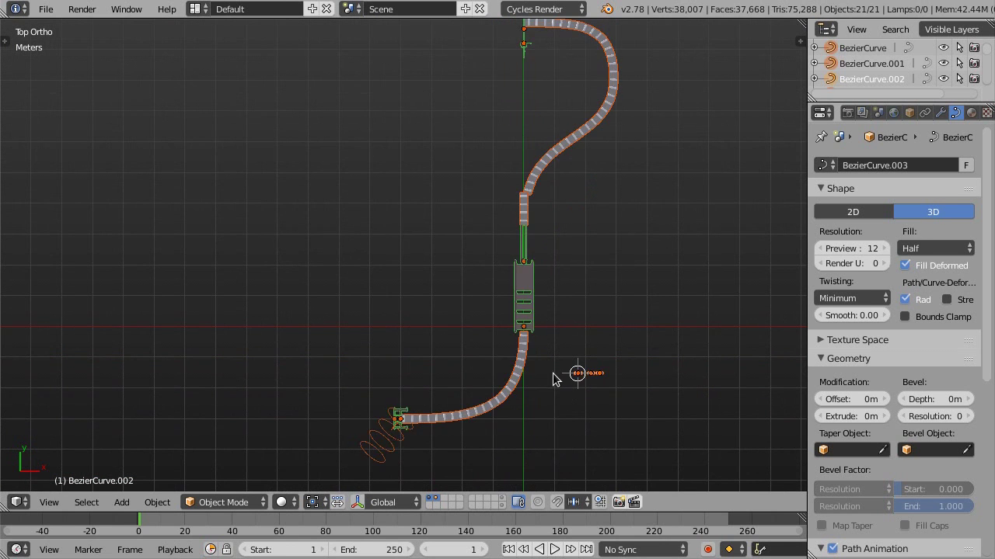
scroll(552, 377, "up", 3)
left_click_drag(434, 348, 606, 414)
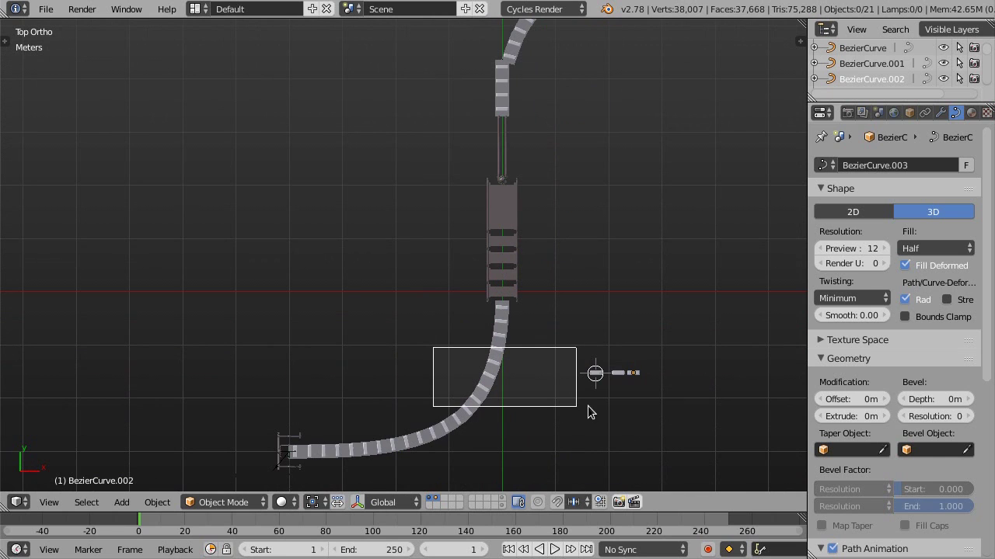
left_click_drag(510, 379, 526, 388)
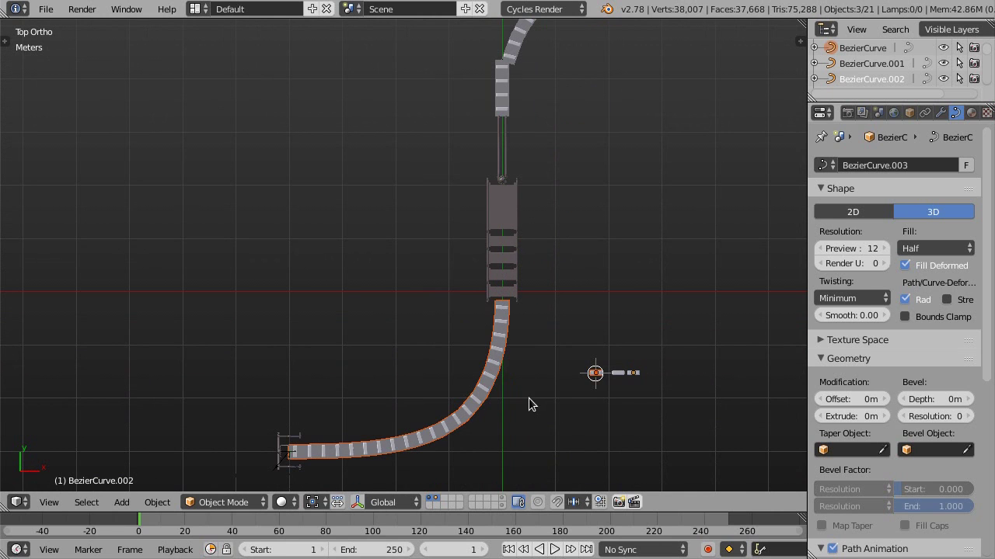
key("shift+d")
Step: Offset the duplicated curve along X beside the original
key("x")
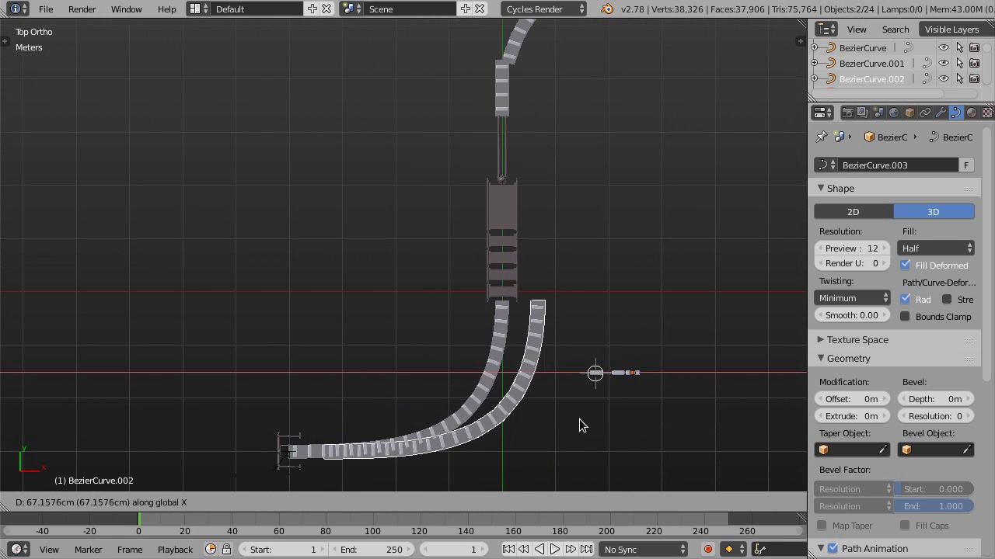
left_click(582, 417)
scroll(516, 400, "down", 1)
scroll(515, 399, "down", 1)
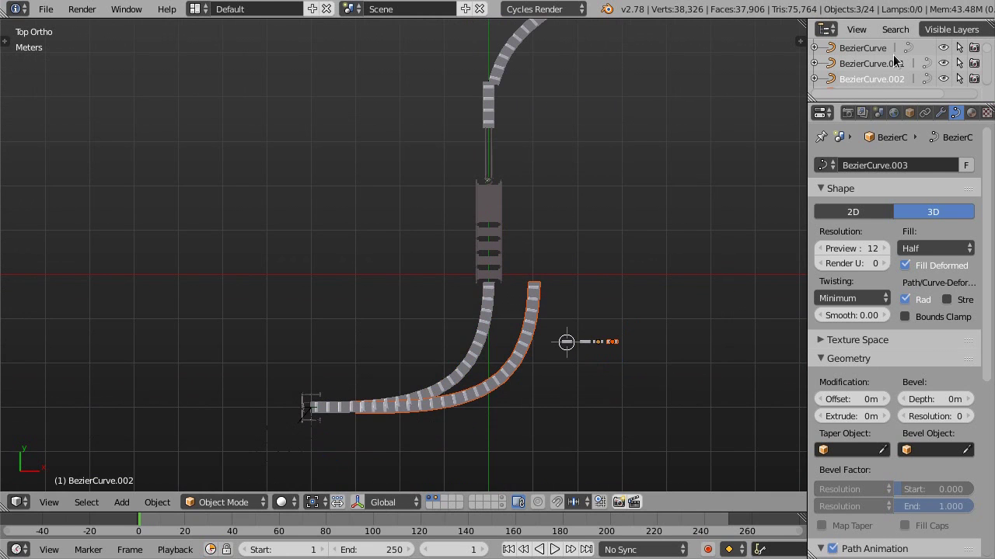
scroll(882, 64, "down", 1)
Step: Move the whole BezierCurve.003 copy up-left in Edit Mode
left_click(872, 70)
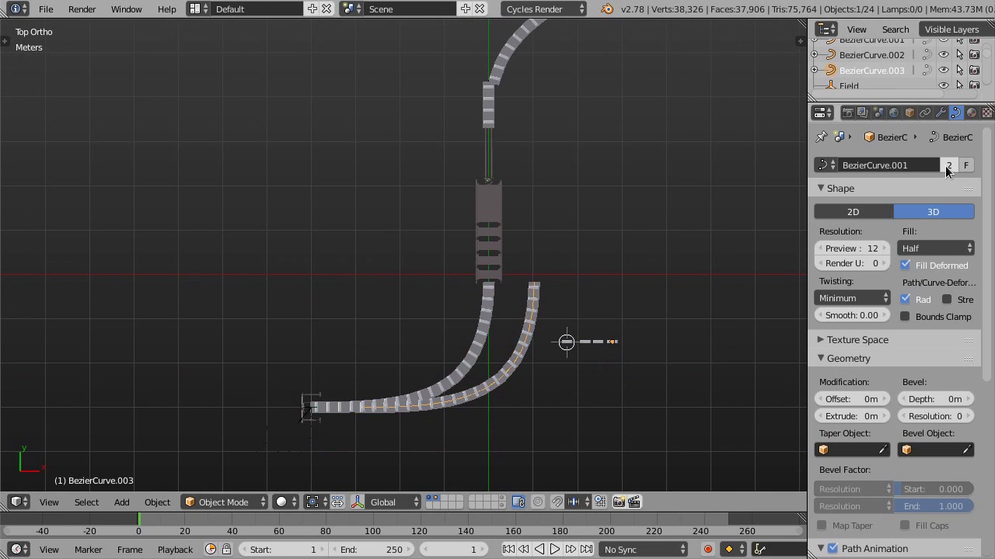
key("Tab")
scroll(570, 355, "down", 1)
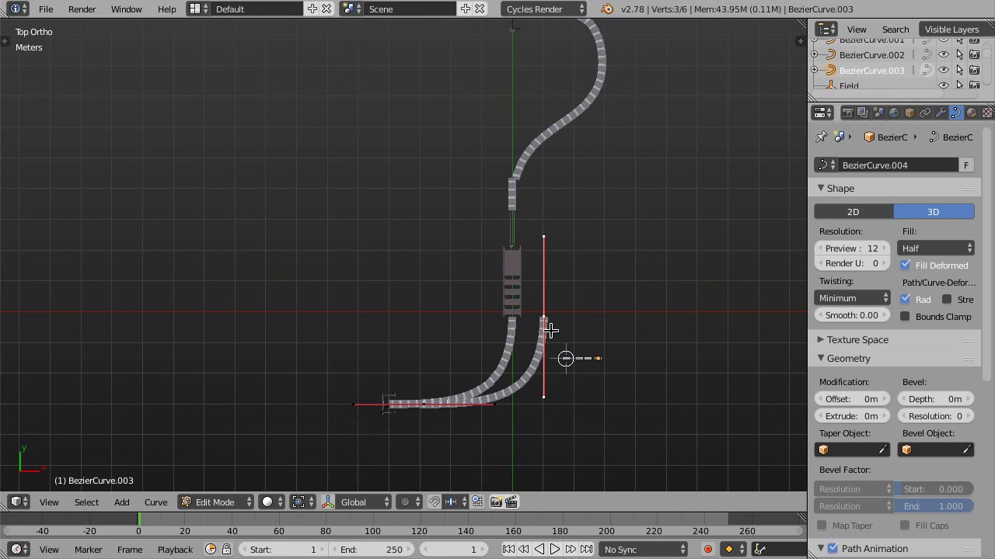
key("g")
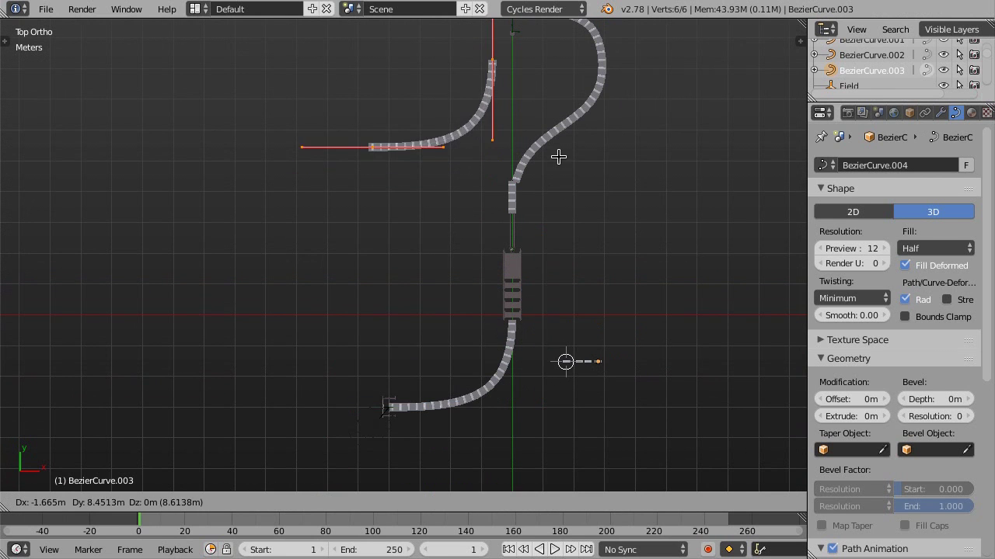
left_click(558, 159)
middle_click_drag(558, 159, 511, 313, "shift")
scroll(506, 292, "up", 1)
key("g")
left_click(355, 311)
Step: Rotate the lower control point's handle to a steep diagonal and move it toward the stem
right_click(313, 308)
key("g")
key("Escape")
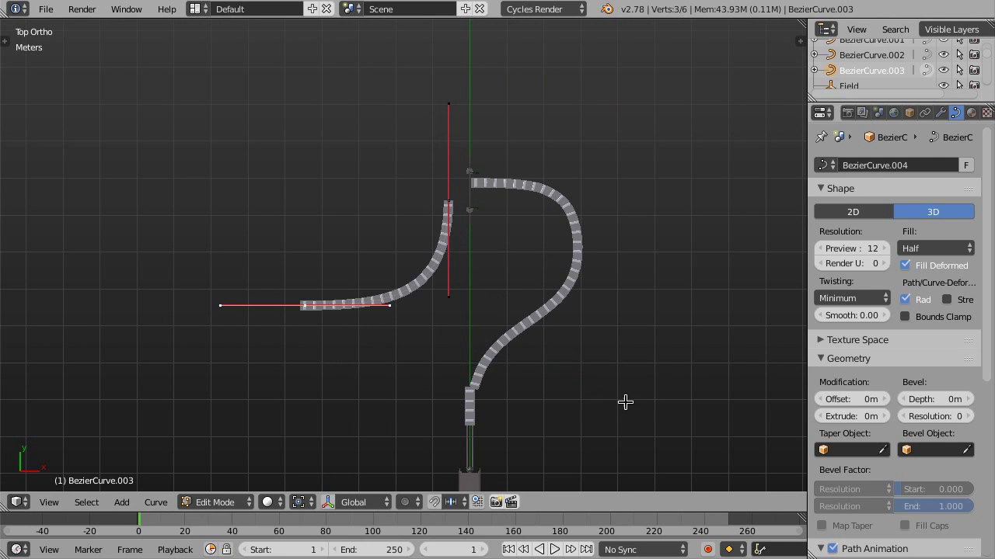
key("r")
left_click(401, 234)
key("g")
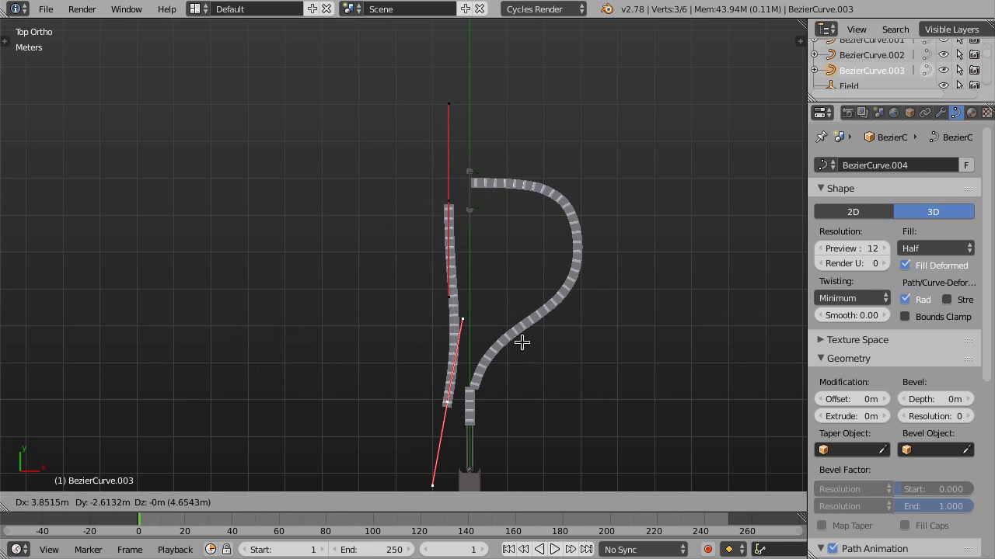
left_click(517, 343)
Step: Reposition the lower control point again and shorten its handle
scroll(482, 335, "down", 2, "shift")
scroll(482, 334, "up", 3)
key("g")
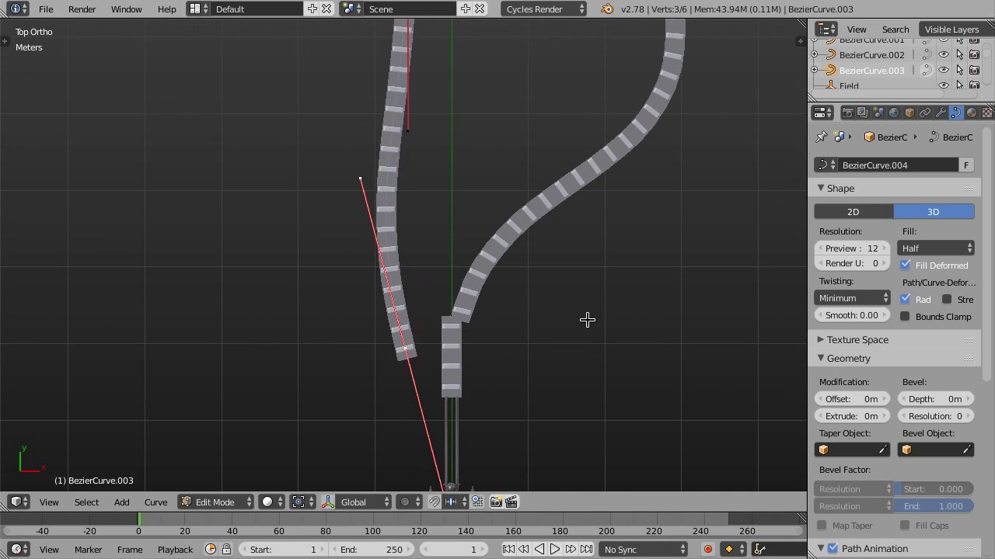
left_click(544, 326)
key("s")
left_click(596, 401)
scroll(596, 401, "down", 2)
Step: Move the top control point, then place the junction point onto the straight stem
right_click(473, 100)
key("g")
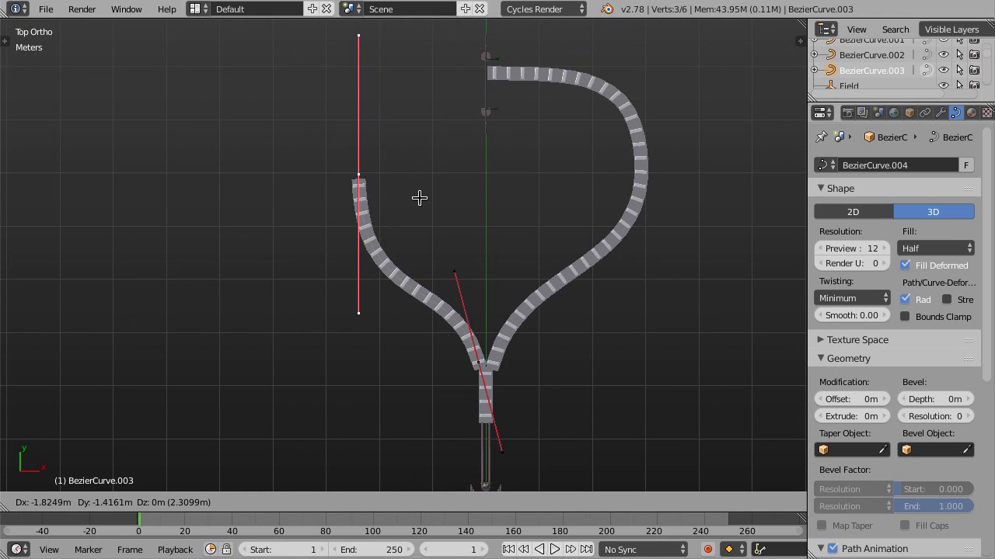
left_click(419, 200)
scroll(557, 458, "up", 3)
scroll(526, 339, "up", 2)
scroll(495, 294, "up", 1)
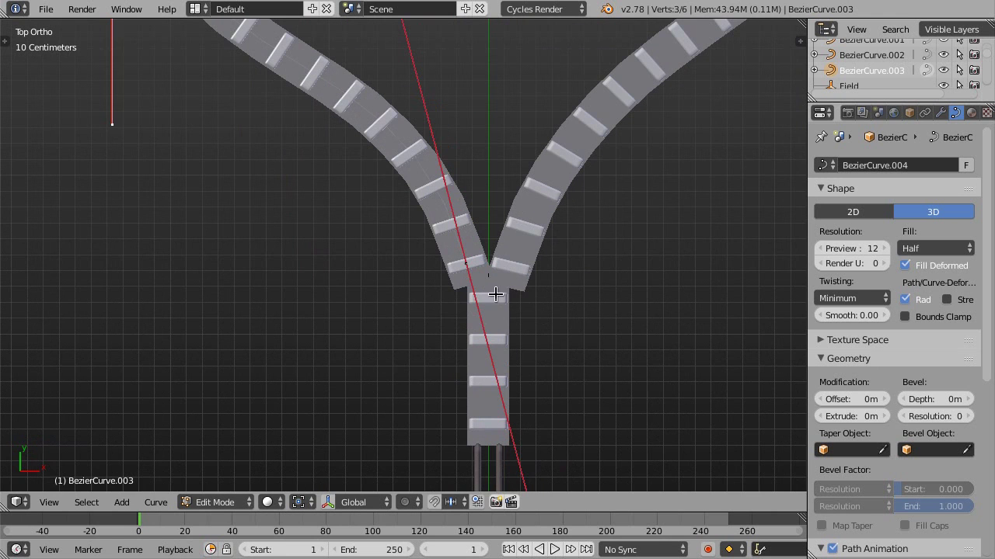
key("r")
key("g")
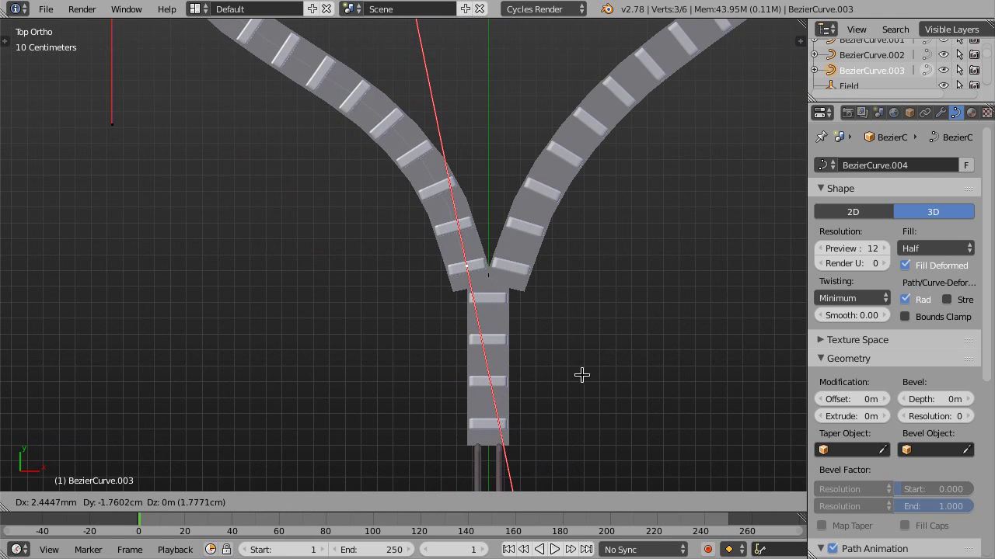
left_click(580, 379)
scroll(571, 373, "down", 4)
scroll(377, 251, "down", 2)
Step: Extrude a new point at the left curve's top, rotating and sizing its handle
scroll(435, 248, "down", 1)
key("s")
left_click(490, 271)
middle_click_drag(484, 256, 422, 293, "shift")
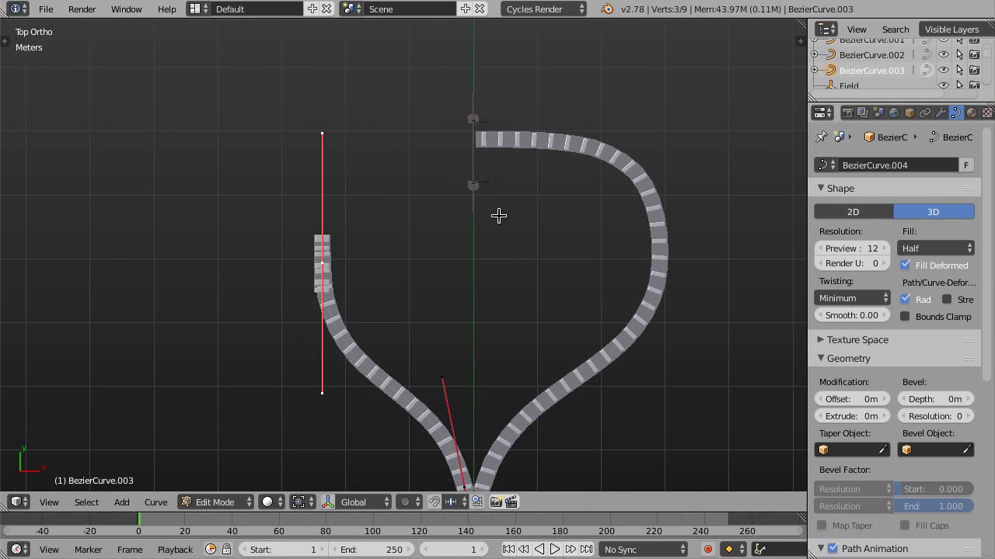
key("e")
key("r")
left_click(426, 216)
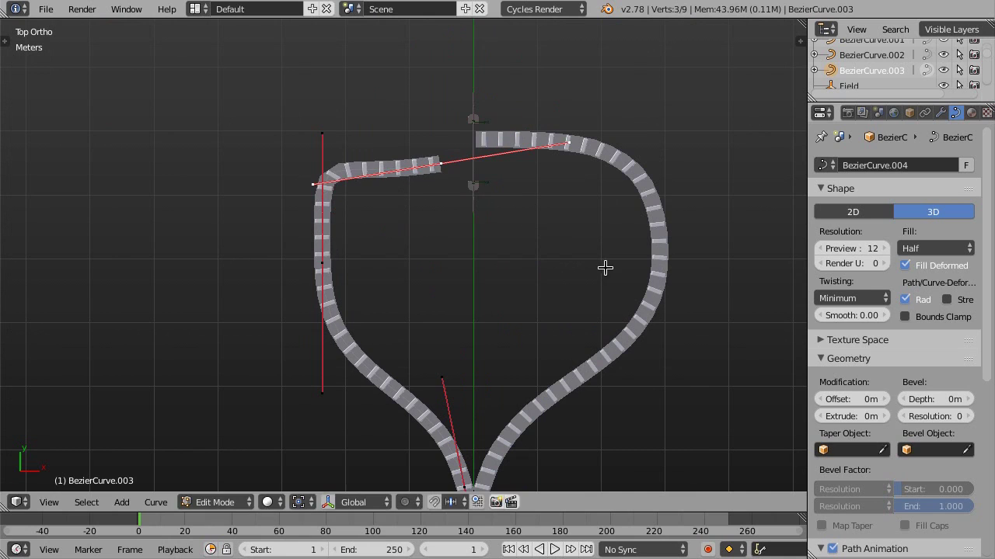
key("s")
left_click(467, 209)
Step: Level and flatten the new point's handle and move it toward the heart's top centre
key("r")
left_click(498, 243)
key("s")
left_click(496, 245)
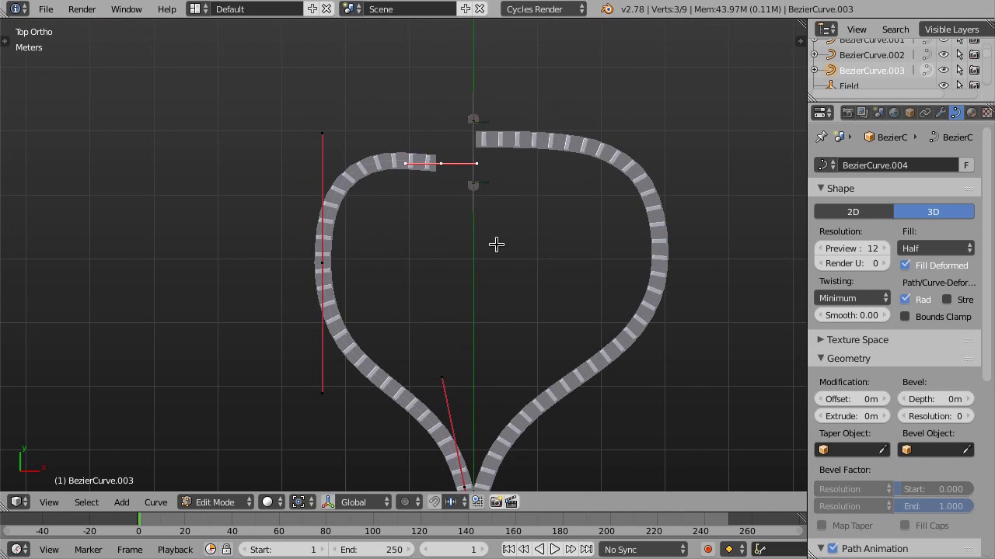
key("g")
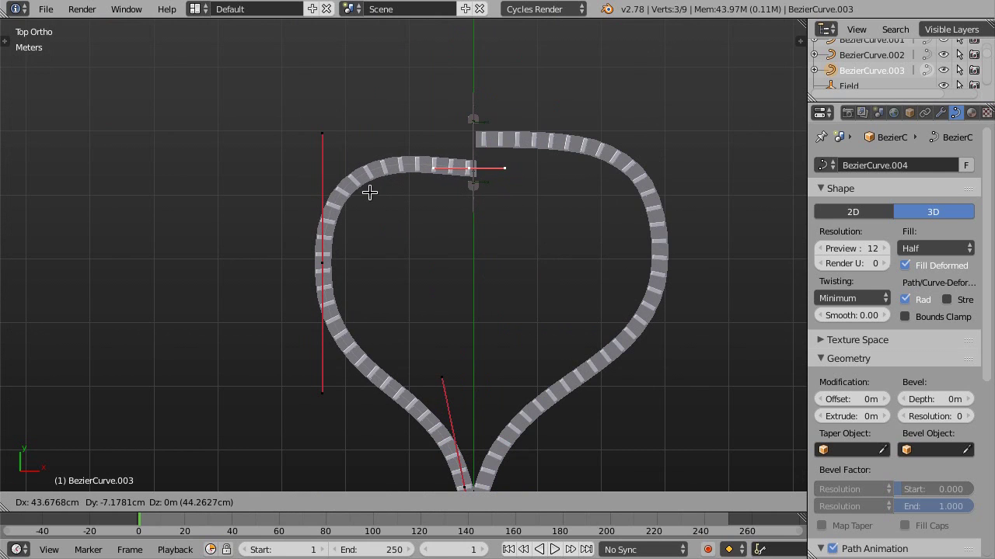
left_click(369, 192)
key("s")
left_click(434, 296)
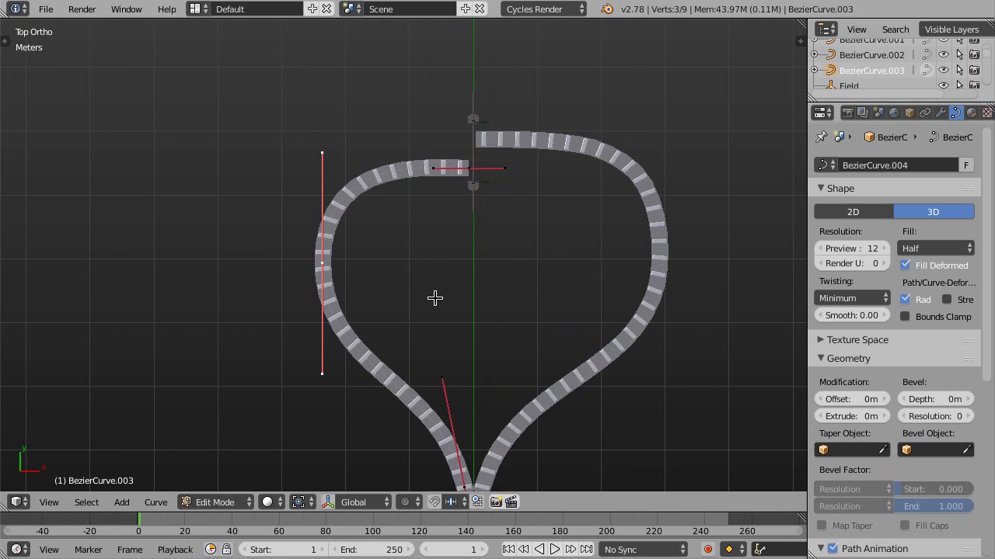
key("g")
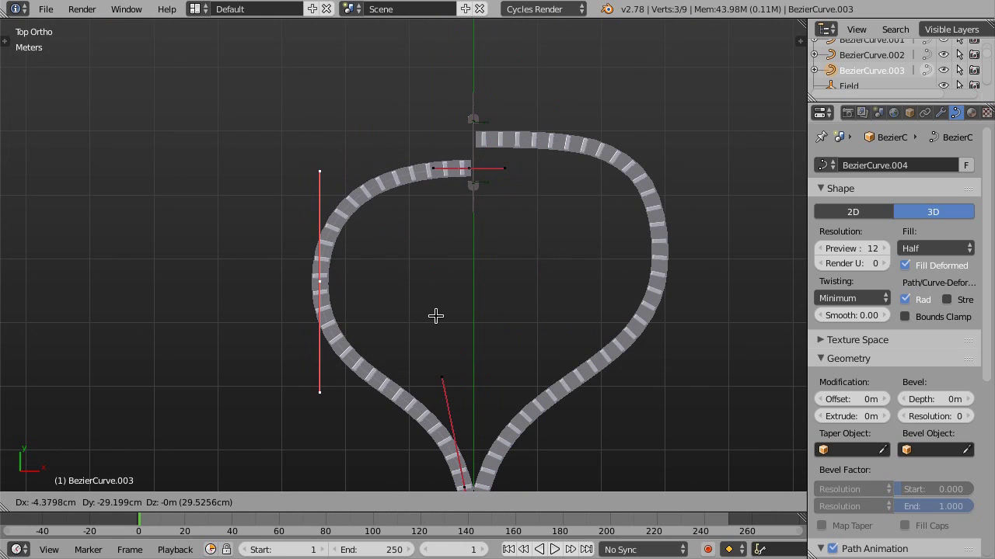
left_click(435, 312)
Step: Scale and shift the top control point along X so both loop halves meet
right_click(469, 168)
key("s")
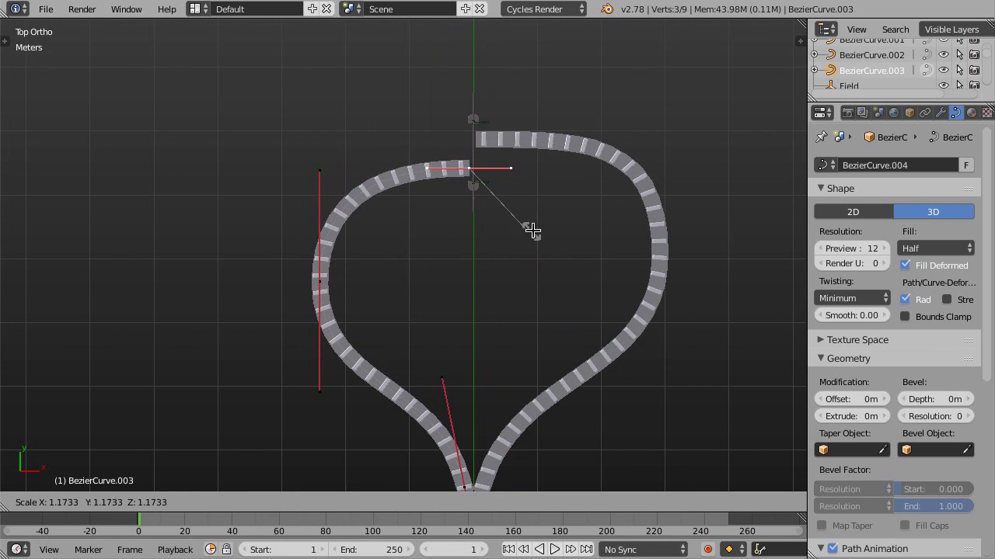
left_click(544, 230)
key("g")
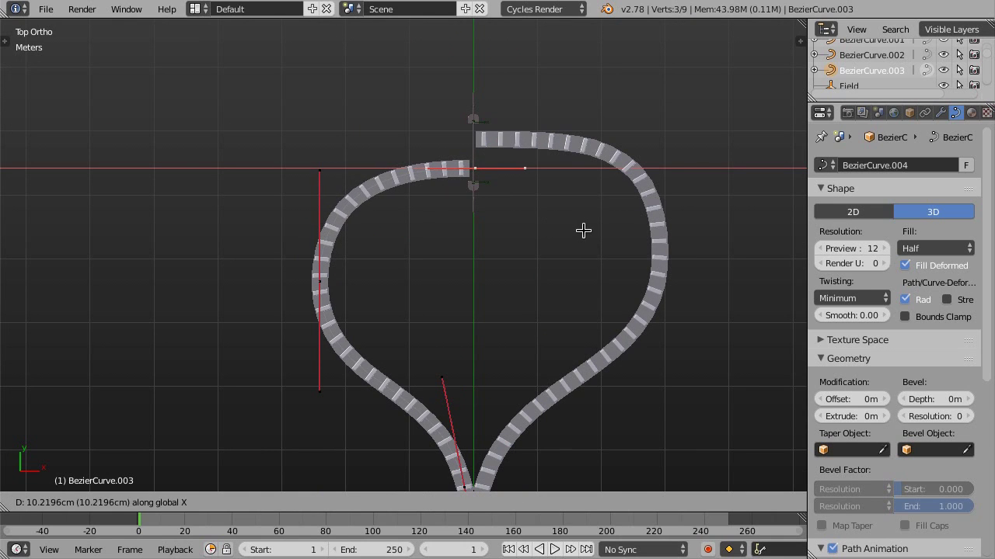
left_click(585, 230)
mouse_move(414, 341)
middle_mouse_down()
mouse_move(633, 216)
mouse_move(473, 165)
mouse_move(461, 244)
mouse_move(523, 241)
mouse_move(493, 244)
mouse_move(491, 210)
mouse_move(536, 228)
middle_mouse_up()
key("g")
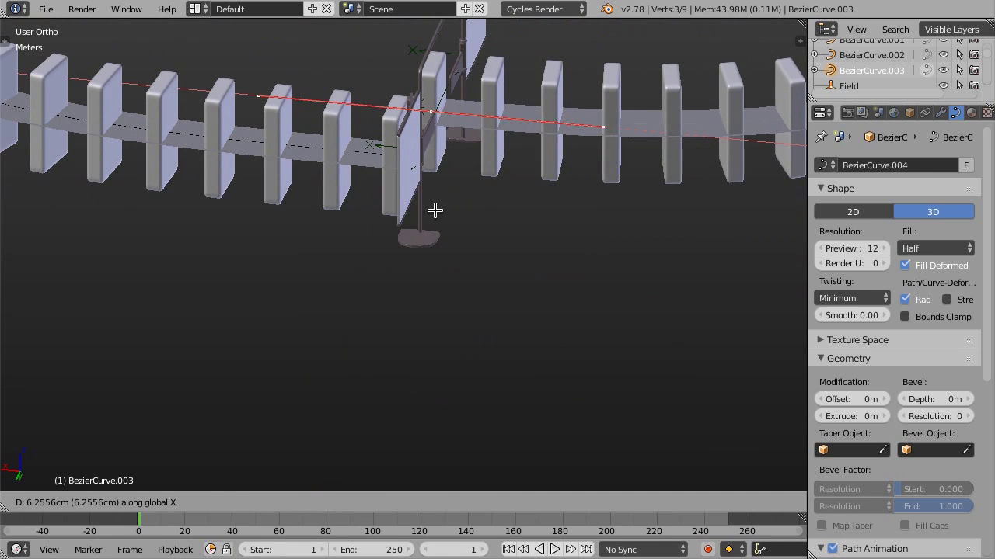
left_click(470, 208)
key("s")
left_click(457, 168)
mouse_move(457, 168)
middle_mouse_down()
mouse_move(526, 194)
mouse_move(318, 226)
mouse_move(403, 224)
mouse_move(280, 247)
mouse_move(360, 169)
mouse_move(362, 333)
middle_mouse_up()
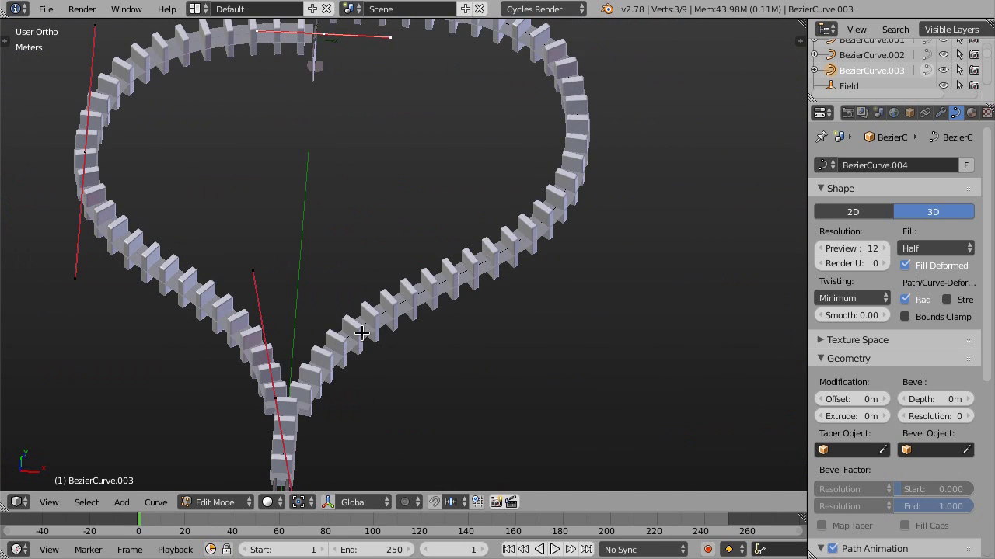
Step: Return to Object Mode, orbit to the staircase, and select the loose domino
key("KP_7")
scroll(439, 195, "up", 2)
scroll(402, 331, "up", 3)
key("Tab")
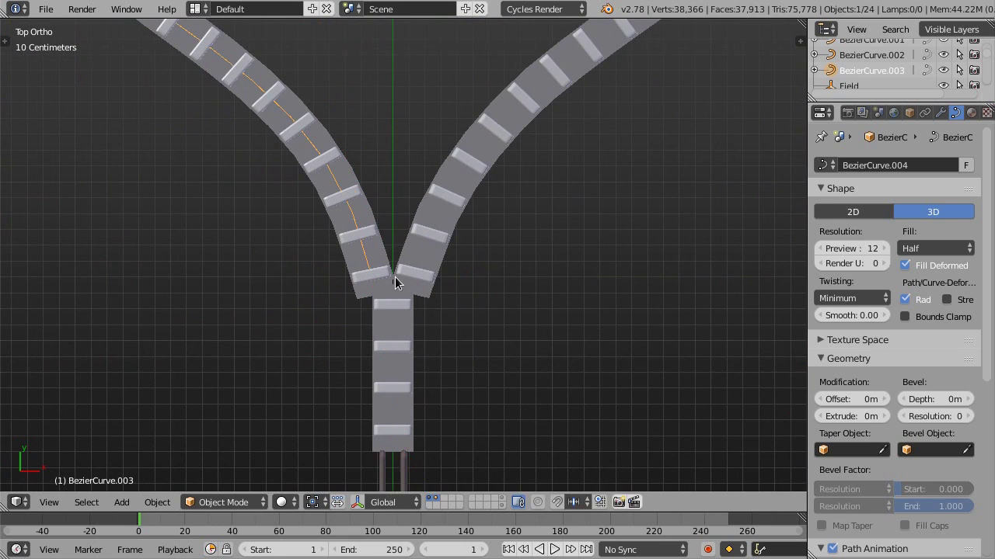
scroll(394, 279, "up", 4)
scroll(395, 277, "down", 6)
scroll(395, 277, "down", 6)
mouse_move(455, 258)
middle_mouse_down()
mouse_move(431, 289)
mouse_move(404, 268)
mouse_move(420, 249)
mouse_move(378, 251)
middle_mouse_up()
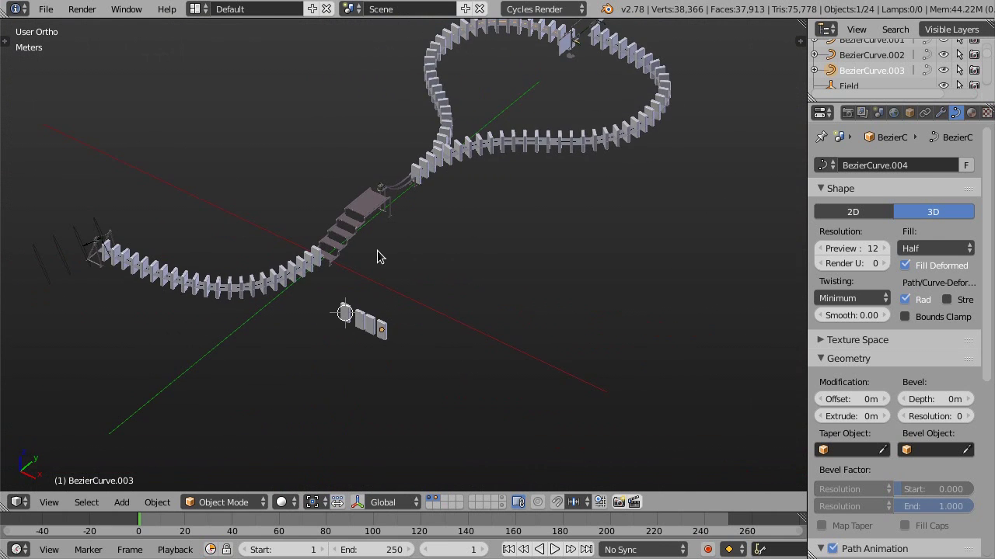
scroll(344, 251, "up", 4)
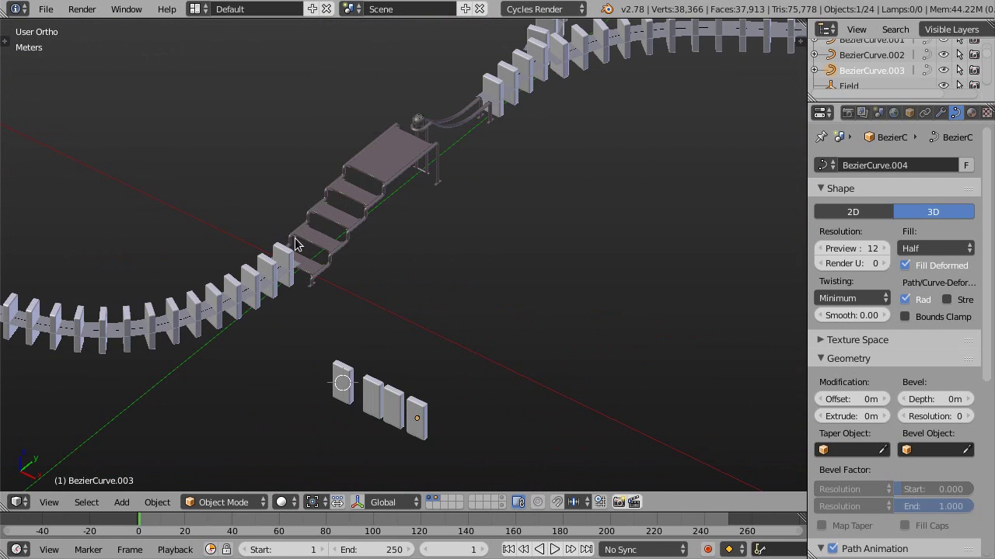
scroll(353, 170, "up", 2)
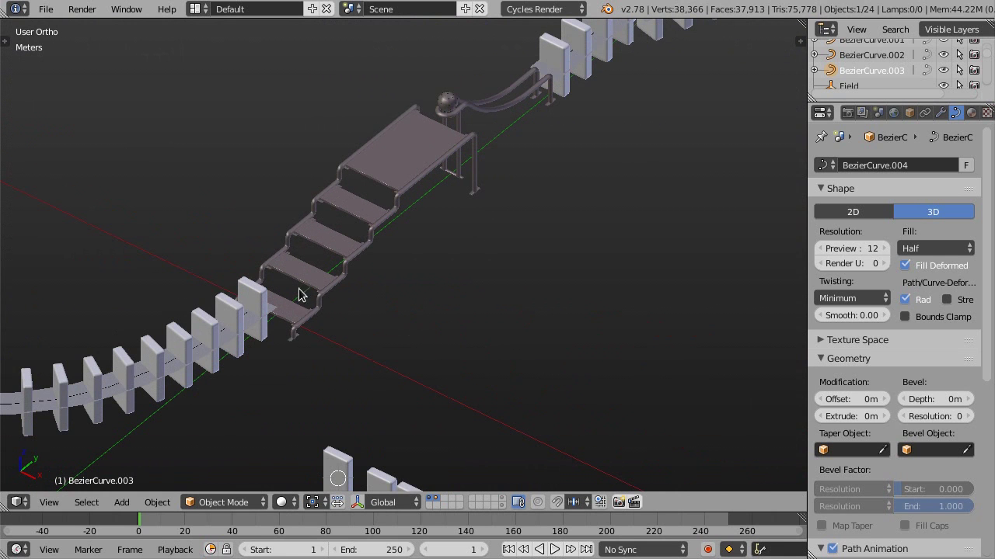
scroll(370, 171, "down", 4)
scroll(401, 171, "up", 2)
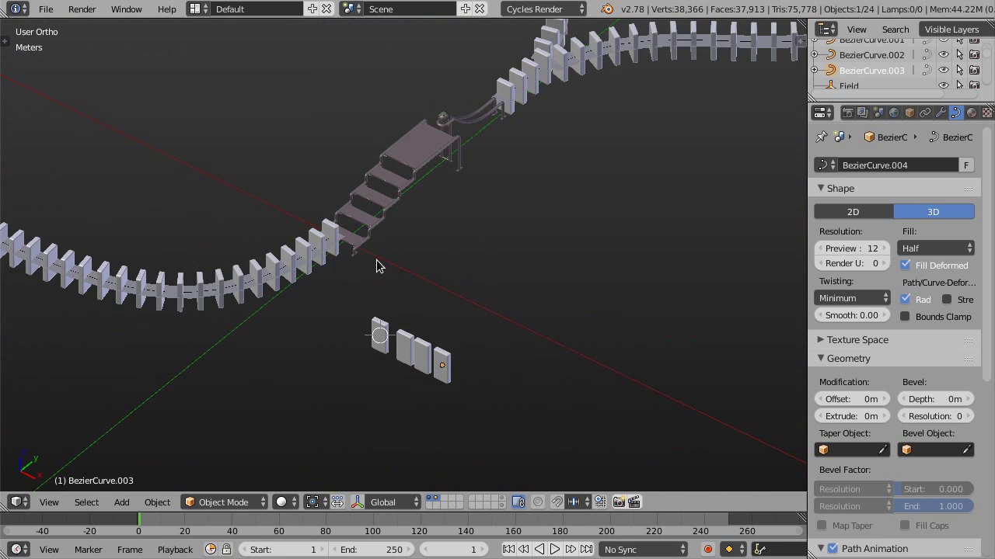
right_click(378, 342)
Step: Create a linked duplicate of the domino to the left and check it in 3D
key("KP_7")
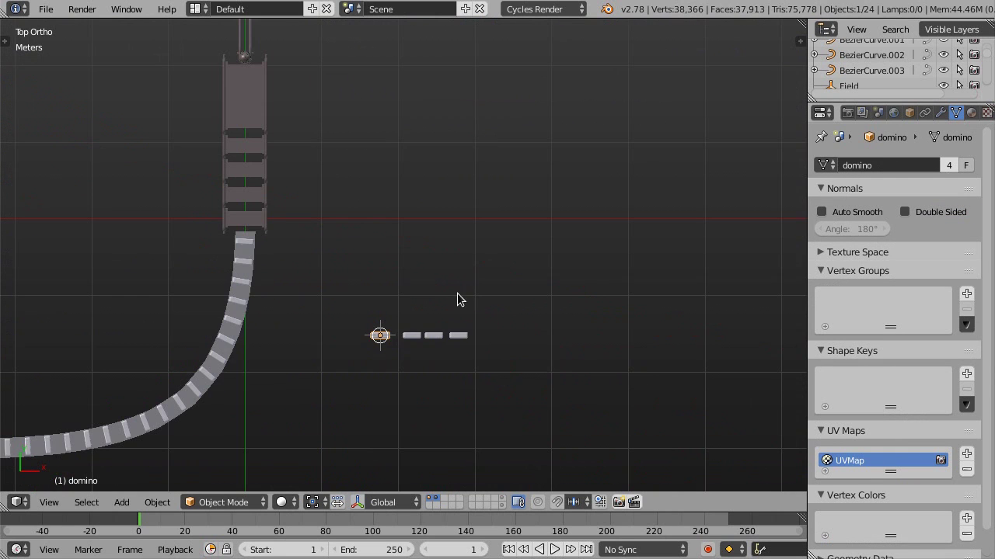
scroll(419, 280, "up", 2)
key("alt+d")
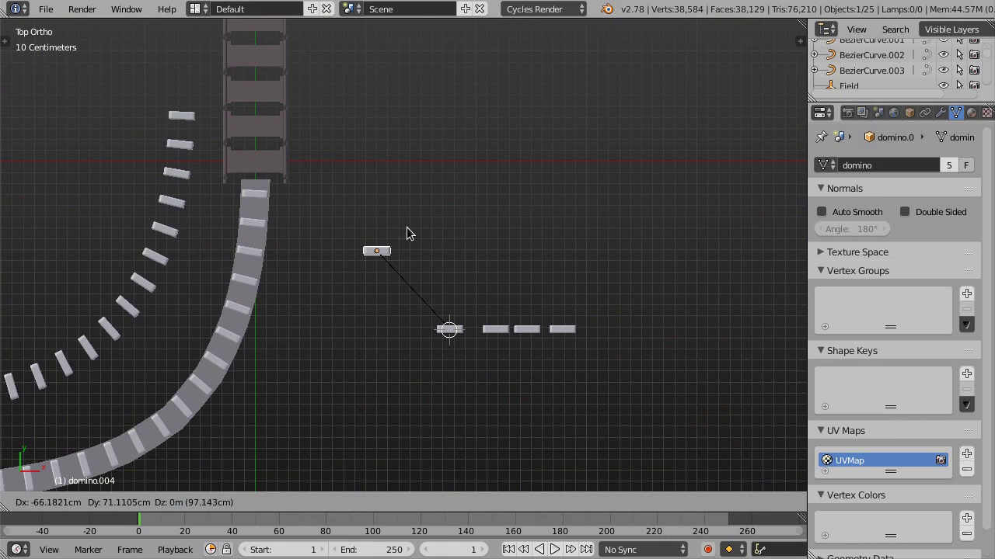
left_click(380, 235)
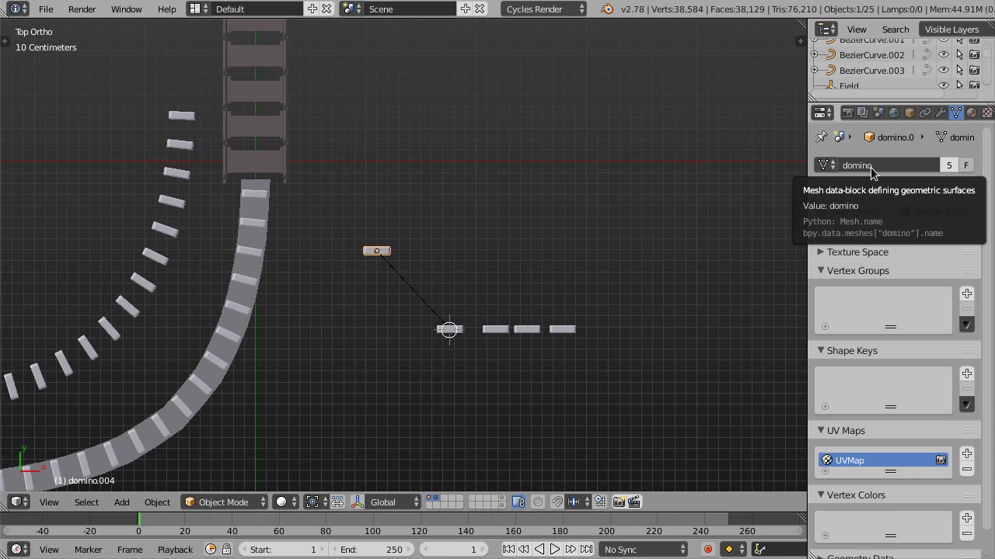
middle_click_drag(419, 259, 467, 223, "shift")
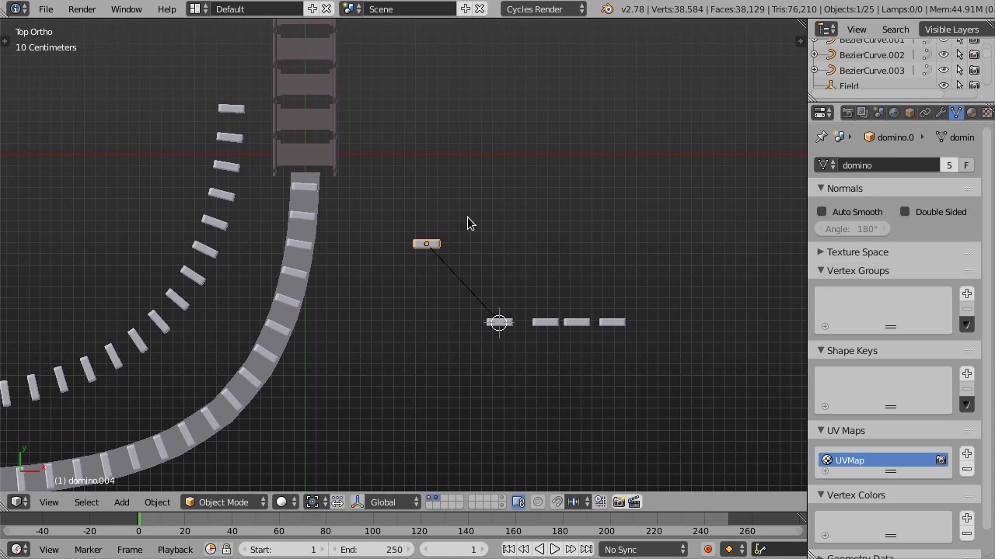
middle_click_drag(424, 265, 422, 265, "shift")
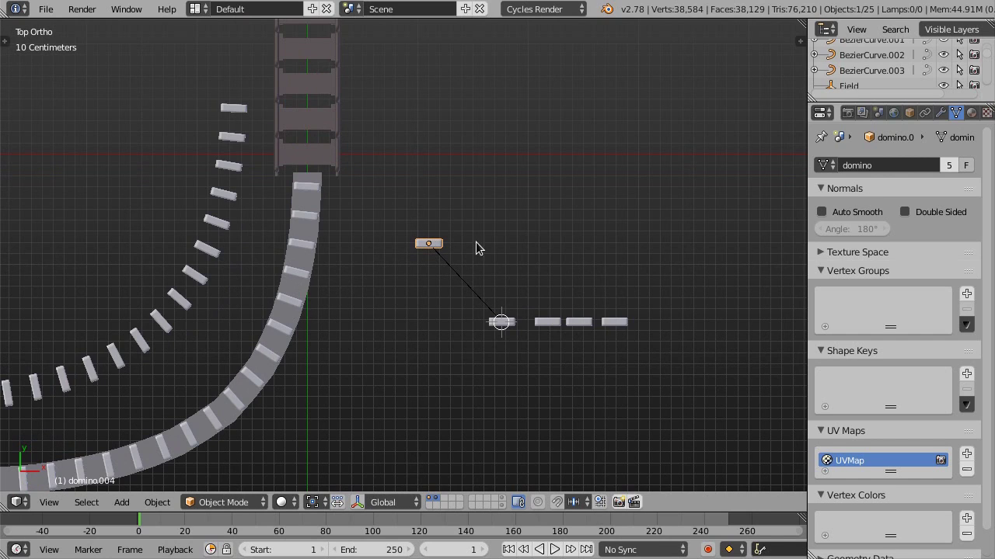
mouse_move(399, 258)
middle_mouse_down("shift")
mouse_move(438, 257)
mouse_move(427, 211)
mouse_move(428, 240)
mouse_move(349, 235)
mouse_move(442, 228)
mouse_move(428, 218)
mouse_move(355, 256)
mouse_move(365, 247)
middle_mouse_up("shift")
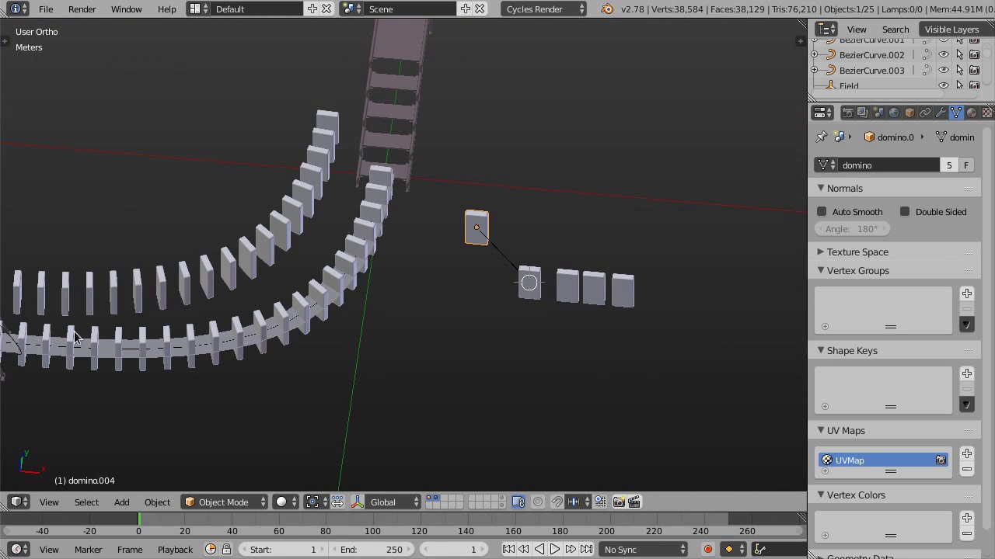
scroll(453, 241, "down", 1)
mouse_move(438, 260)
middle_mouse_down()
mouse_move(412, 264)
mouse_move(406, 230)
mouse_move(427, 224)
mouse_move(445, 246)
middle_mouse_up()
scroll(399, 237, "up", 1)
scroll(439, 226, "down", 1)
Step: Clear the copied domino's parent link from the top-down view
key("KP_7")
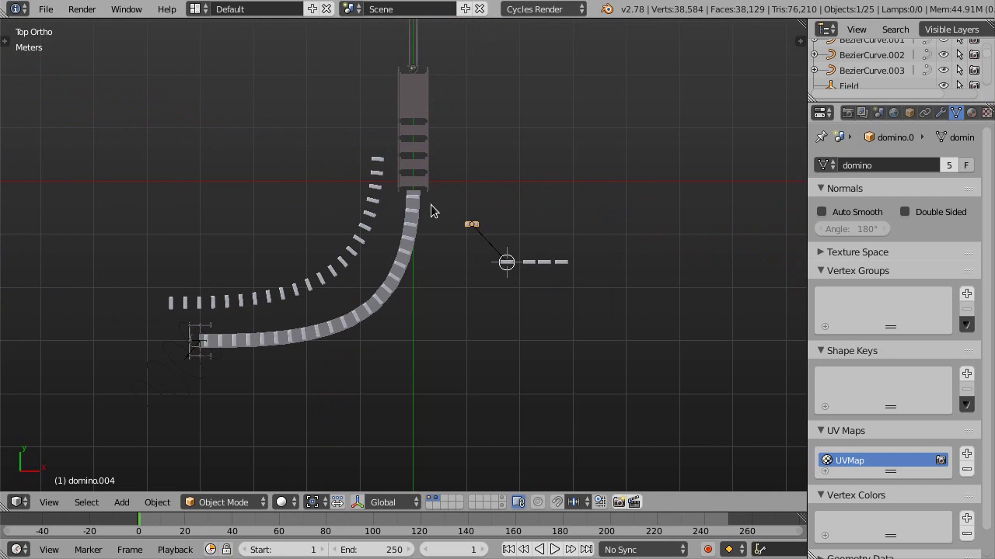
scroll(421, 242, "up", 3)
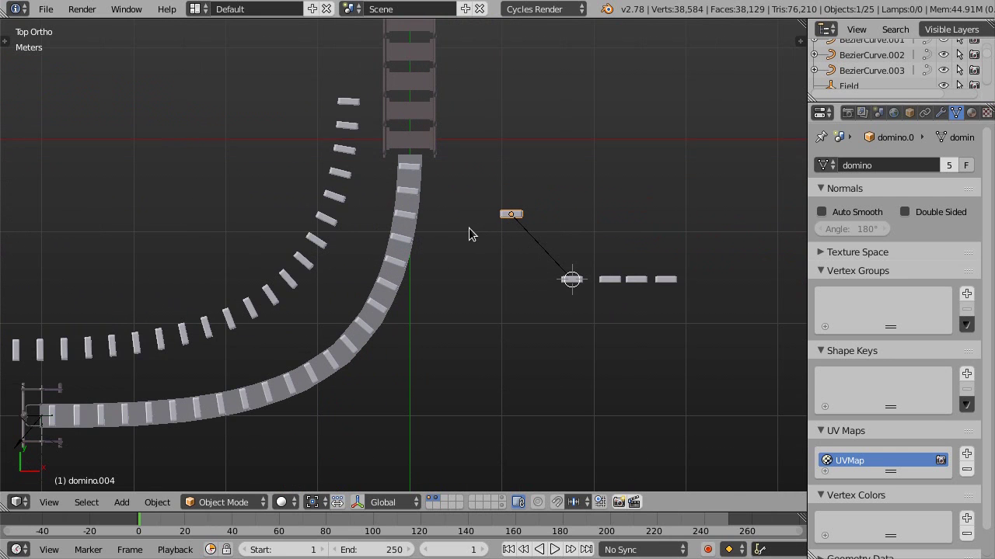
scroll(469, 227, "down", 3)
middle_click_drag(538, 31, 546, 91, "shift")
scroll(464, 277, "up", 1)
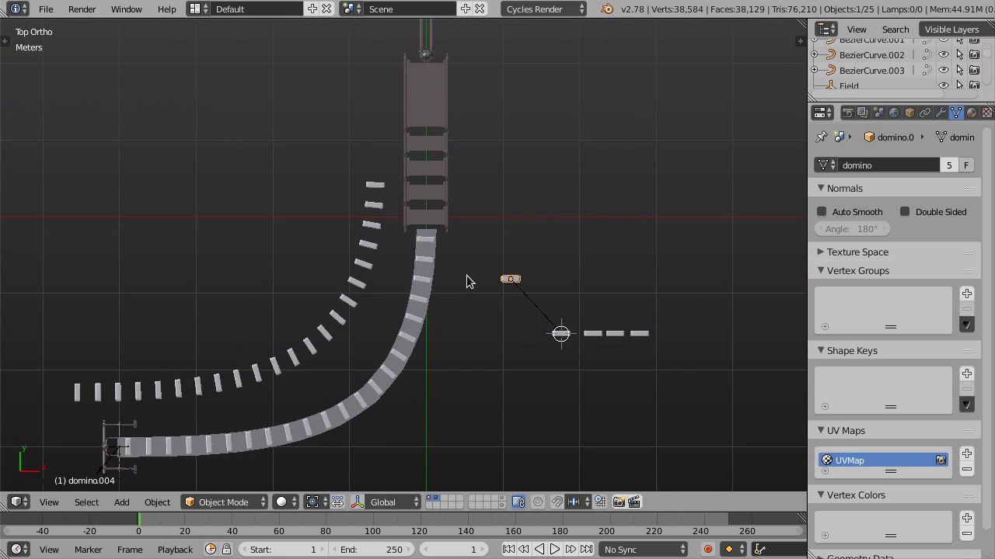
scroll(481, 287, "up", 2)
scroll(503, 300, "up", 2)
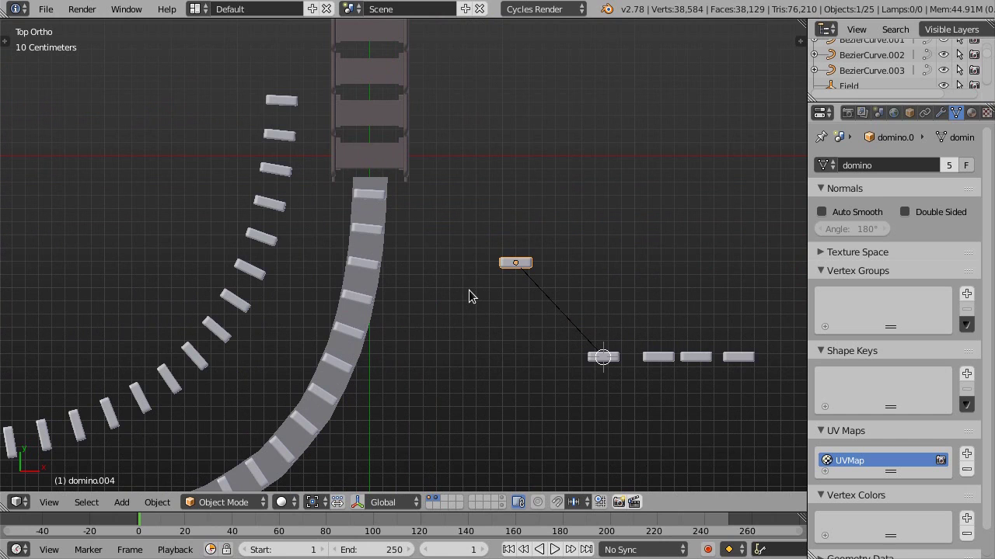
key("alt+p")
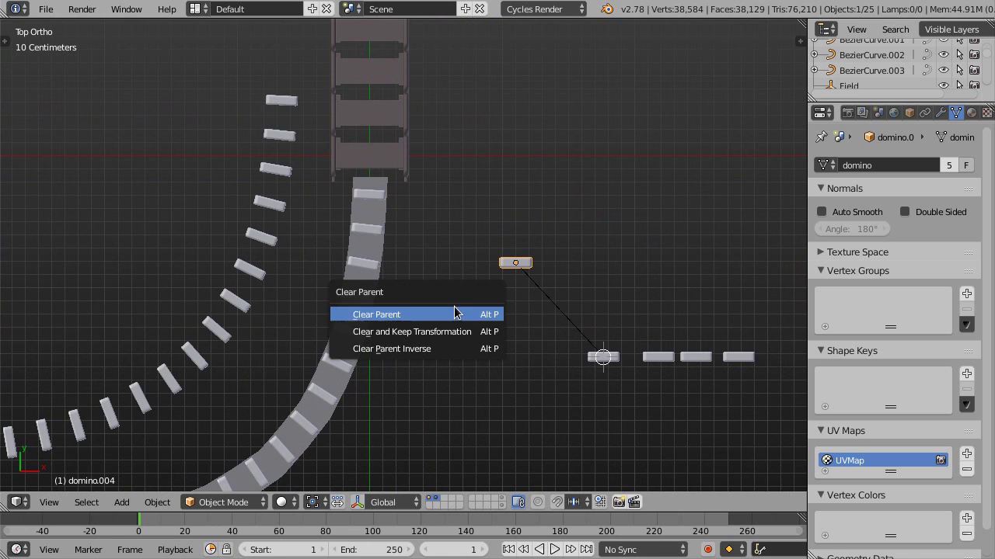
left_click(455, 314)
Step: Move the domino onto the staircase's bottom step and inspect its placement
middle_click_drag(465, 257, 479, 271, "shift")
key("g")
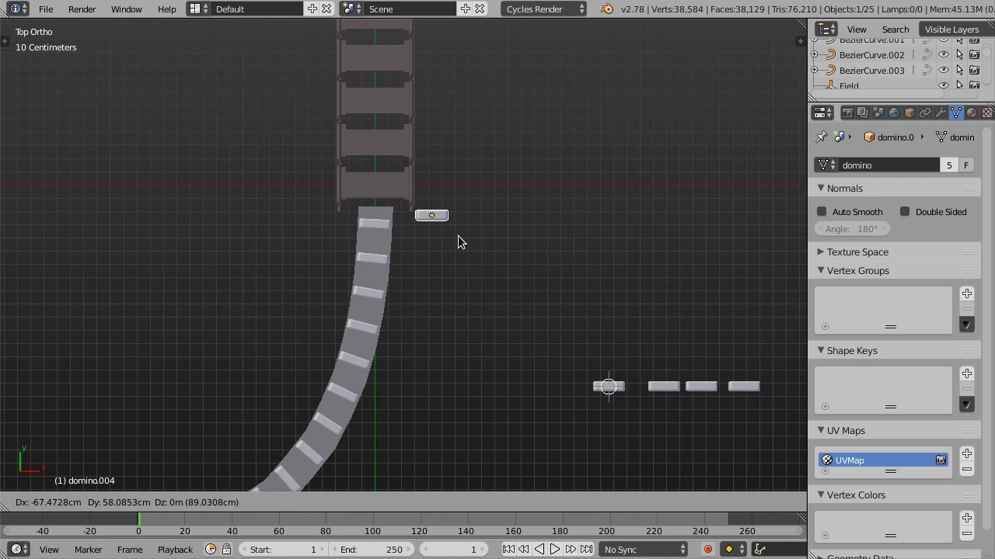
left_click(407, 225)
mouse_move(413, 222)
middle_mouse_down("shift")
mouse_move(462, 269)
mouse_move(347, 205)
mouse_move(415, 262)
mouse_move(362, 236)
mouse_move(355, 265)
mouse_move(308, 233)
mouse_move(377, 277)
mouse_move(365, 305)
mouse_move(413, 249)
mouse_move(363, 317)
mouse_move(394, 321)
middle_mouse_up("shift")
scroll(412, 253, "up", 5)
scroll(342, 256, "up", 3)
scroll(363, 317, "down", 2)
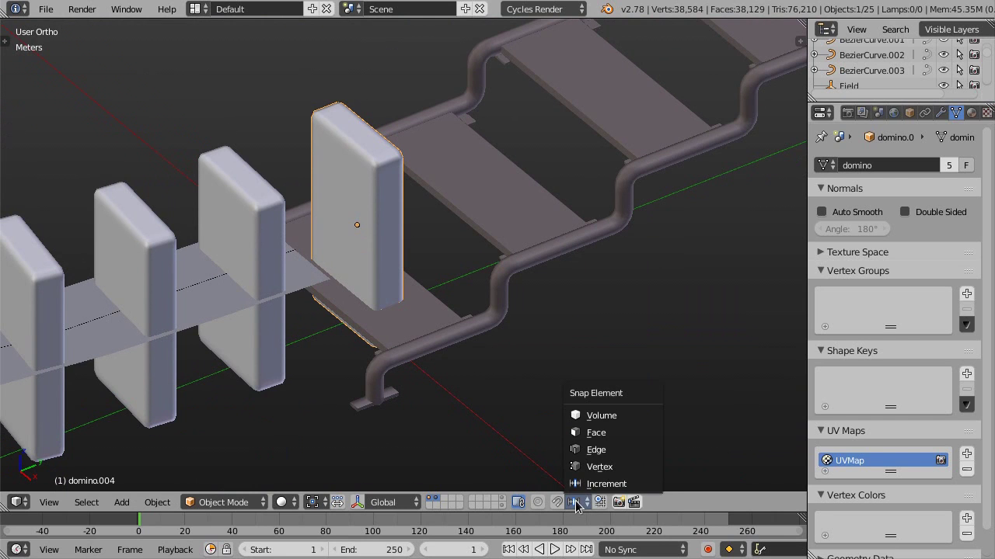
Step: With snapping set to Face, raise the domino straight up onto the first stair step
left_click(606, 432)
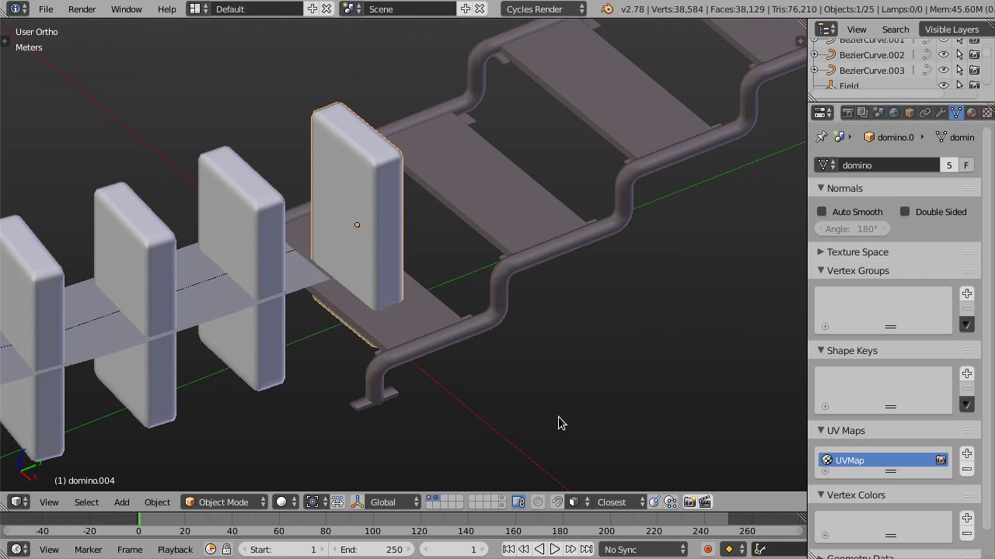
key("shift+ctrl+Tab")
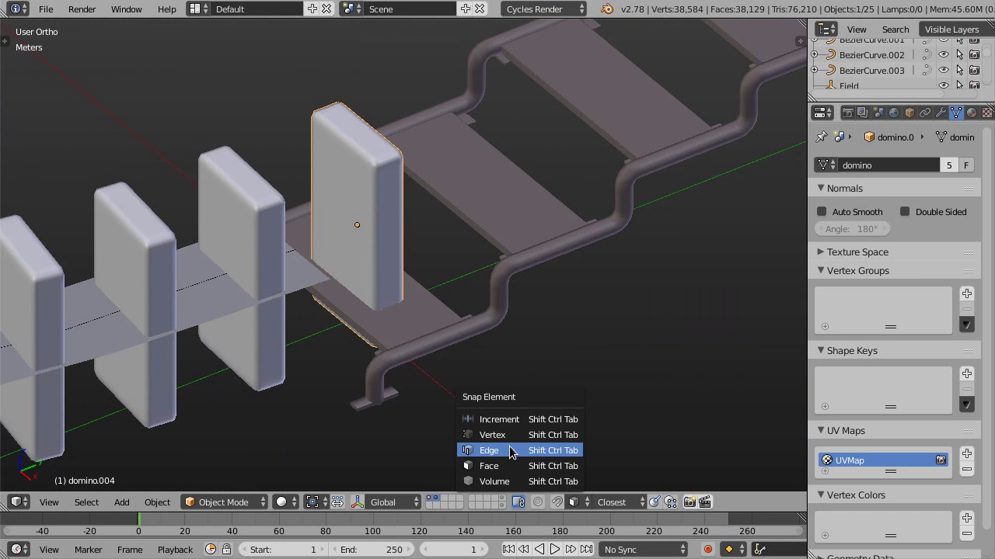
left_click(504, 466)
middle_click_drag(406, 382, 378, 269)
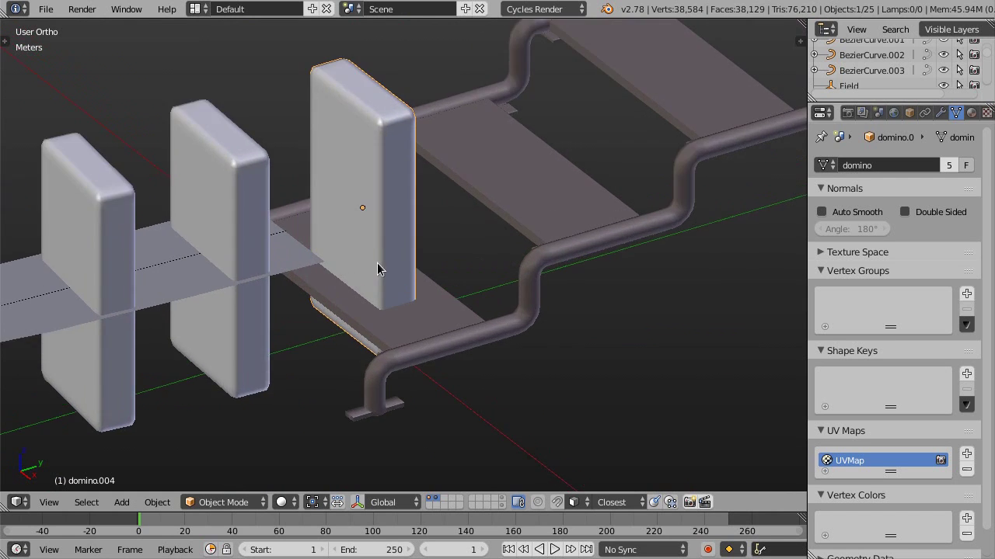
key("g")
key("z")
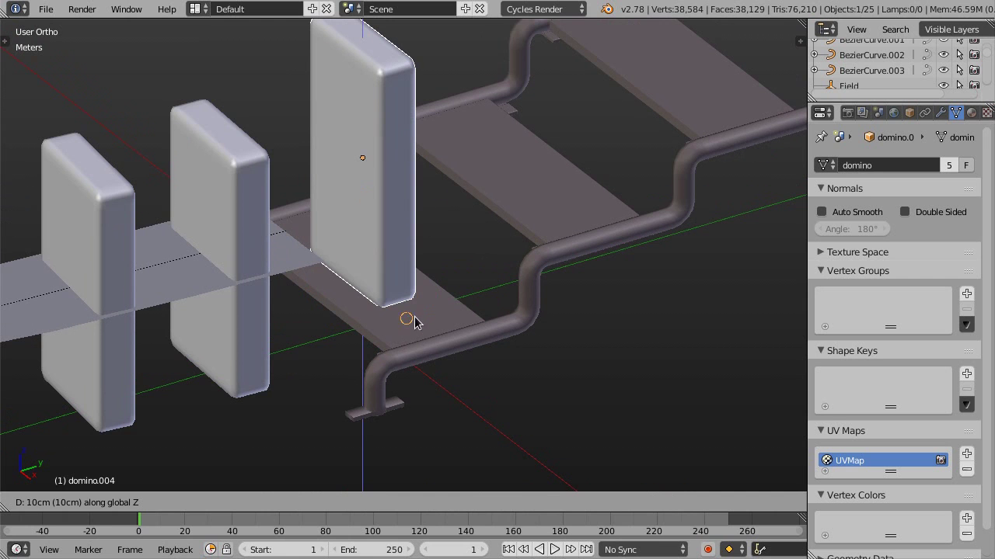
left_click(409, 321)
Step: Duplicate the domino into domino.005 for the next stair step
mouse_move(390, 323)
middle_mouse_down()
mouse_move(410, 285)
mouse_move(326, 318)
mouse_move(309, 254)
mouse_move(422, 289)
mouse_move(397, 360)
mouse_move(278, 356)
mouse_move(487, 349)
mouse_move(381, 300)
mouse_move(303, 288)
mouse_move(342, 330)
mouse_move(373, 315)
mouse_move(344, 266)
middle_mouse_up()
scroll(344, 267, "up", 3)
scroll(550, 115, "down", 4)
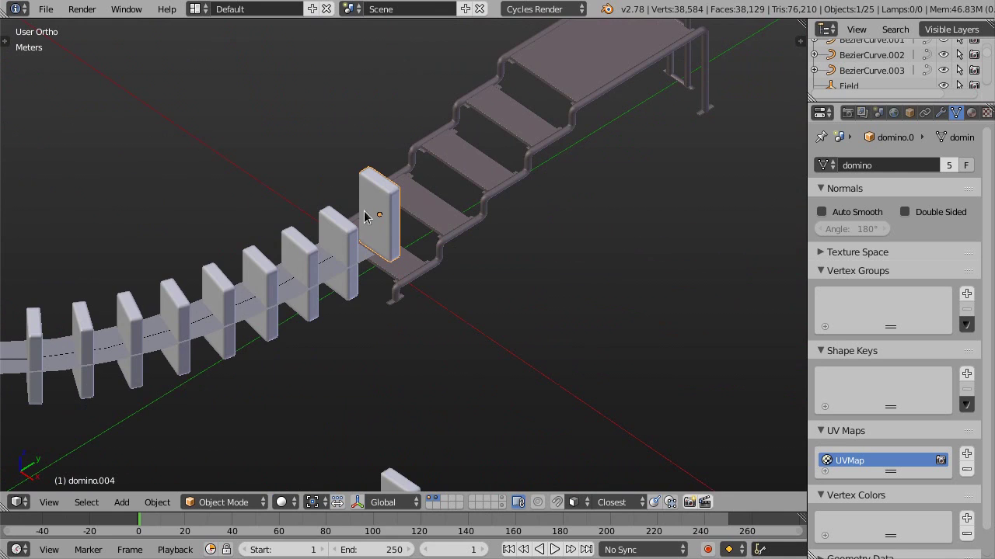
scroll(365, 216, "up", 2)
scroll(384, 237, "up", 2)
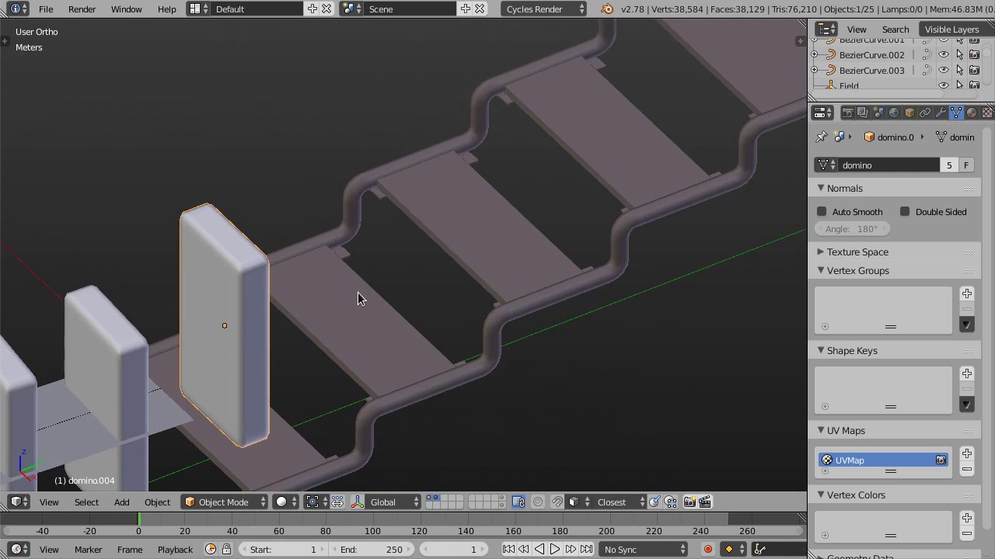
middle_click_drag(357, 293, 317, 304)
key("shift+d")
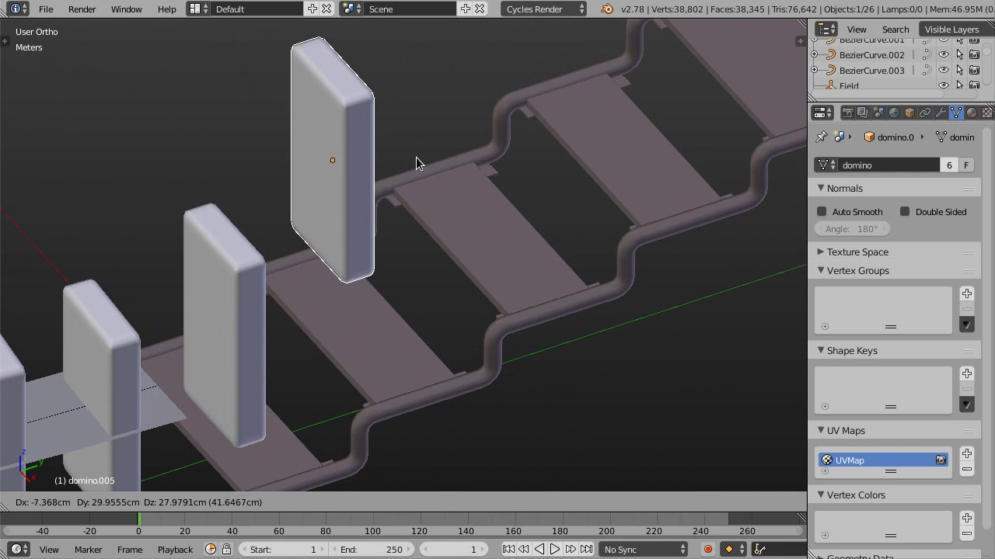
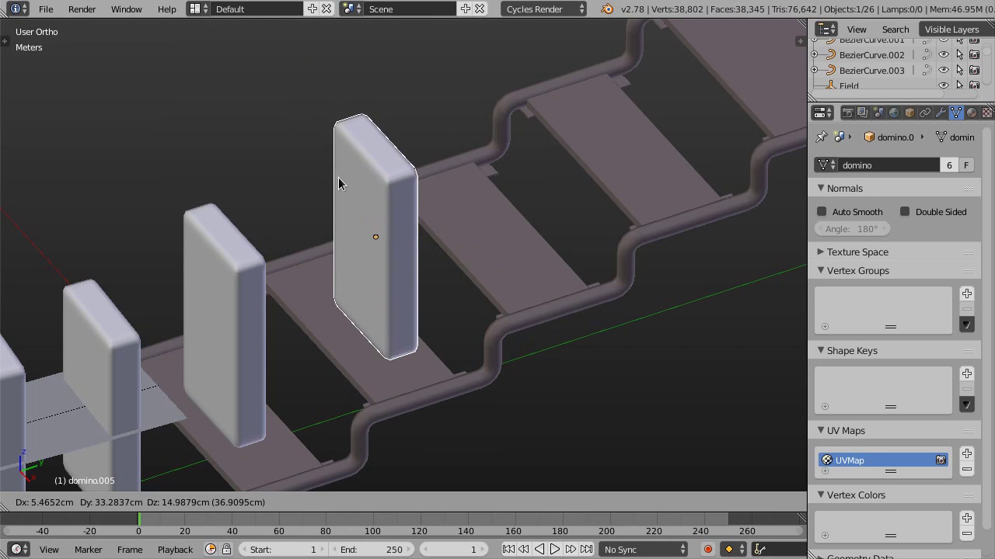
Step: Place the domino along X, then duplicate a copy onto the next stair step
key("shift+x")
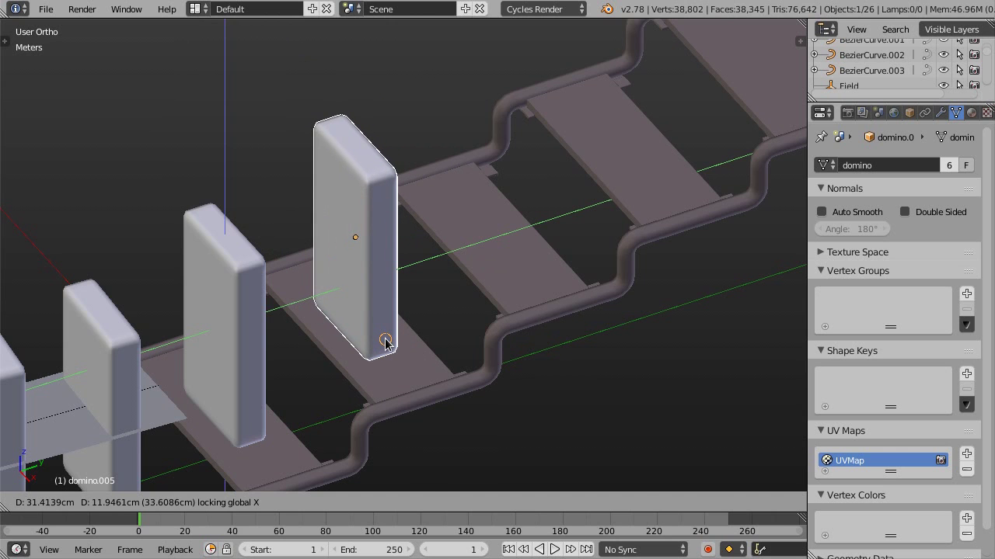
left_click(387, 342)
mouse_move(460, 289)
middle_mouse_down()
mouse_move(381, 298)
mouse_move(409, 288)
mouse_move(381, 289)
mouse_move(393, 297)
mouse_move(338, 284)
middle_mouse_up()
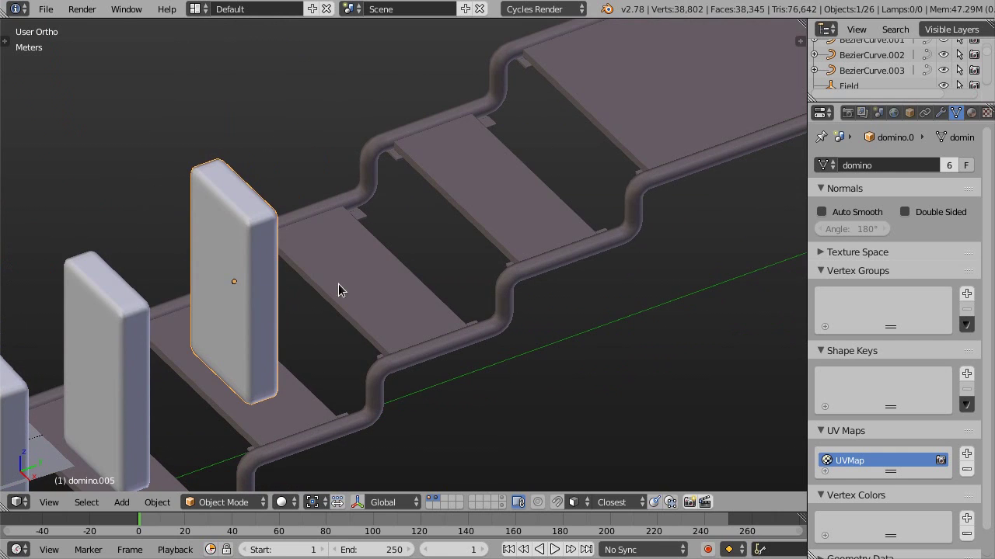
key("shift+d")
key("x")
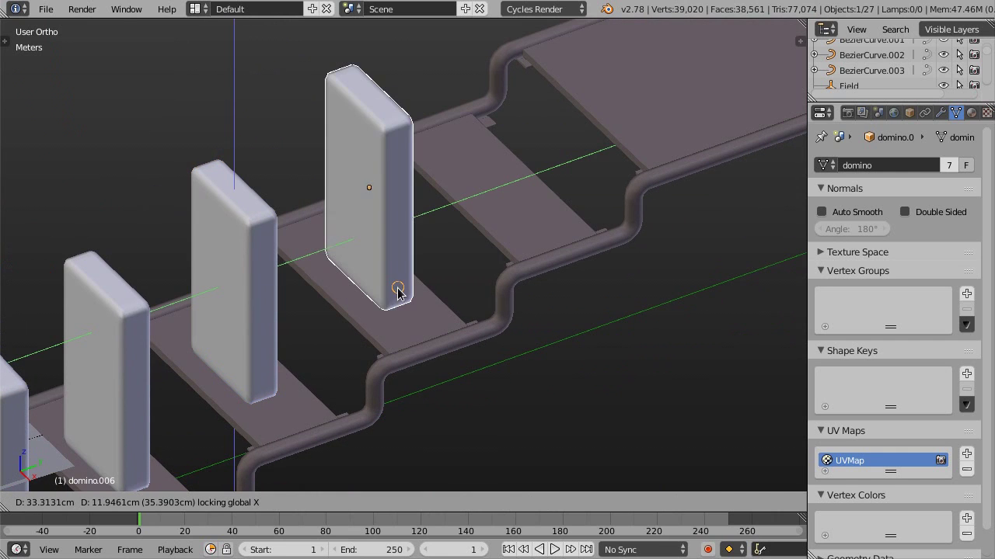
left_click(397, 297)
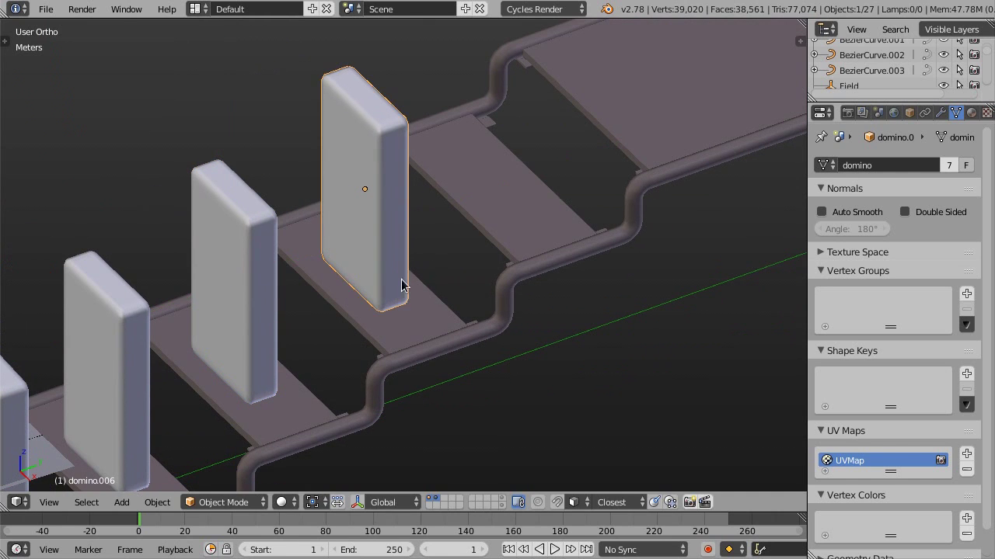
middle_click_drag(399, 282, 326, 331)
Step: Duplicate another domino along X onto the following step up the stairs
key("shift+d")
key("x")
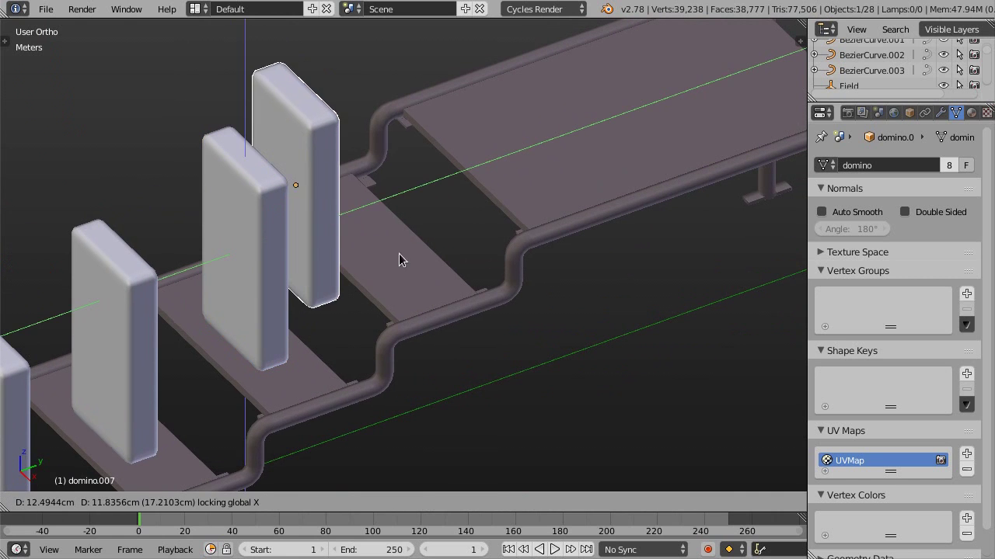
left_click(403, 263)
scroll(384, 285, "down", 2)
middle_click_drag(384, 284, 317, 304, "shift")
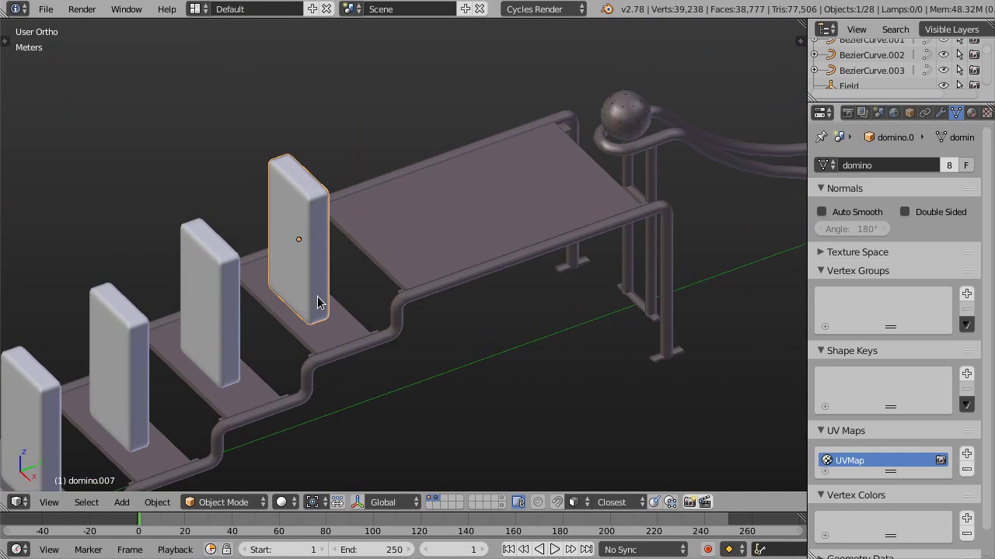
scroll(316, 304, "up", 1)
Step: Duplicate a domino onto the top platform and shift it along Y
key("shift+d")
key("x")
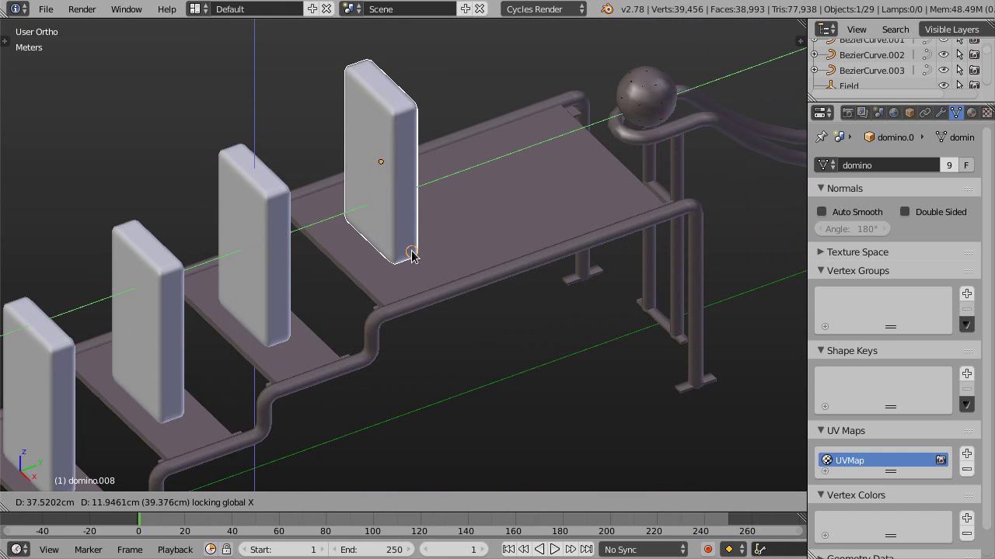
left_click(412, 256)
mouse_move(393, 275)
middle_mouse_down()
mouse_move(267, 250)
mouse_move(259, 238)
mouse_move(264, 224)
mouse_move(297, 238)
mouse_move(323, 233)
middle_mouse_up()
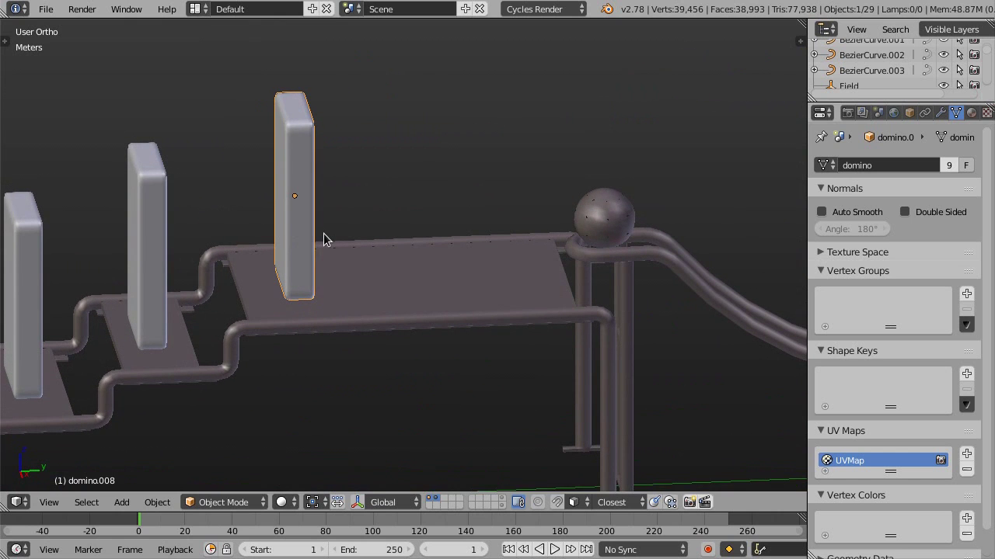
key("g")
key("y")
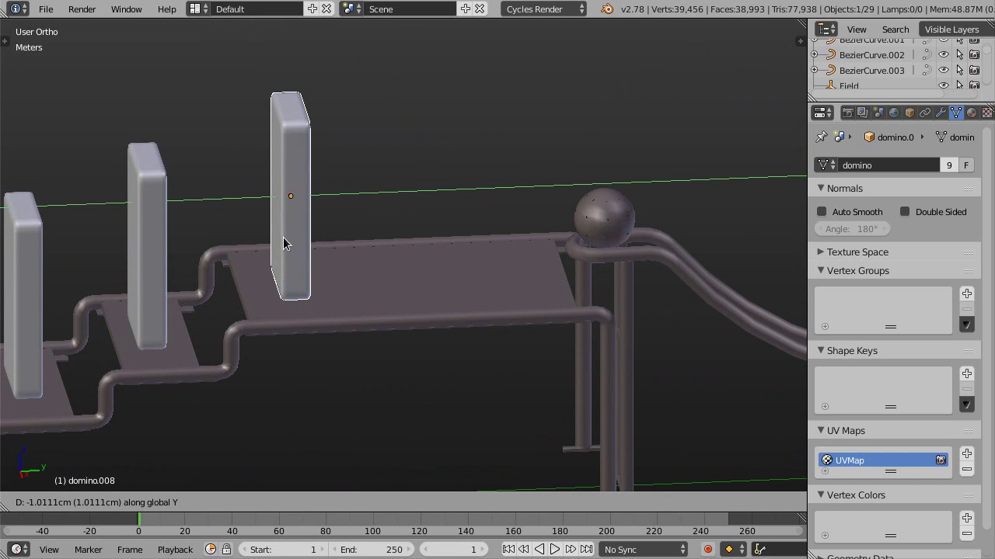
left_click(244, 241)
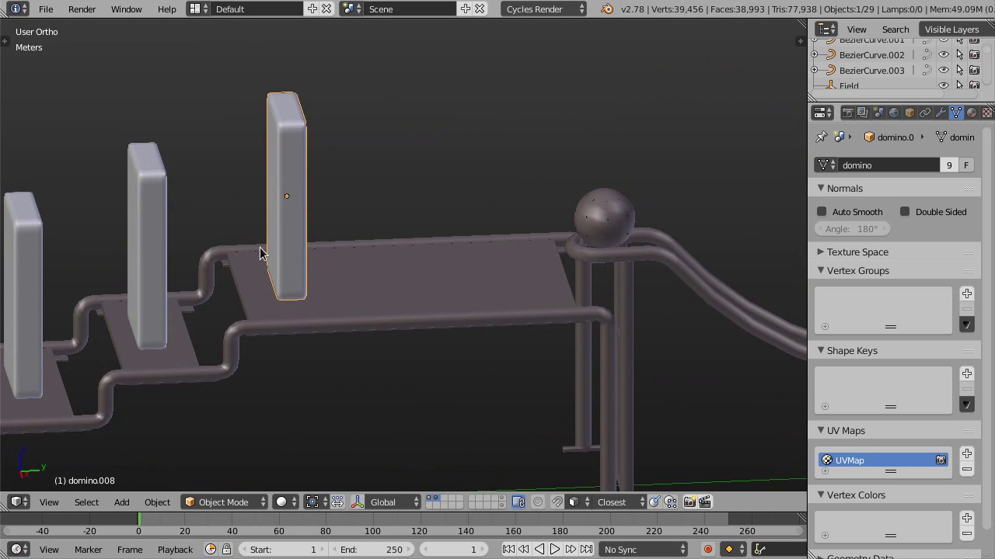
middle_click_drag(245, 241, 314, 274)
Step: Duplicate a final domino along Y beside the ball, creating domino.009
key("shift+d")
key("y")
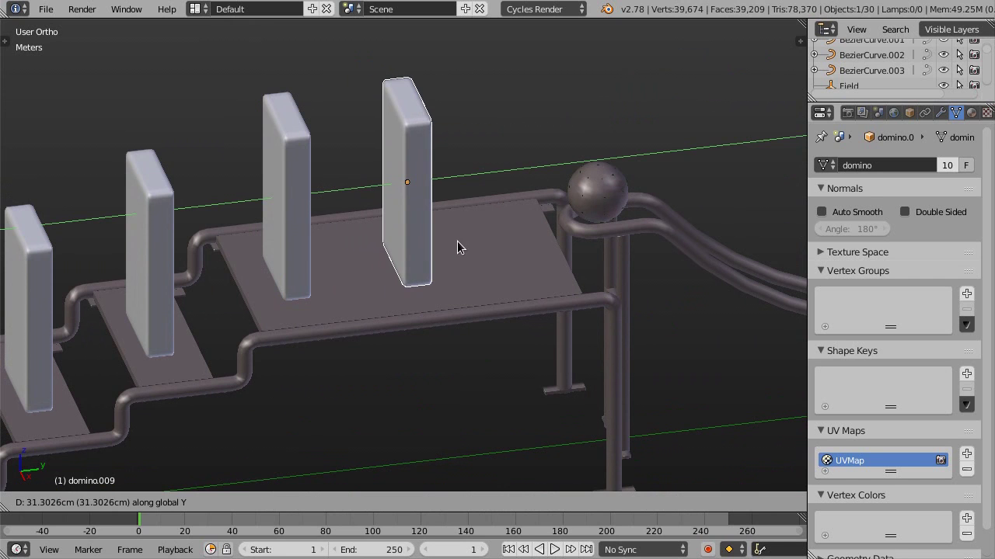
left_click(471, 271)
middle_click_drag(471, 271, 386, 94)
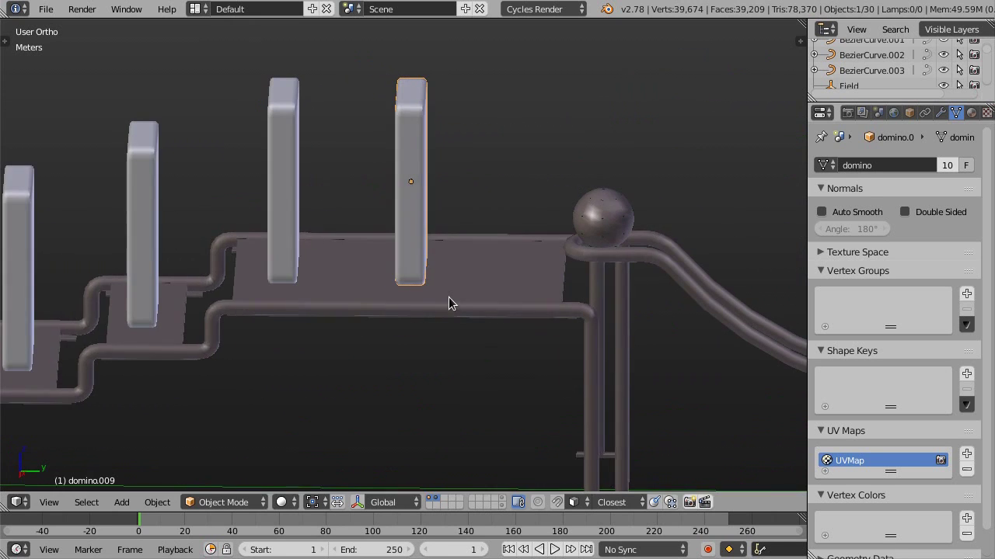
mouse_move(582, 206)
middle_mouse_down()
mouse_move(539, 247)
mouse_move(548, 249)
mouse_move(533, 209)
mouse_move(508, 240)
mouse_move(559, 309)
middle_mouse_up()
Step: Zoom and orbit around the loop, then select the plane under the curved domino row
scroll(571, 295, "down", 2)
scroll(575, 284, "down", 3)
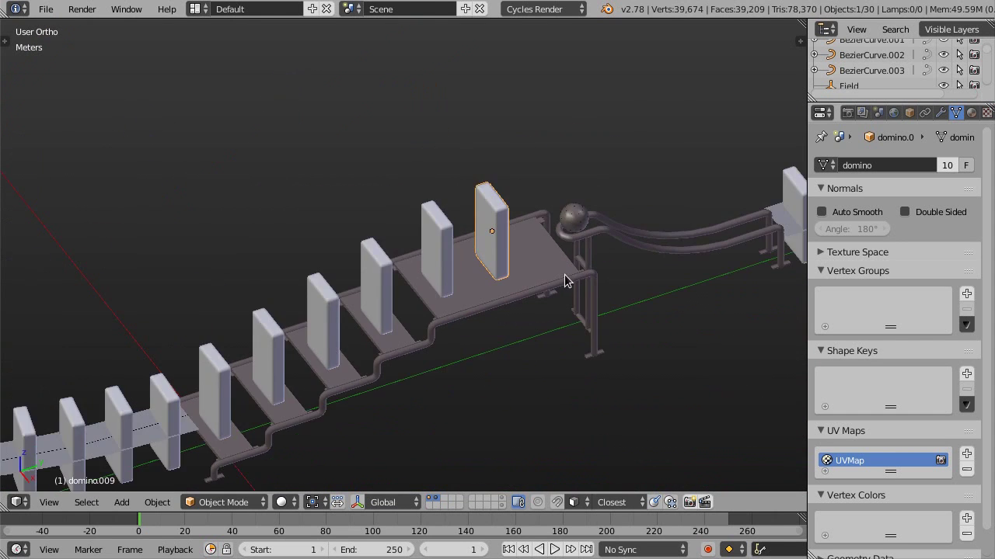
scroll(548, 286, "down", 3)
scroll(447, 317, "up", 1)
scroll(446, 317, "down", 5)
mouse_move(451, 294)
middle_mouse_down()
mouse_move(526, 275)
mouse_move(488, 298)
middle_mouse_up()
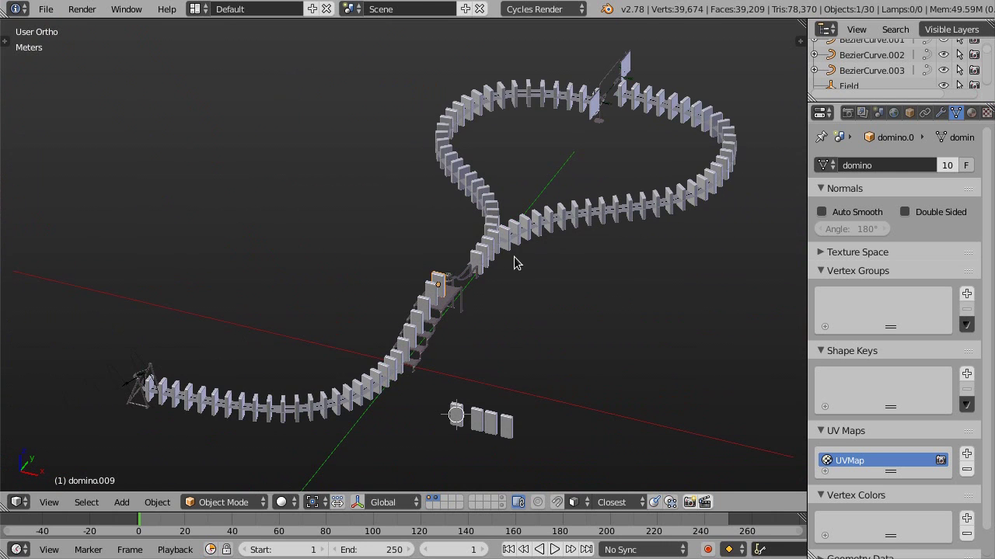
scroll(490, 261, "up", 2)
middle_click_drag(469, 261, 511, 251)
scroll(340, 353, "up", 3)
right_click(347, 343)
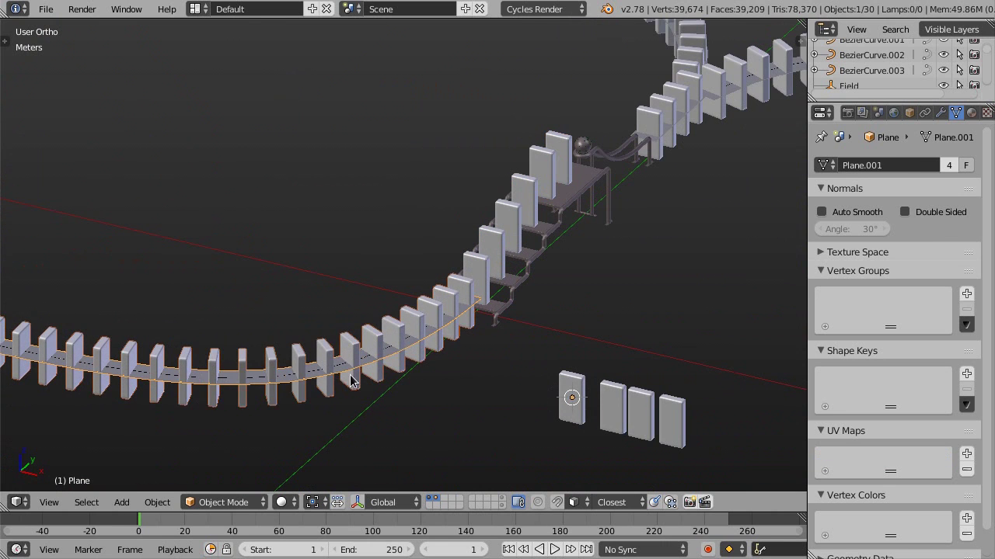
Step: Orbit and zoom along the curved domino chain to inspect it side-on
scroll(384, 357, "up", 1)
mouse_move(367, 367)
middle_mouse_down()
mouse_move(355, 344)
mouse_move(333, 340)
mouse_move(425, 351)
middle_mouse_up()
scroll(308, 313, "up", 3)
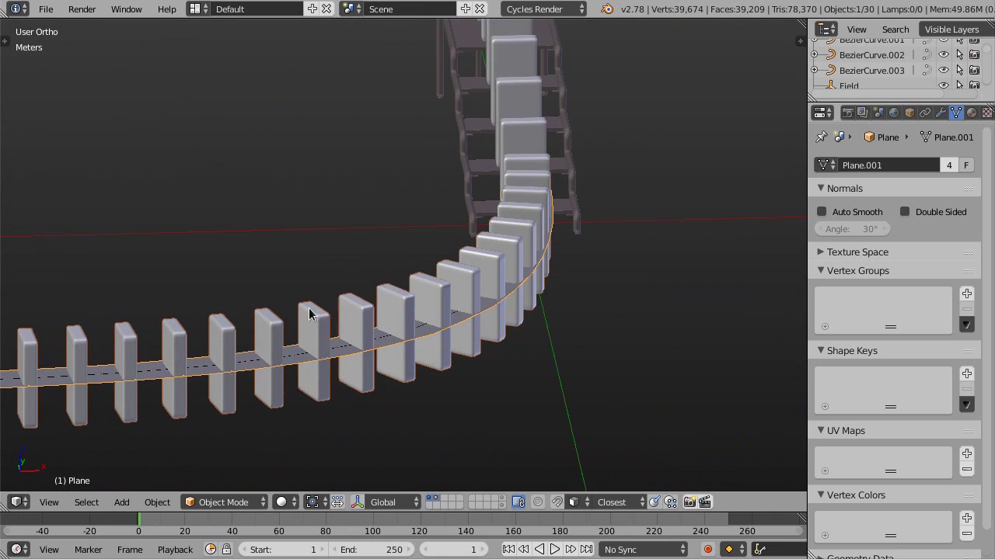
scroll(371, 299, "down", 2)
scroll(337, 330, "down", 2)
mouse_move(322, 322)
middle_mouse_down()
mouse_move(310, 297)
mouse_move(284, 291)
mouse_move(337, 288)
mouse_move(132, 327)
mouse_move(229, 282)
mouse_move(118, 308)
middle_mouse_up()
scroll(132, 326, "up", 4)
scroll(132, 326, "down", 2)
scroll(222, 291, "up", 2)
scroll(212, 303, "up", 2)
scroll(211, 303, "down", 2)
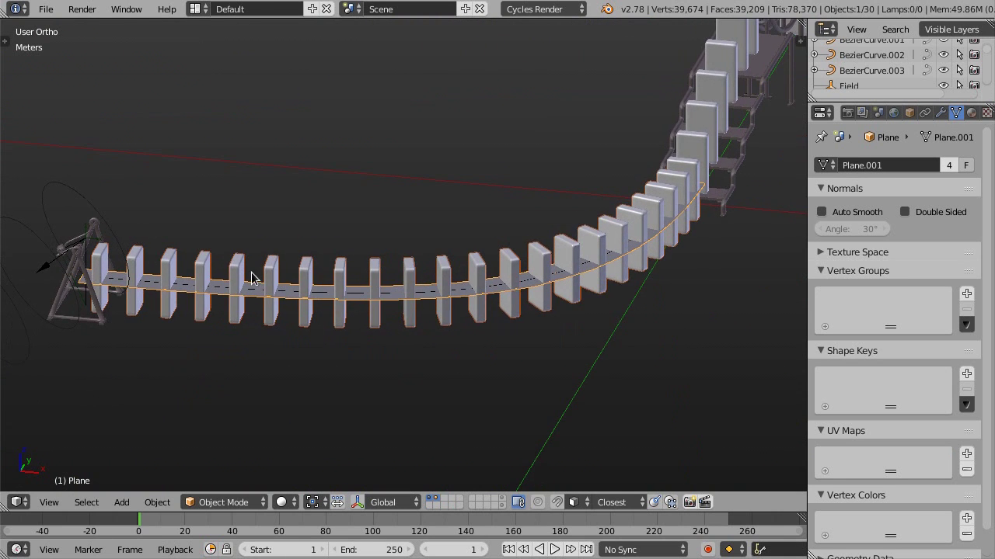
scroll(269, 277, "up", 3)
scroll(269, 277, "down", 3)
middle_click_drag(280, 264, 328, 271)
Step: Apply Make Duplicates Real to Plane through Plane.003, bringing the scene to 119 objects
scroll(319, 284, "up", 2)
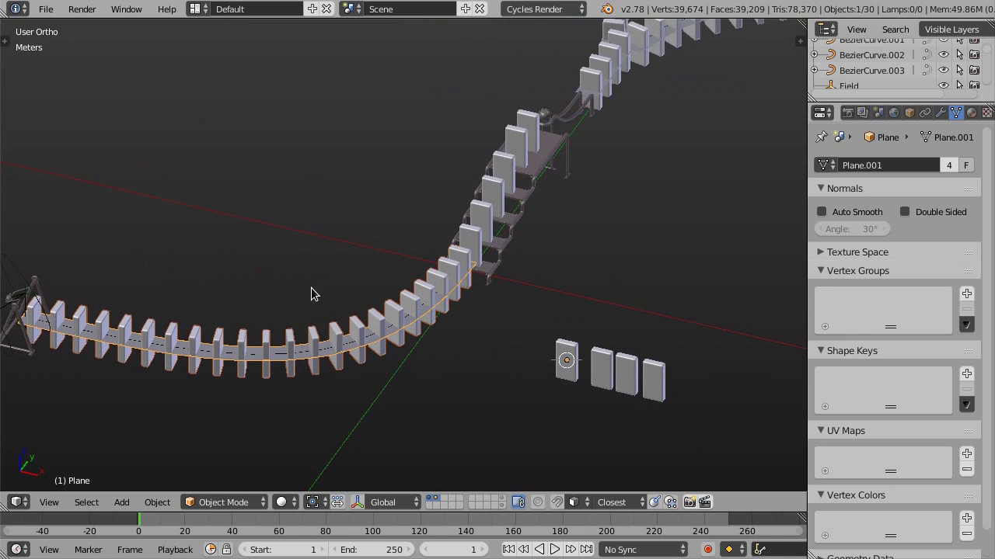
scroll(869, 60, "down", 2)
scroll(869, 61, "down", 1)
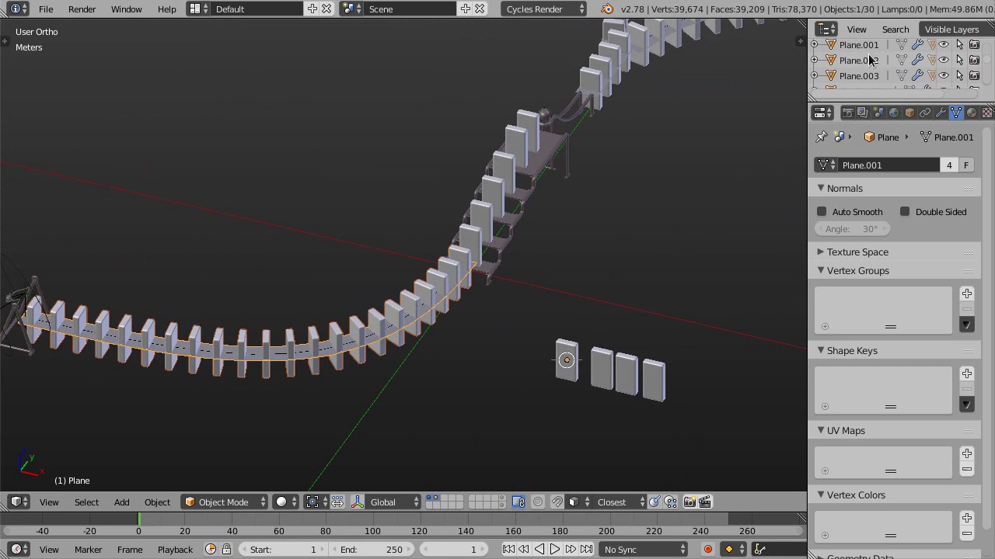
scroll(865, 60, "up", 1)
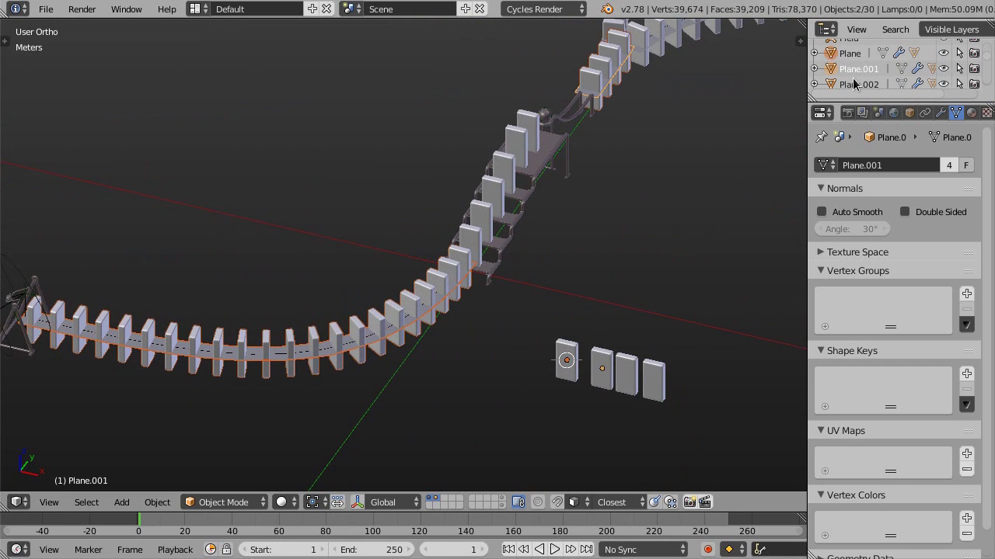
scroll(858, 59, "down", 1)
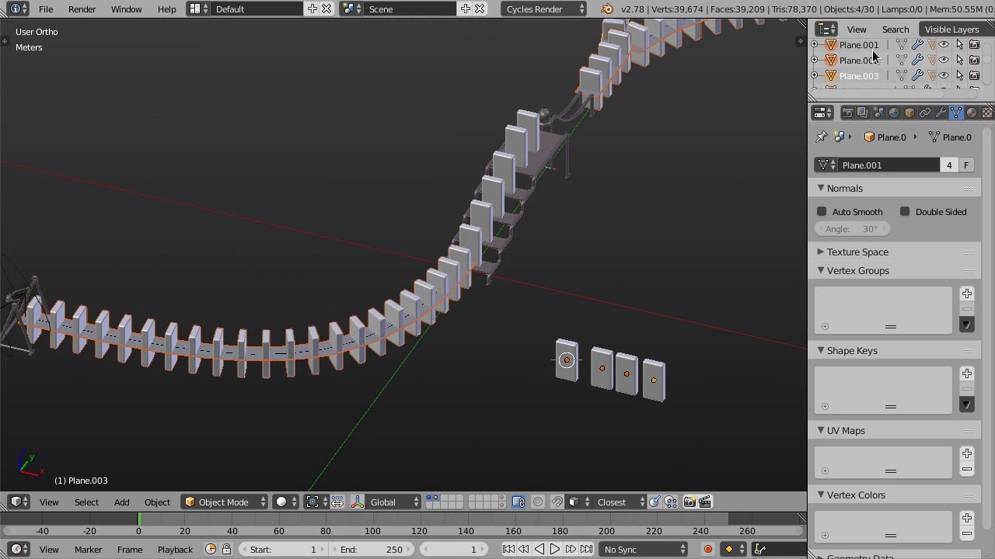
scroll(639, 163, "down", 2)
scroll(632, 140, "down", 2)
middle_click_drag(565, 193, 536, 230)
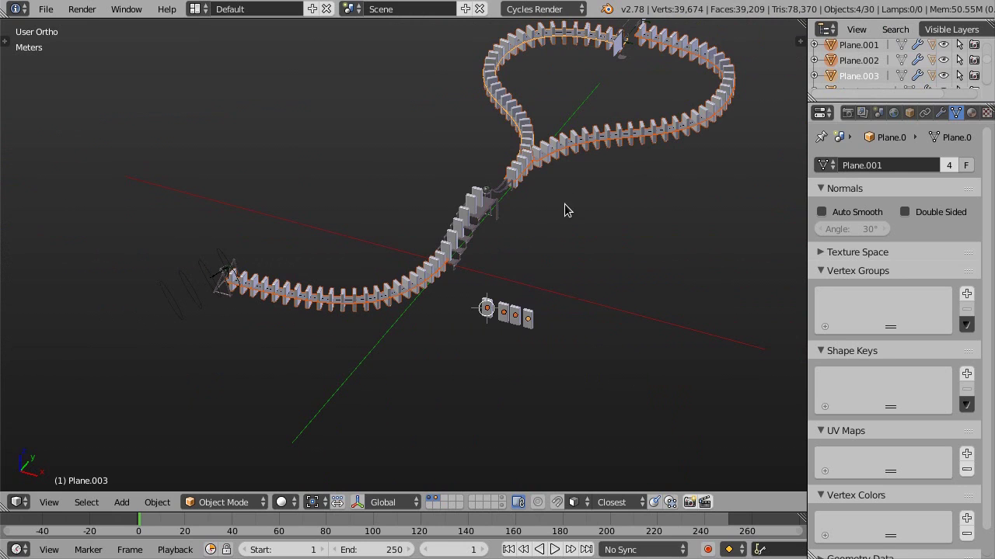
key("ctrl+a")
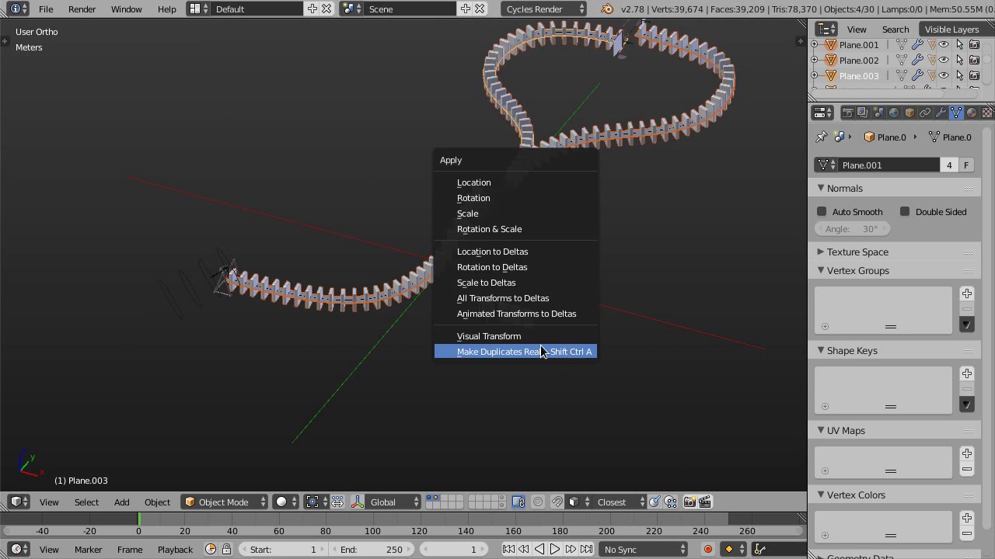
left_click(545, 352)
mouse_move(511, 320)
middle_mouse_down()
mouse_move(543, 262)
mouse_move(530, 292)
mouse_move(502, 238)
middle_mouse_up()
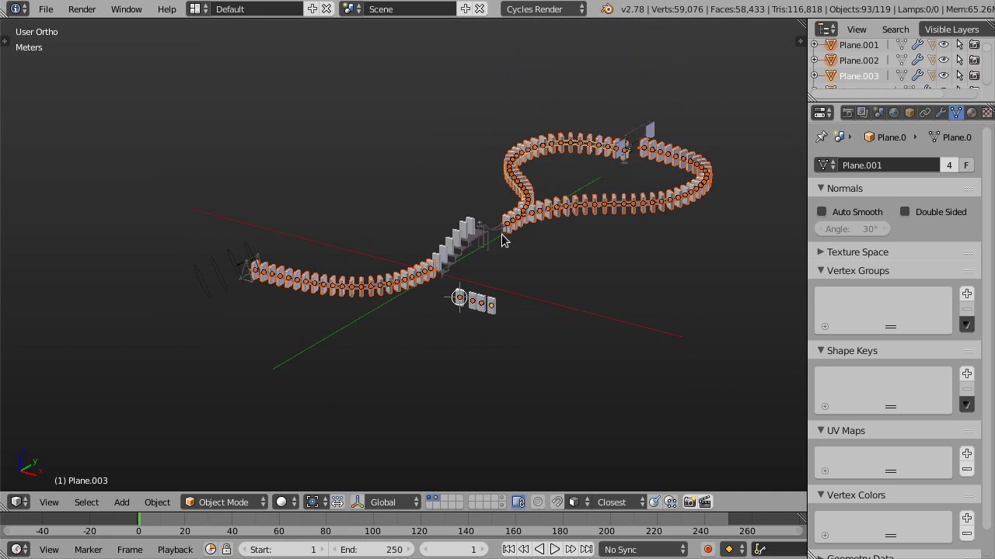
Step: Test-move loop dominoes such as domino.049 and domino.034 to confirm they are separate objects
scroll(510, 229, "up", 2)
scroll(565, 220, "up", 2)
key("a")
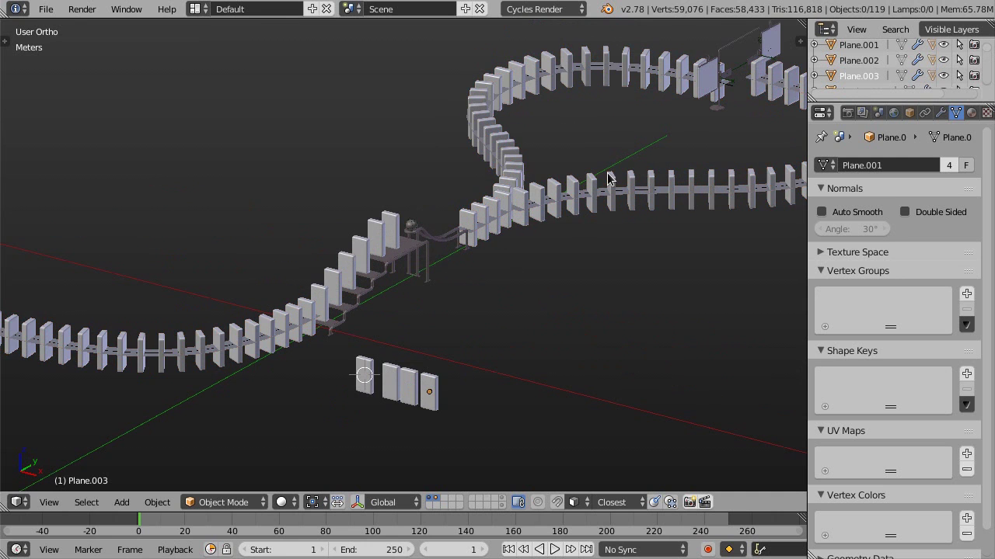
right_click(632, 211)
scroll(596, 264, "up", 2)
key("g")
right_click(630, 221)
right_click(628, 220)
key("g")
right_click(619, 179)
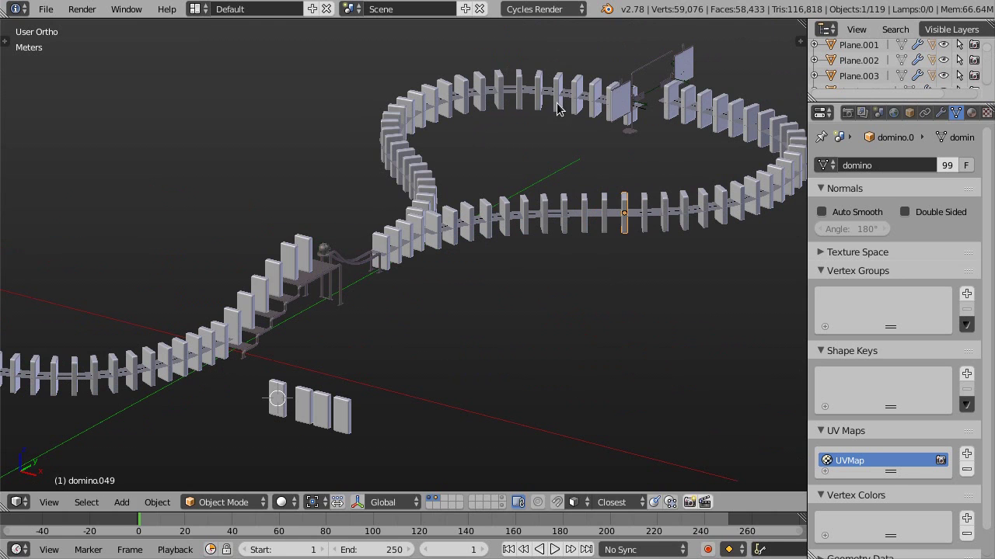
right_click(557, 108)
key("g")
right_click(542, 156)
Step: Select Plane.001, Plane.003 and BezierCurve.003 together in the Outliner
mouse_move(506, 170)
middle_mouse_down()
mouse_move(513, 338)
mouse_move(439, 295)
middle_mouse_up()
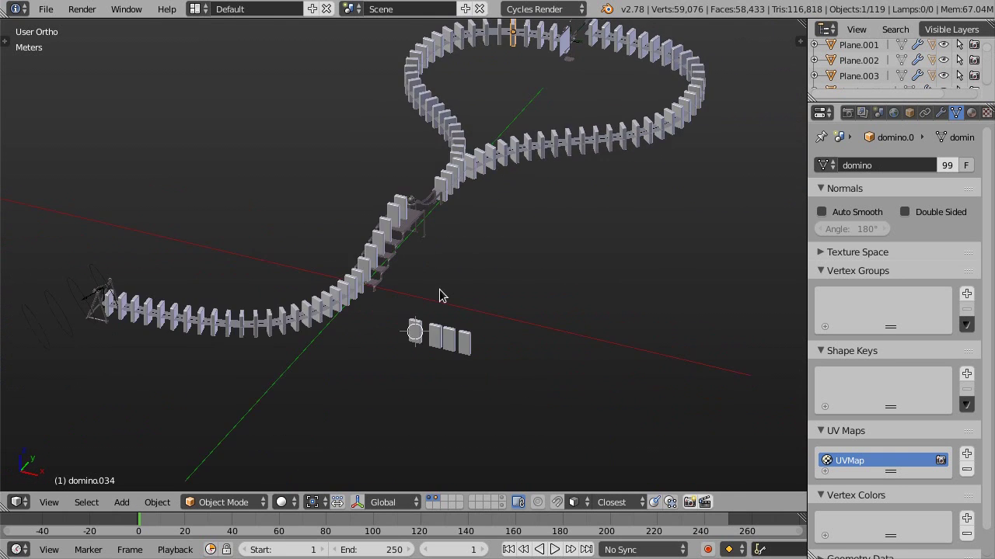
mouse_move(442, 185)
middle_mouse_down("shift")
mouse_move(526, 260)
mouse_move(488, 267)
middle_mouse_up("shift")
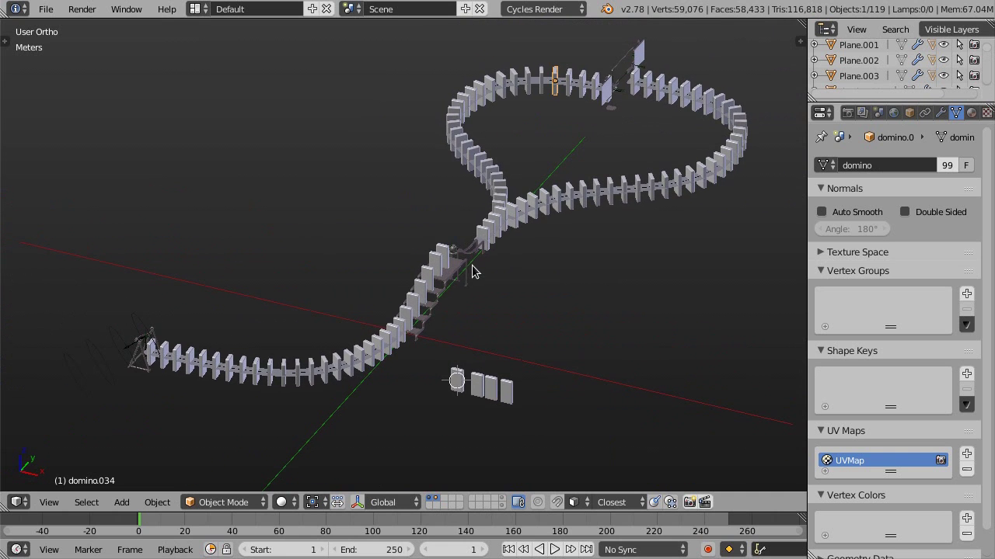
scroll(472, 270, "up", 1)
scroll(473, 270, "up", 2)
scroll(350, 384, "down", 2)
scroll(348, 391, "up", 3)
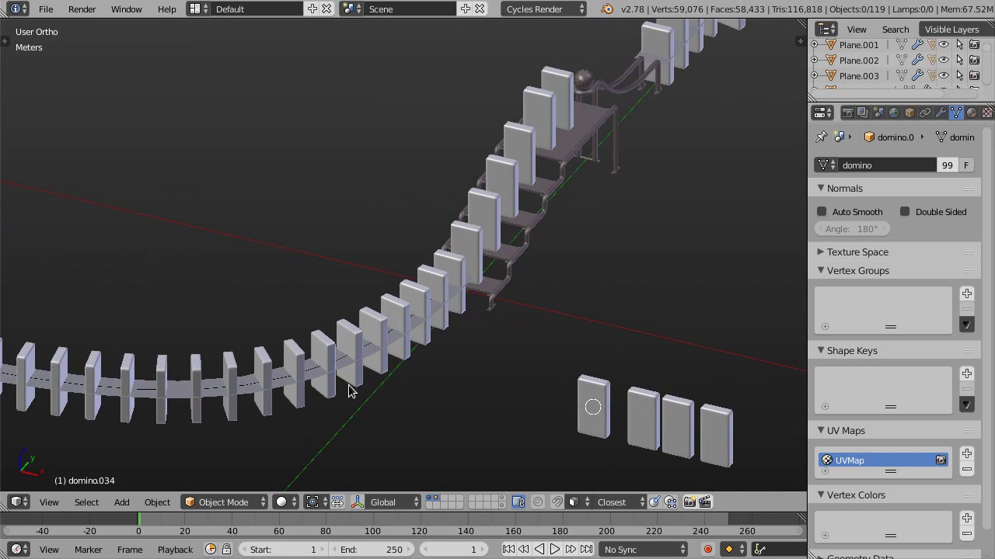
scroll(348, 391, "down", 2)
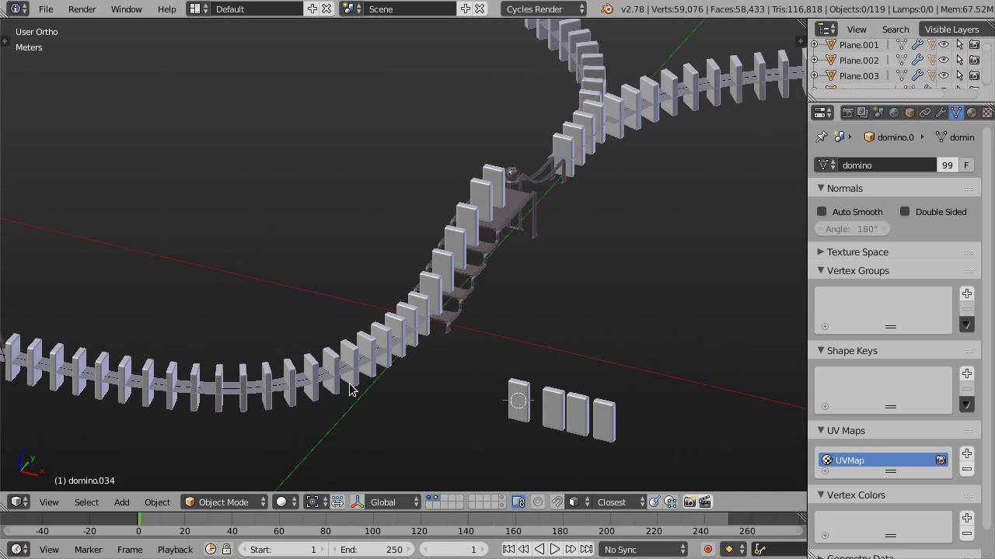
left_click(853, 47)
left_click(854, 76, "ctrl")
scroll(860, 61, "up", 2)
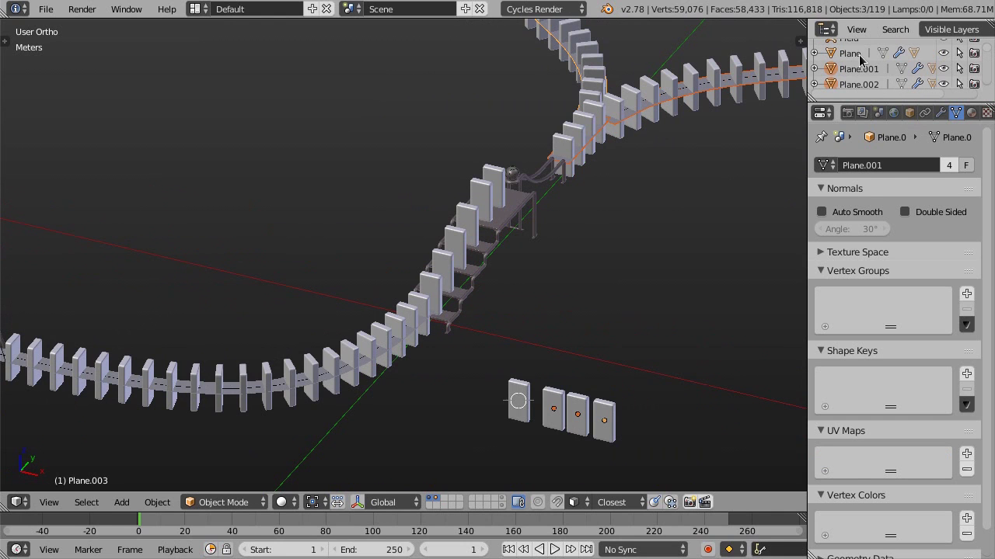
scroll(858, 64, "up", 2)
left_click(860, 69, "ctrl")
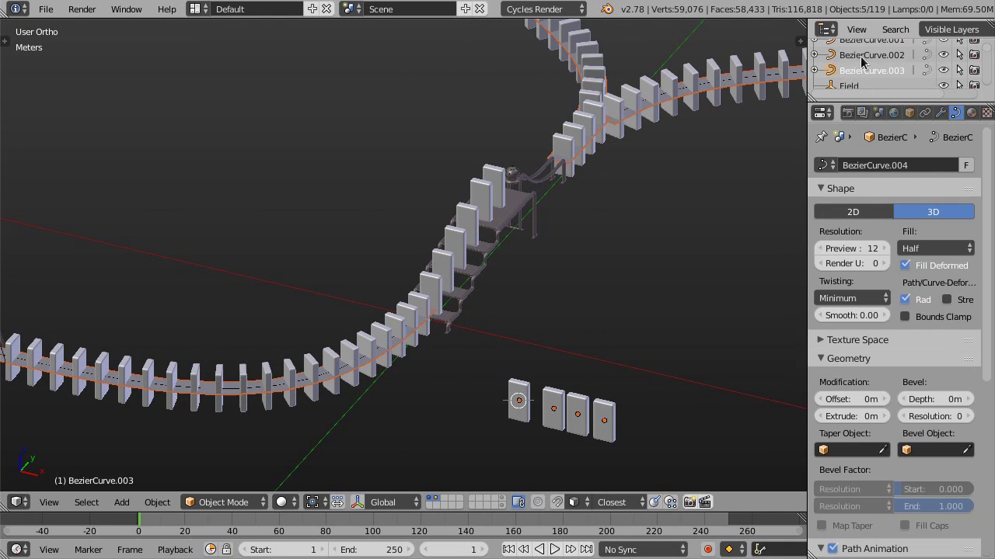
scroll(864, 63, "up", 1)
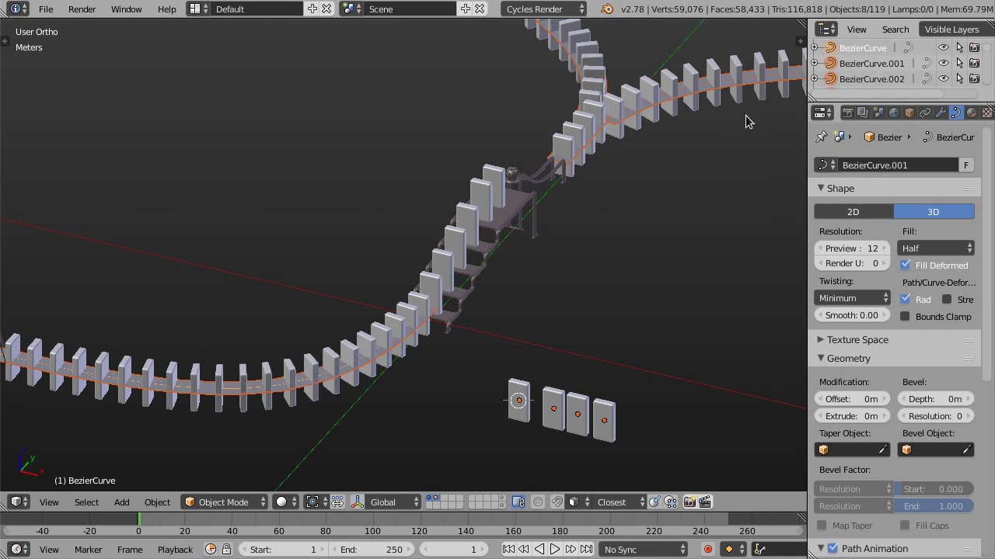
Step: Move the selected helper planes and Bezier curves to another layer
key("m")
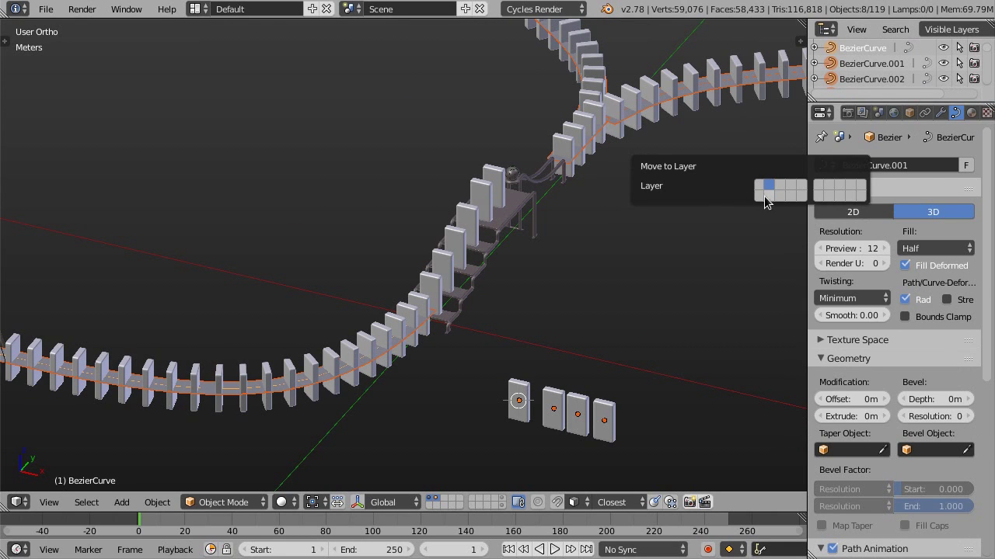
left_click(759, 195)
middle_click_drag(679, 344, 557, 249)
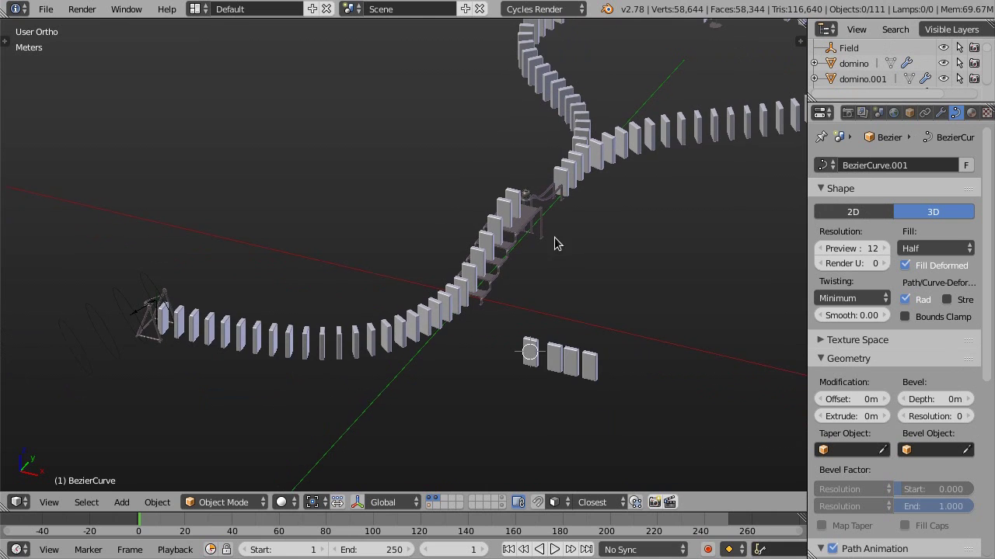
scroll(615, 214, "down", 2)
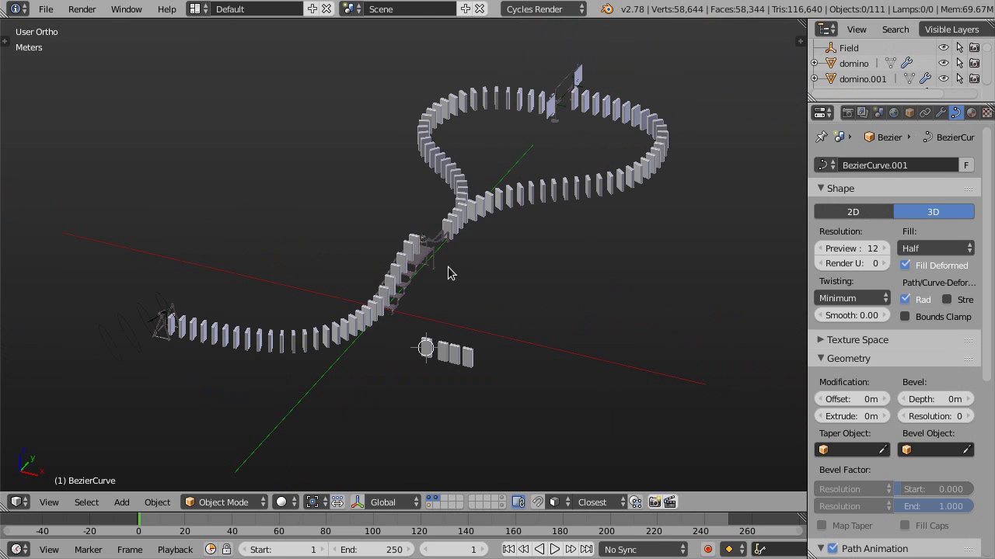
middle_click_drag(448, 272, 453, 258)
scroll(454, 311, "up", 1)
scroll(460, 370, "up", 1)
scroll(475, 341, "up", 1)
Step: Box-select the four loose dominoes near the centre and move them to a hidden layer
key("b")
left_click_drag(432, 290, 614, 401)
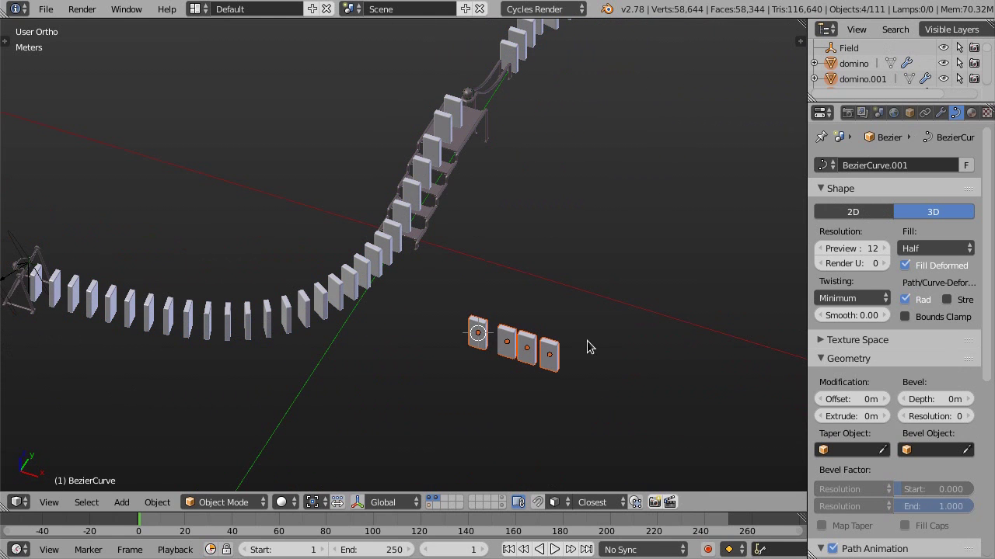
key("m")
left_click(716, 381)
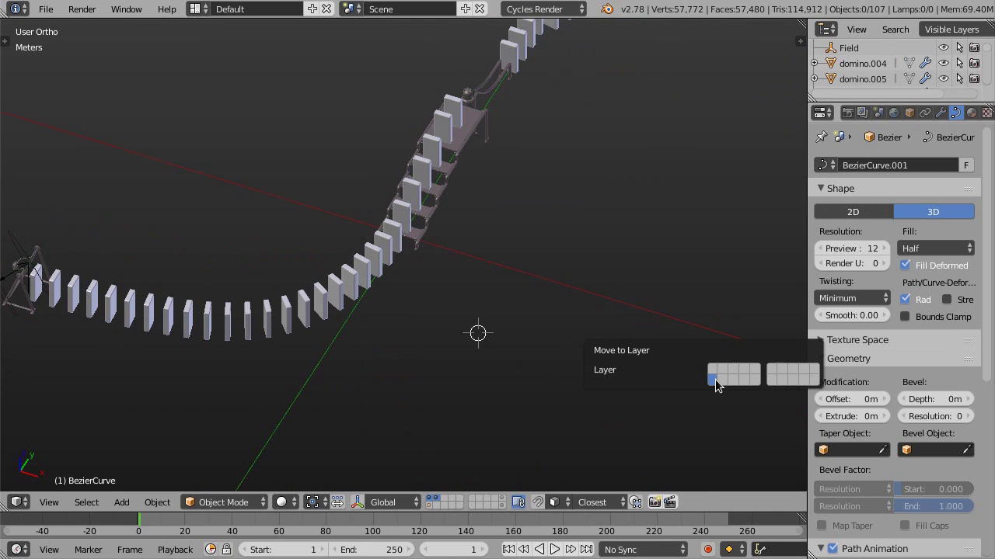
mouse_move(544, 260)
middle_mouse_down()
mouse_move(472, 290)
mouse_move(515, 356)
mouse_move(316, 345)
mouse_move(373, 337)
mouse_move(376, 345)
middle_mouse_up()
scroll(317, 344, "up", 3)
scroll(316, 344, "up", 2)
Step: Select one curved-row domino and Select Linked by Material to pick all 95 dominoes
right_click(316, 345)
scroll(316, 344, "down", 3)
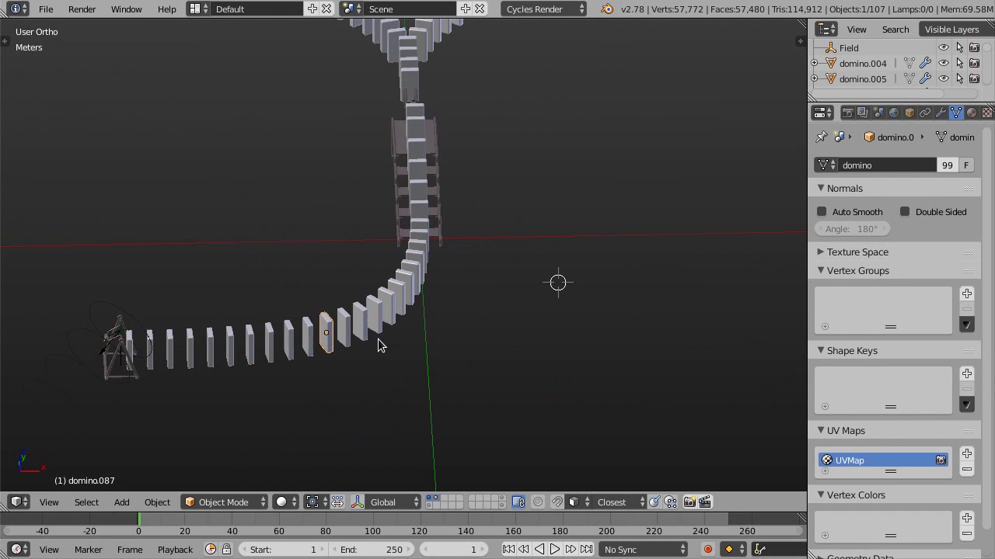
key("shift+l")
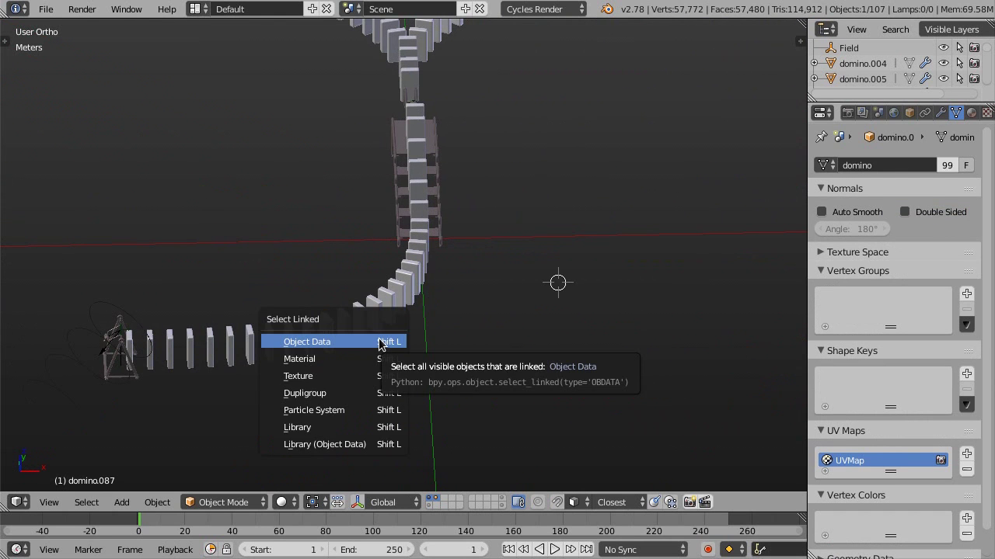
left_click(331, 365)
mouse_move(329, 362)
middle_mouse_down()
mouse_move(422, 267)
mouse_move(451, 304)
mouse_move(439, 282)
mouse_move(362, 283)
mouse_move(524, 300)
mouse_move(484, 300)
mouse_move(497, 315)
middle_mouse_up()
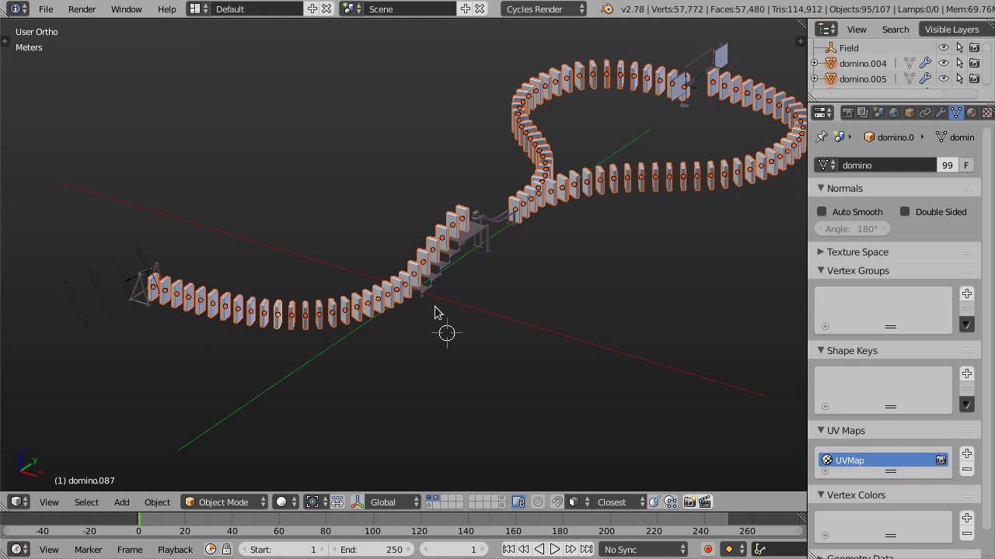
Step: Add Active rigid bodies to the selected dominoes from the Physics tool shelf
key("t")
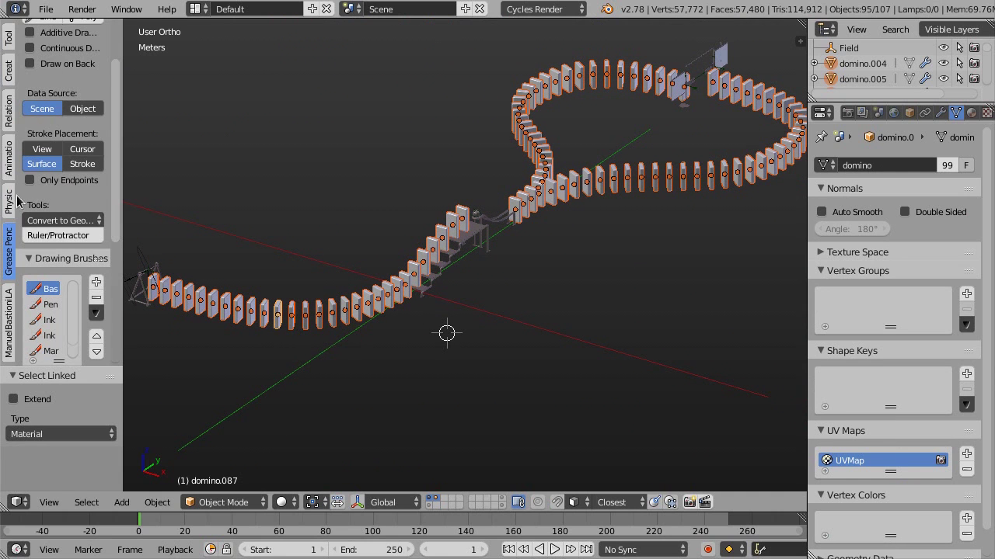
left_click(10, 204)
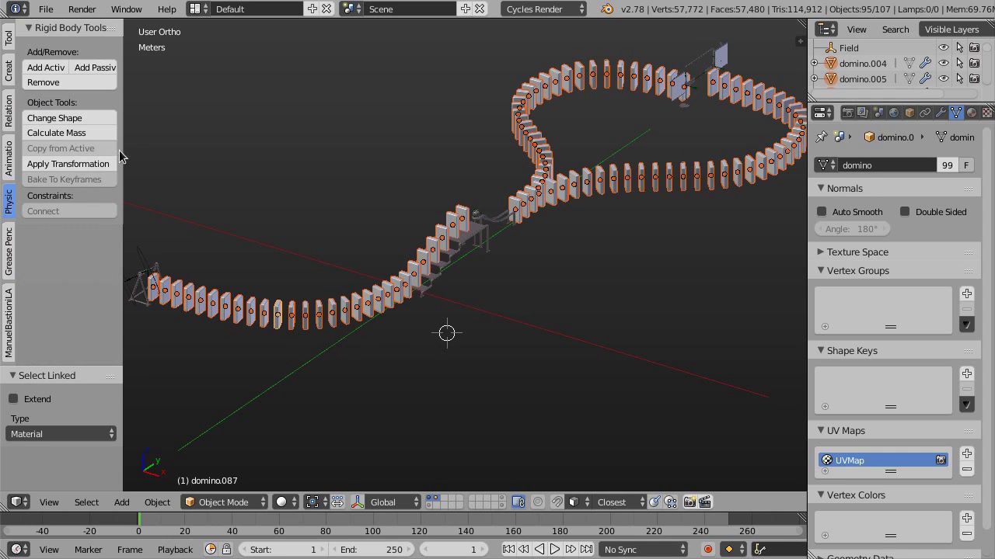
left_click_drag(123, 150, 146, 150)
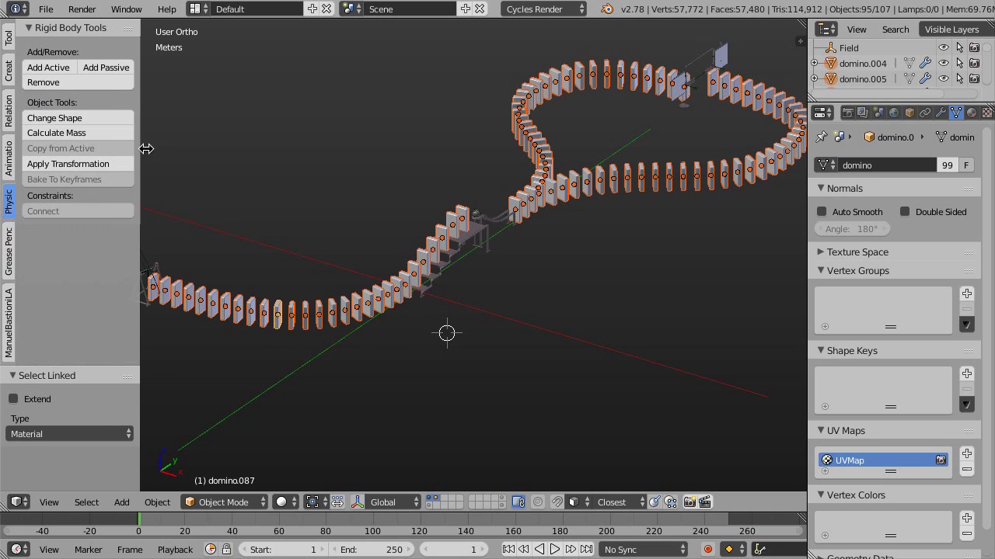
left_click(47, 68)
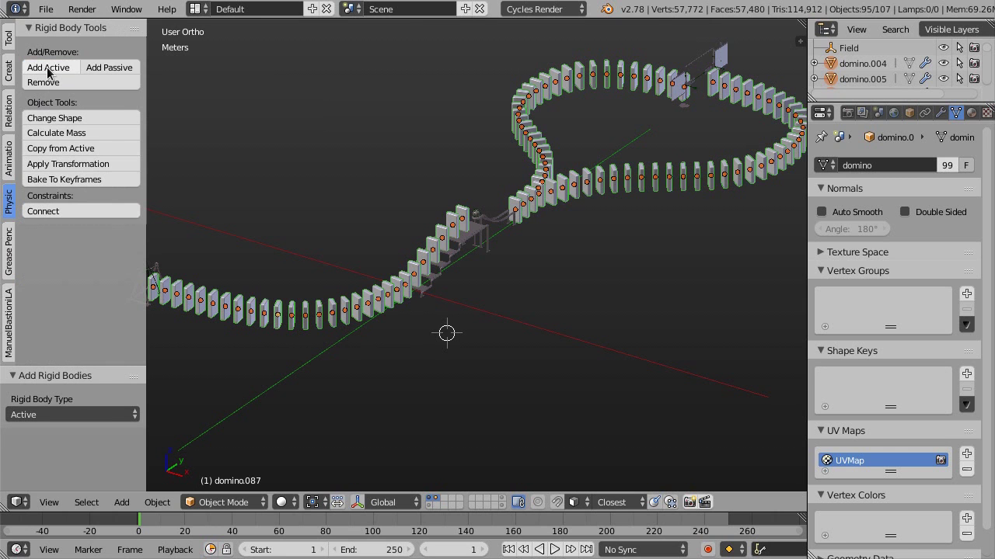
scroll(378, 303, "down", 5, "ctrl")
scroll(378, 299, "up", 4)
scroll(378, 299, "up", 4)
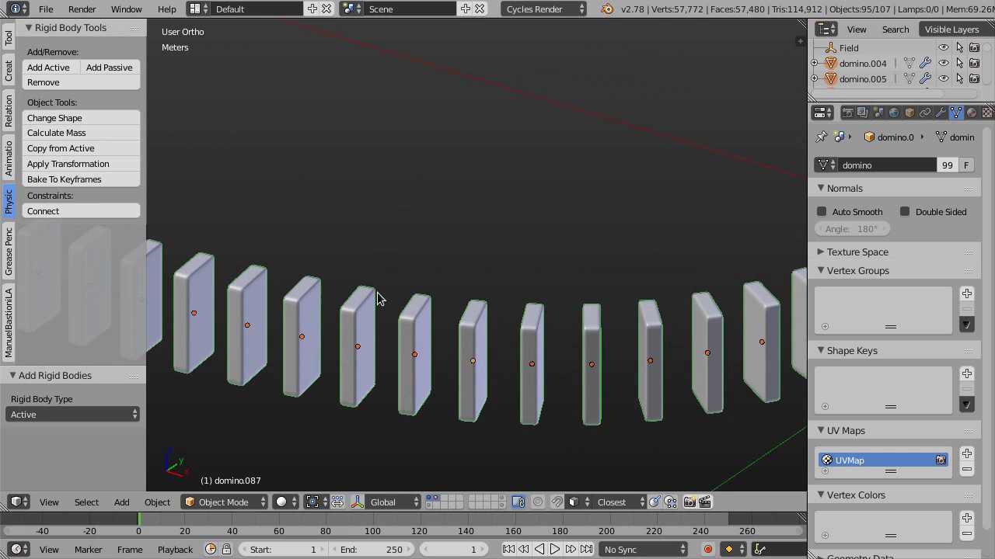
scroll(467, 311, "down", 3)
scroll(505, 289, "down", 2)
scroll(468, 288, "up", 2, "ctrl")
scroll(468, 288, "up", 1)
scroll(469, 285, "down", 3, "ctrl")
scroll(438, 349, "up", 3)
Step: Check a single domino, then reselect all the dominoes
key("a")
scroll(410, 289, "down", 2)
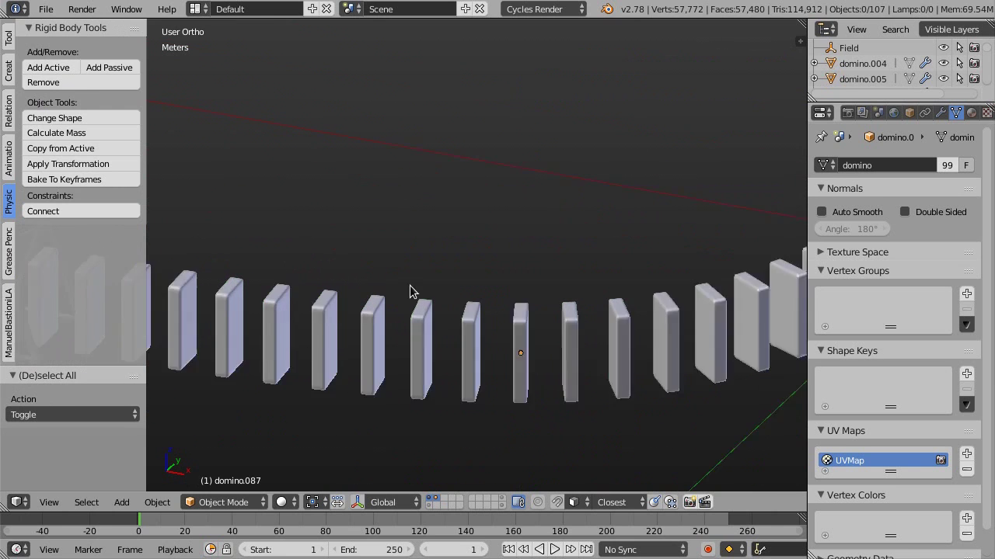
scroll(424, 288, "down", 3)
right_click(415, 313)
mouse_move(416, 312)
middle_mouse_down()
mouse_move(440, 273)
mouse_move(422, 278)
mouse_move(466, 276)
middle_mouse_up()
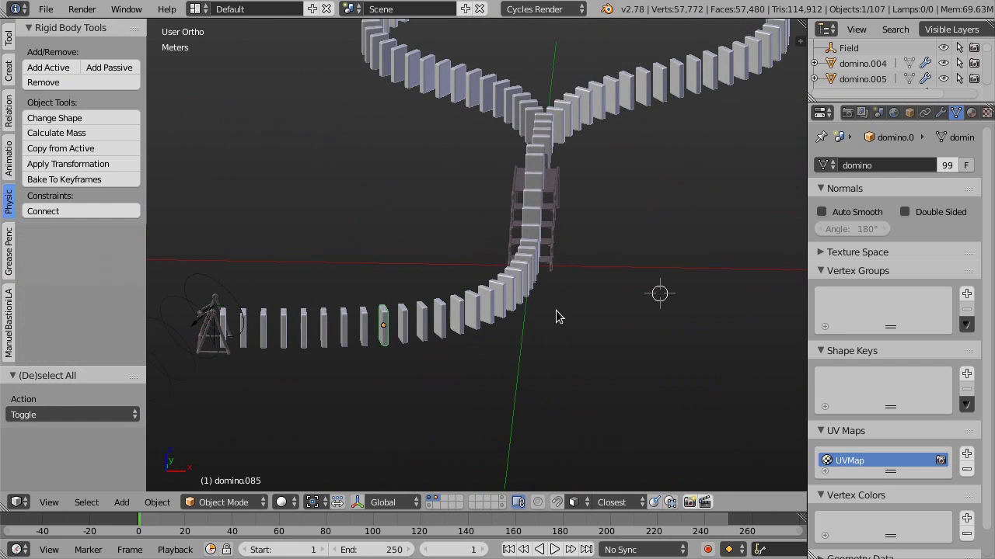
key("ctrl+z")
key("a")
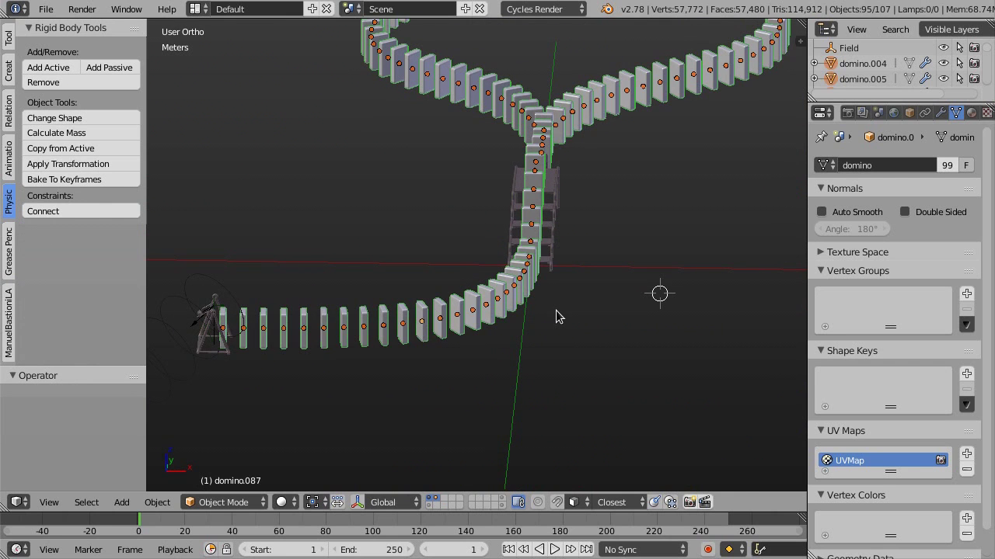
Step: Calculate the dominoes' mass with the Plastic preset, density 1200
left_click(77, 137)
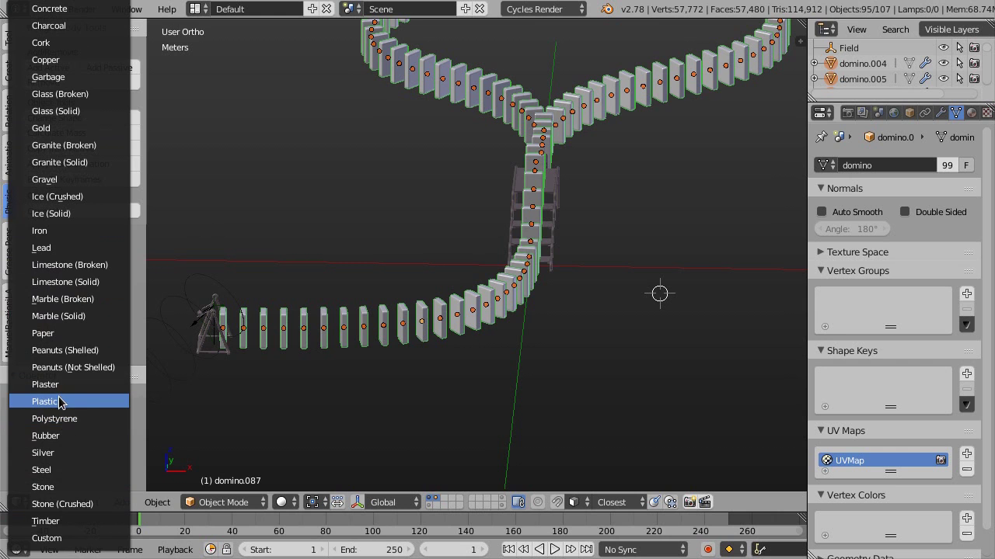
left_click(60, 402)
scroll(527, 216, "down", 5)
mouse_move(517, 277)
middle_mouse_down()
mouse_move(468, 285)
mouse_move(472, 300)
mouse_move(476, 290)
middle_mouse_up()
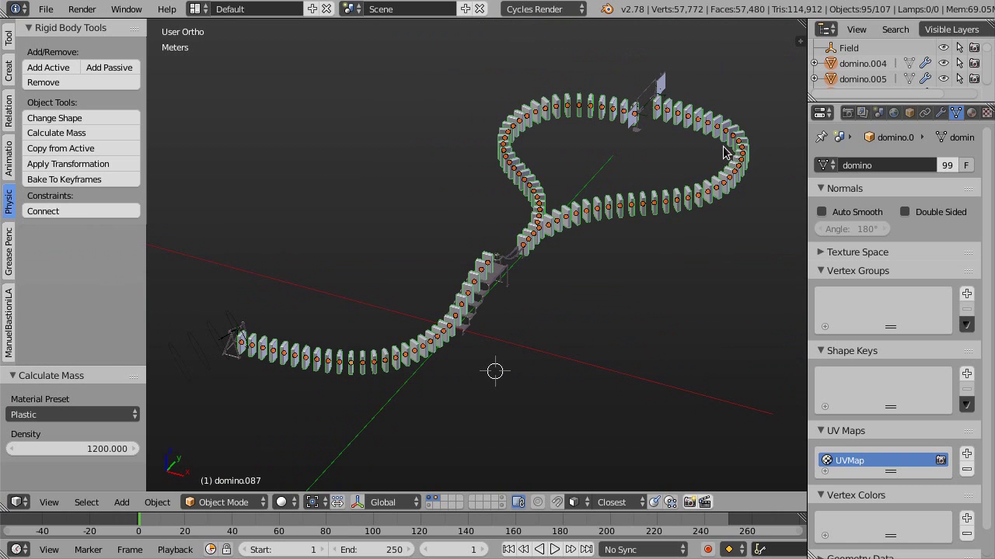
mouse_move(426, 356)
middle_mouse_down()
mouse_move(456, 323)
mouse_move(384, 298)
middle_mouse_up()
middle_click_drag(465, 280, 478, 329)
Step: Deselect all, switch to top view and snap the 3D cursor to the world origin
key("a")
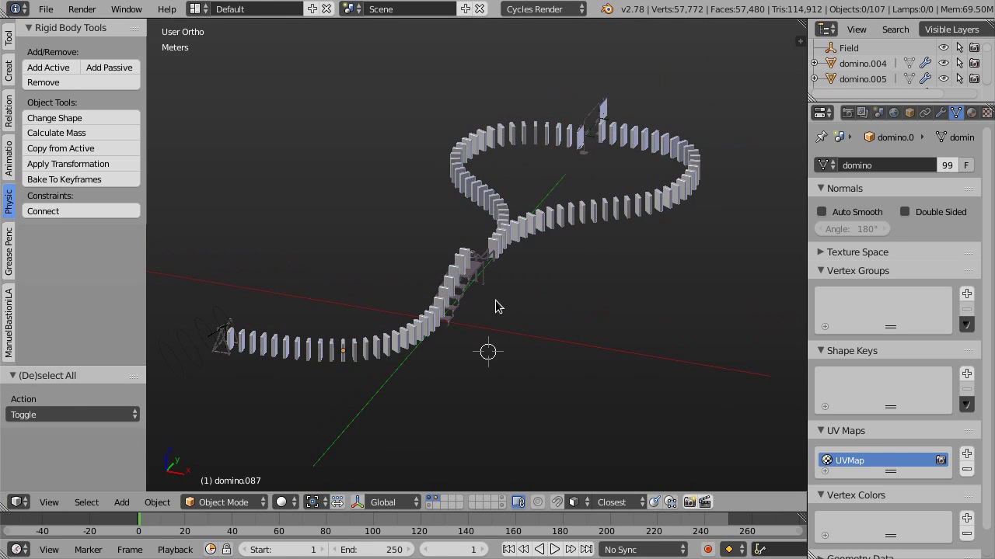
key("KP_7")
scroll(558, 435, "down", 1)
scroll(557, 355, "up", 1)
scroll(570, 370, "up", 3)
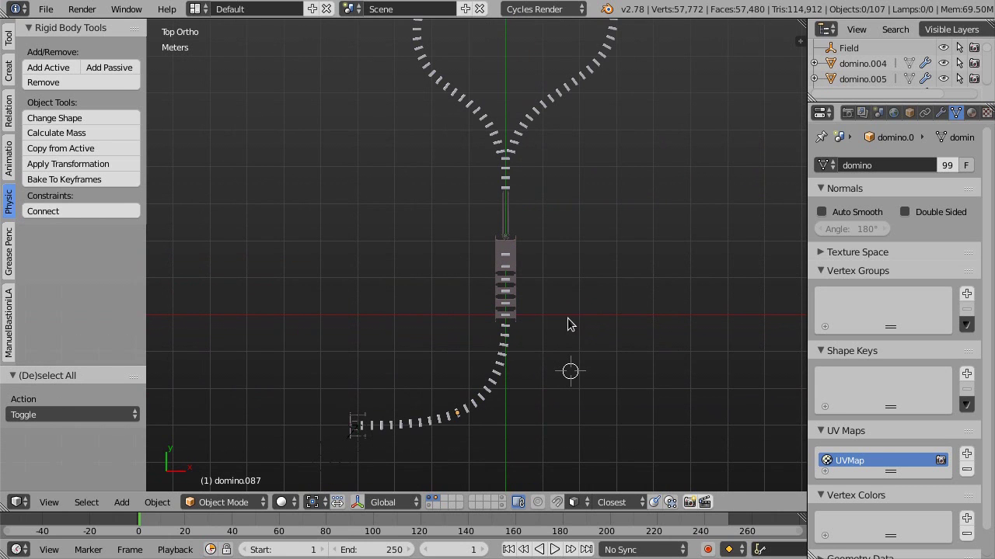
key("shift+c")
scroll(533, 317, "up", 1)
scroll(482, 314, "up", 1)
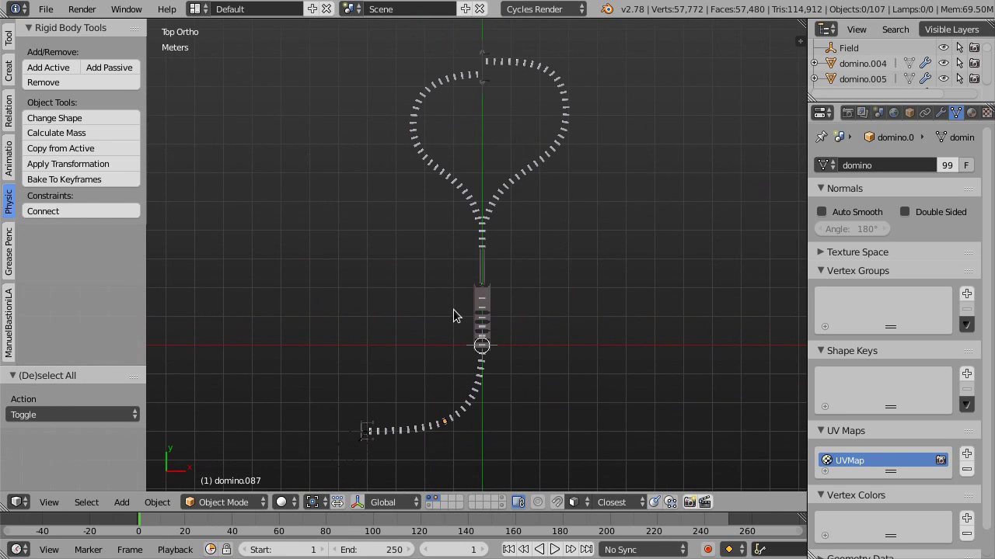
Step: Add a plane at the origin and scale it up 2.1 times in Edit Mode
key("shift+a")
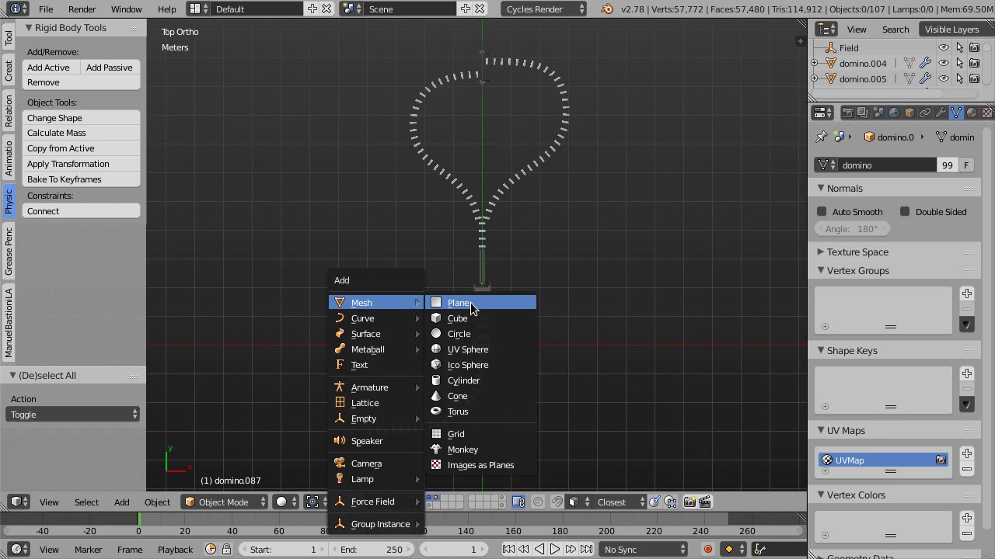
mouse_move(362, 303)
left_click(472, 305)
key("Tab")
key("s")
left_click(674, 412)
scroll(526, 331, "down", 1)
type("s")
type("2.1")
key("Return")
Step: Extend the plane's left edge along X and its top edge along Y past the loop
left_click(384, 313)
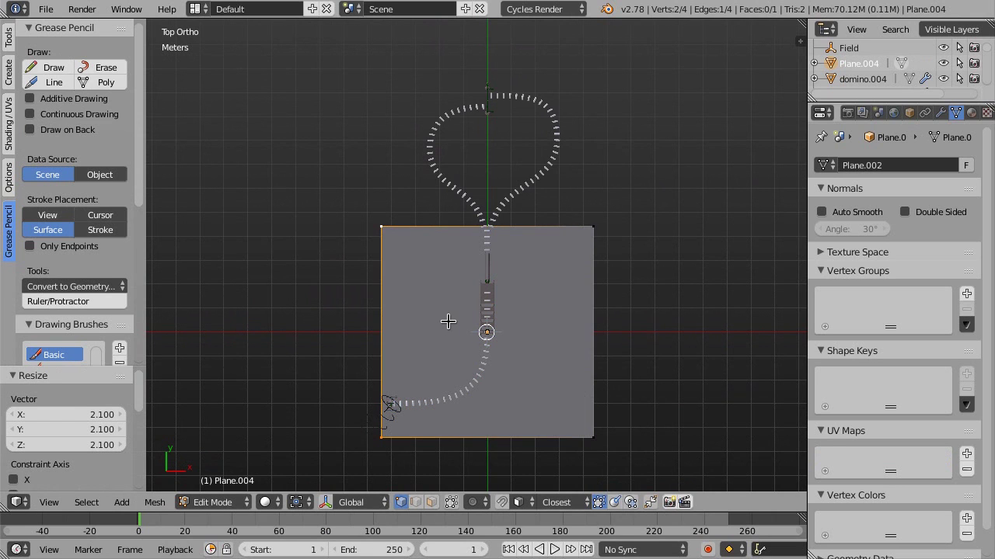
key("g")
key("x")
key("Return")
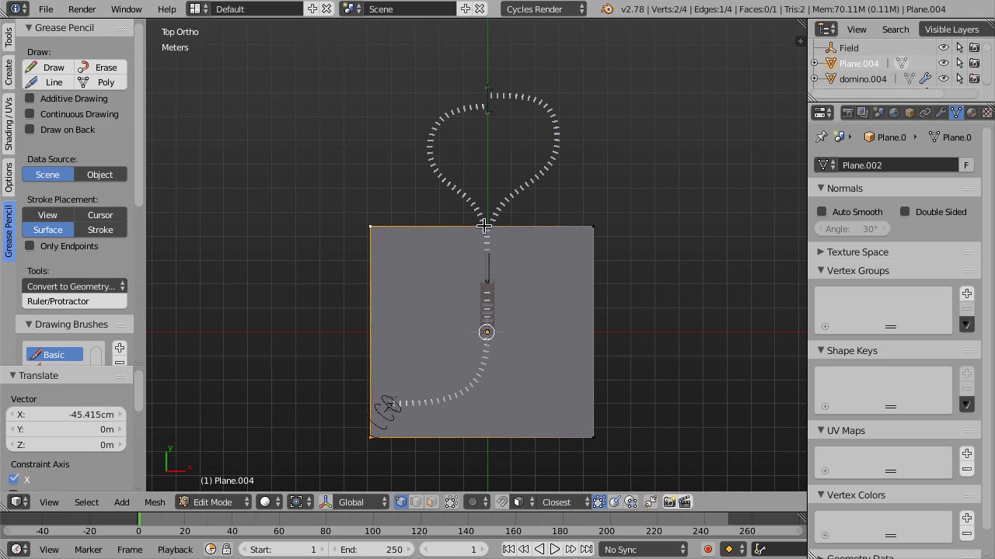
key("g")
key("y")
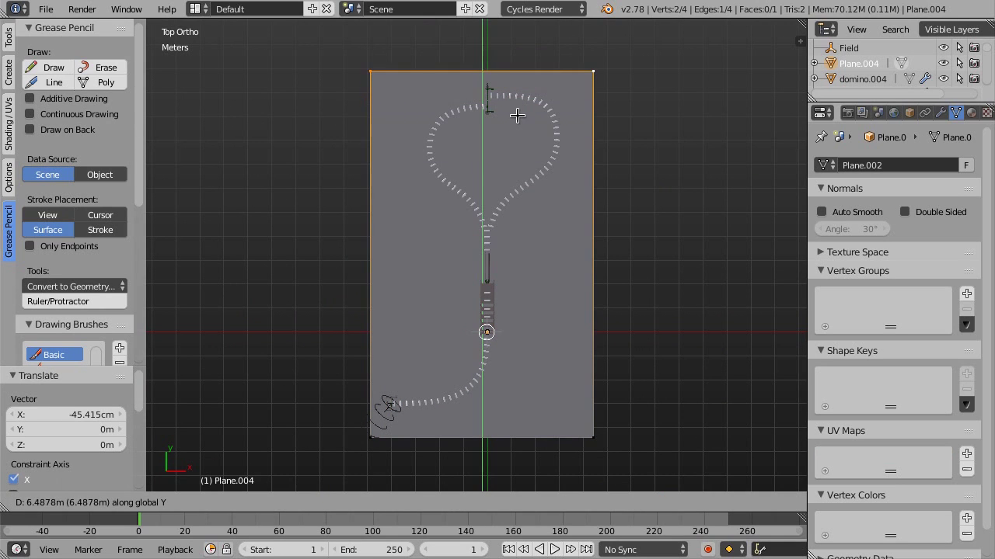
key("Return")
Step: Push the plane's right edge outward along X and return to Object Mode
key("a")
key("a")
right_click(607, 220, "alt")
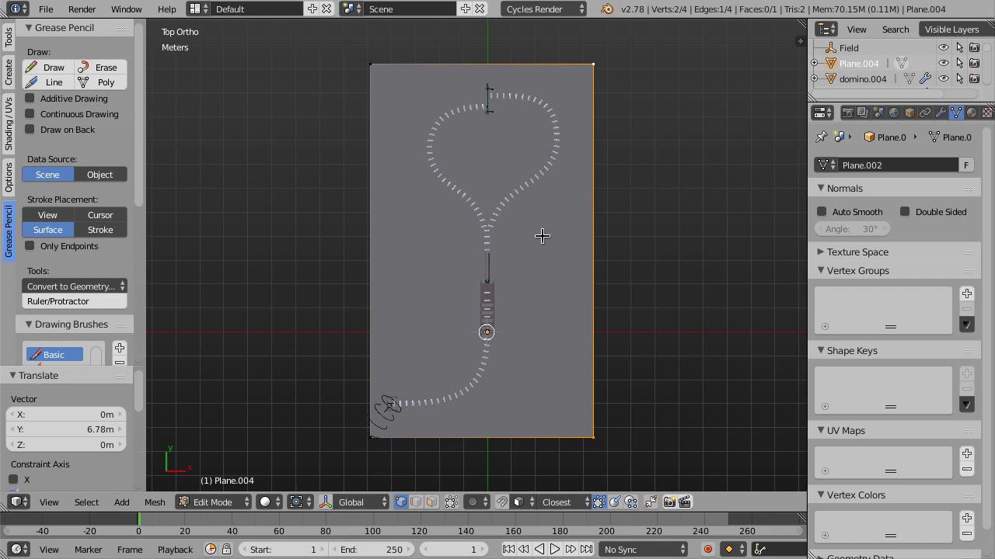
key("g")
key("x")
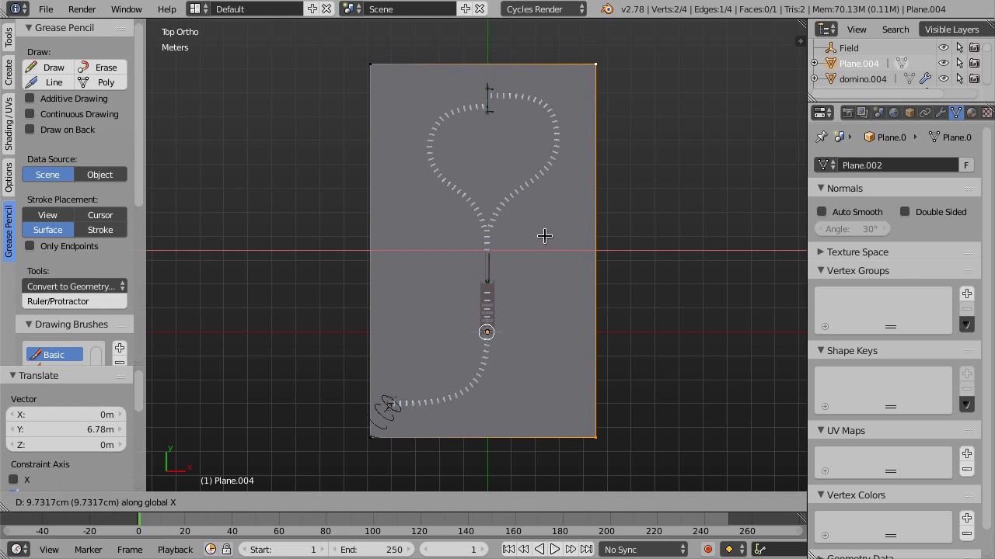
key("Return")
middle_click_drag(523, 304, 483, 261)
key("Tab")
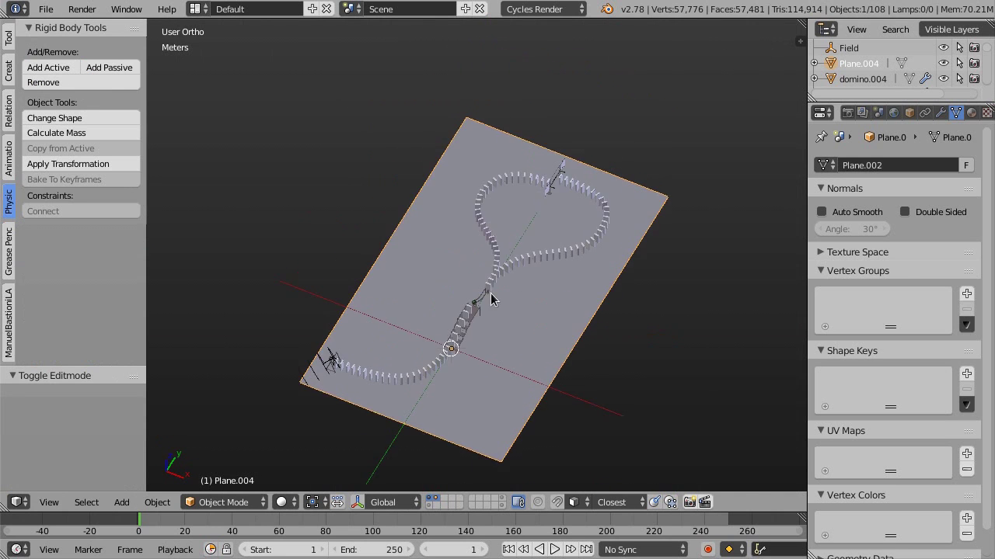
Step: Make the floor plane a passive rigid body
middle_click_drag(436, 333, 354, 296)
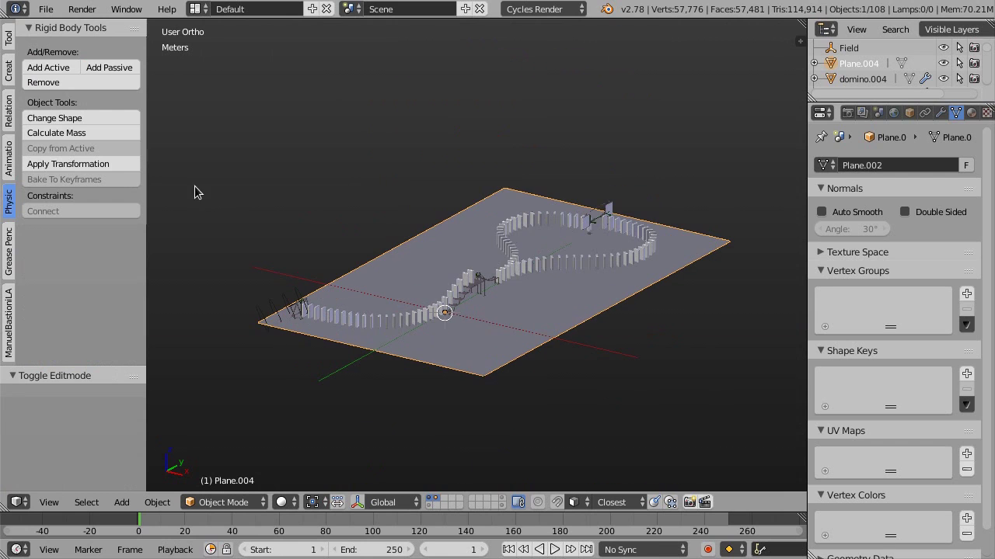
left_click(110, 69)
mouse_move(460, 284)
middle_mouse_down()
mouse_move(493, 291)
mouse_move(495, 280)
middle_mouse_up()
scroll(472, 323, "up", 3)
scroll(478, 293, "down", 1)
key("t")
mouse_move(497, 299)
middle_mouse_down("shift")
mouse_move(464, 303)
mouse_move(443, 280)
middle_mouse_up("shift")
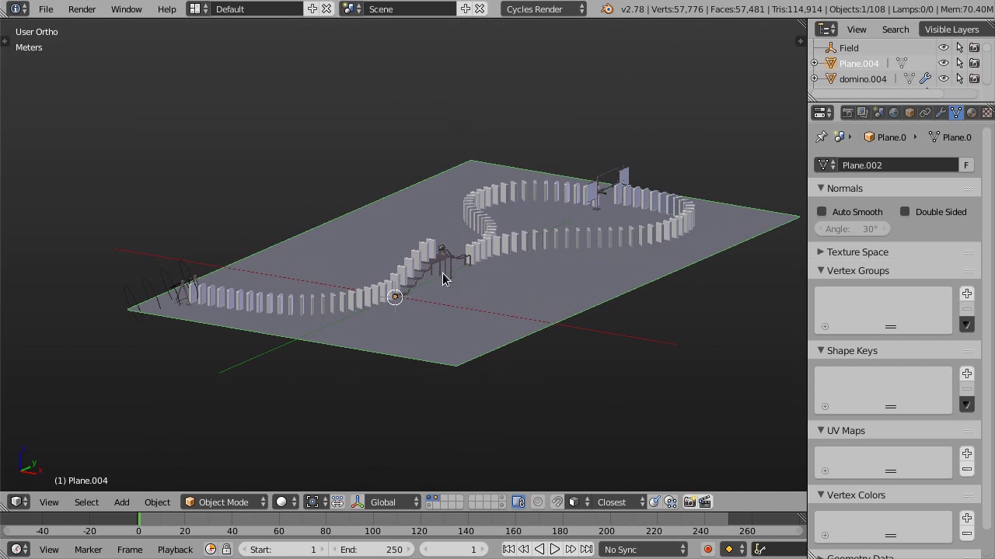
mouse_move(547, 303)
middle_mouse_down()
mouse_move(506, 316)
mouse_move(511, 324)
middle_mouse_up()
scroll(955, 115, "down", 5)
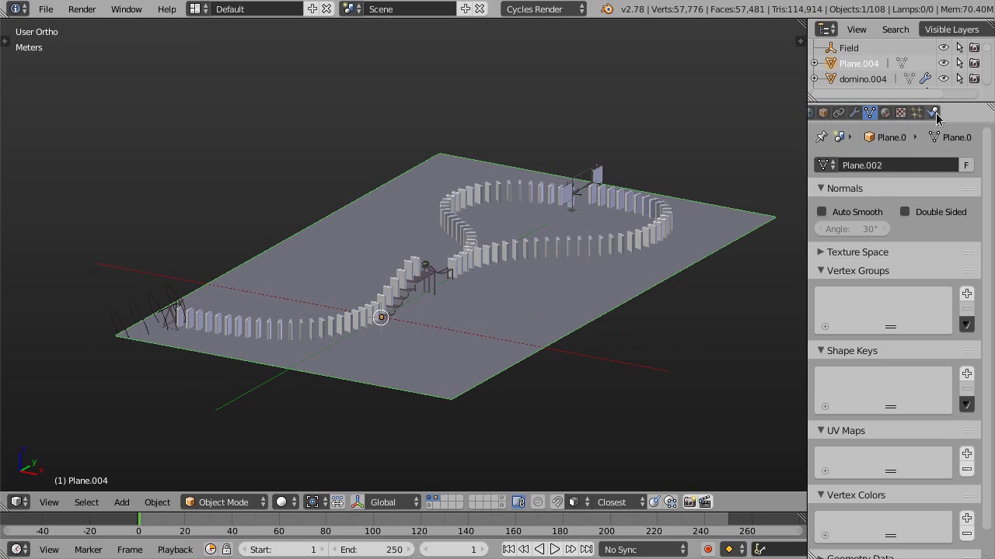
Step: Set the plane's rigid body collision margin to 1mm in the Physics properties
left_click(934, 113)
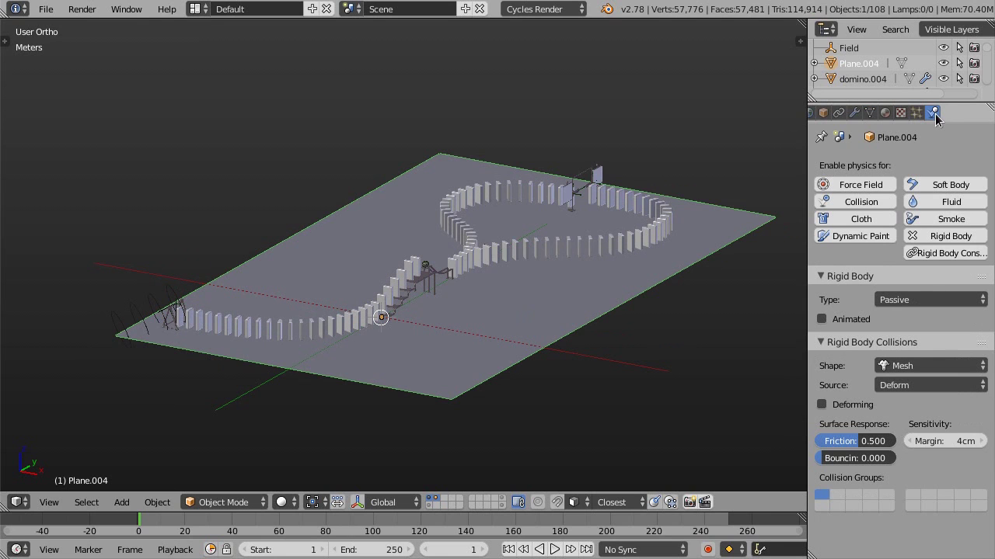
left_click(941, 441)
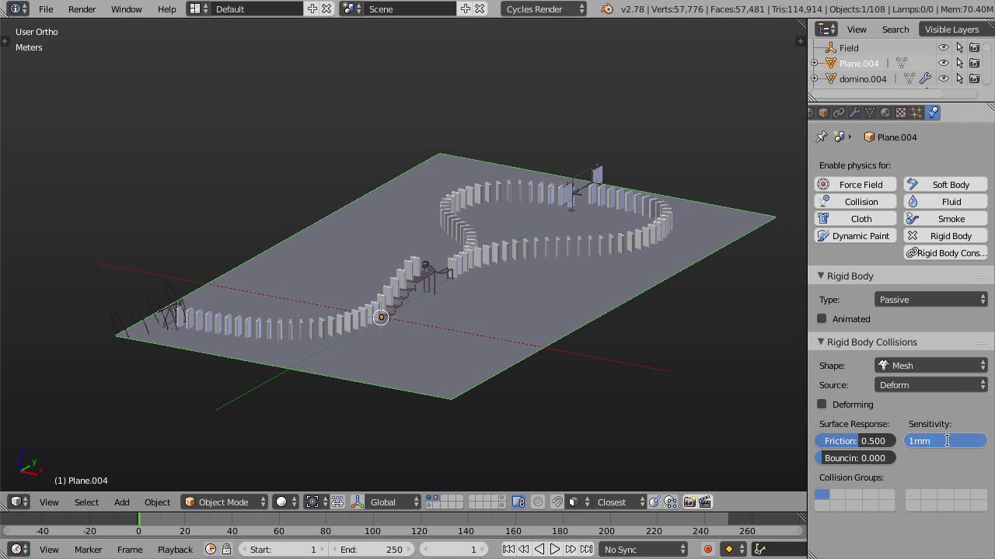
key("Return")
mouse_move(627, 391)
middle_mouse_down()
mouse_move(349, 264)
mouse_move(381, 306)
mouse_move(383, 347)
middle_mouse_up()
mouse_move(133, 353)
middle_mouse_down()
mouse_move(340, 329)
mouse_move(550, 366)
mouse_move(424, 361)
mouse_move(363, 309)
middle_mouse_up()
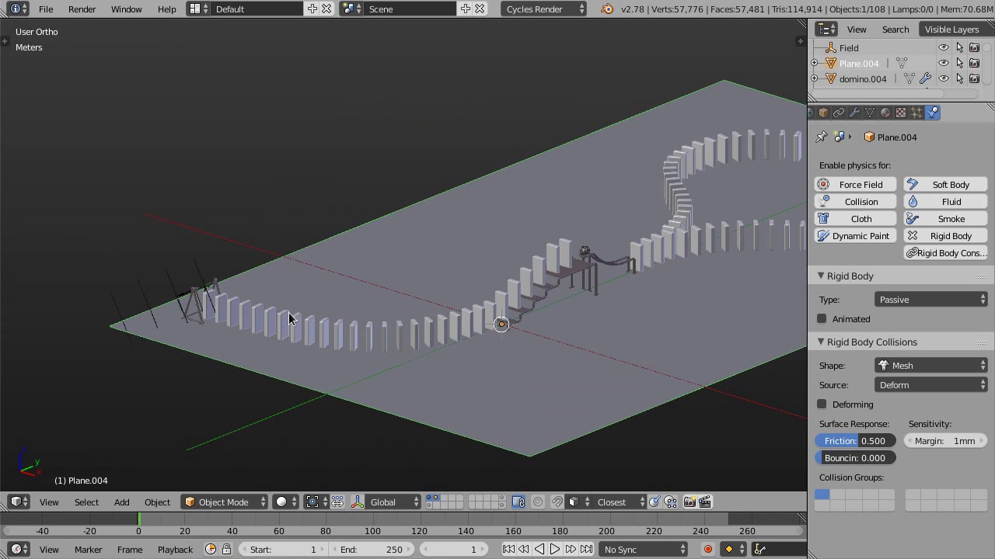
scroll(234, 316, "up", 3)
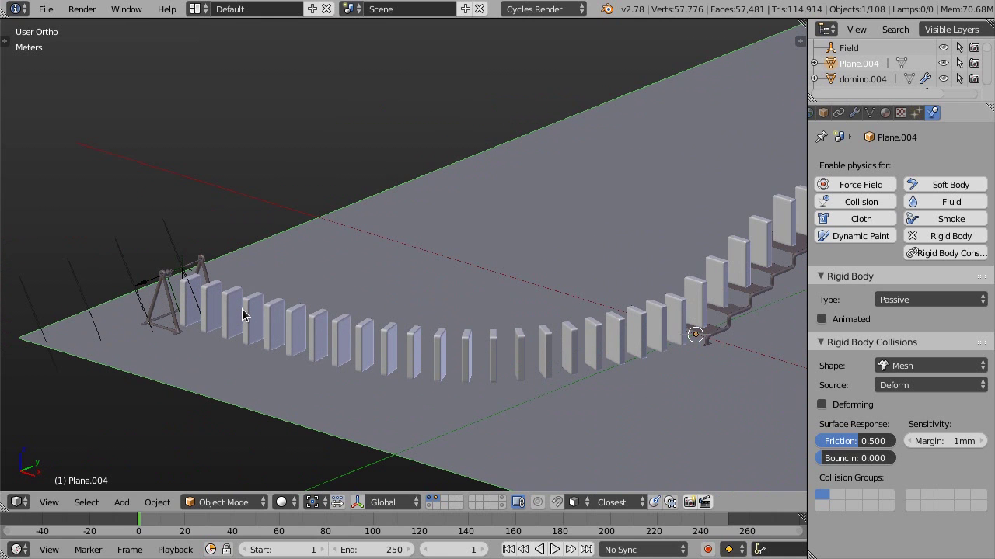
scroll(866, 117, "up", 3)
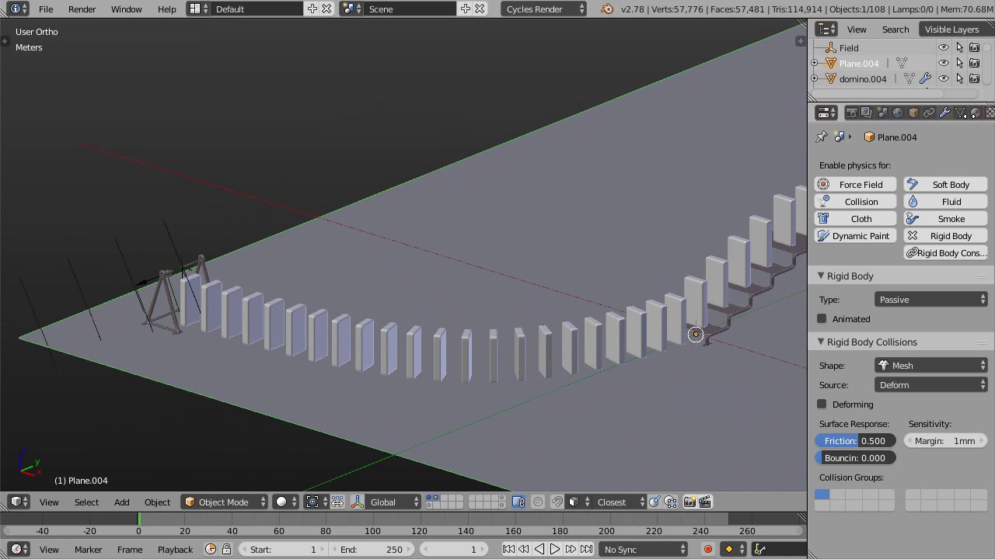
Step: Enable Simplify in the Scene properties, leaving viewport subdivision at 0
left_click(882, 113)
left_click_drag(991, 270, 993, 475)
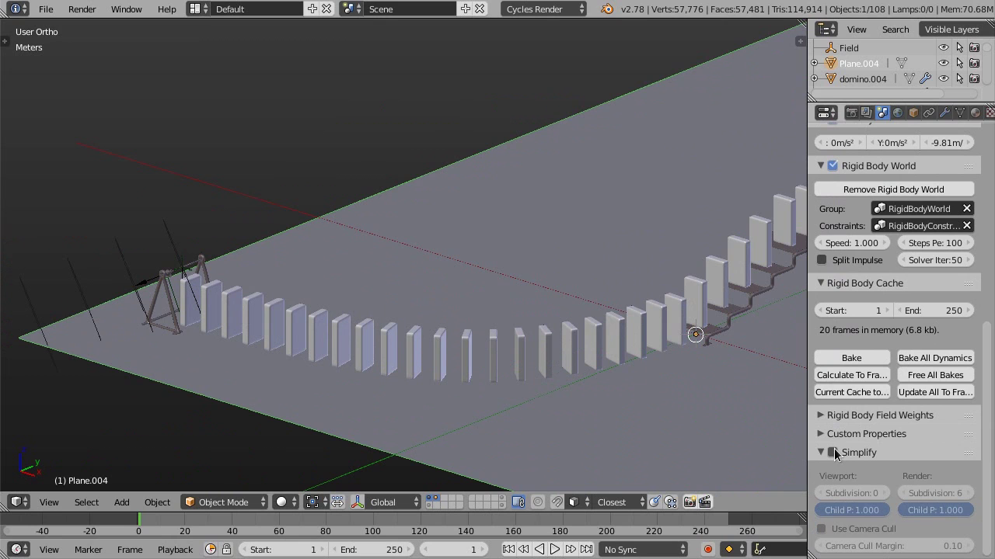
left_click(834, 452)
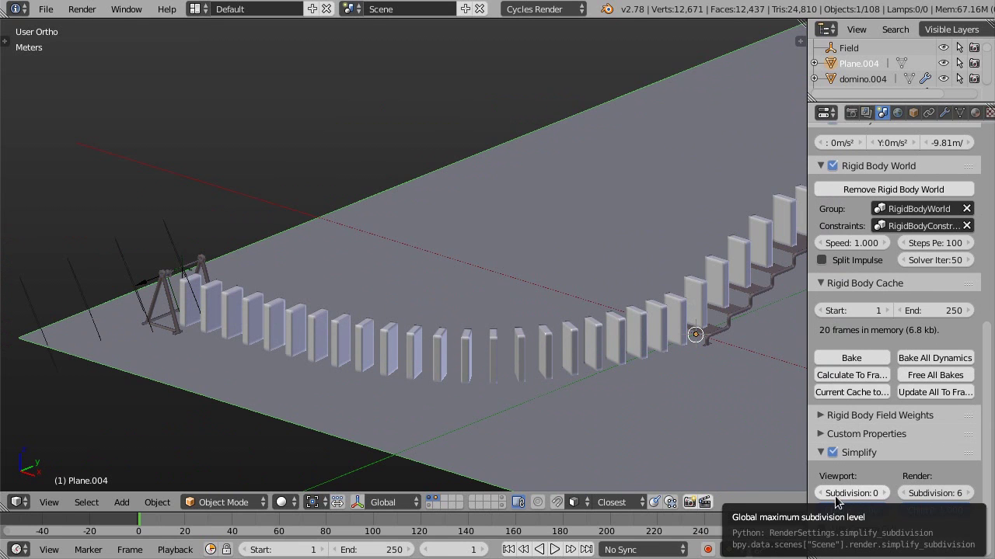
mouse_move(409, 366)
middle_mouse_down()
mouse_move(369, 301)
mouse_move(302, 326)
mouse_move(341, 340)
mouse_move(335, 321)
middle_mouse_up()
scroll(335, 315, "down", 2, "ctrl")
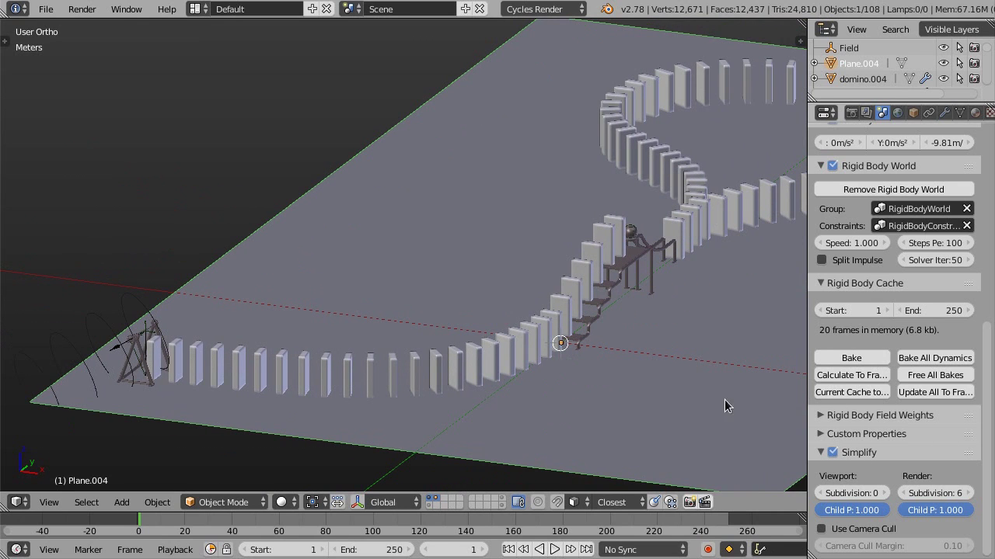
middle_click_drag(403, 370, 402, 363, "shift")
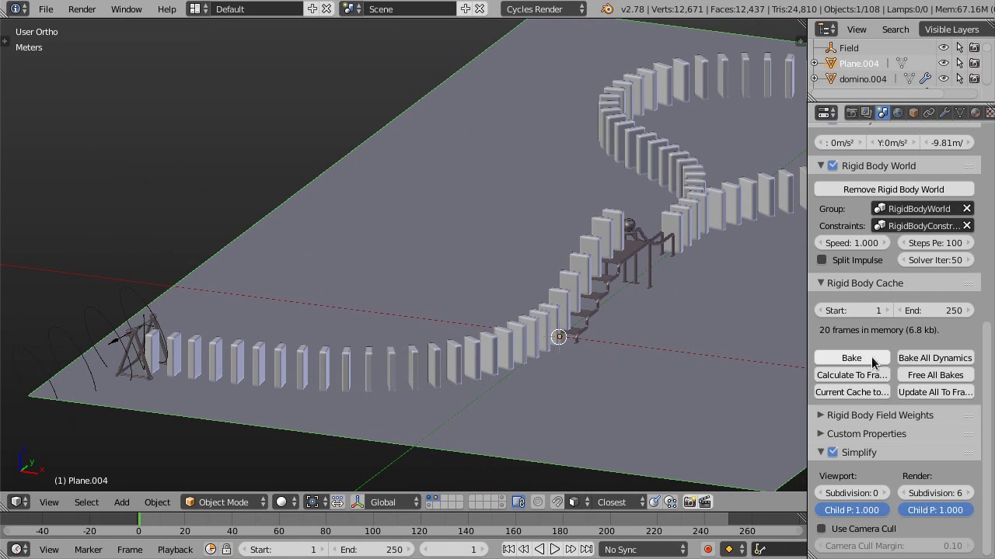
middle_click_drag(282, 299, 230, 300)
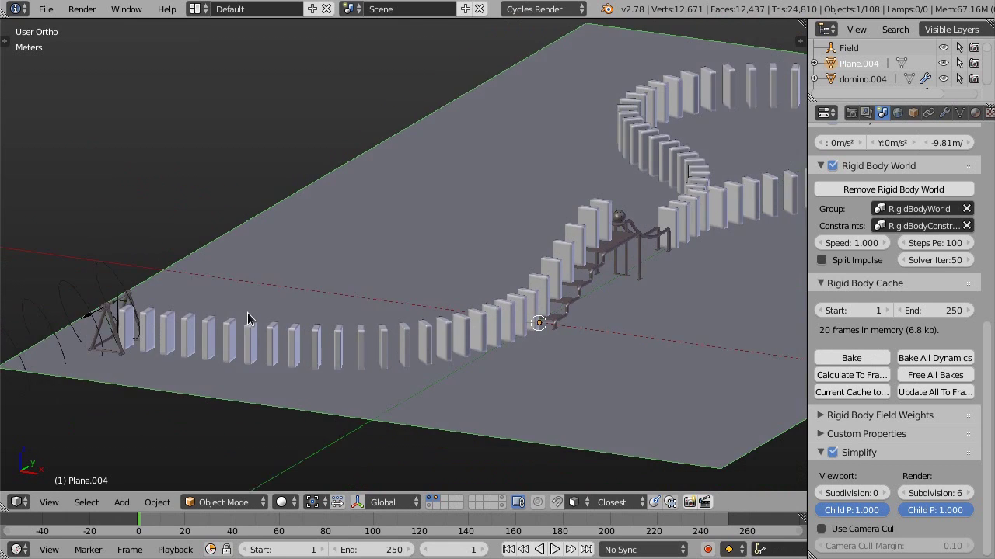
Step: Play the domino simulation with Alt+A, orbiting toward the ramp as frames cache
key("alt+a")
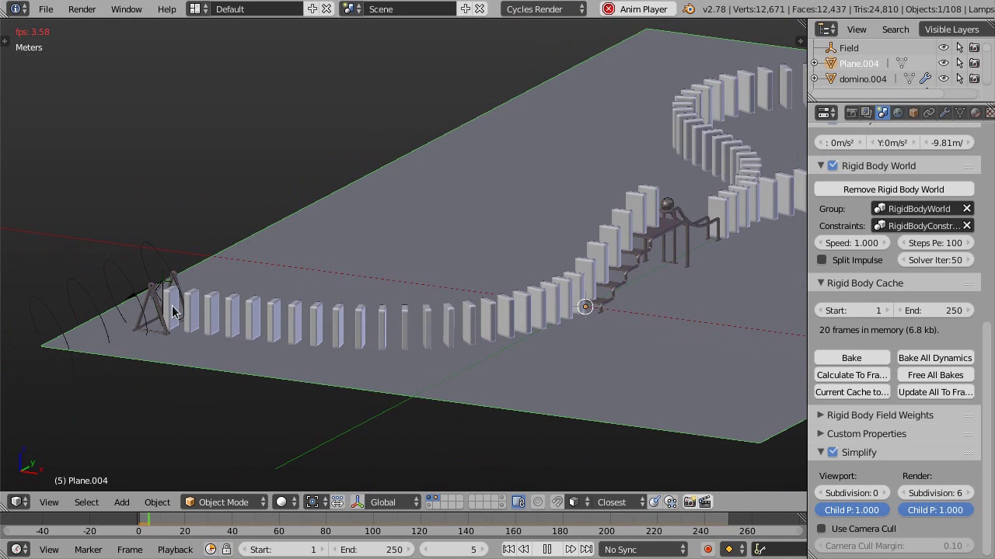
scroll(172, 312, "up", 3)
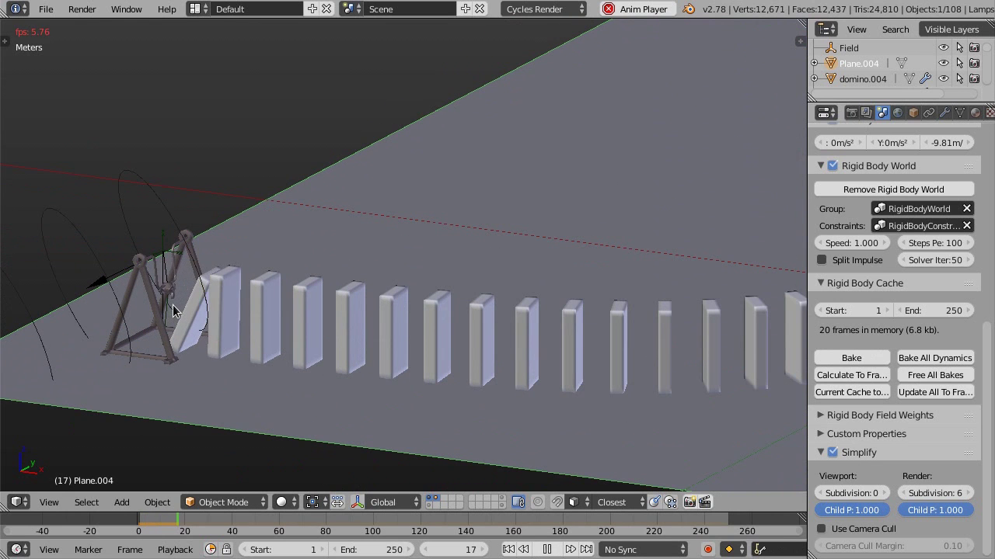
scroll(173, 311, "down", 3)
scroll(62, 262, "up", 2)
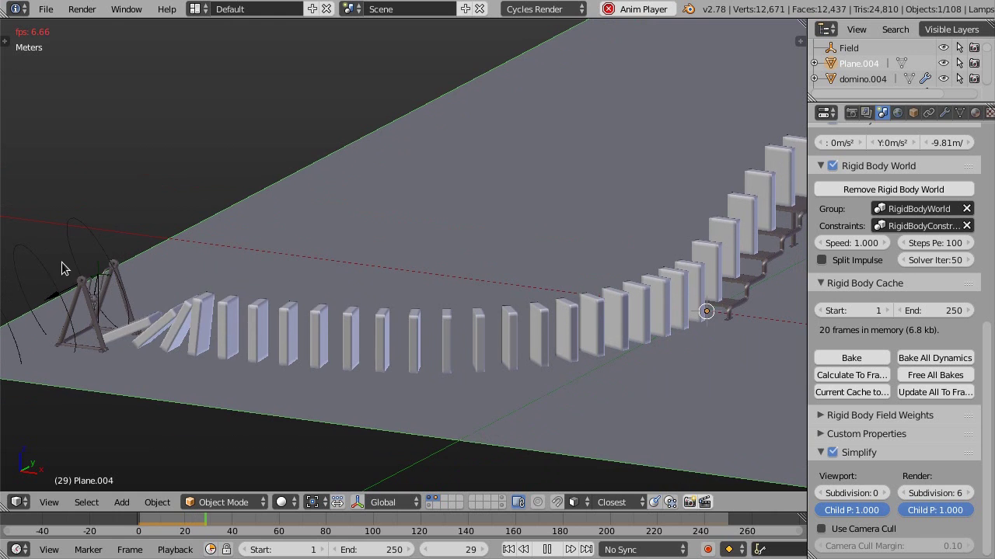
scroll(344, 284, "down", 1)
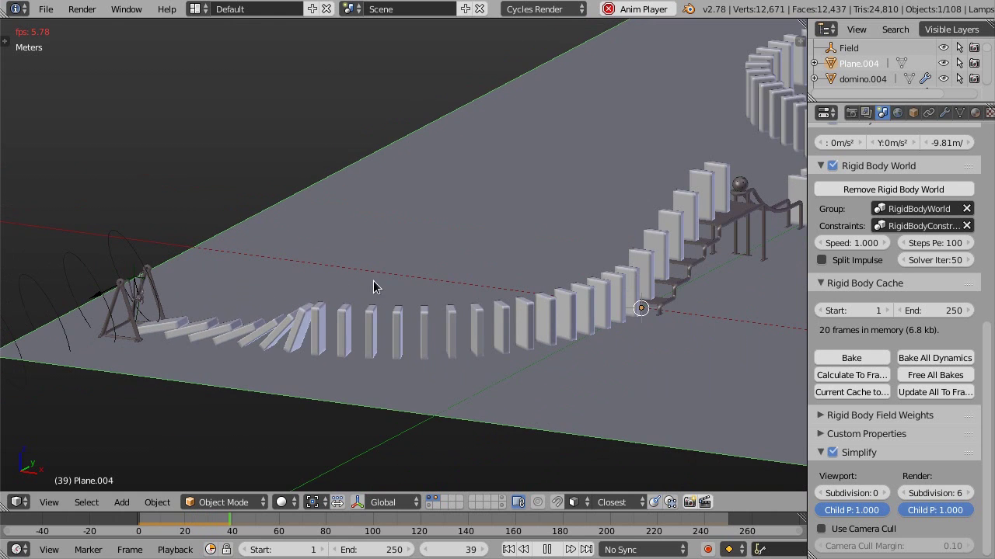
middle_click_drag(373, 285, 462, 277)
scroll(399, 284, "up", 1)
scroll(411, 288, "up", 1)
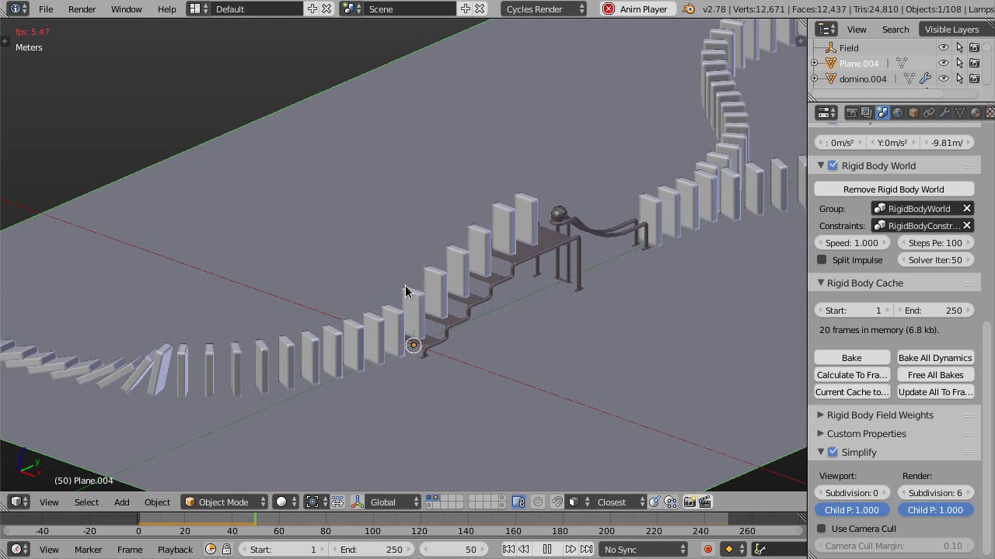
mouse_move(417, 307)
middle_mouse_down()
mouse_move(438, 304)
mouse_move(404, 306)
middle_mouse_up()
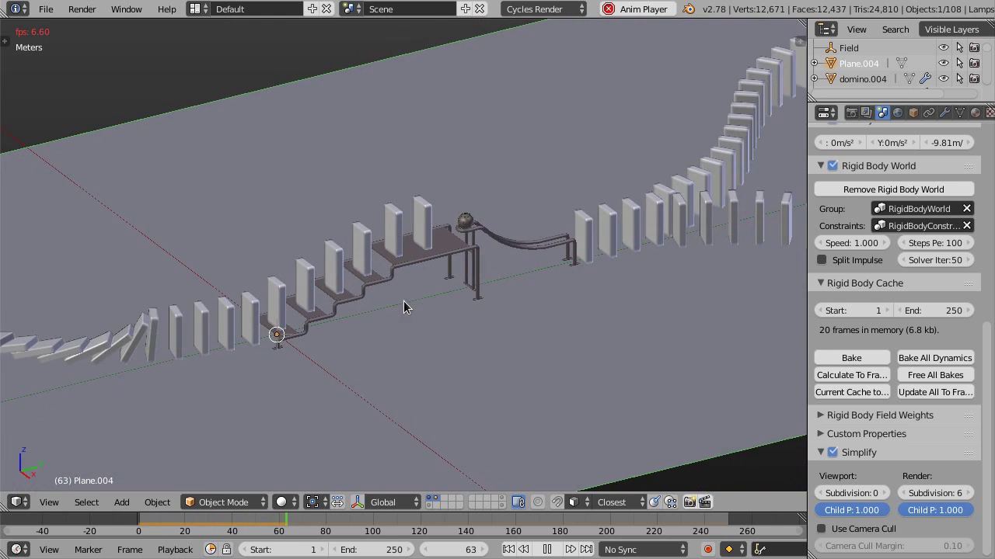
scroll(340, 287, "up", 1)
scroll(344, 284, "up", 1)
scroll(350, 284, "up", 1)
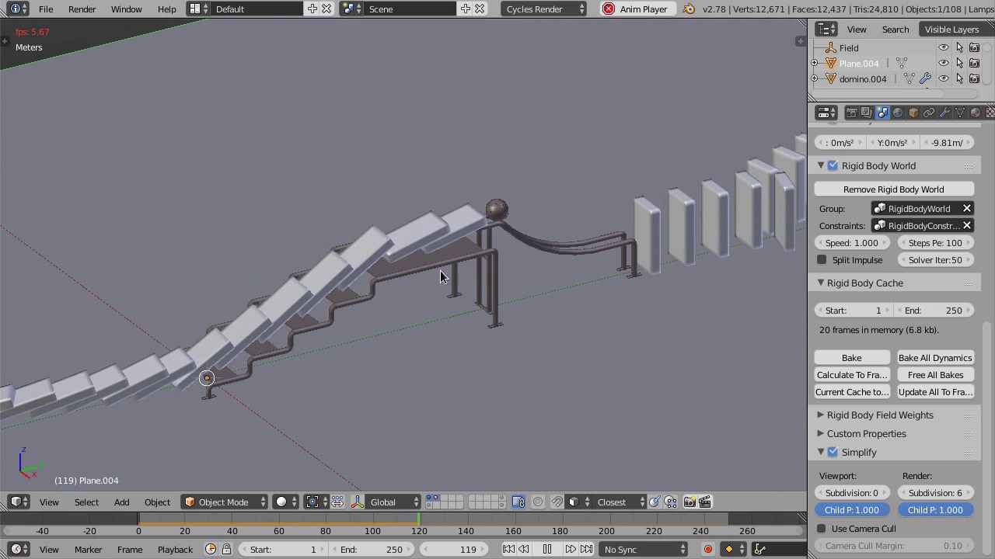
Step: Follow the toppling dominoes around the loop, then jump ahead to about frame 172
middle_click_drag(440, 278, 425, 297, "shift")
middle_click_drag(350, 311, 336, 281, "shift")
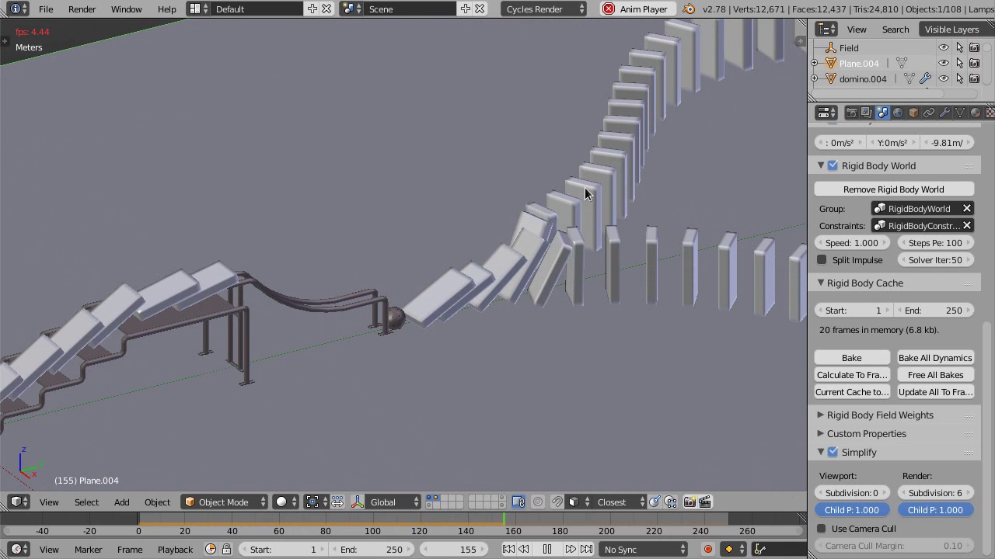
mouse_move(588, 189)
middle_mouse_down()
mouse_move(631, 167)
mouse_move(297, 257)
mouse_move(241, 227)
mouse_move(290, 217)
middle_mouse_up()
middle_click_drag(381, 222, 337, 221)
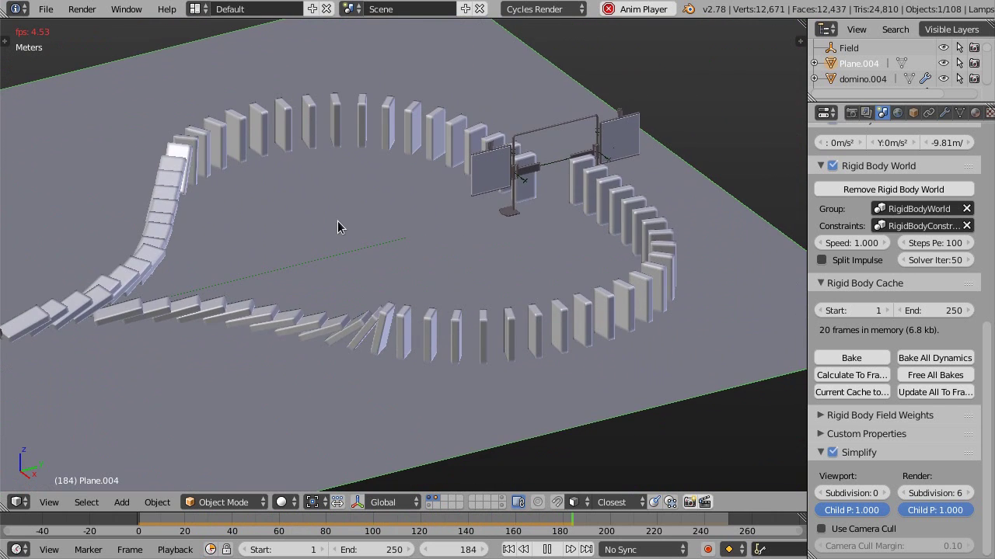
mouse_move(405, 240)
middle_mouse_down()
mouse_move(409, 249)
mouse_move(432, 244)
mouse_move(406, 248)
middle_mouse_up()
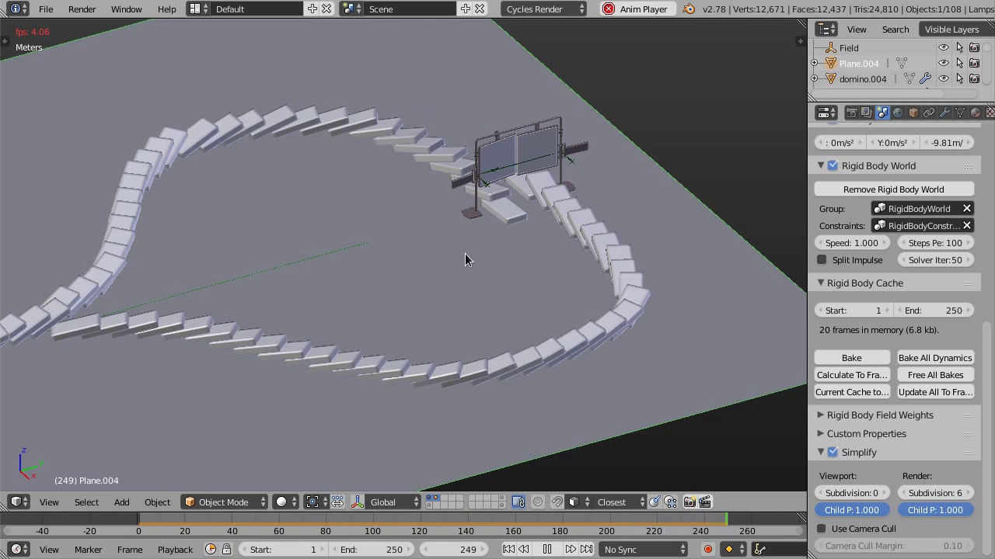
mouse_move(504, 248)
middle_mouse_down()
mouse_move(467, 237)
mouse_move(401, 285)
mouse_move(426, 314)
mouse_move(433, 273)
mouse_move(480, 196)
middle_mouse_up()
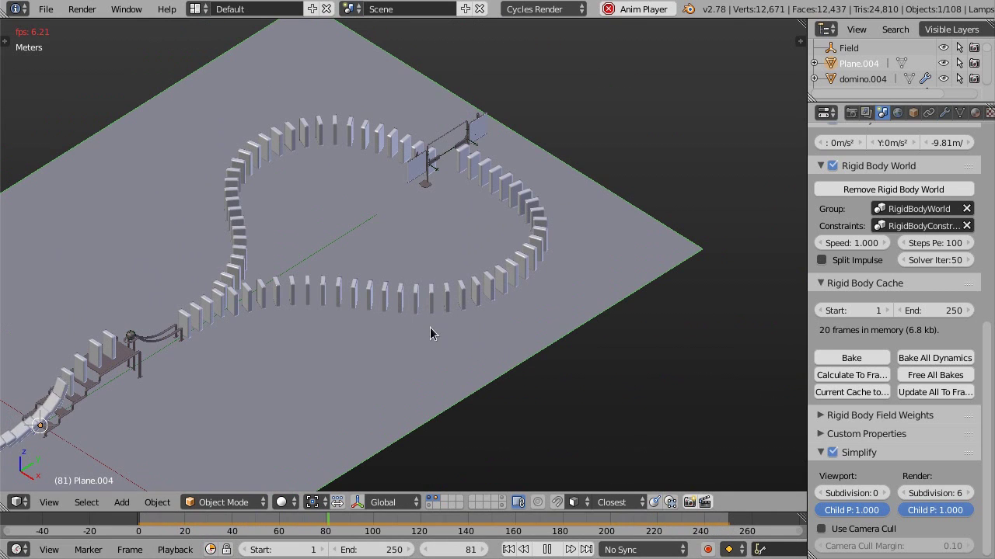
left_click(539, 523)
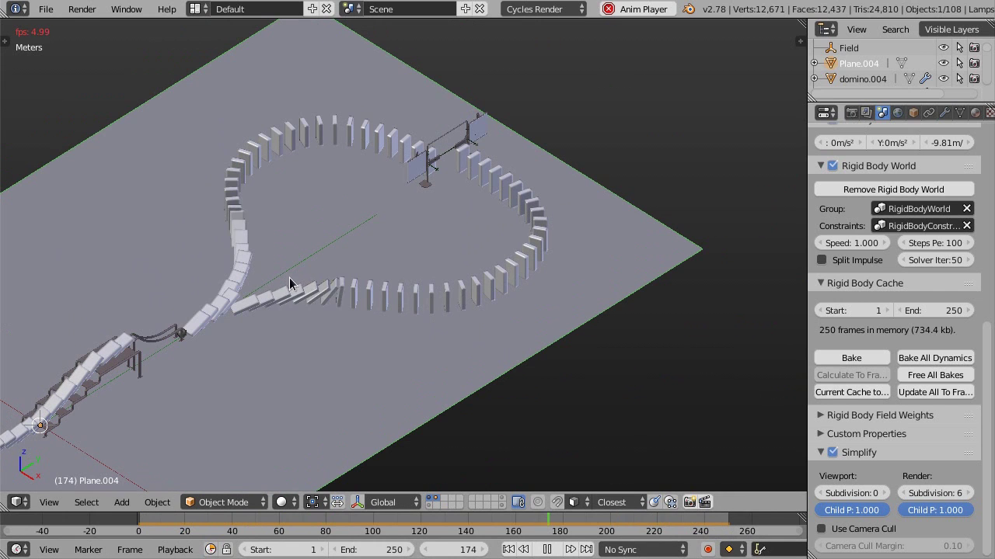
Step: Stop playback, go to frame 180 and set the animation end frame to 300
key("Escape")
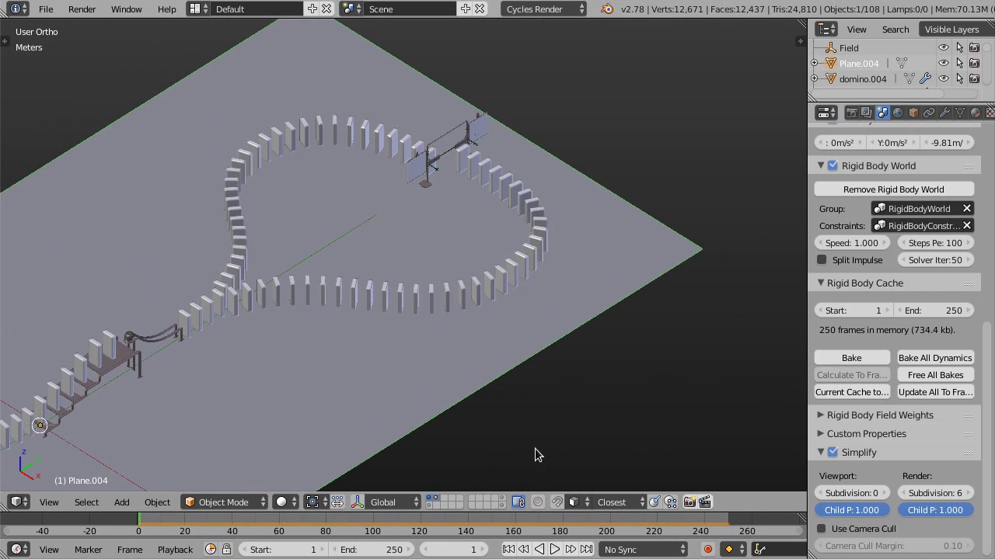
left_click(559, 524)
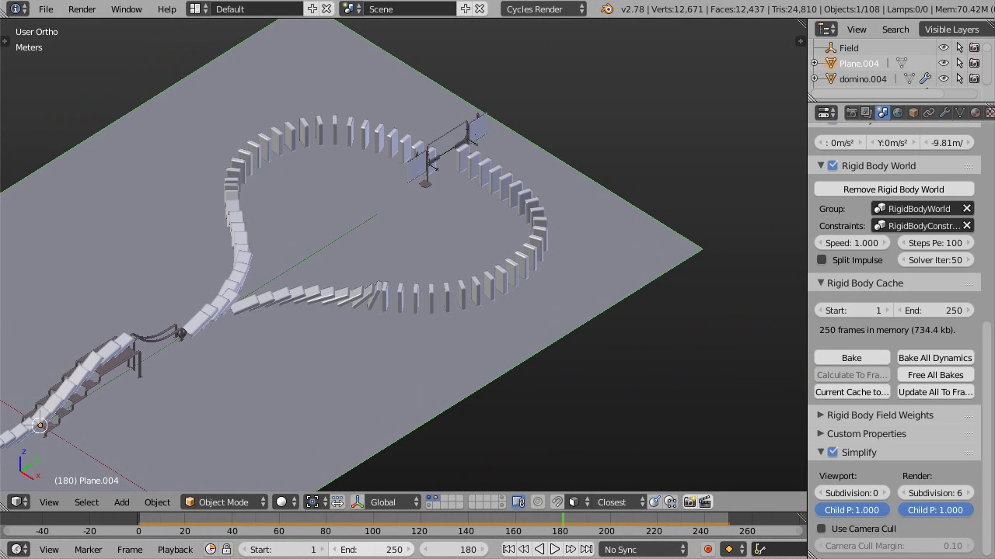
left_click(377, 550)
type("300")
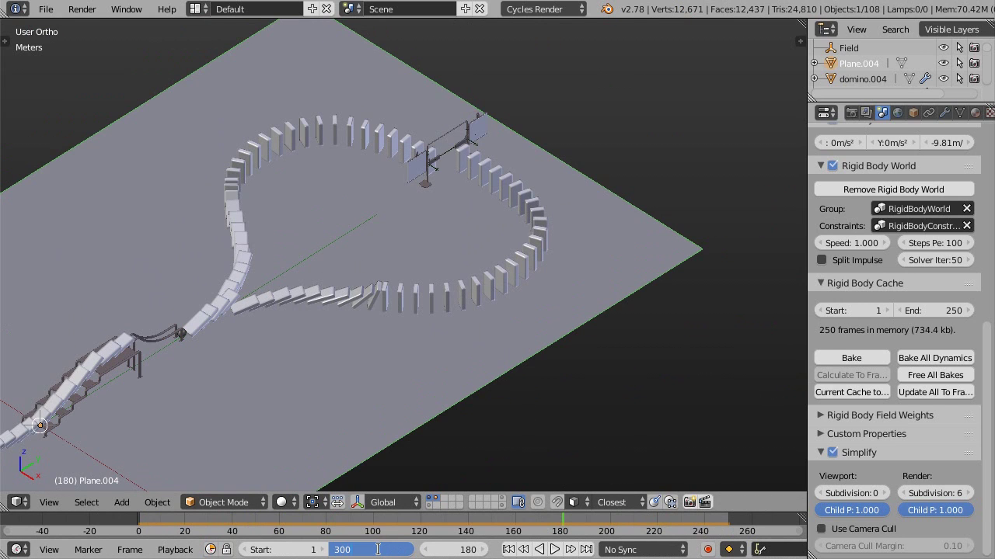
key("Return")
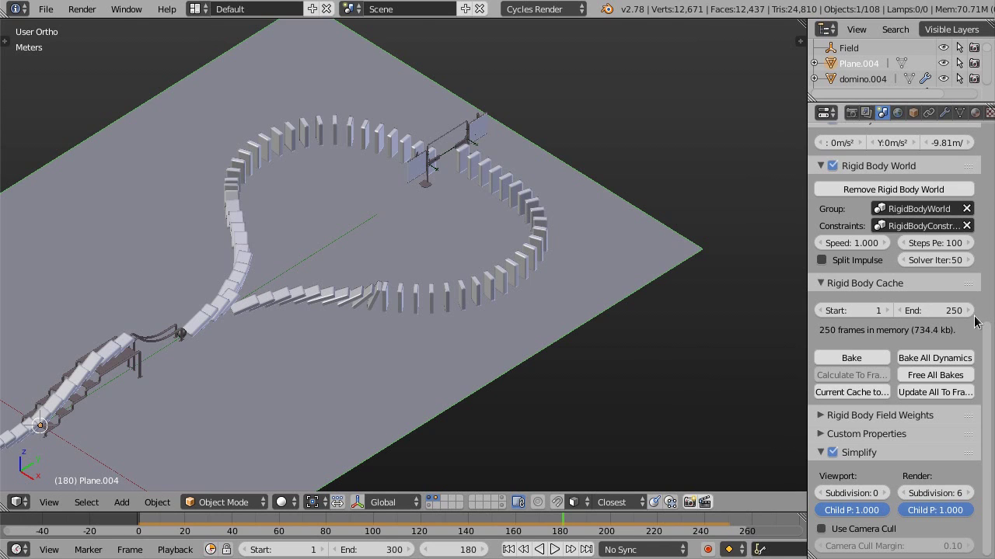
Step: Set the rigid body cache end frame to 300
left_click(946, 314)
type("300")
key("Return")
mouse_move(342, 260)
middle_mouse_down()
mouse_move(366, 230)
mouse_move(517, 242)
middle_mouse_up()
mouse_move(467, 265)
middle_mouse_down()
mouse_move(412, 288)
mouse_move(475, 270)
mouse_move(492, 248)
middle_mouse_up()
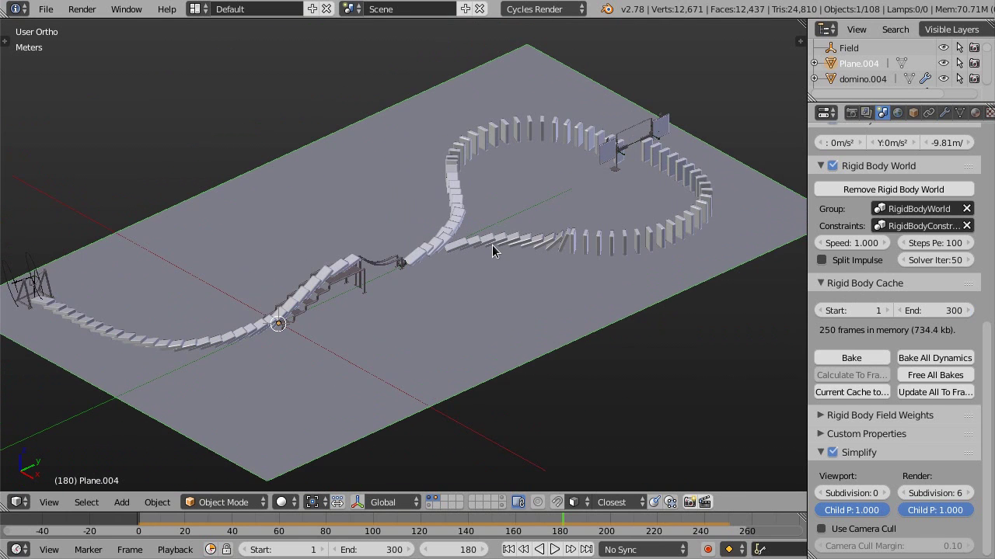
Step: Play the simulation toward frame 300 while orbiting with the numpad, stopping near frame 295
key("alt+a")
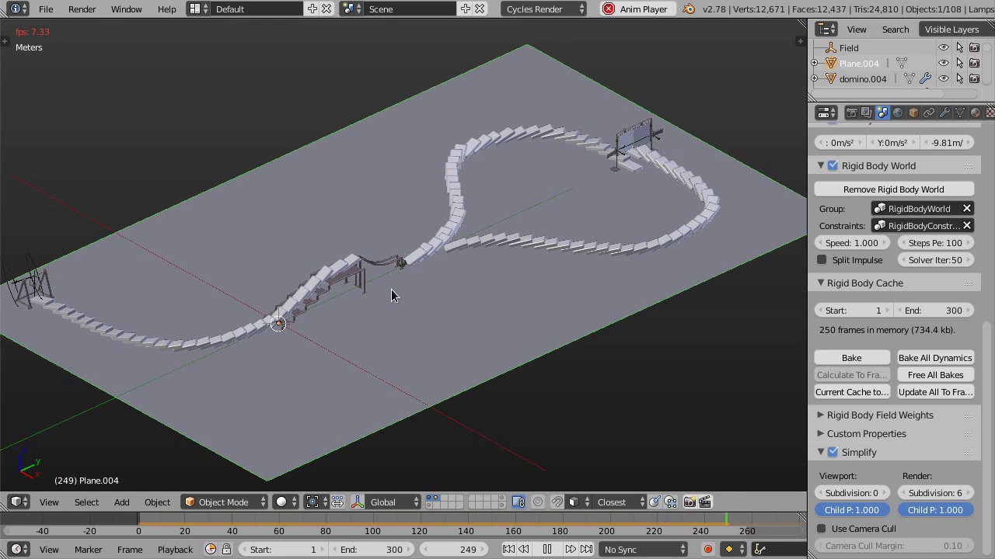
key("KP_4")
key("KP_4")
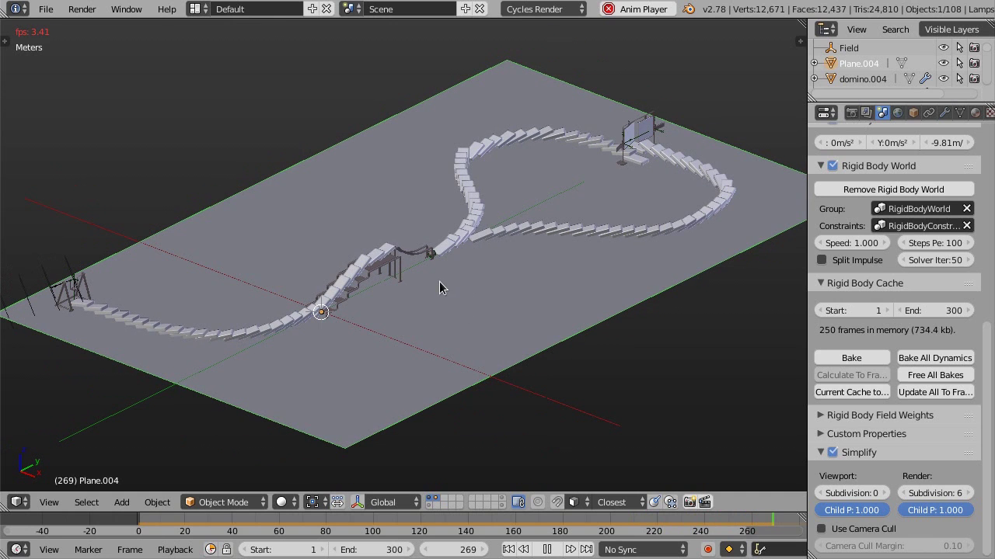
key("KP_8")
key("KP_2")
key("KP_8")
key("ctrl+KP_6")
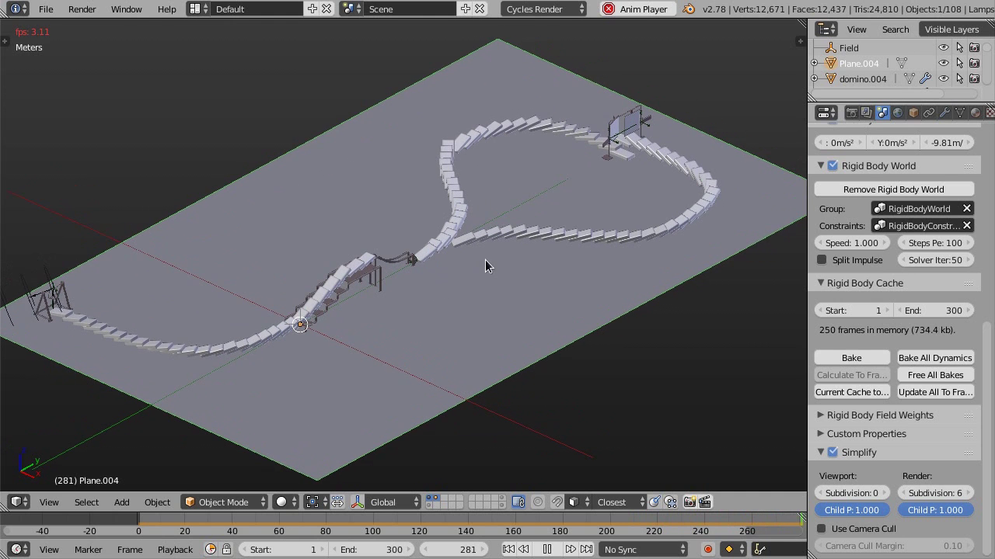
key("KP_8")
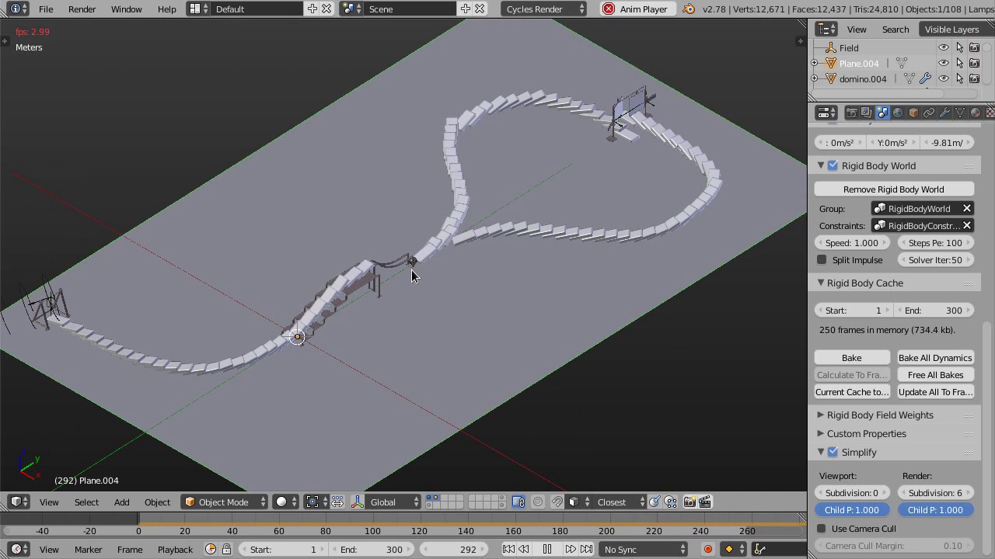
key("Escape")
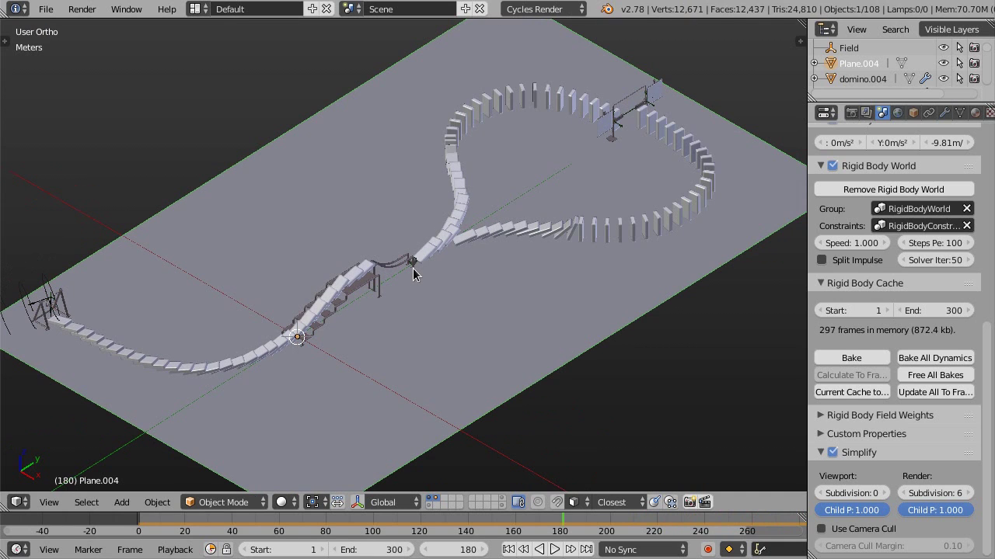
mouse_move(450, 269)
middle_mouse_down()
mouse_move(462, 270)
mouse_move(444, 278)
mouse_move(443, 266)
mouse_move(418, 267)
mouse_move(401, 290)
mouse_move(432, 305)
mouse_move(431, 293)
mouse_move(446, 316)
mouse_move(486, 278)
middle_mouse_up()
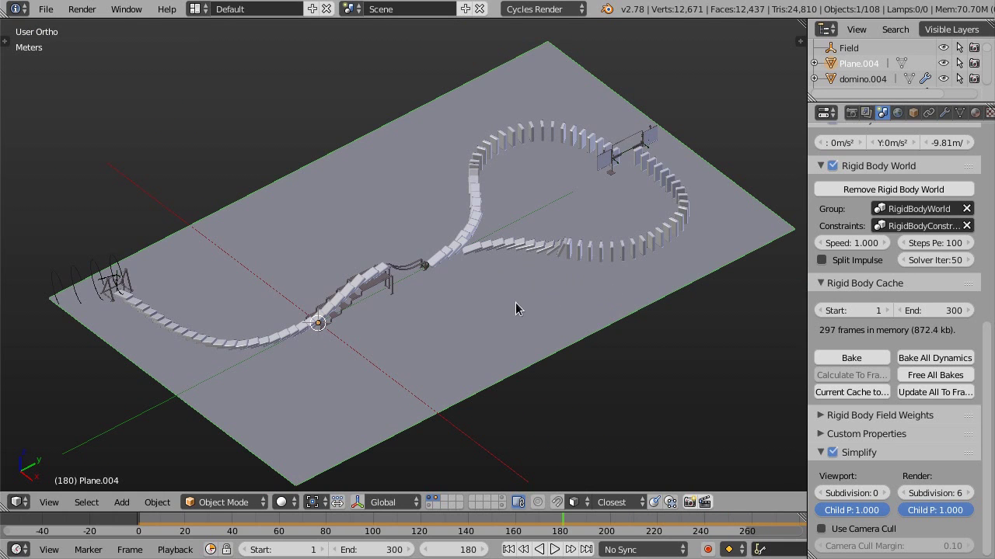
mouse_move(480, 308)
middle_mouse_down()
mouse_move(509, 285)
mouse_move(486, 298)
mouse_move(480, 288)
mouse_move(420, 291)
mouse_move(404, 309)
middle_mouse_up()
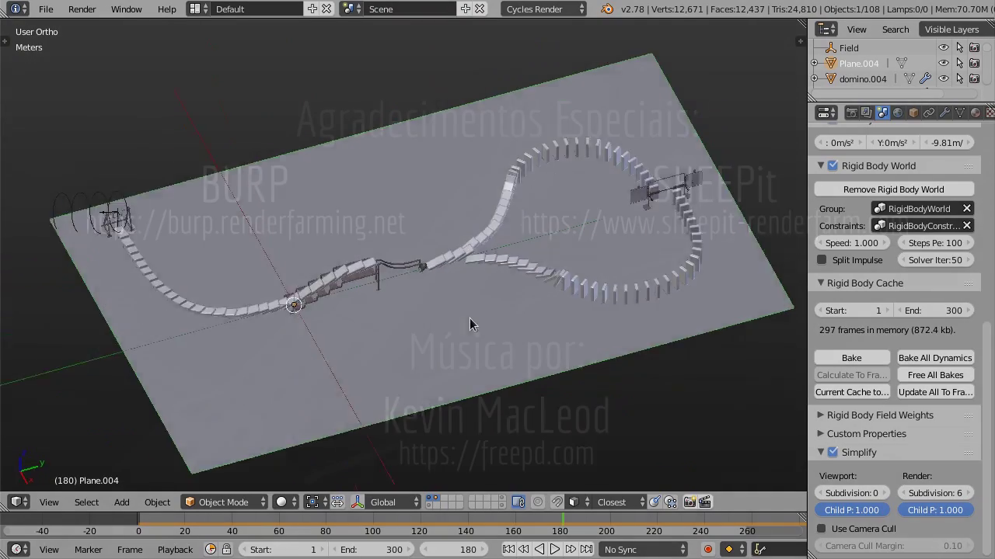